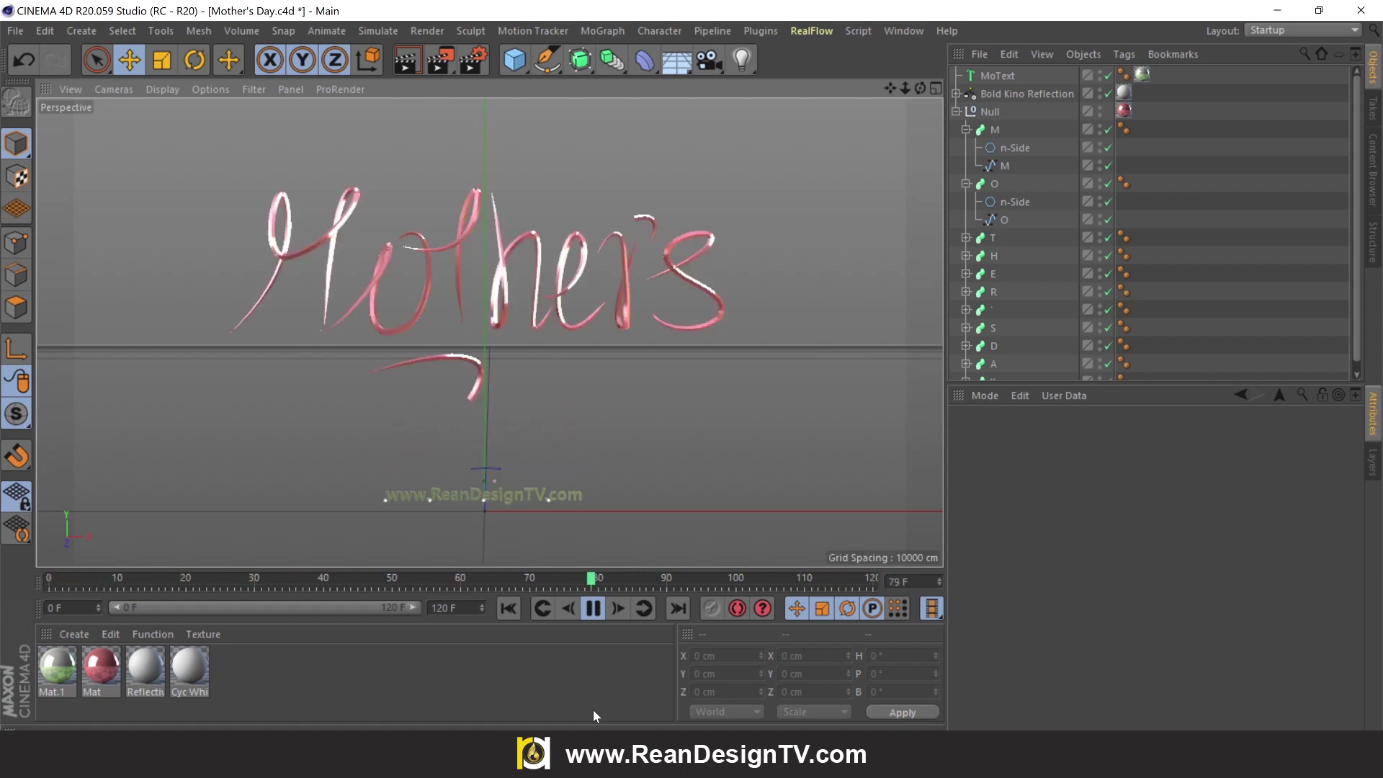
Stop playback at frame 113 and write 'Hello Guy! Today i will show you how to do this' in Notepad
left_click(592, 611)
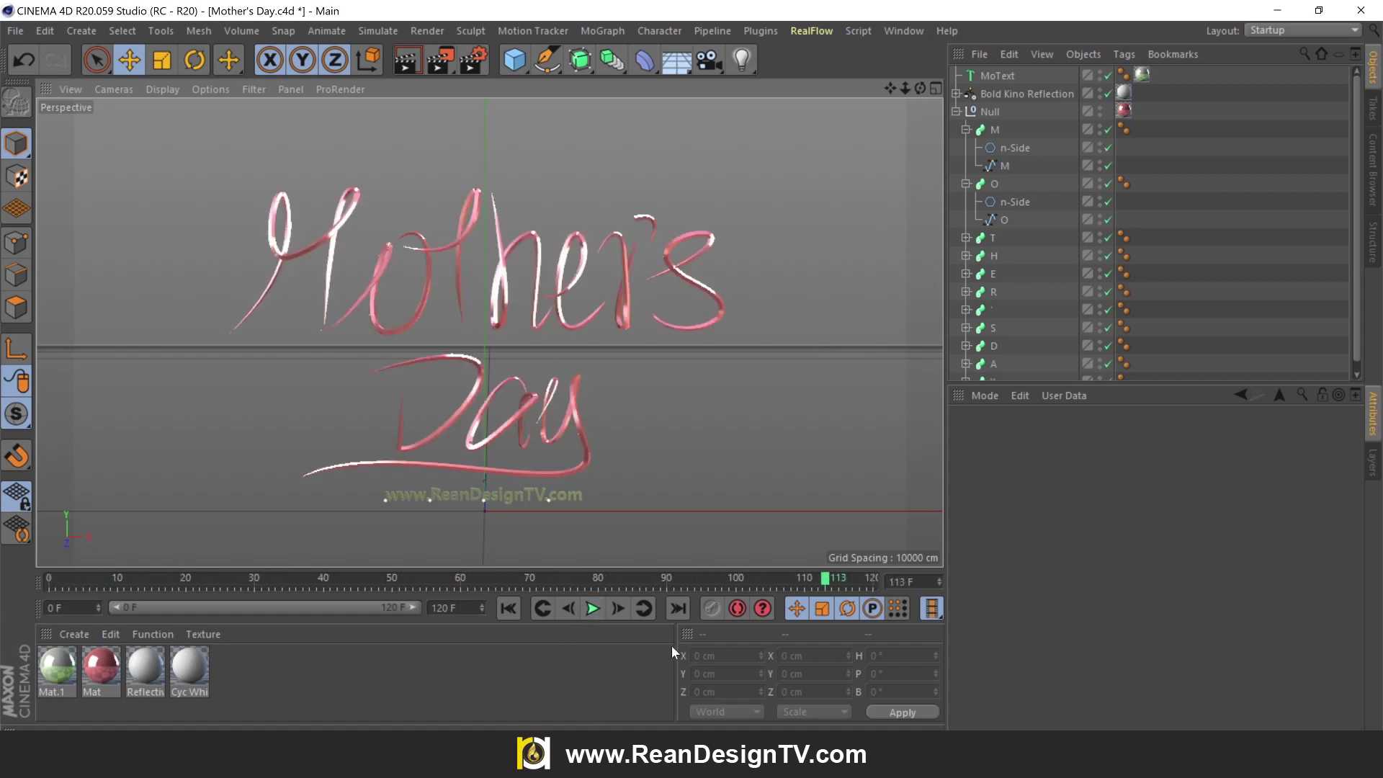
left_click(676, 609)
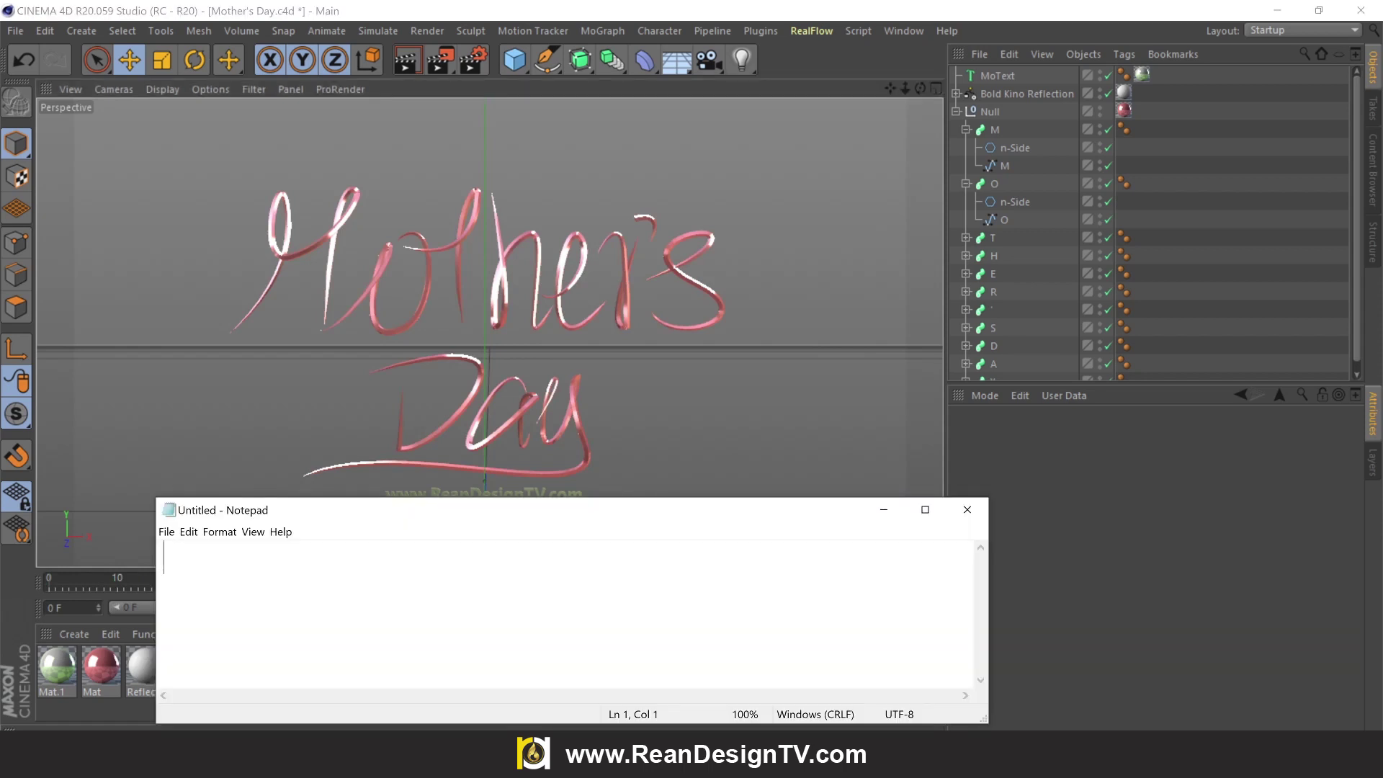
type("Hello Gu")
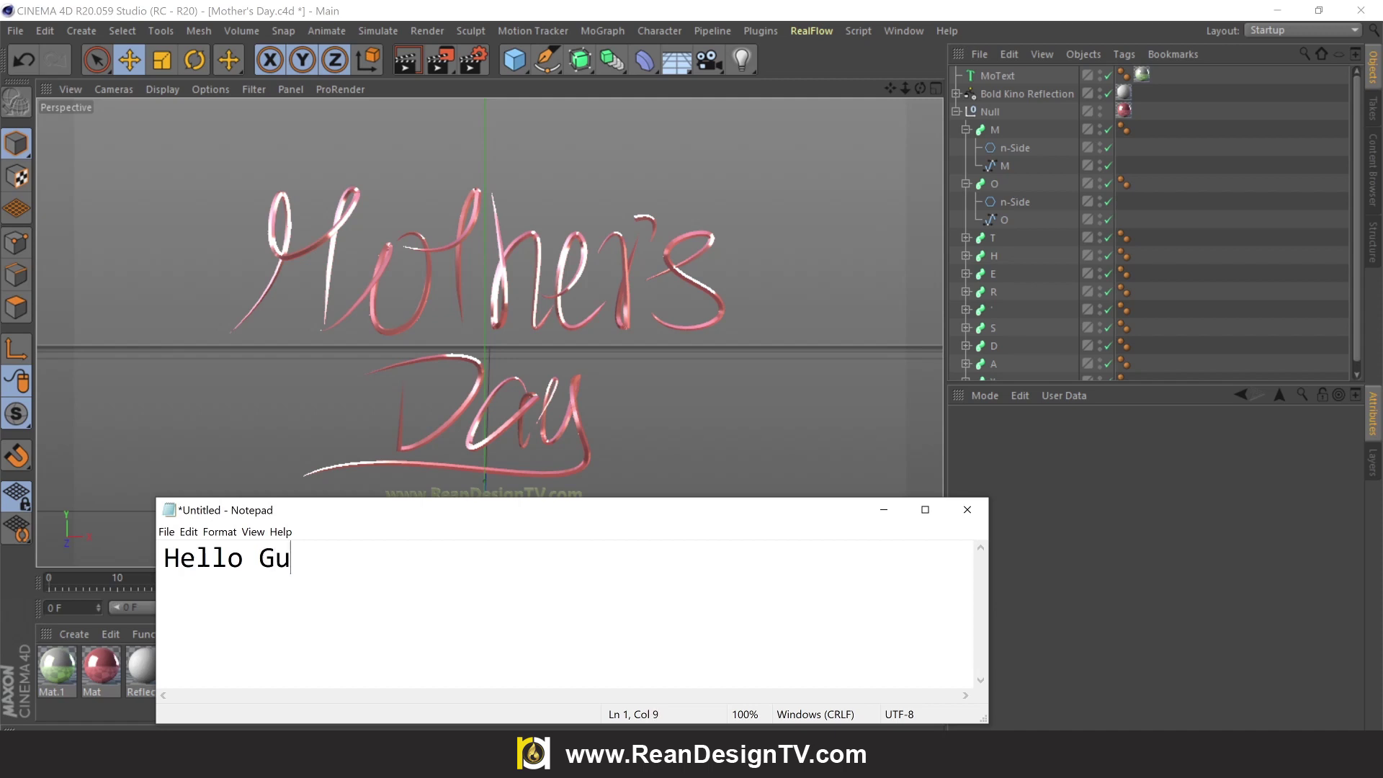
type("y! Tod")
type("ay i will")
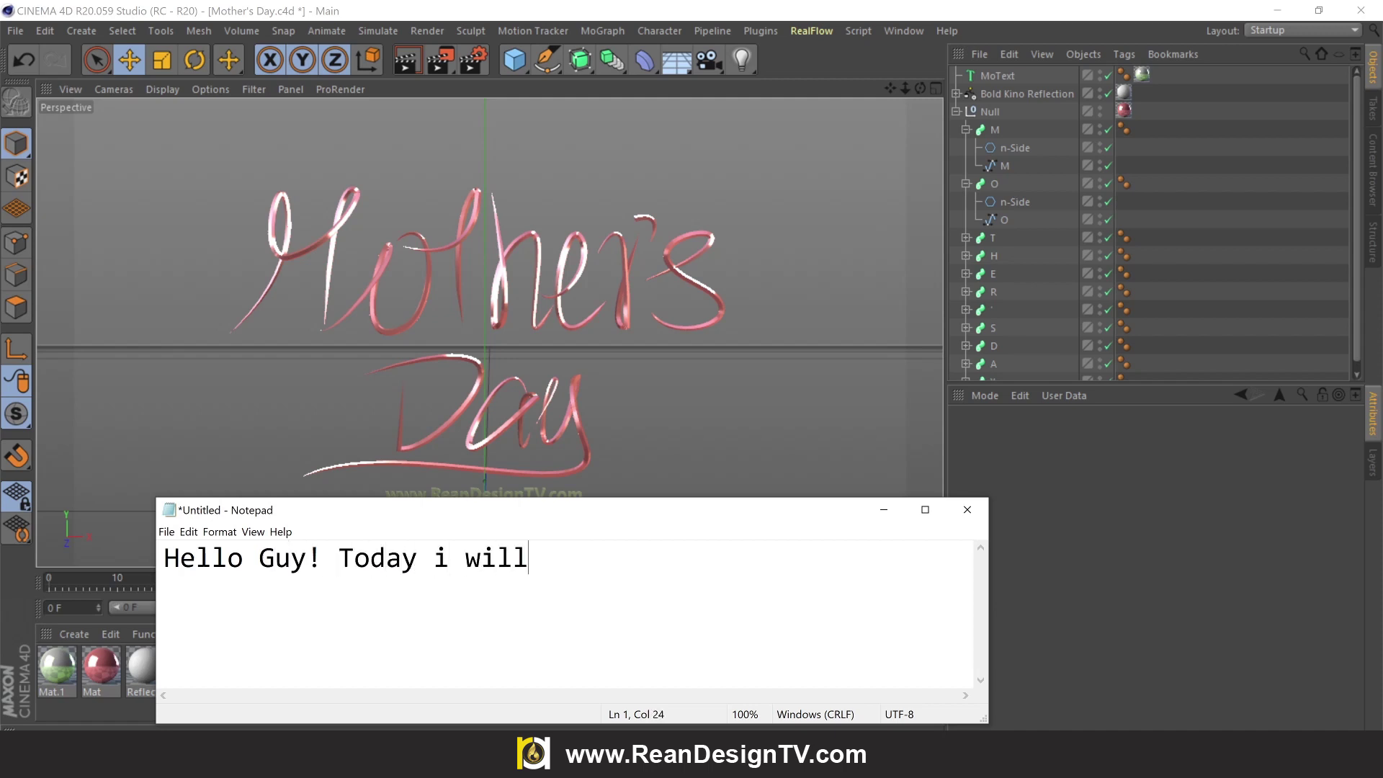
type(" show ")
type("you t")
key("BackSpace")
type("how ")
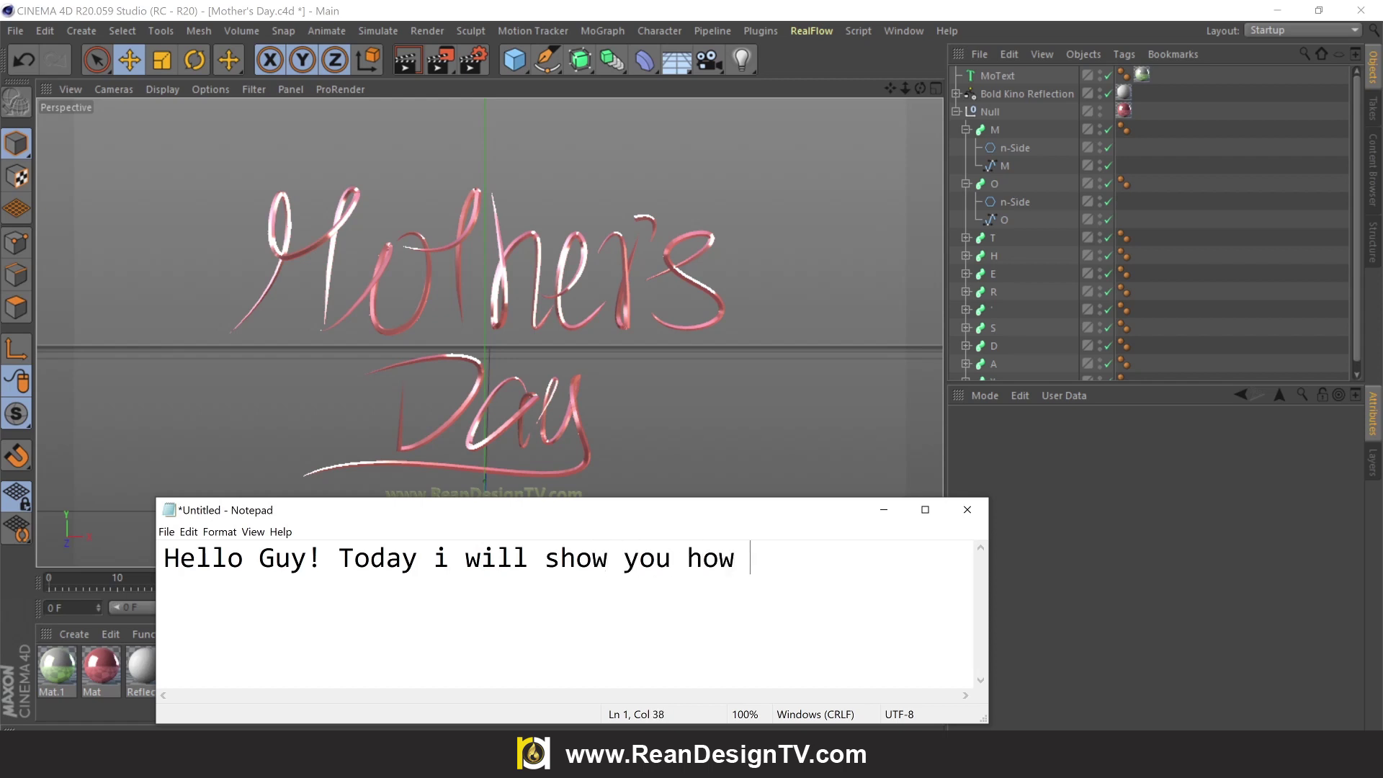
type("to do thi")
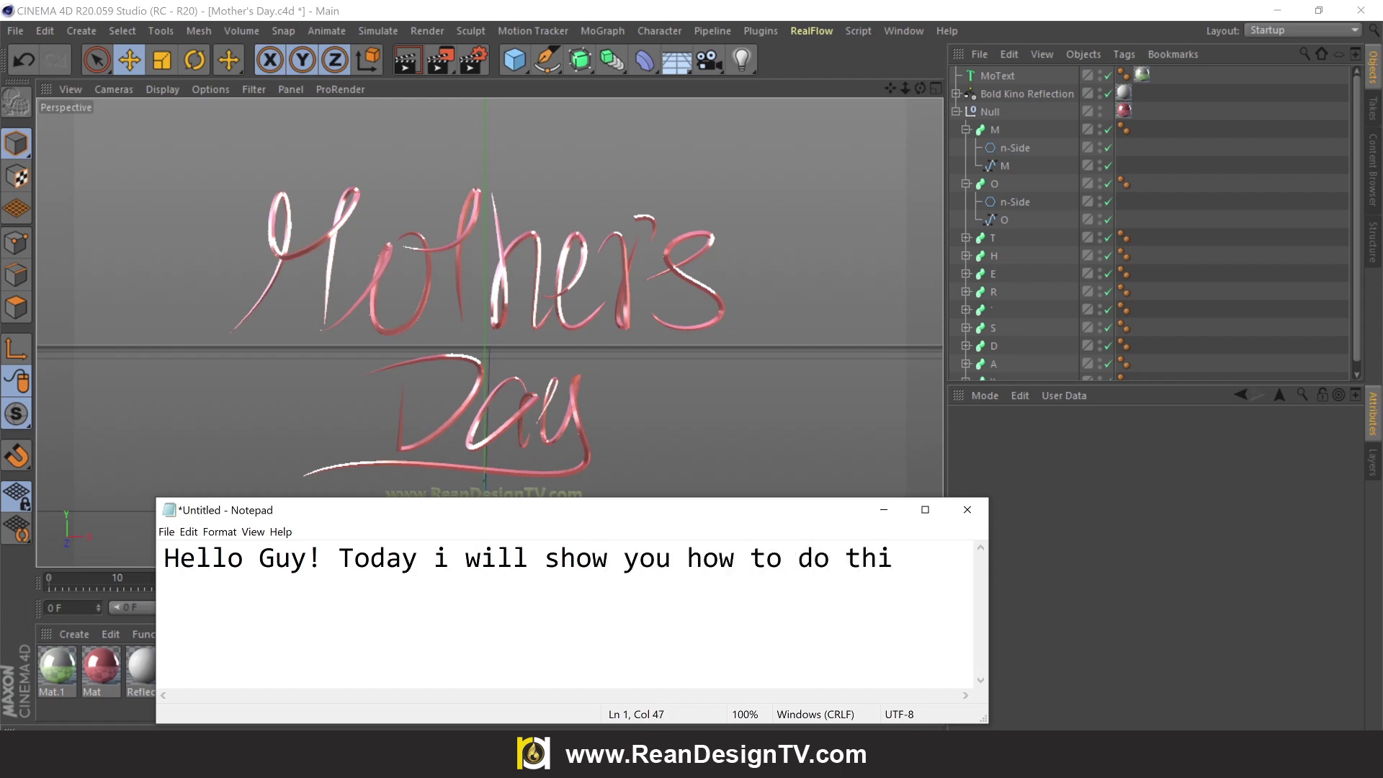
type("s")
Disable the M sweep's n-Side profile so the M shows as a bare spline
left_click(884, 509)
left_click(966, 130)
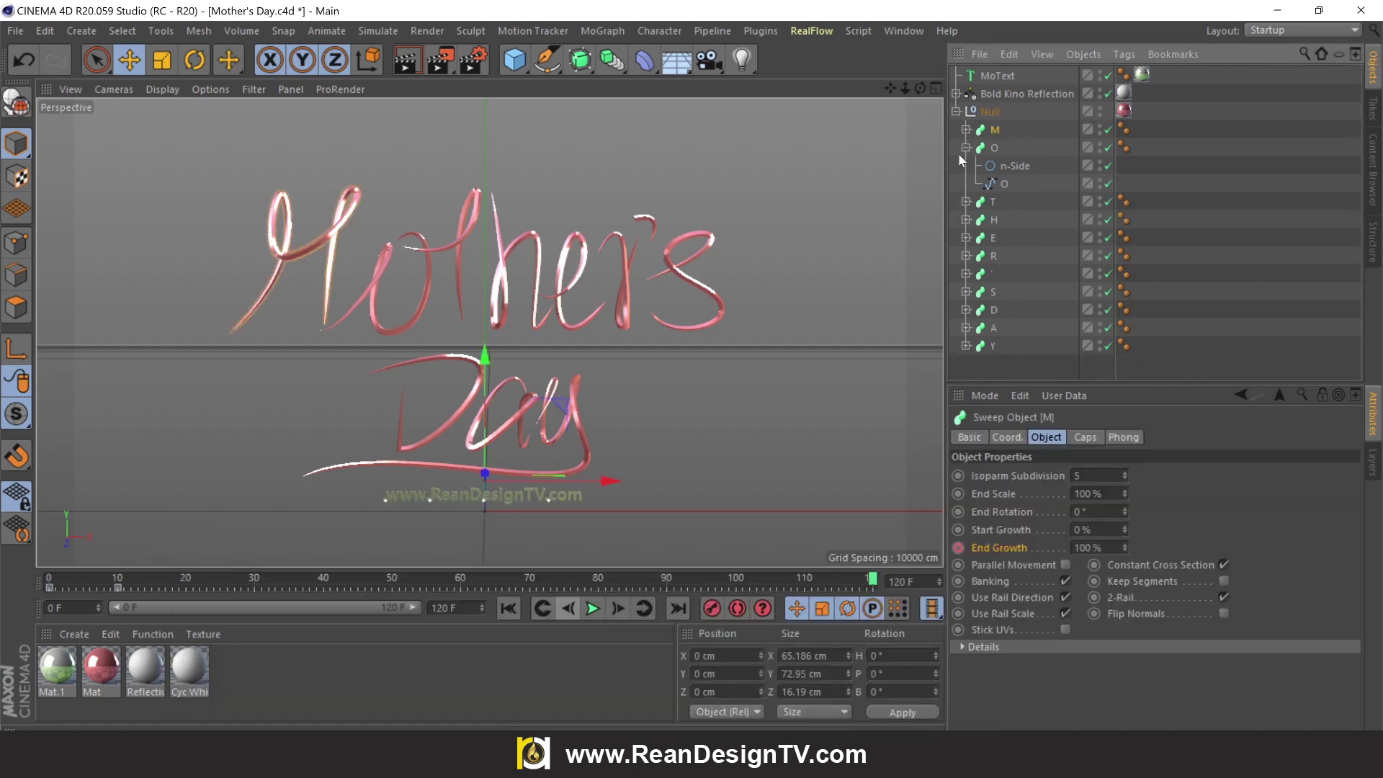
left_click(961, 158)
left_click(386, 253)
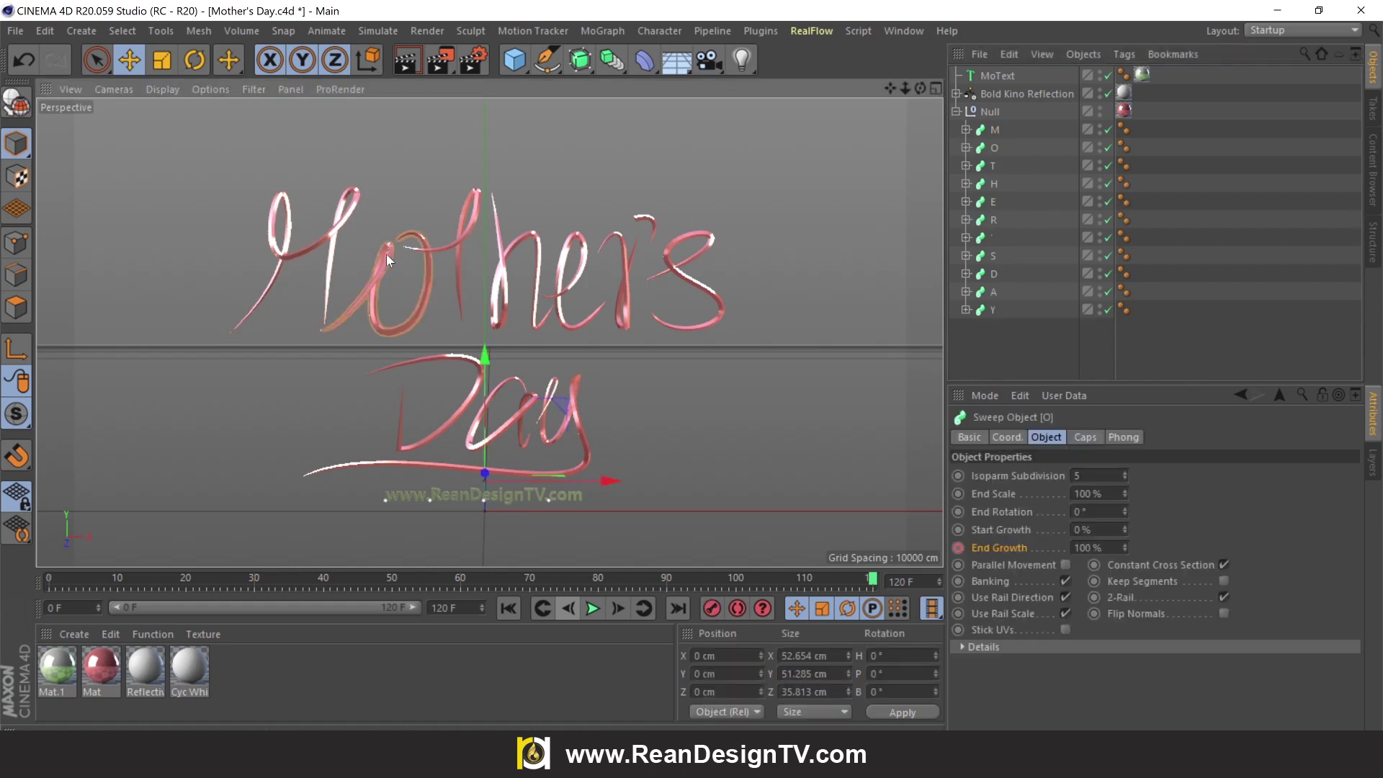
left_click(966, 130)
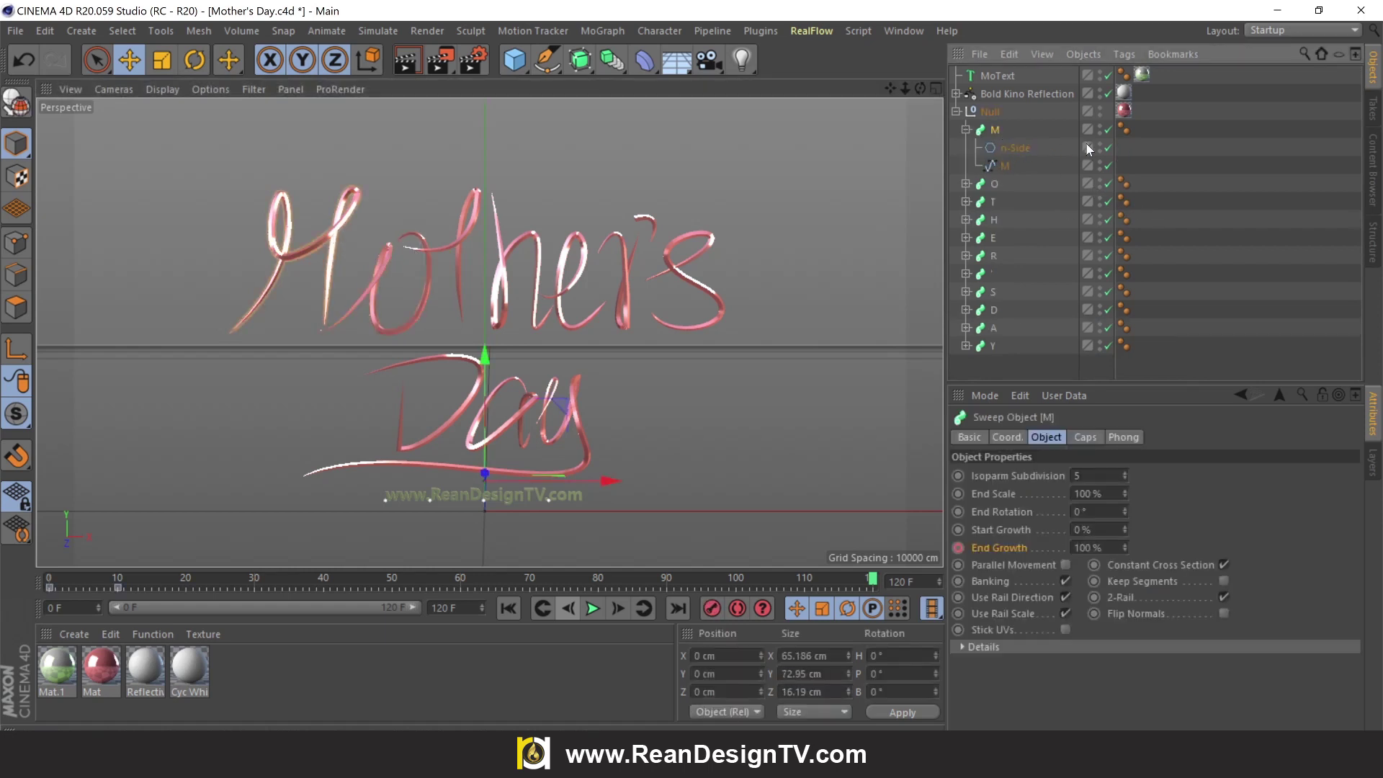
left_click(1108, 147)
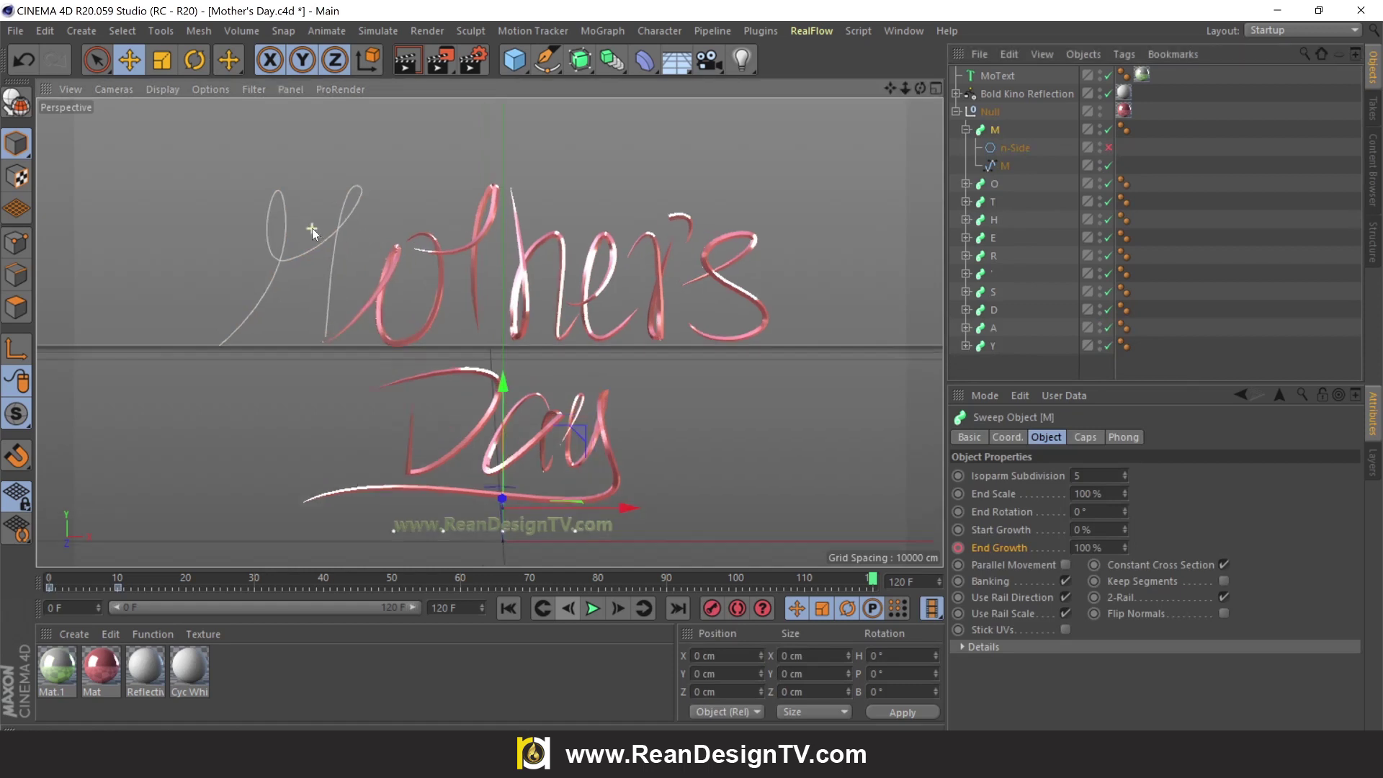
scroll(312, 228, "up", 5)
left_click(336, 229)
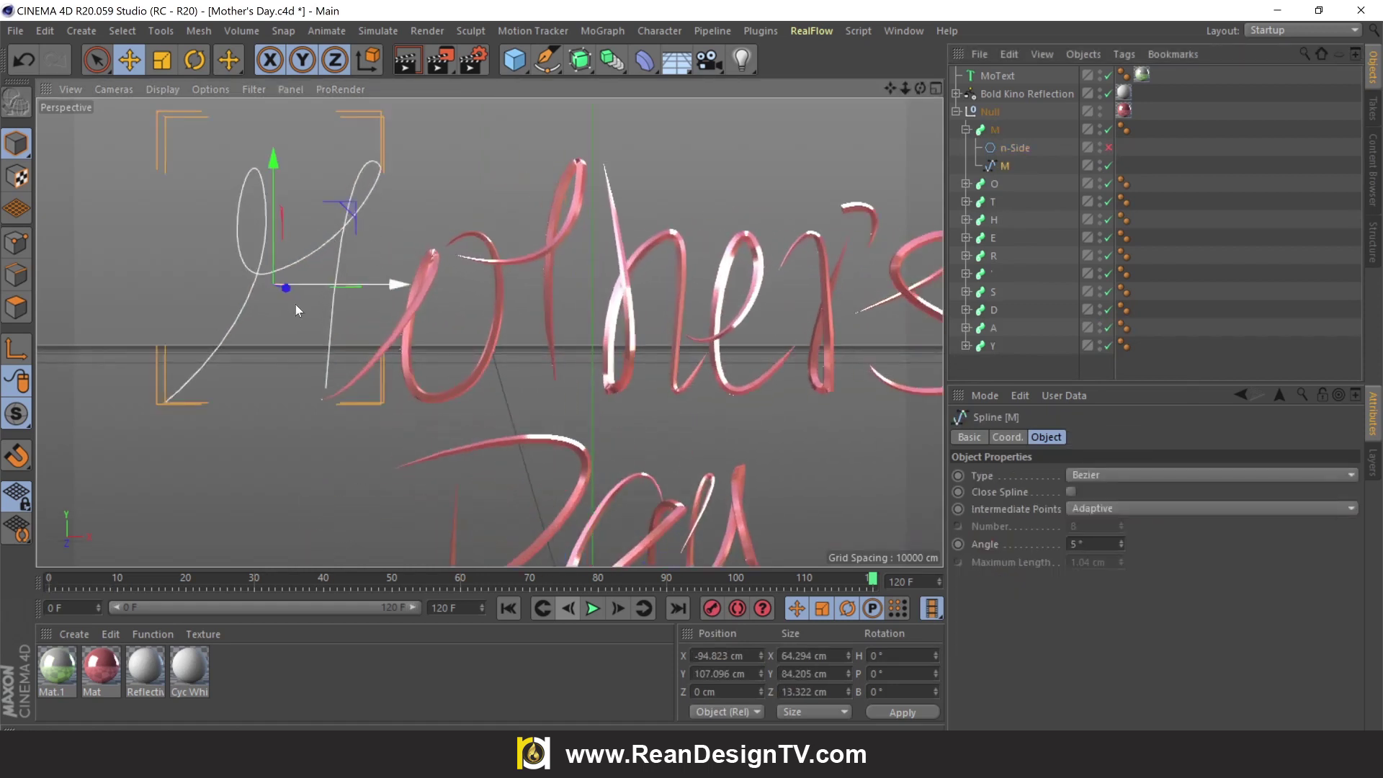
left_click(276, 482)
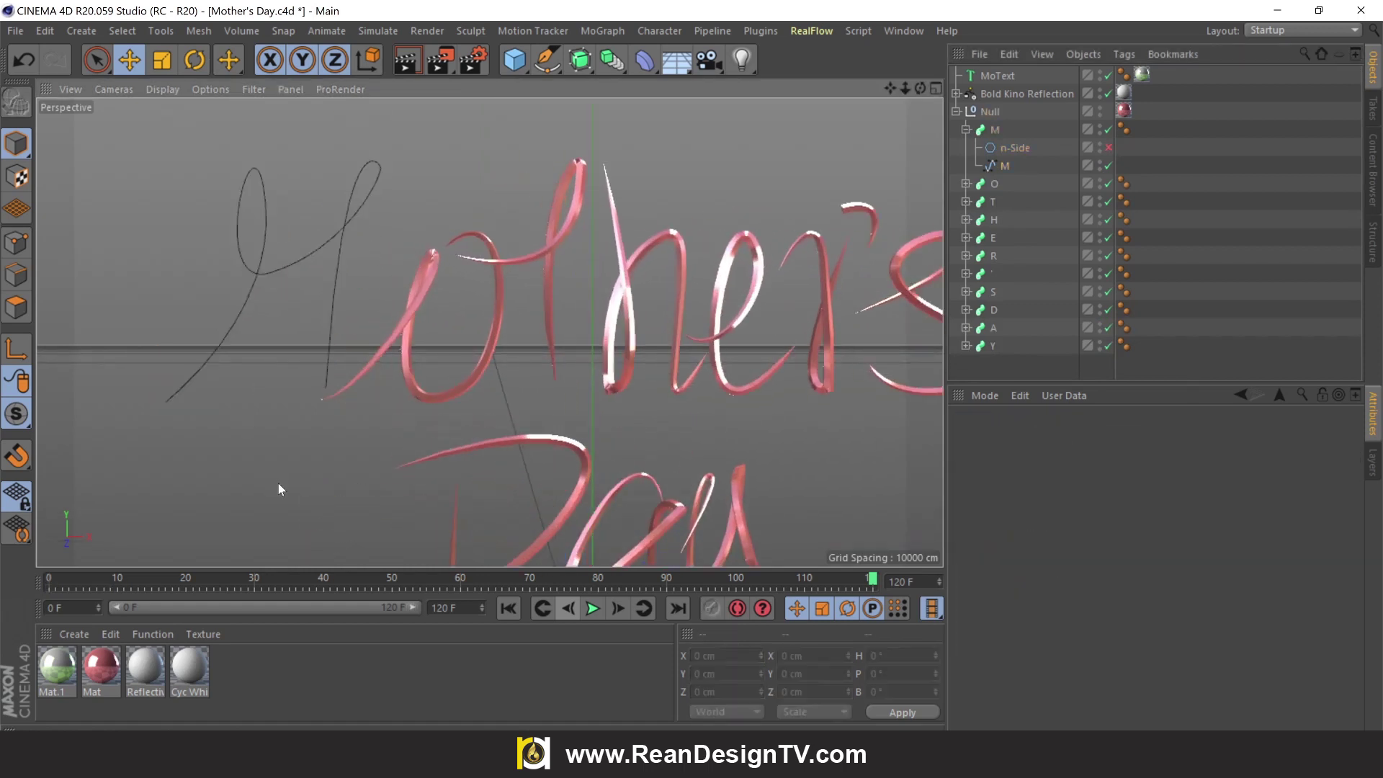
Maximize the Front viewport from the four-view layout and centre the lettering
left_click(935, 89)
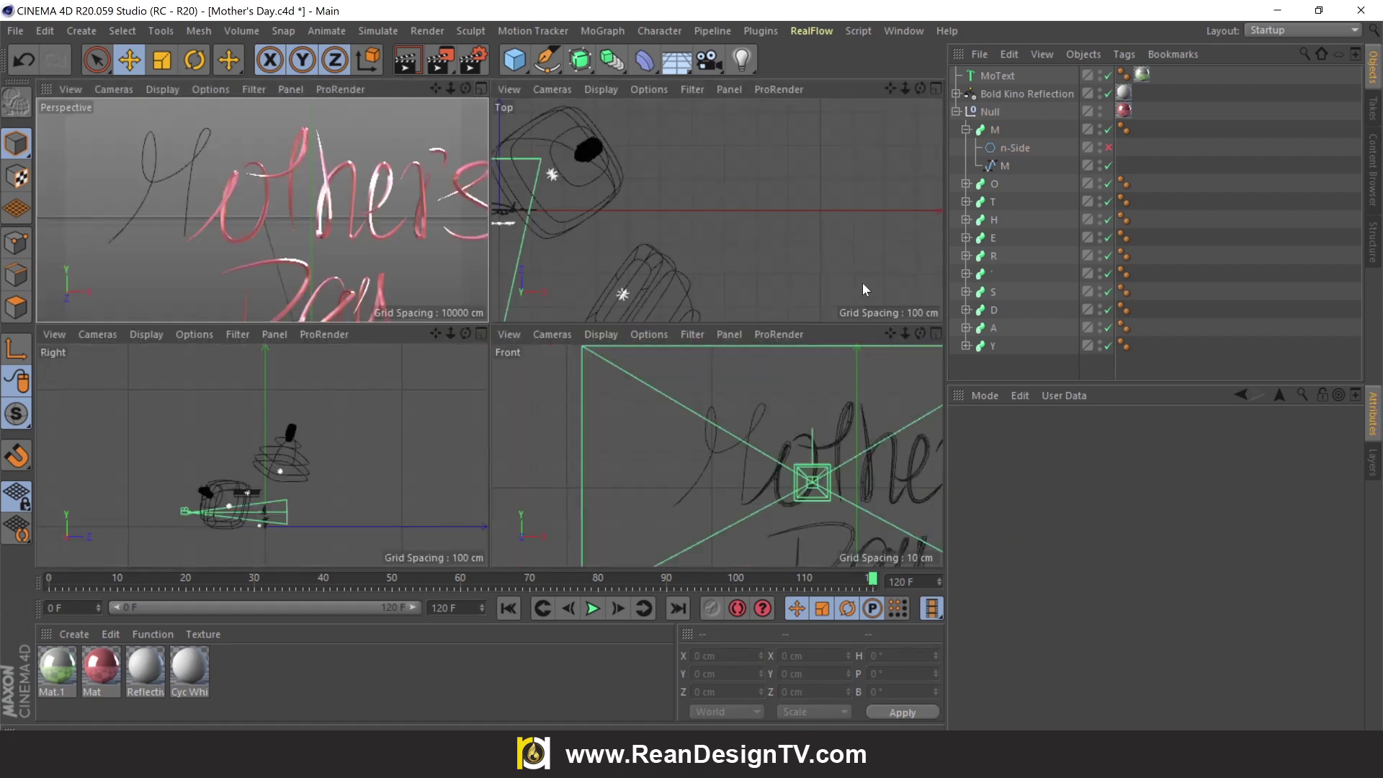
left_click(935, 335)
scroll(401, 327, "up", 5)
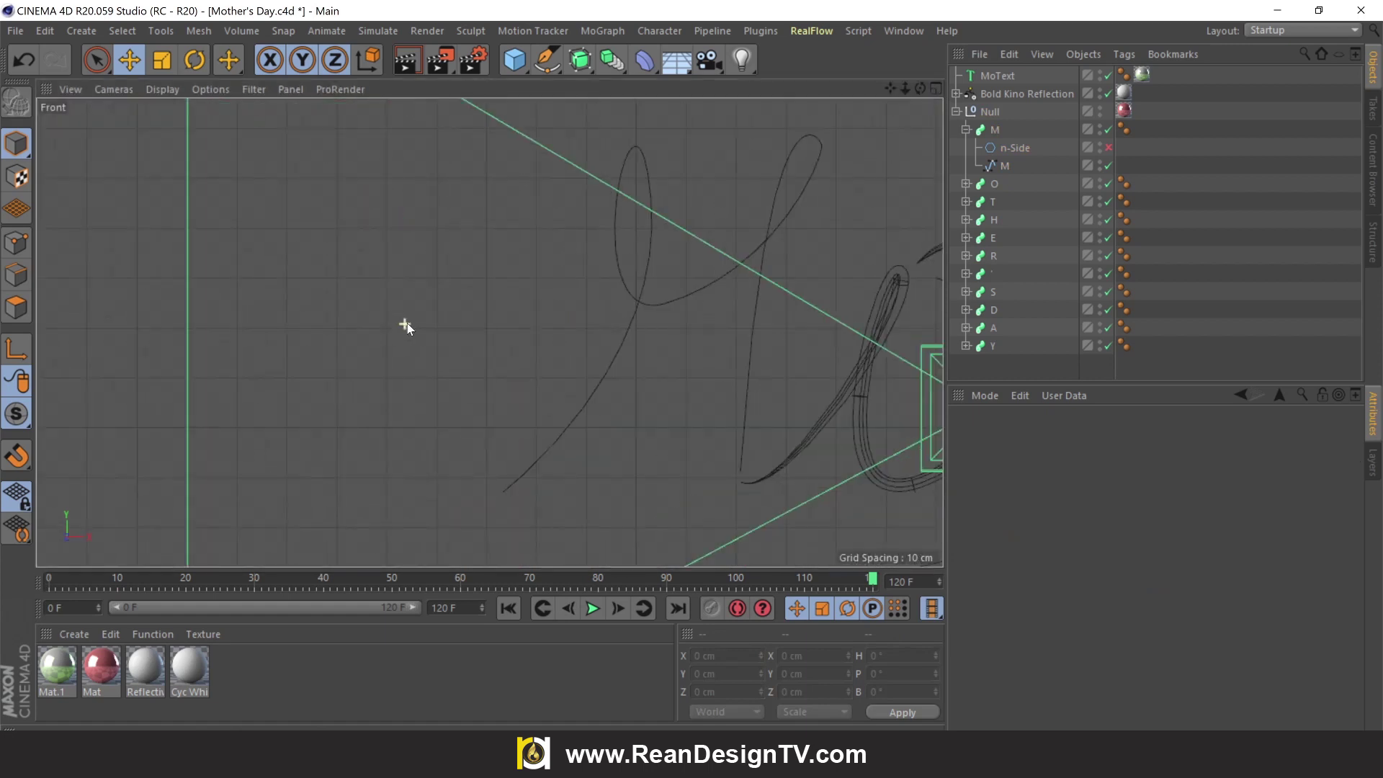
left_click_drag(890, 88, 489, 333)
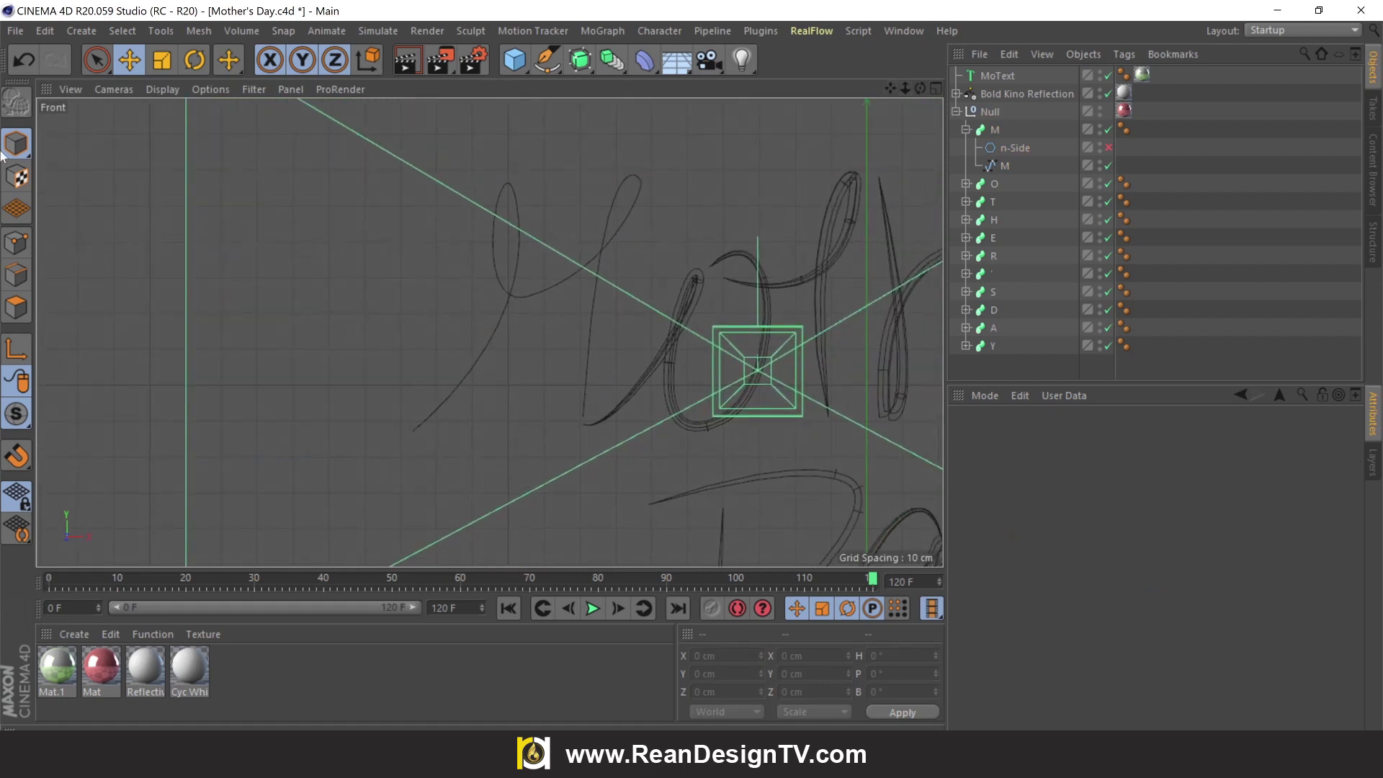
Draw a Bezier spline with the Pen tool tracing a cursive M's loop and downstroke in Front view
left_click(548, 59)
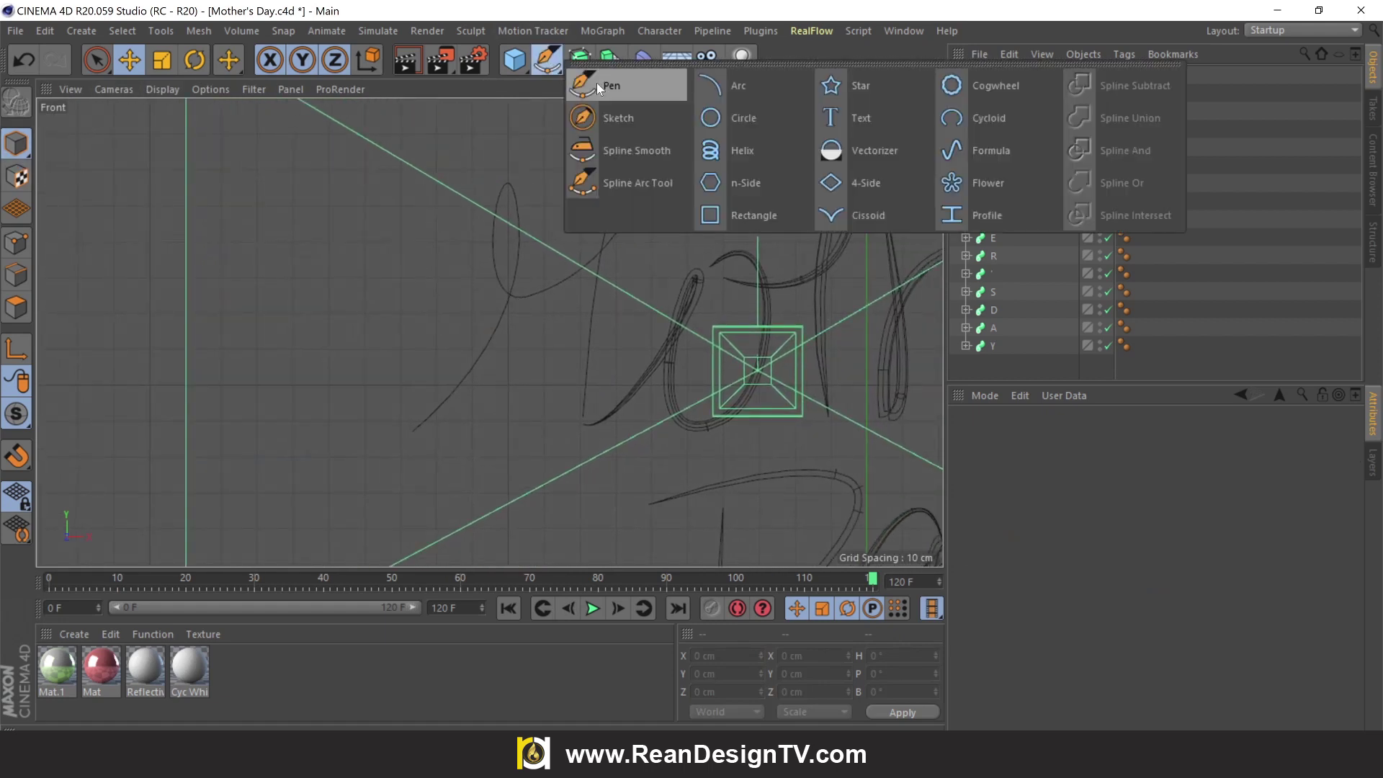
left_click(599, 89)
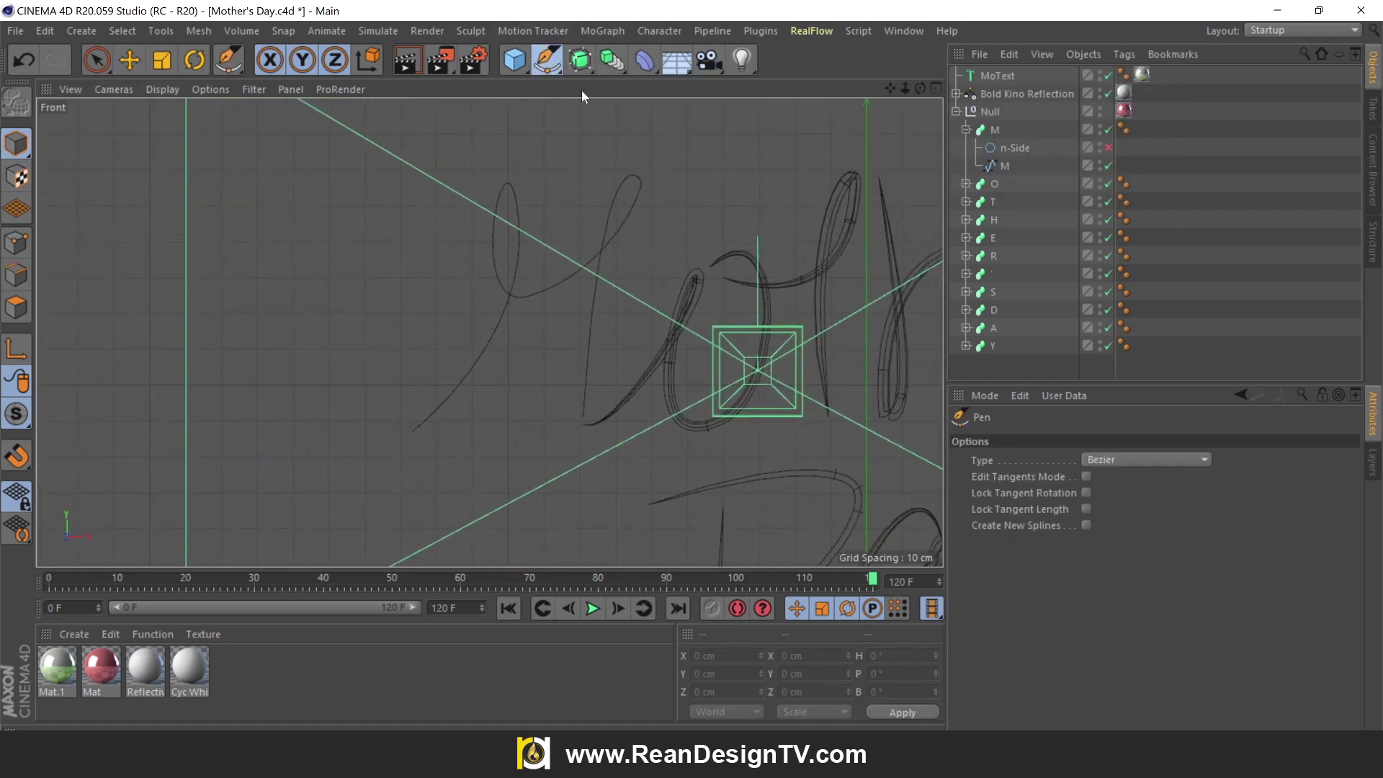
left_click(193, 432)
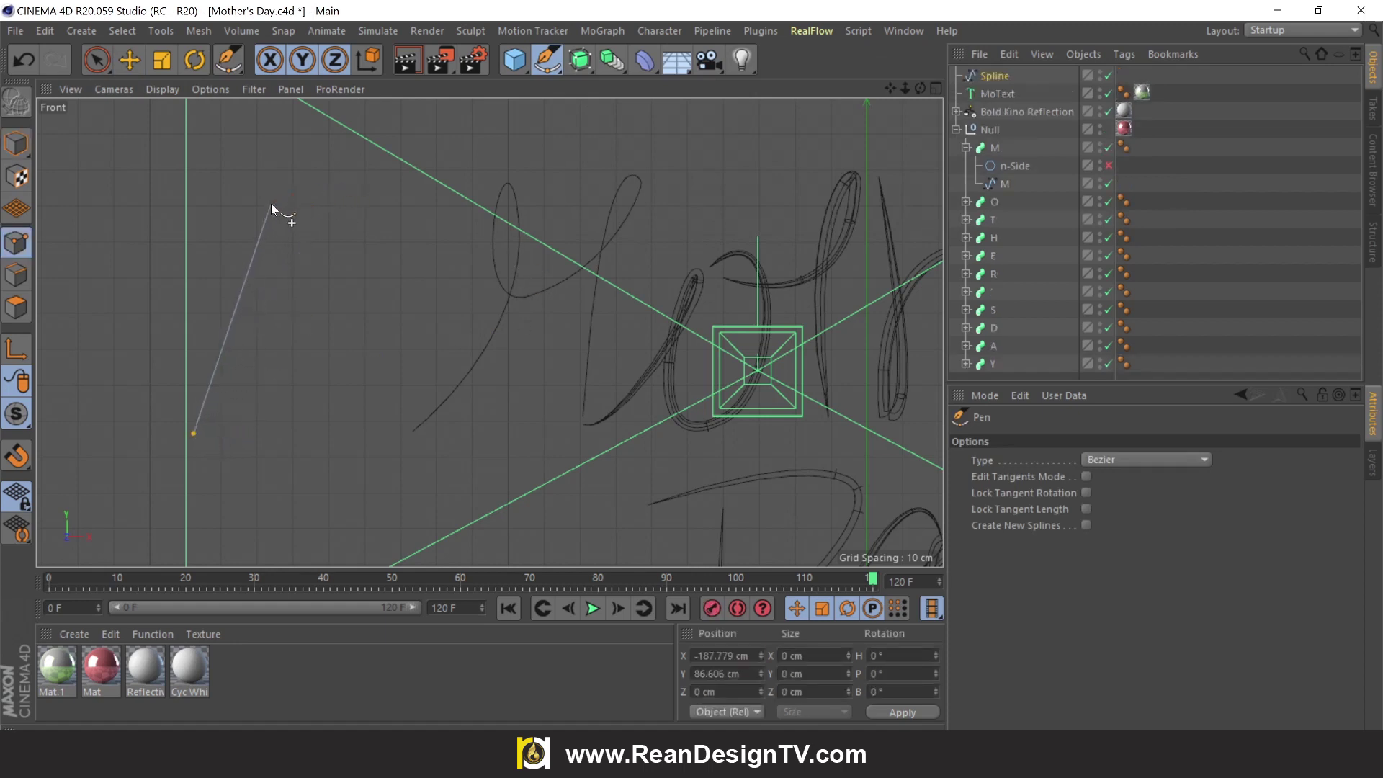
left_click_drag(274, 201, 323, 301)
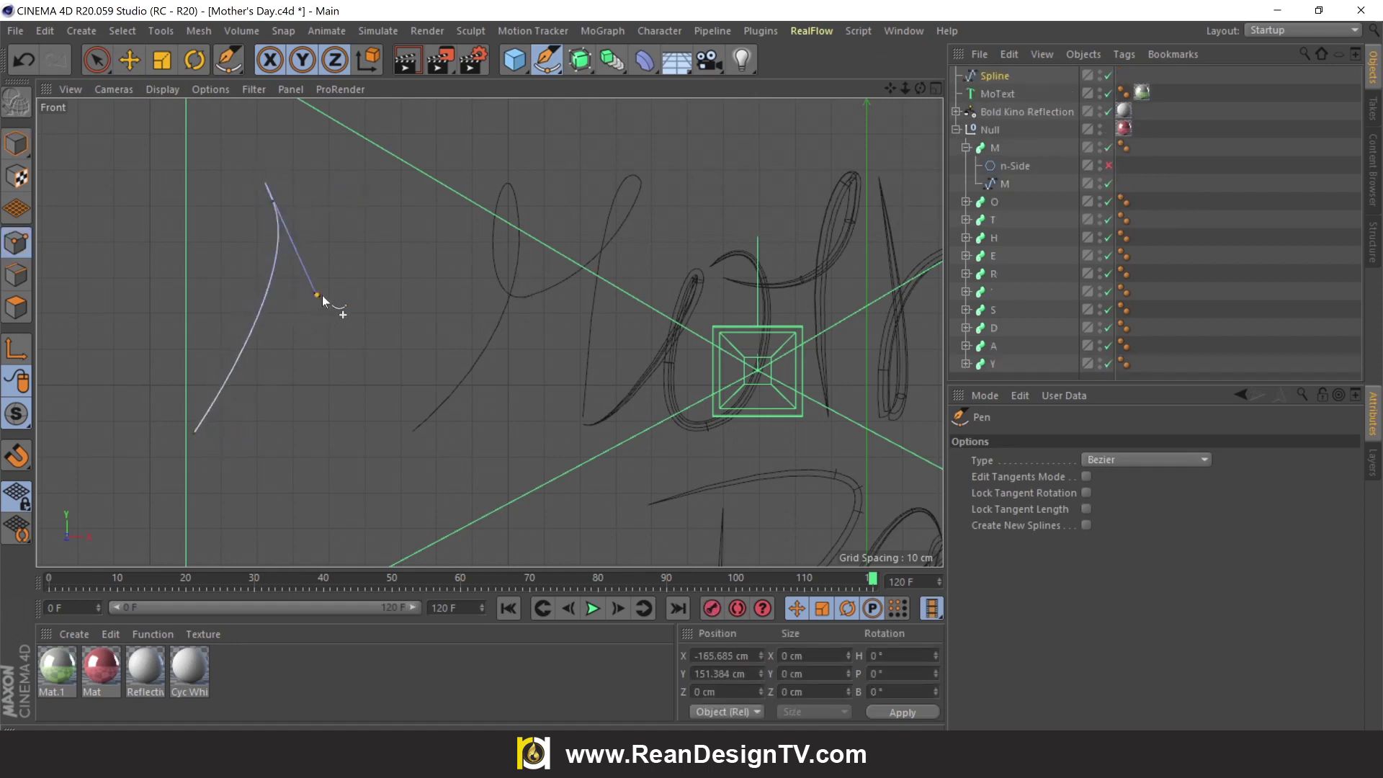
mouse_move(378, 197)
left_mouse_down()
mouse_move(358, 262)
mouse_move(359, 242)
left_mouse_up()
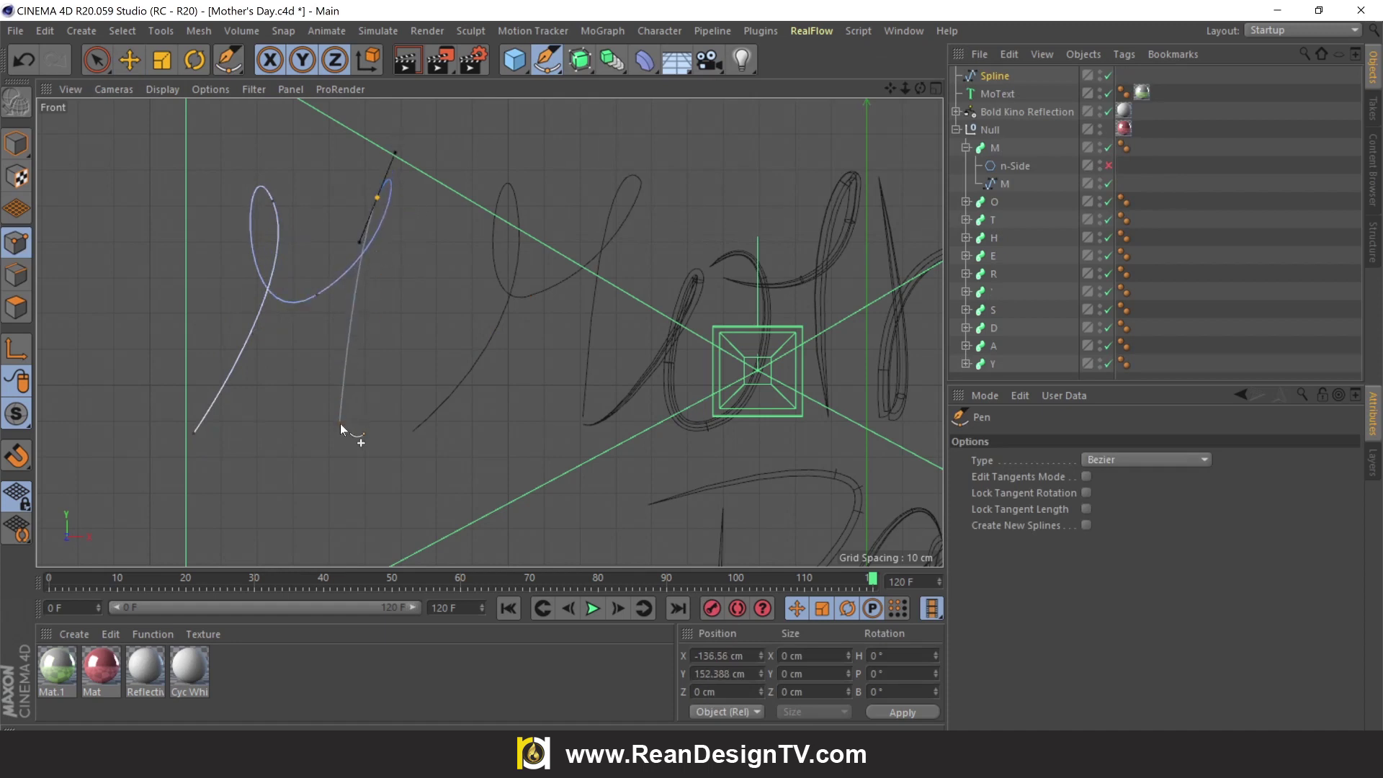
left_click(340, 425)
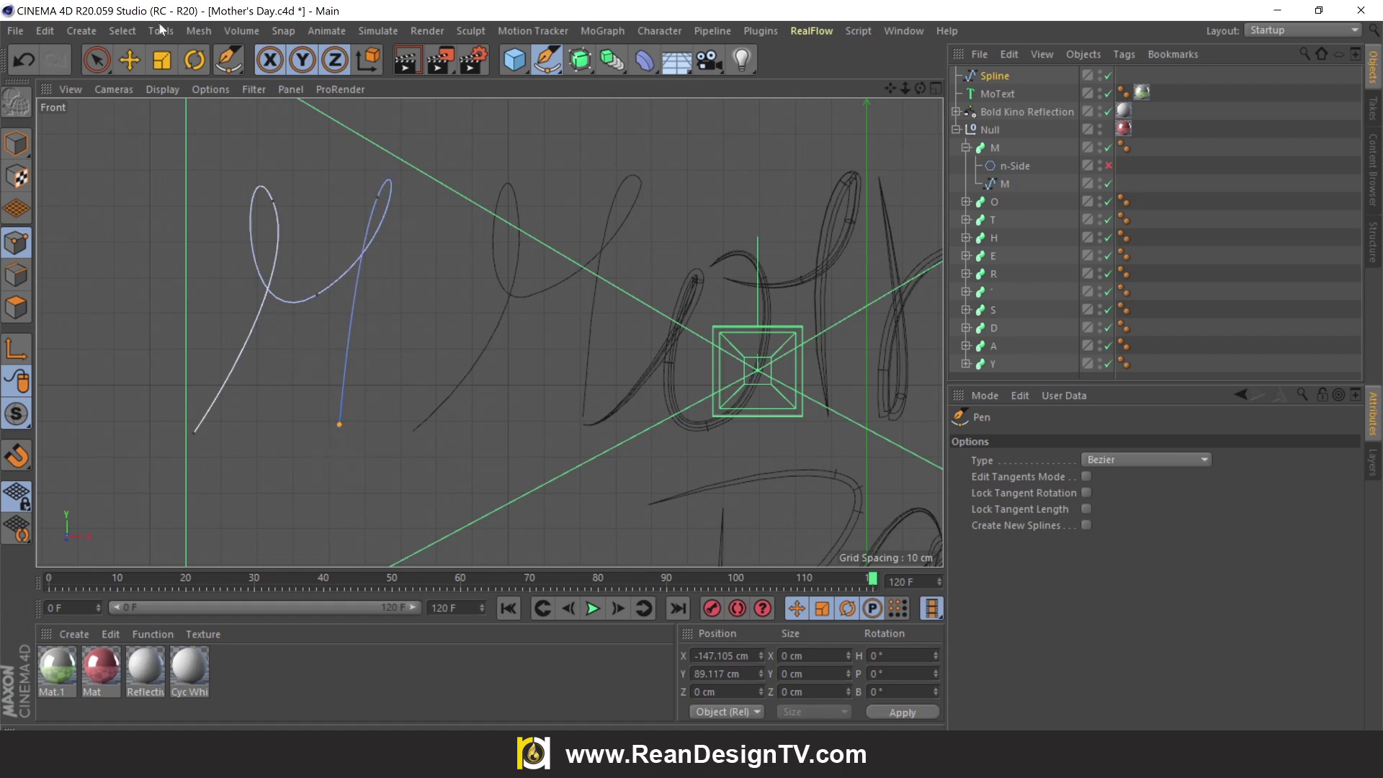
left_click(130, 60)
left_click(382, 506)
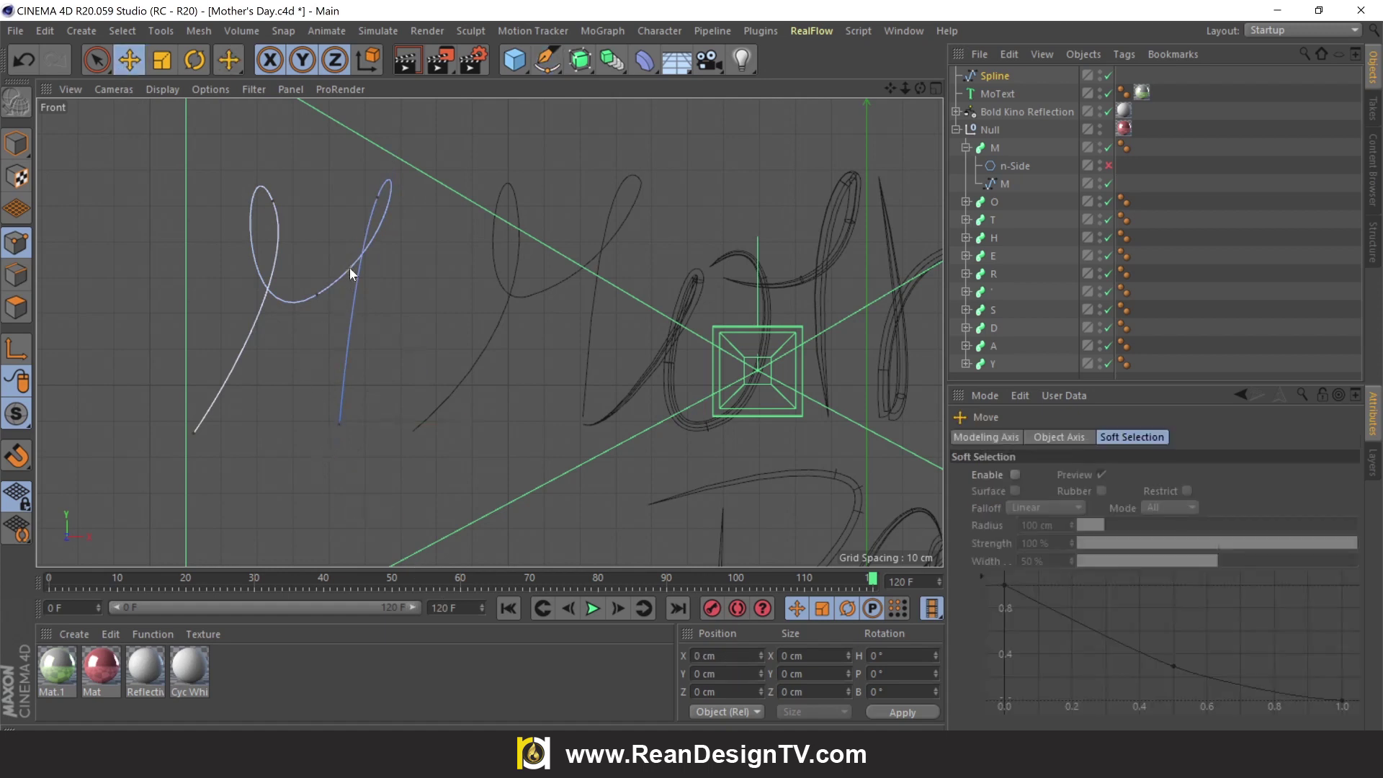
Return to a maximized Perspective view and re-enable the M sweep's n-Side profile
left_click(935, 87)
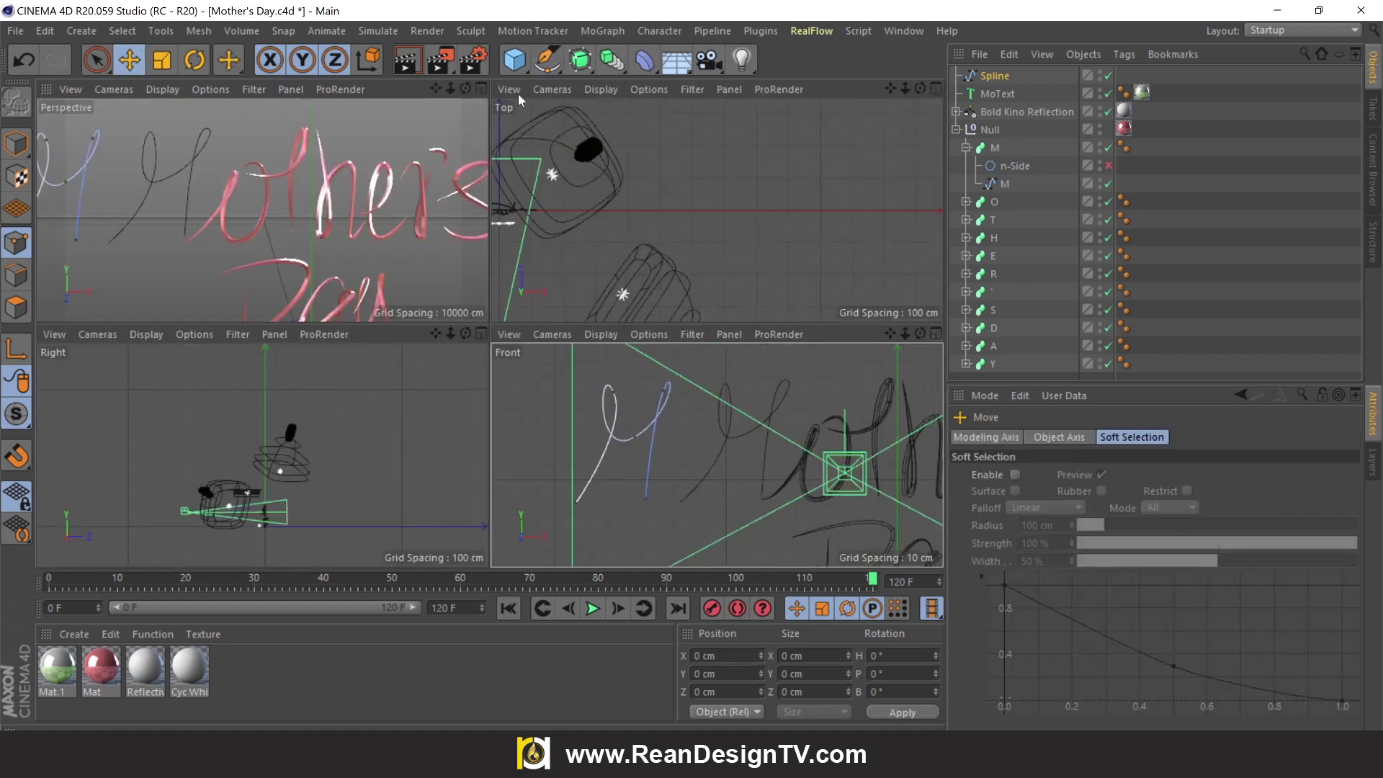
left_click(481, 89)
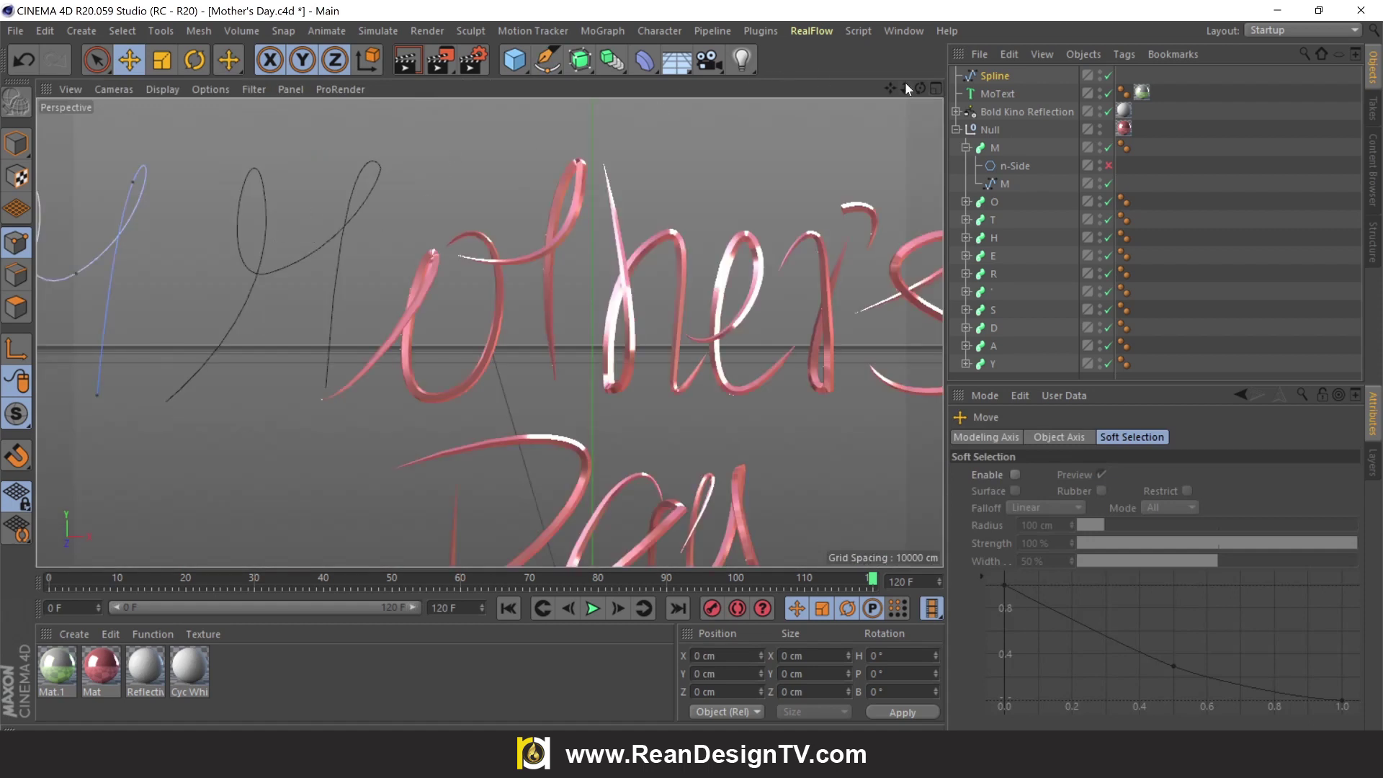
left_click_drag(904, 82, 482, 236)
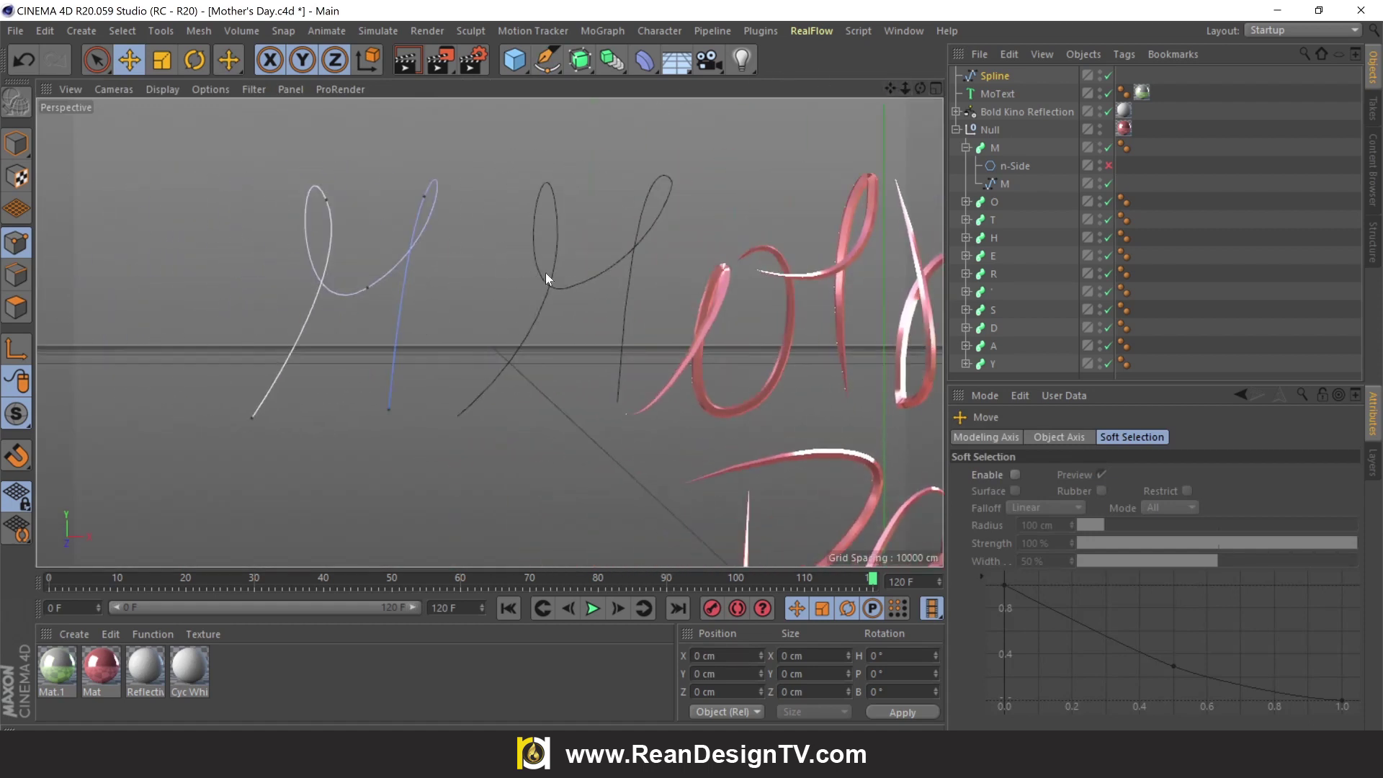
left_click(1108, 165)
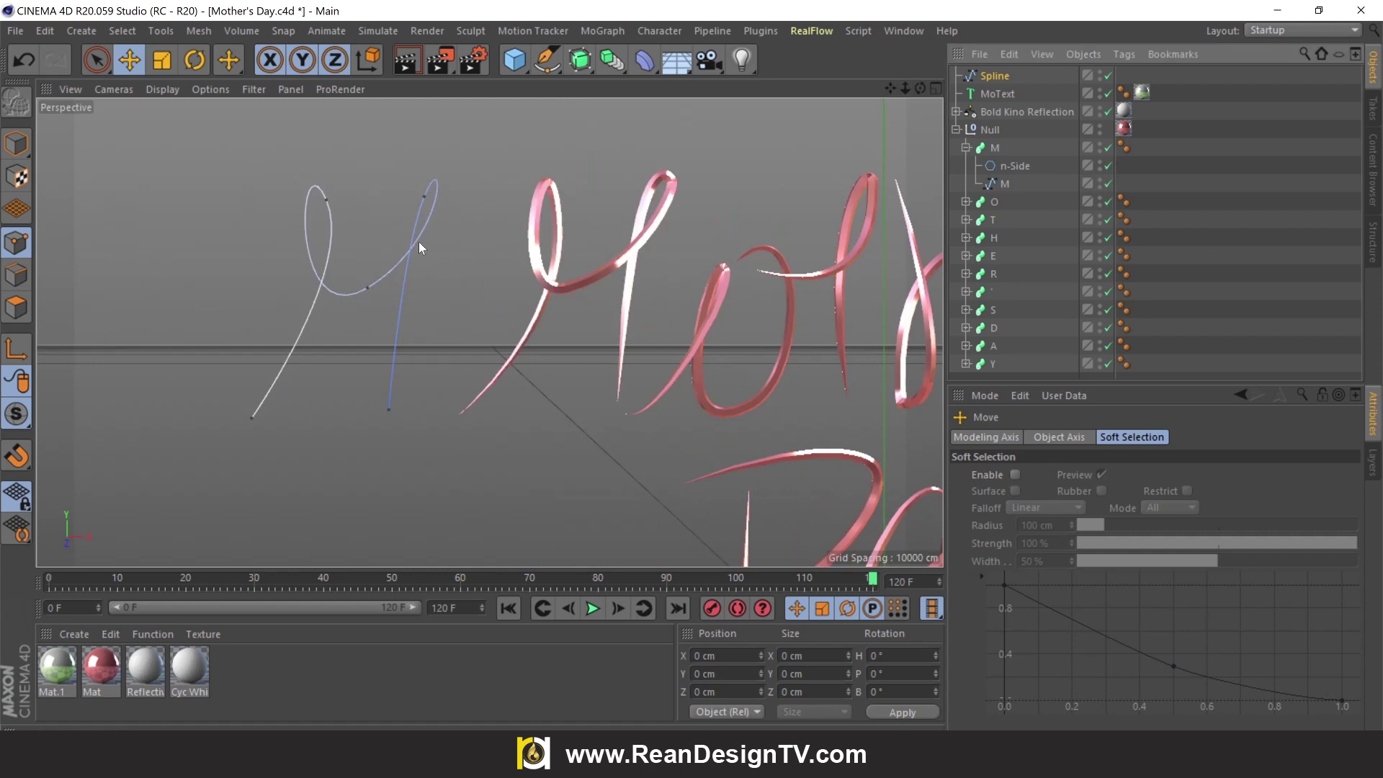
Jump to frame 61 and delete the hand-drawn practice spline
left_click(463, 576)
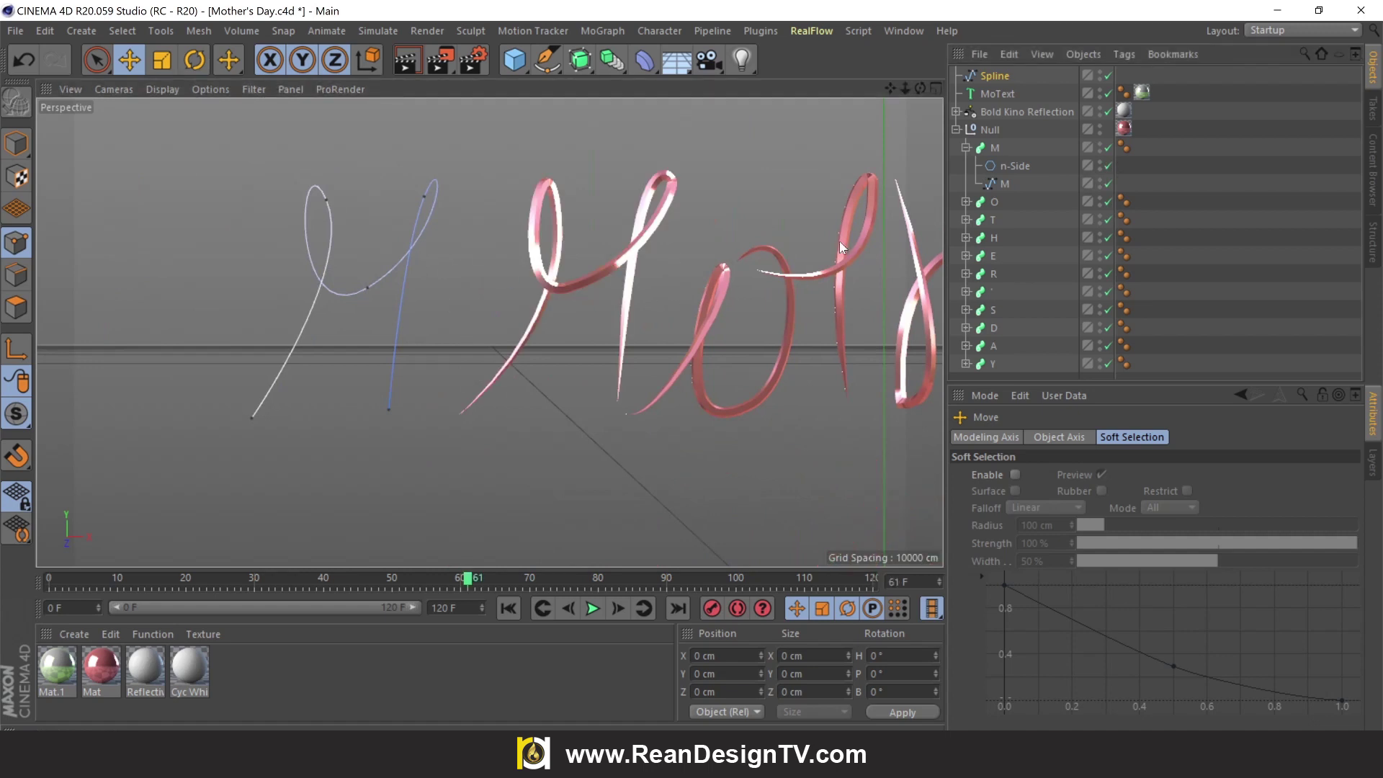
left_click(988, 76)
key("Delete")
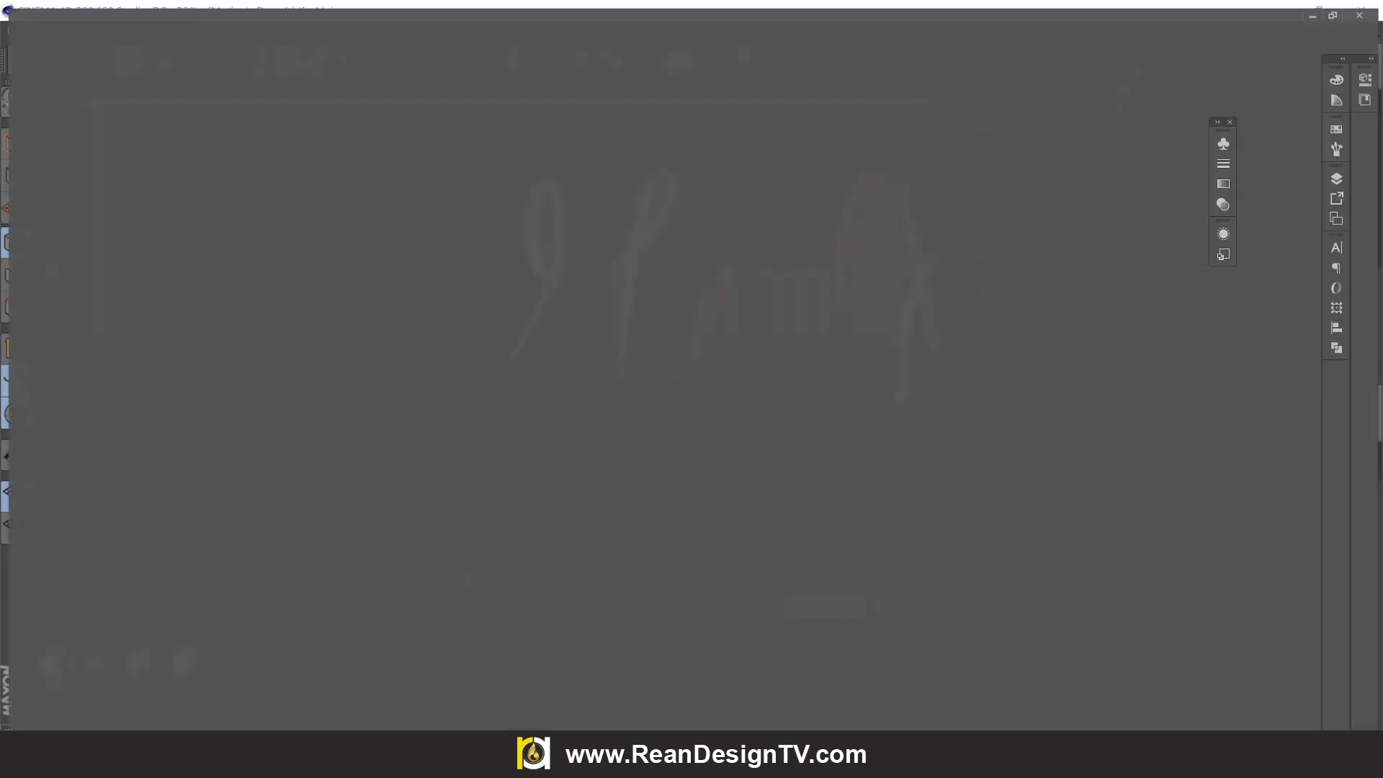
Write the tip about drawing lines in Ai for C4D, then replace it with 'I will draw one sample for you'
scroll(895, 423, "down", 1)
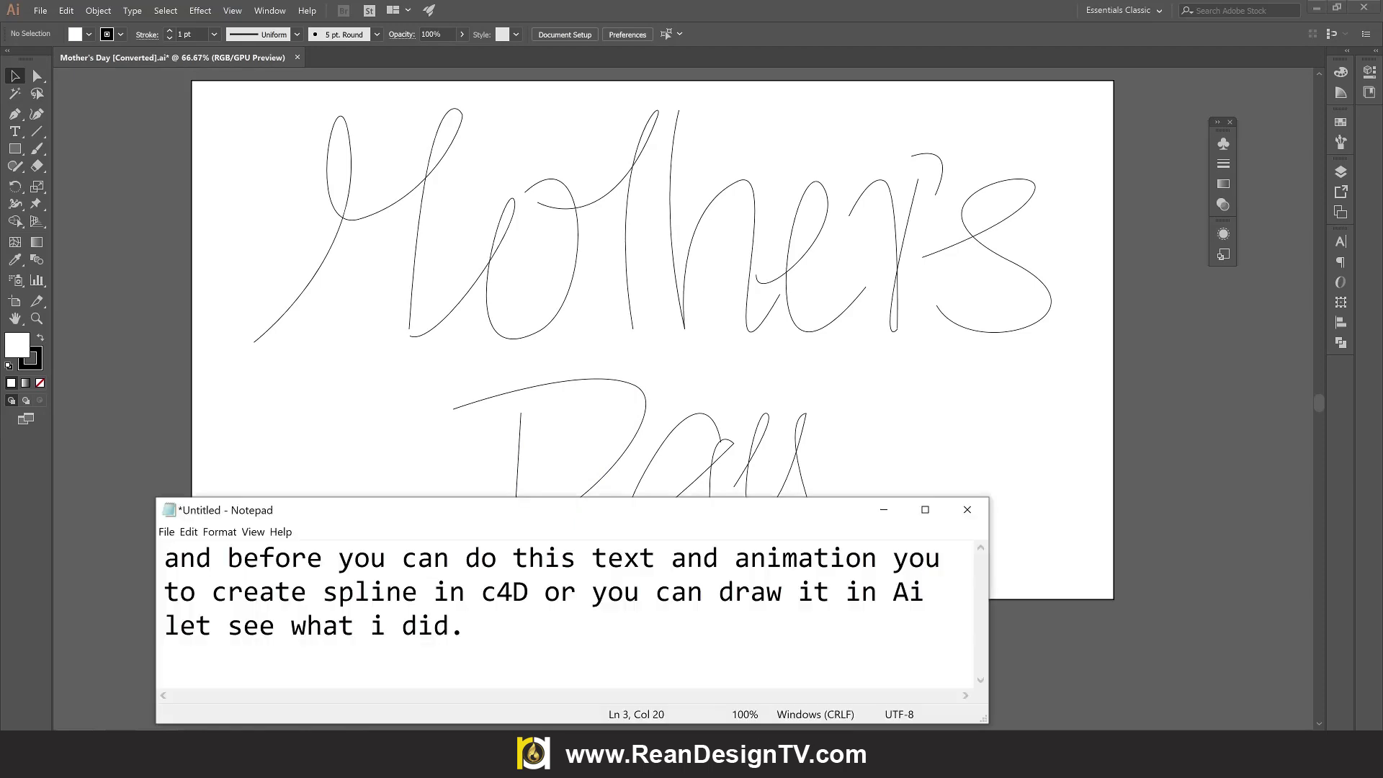
key("ctrl+a")
type("o")
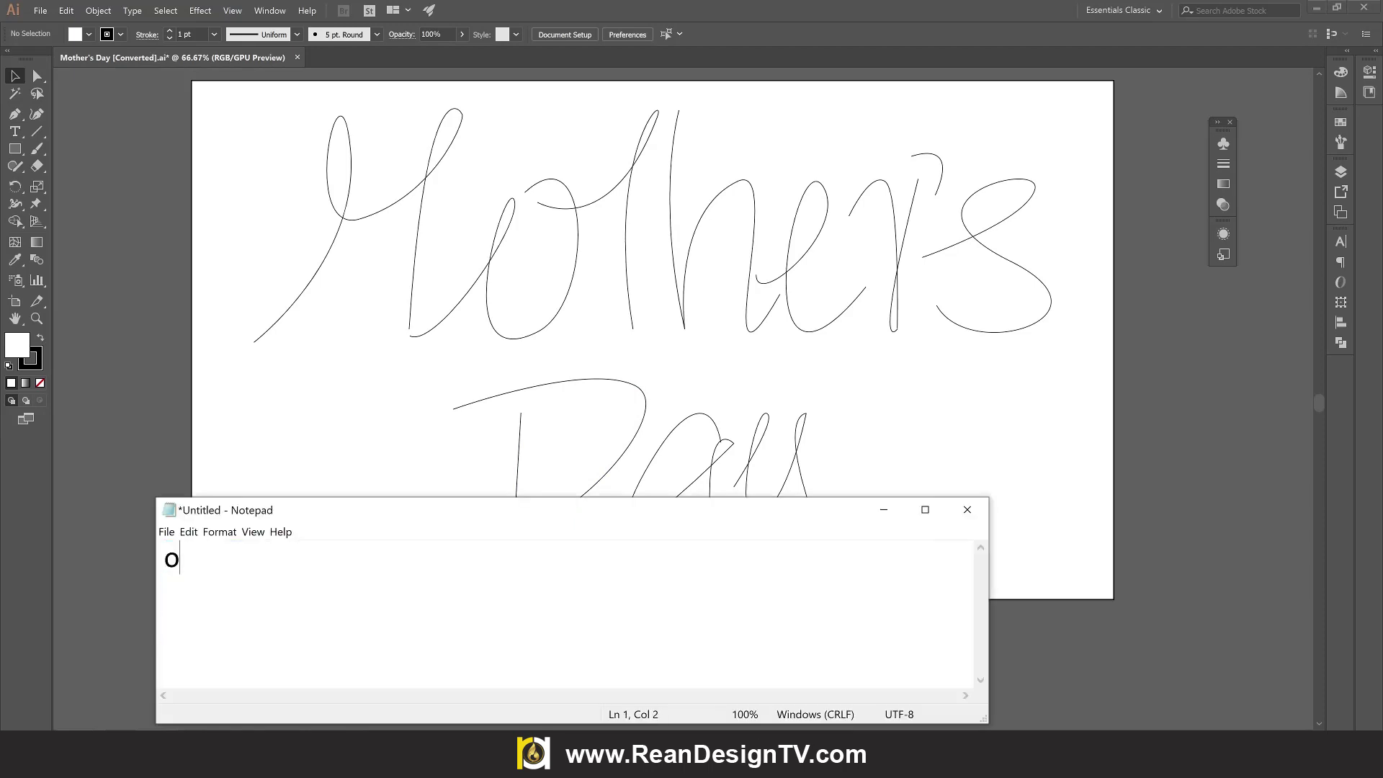
type("ryou")
type(" can us")
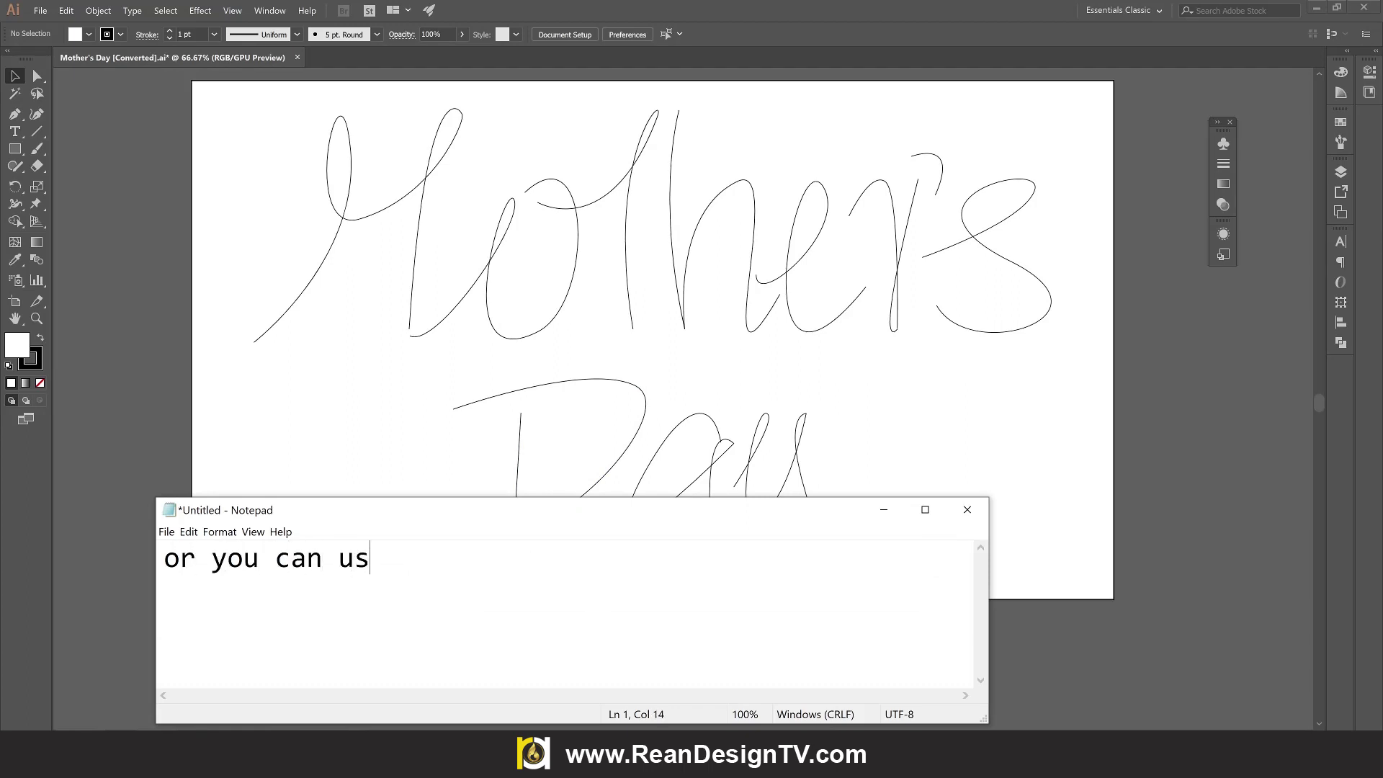
type("e pen t")
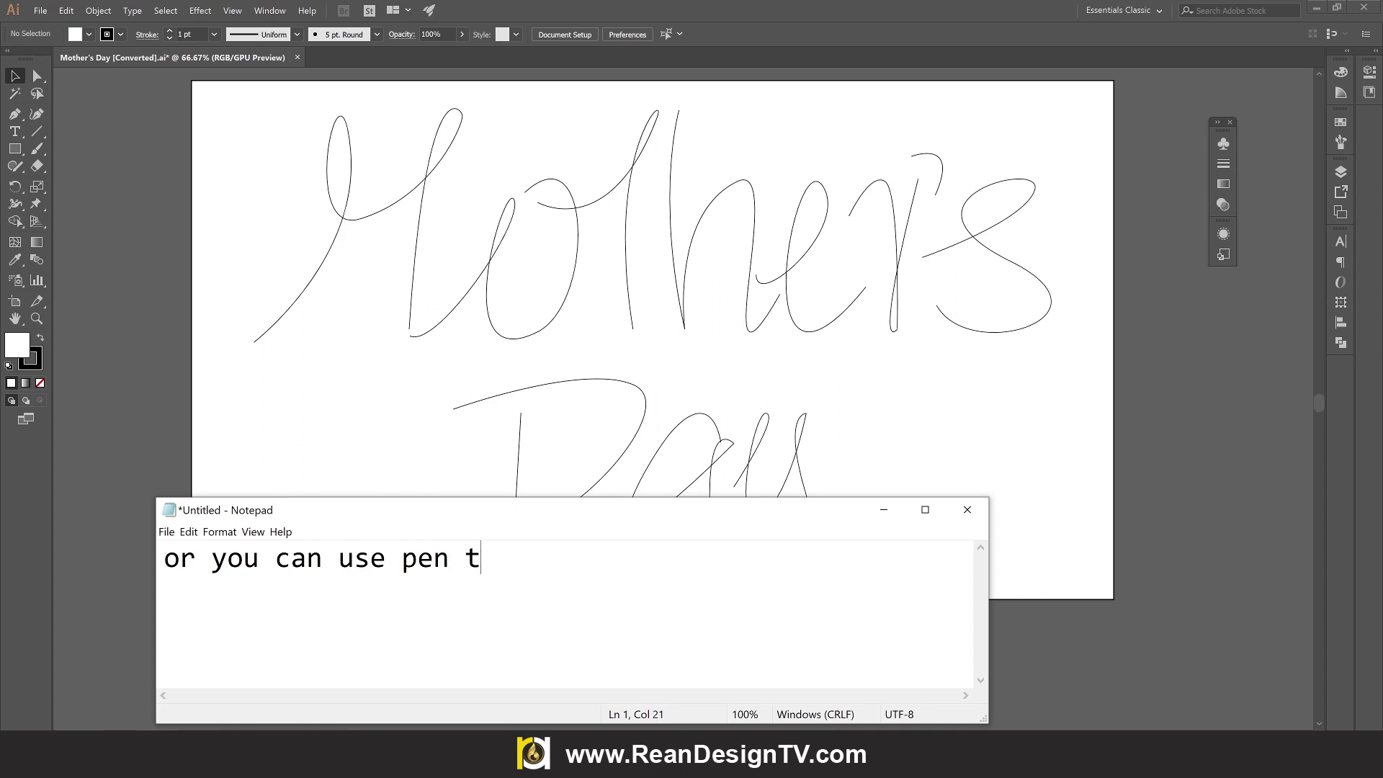
type("ool")
type(" to dra")
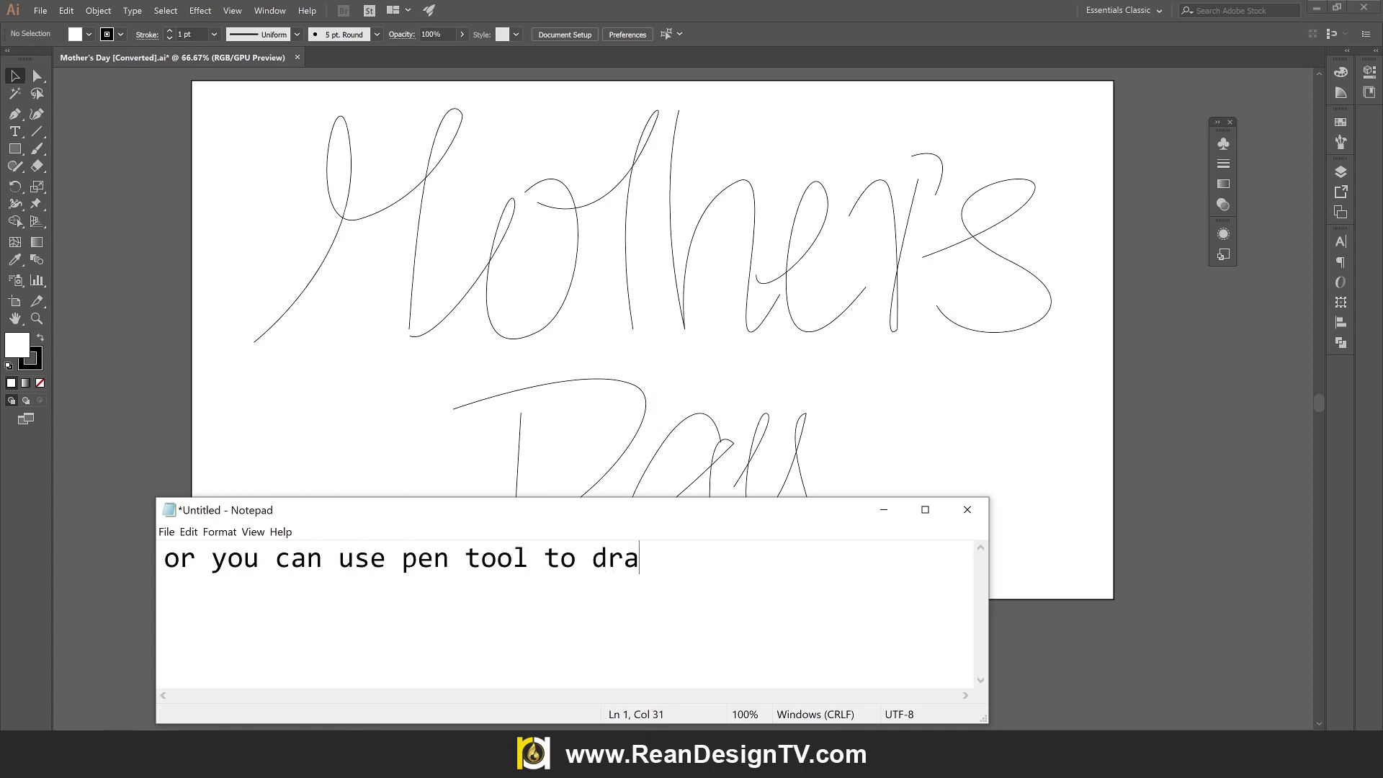
type("s")
key("BackSpace")
type("w l")
type("ine in ")
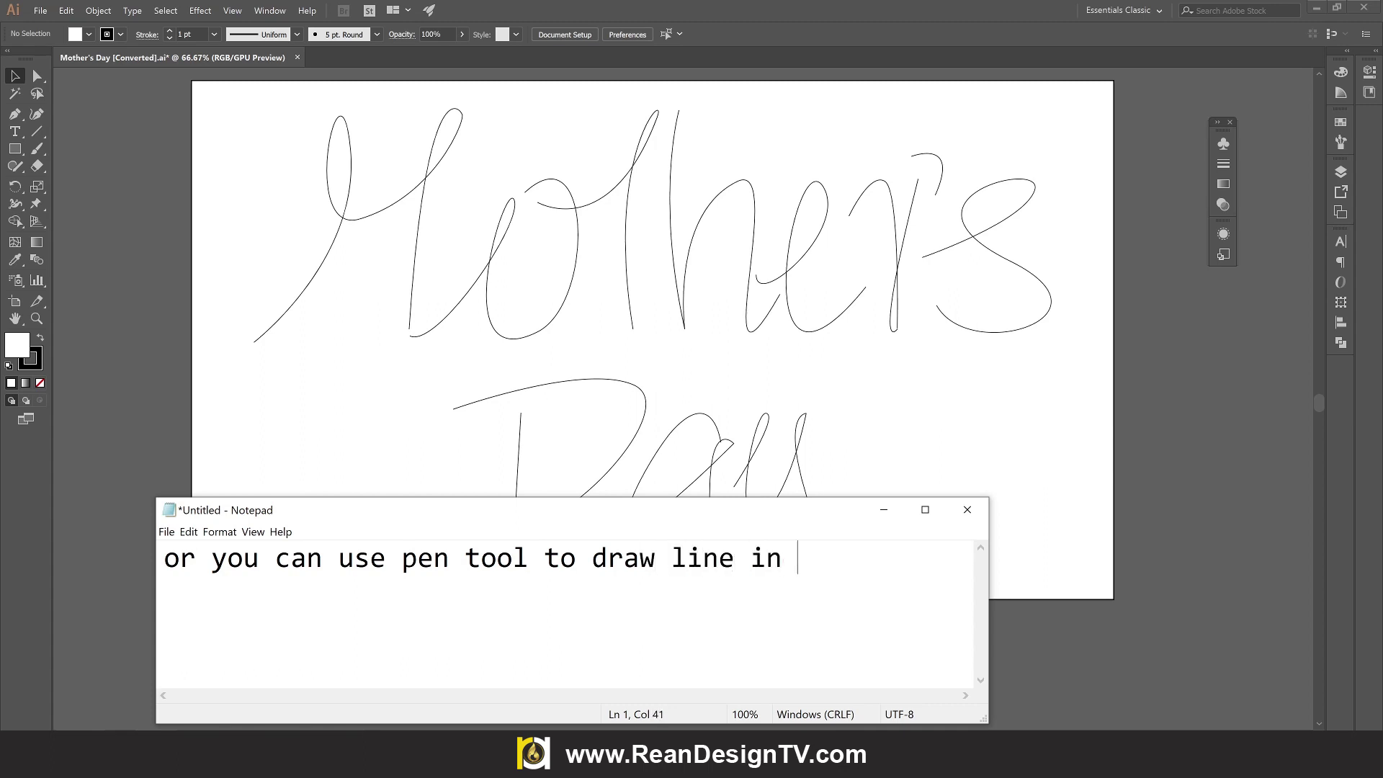
type("Ai")
type("and")
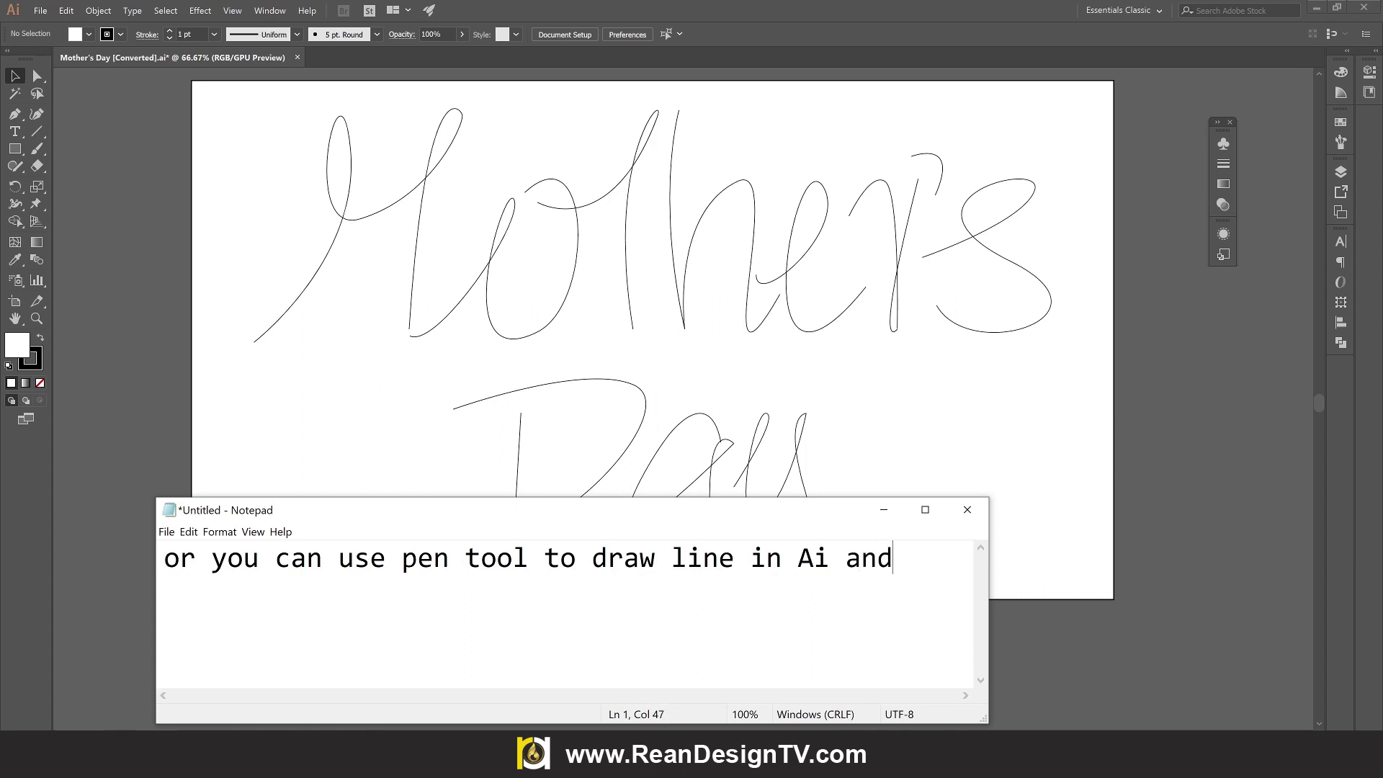
type("ther")
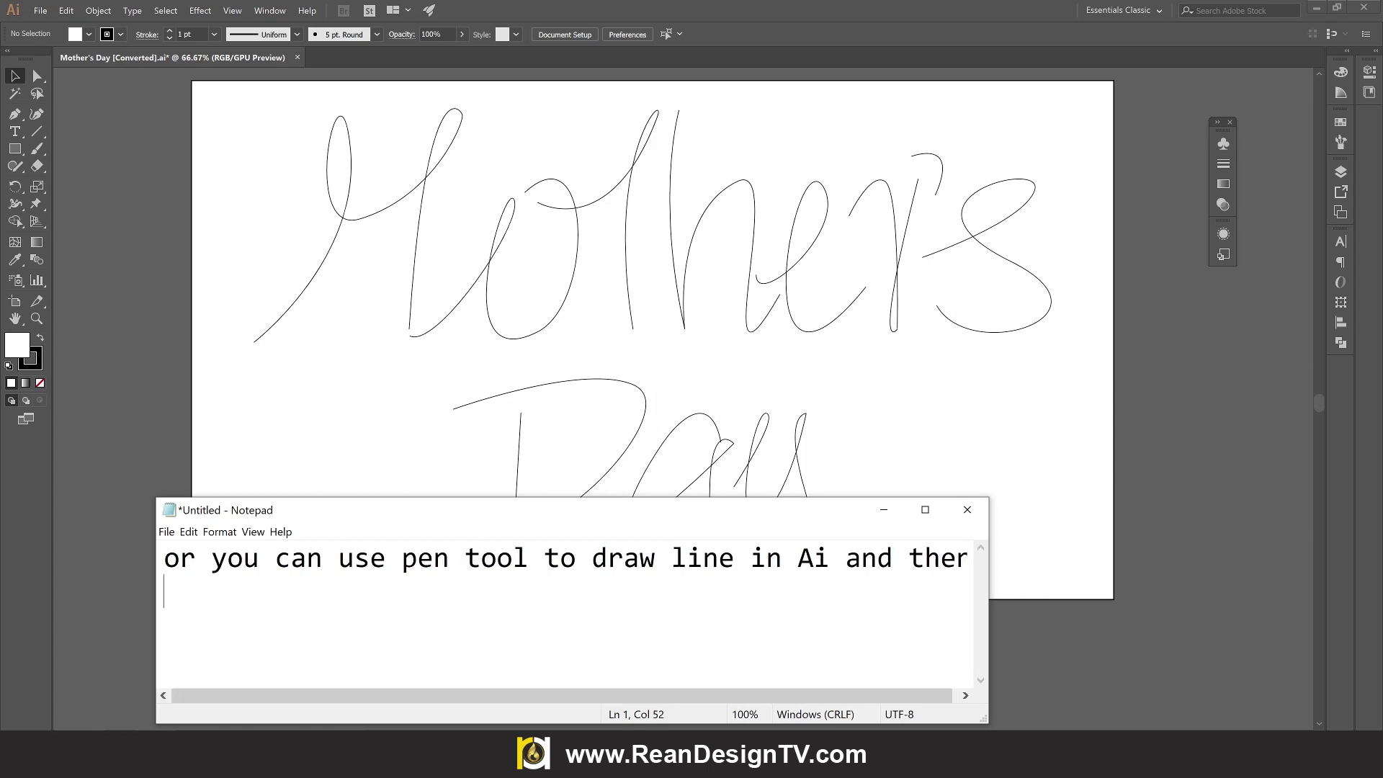
type("save")
type("it to")
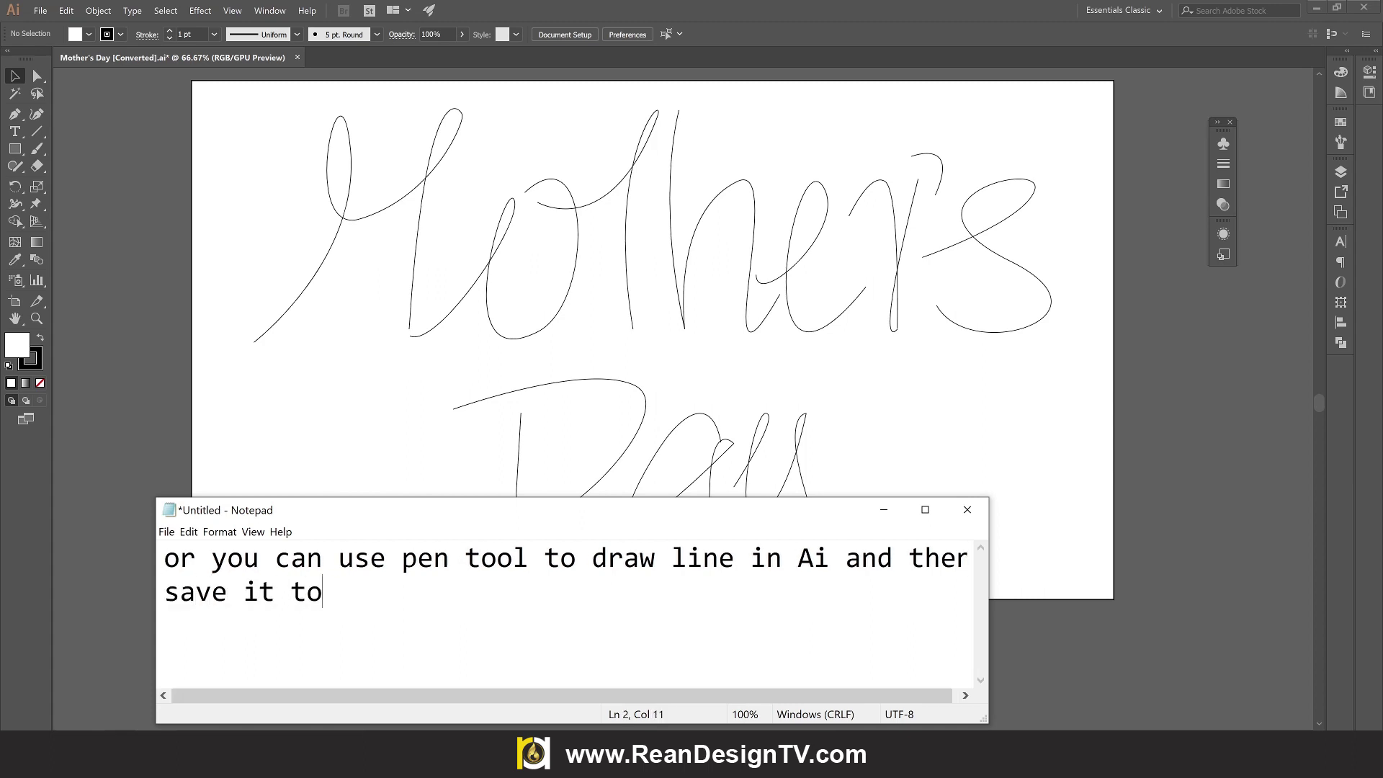
type("illus")
type("trator ")
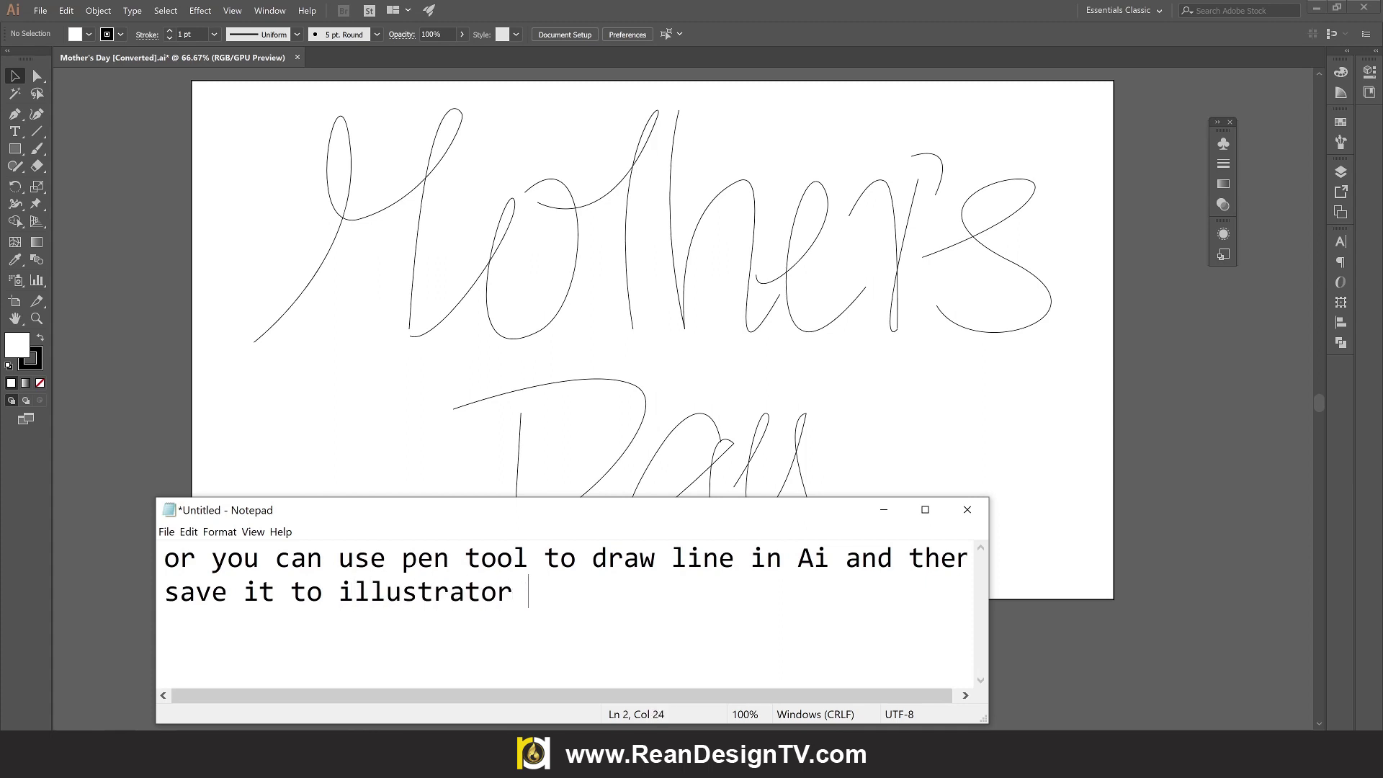
type("8 ")
type("for ")
type("using")
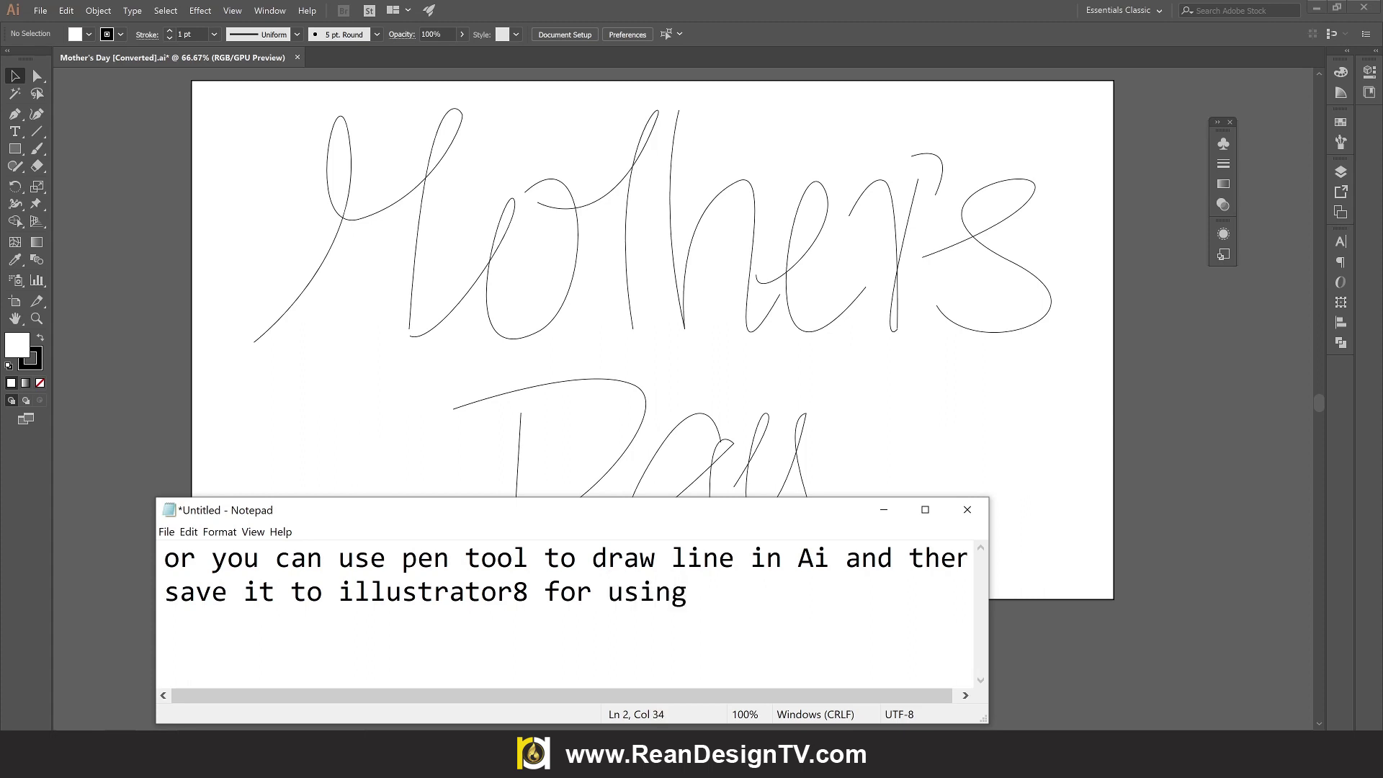
type(" in ")
type("C4")
type("D")
key("ctrl+a")
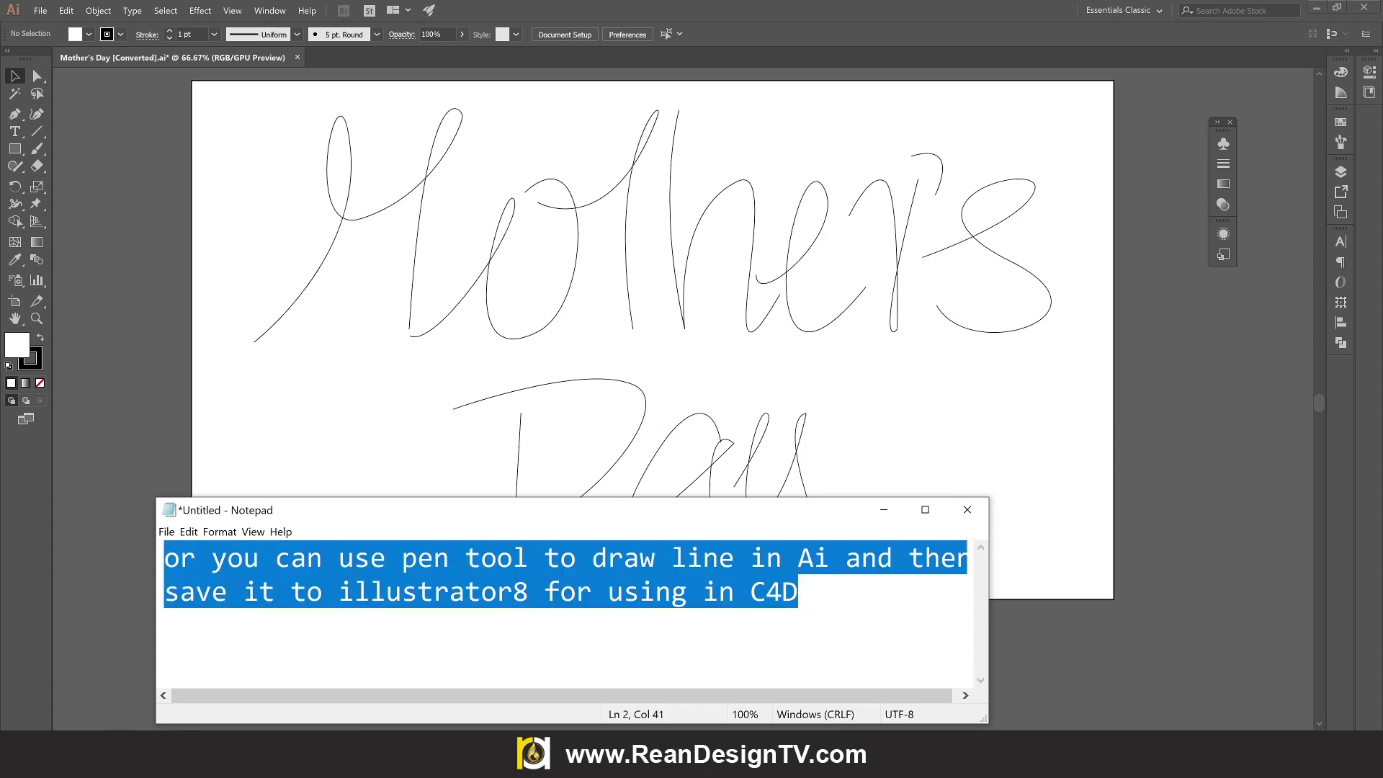
type("I will ")
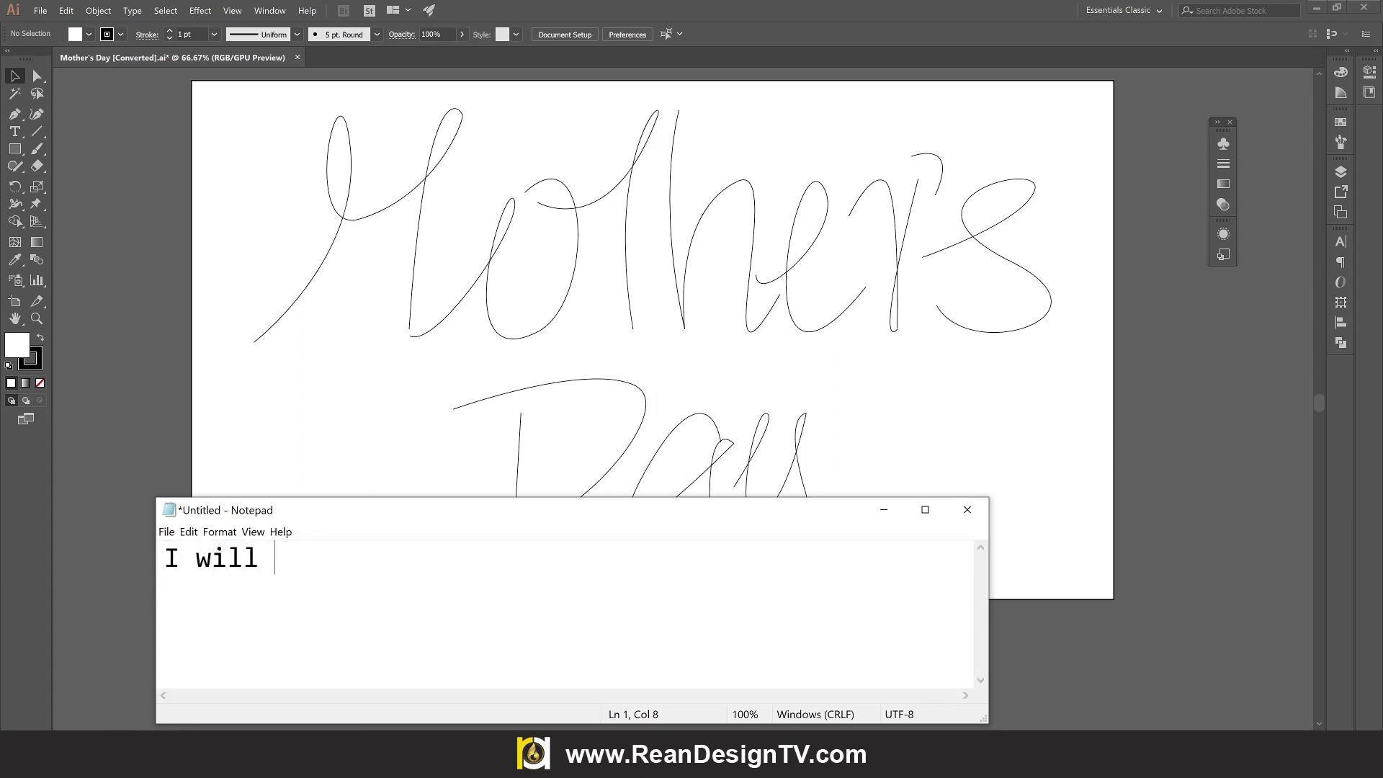
type("dr")
type("aw one")
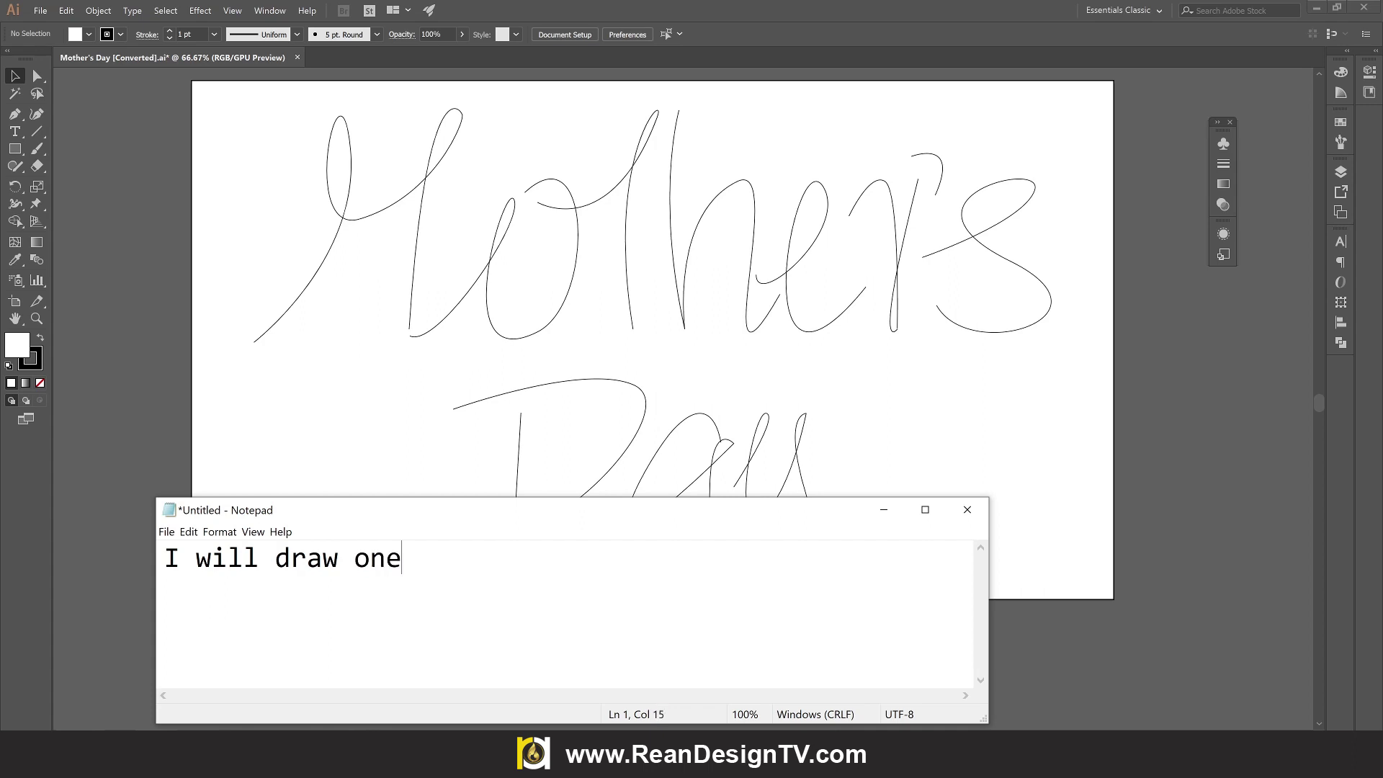
type(" sample for ")
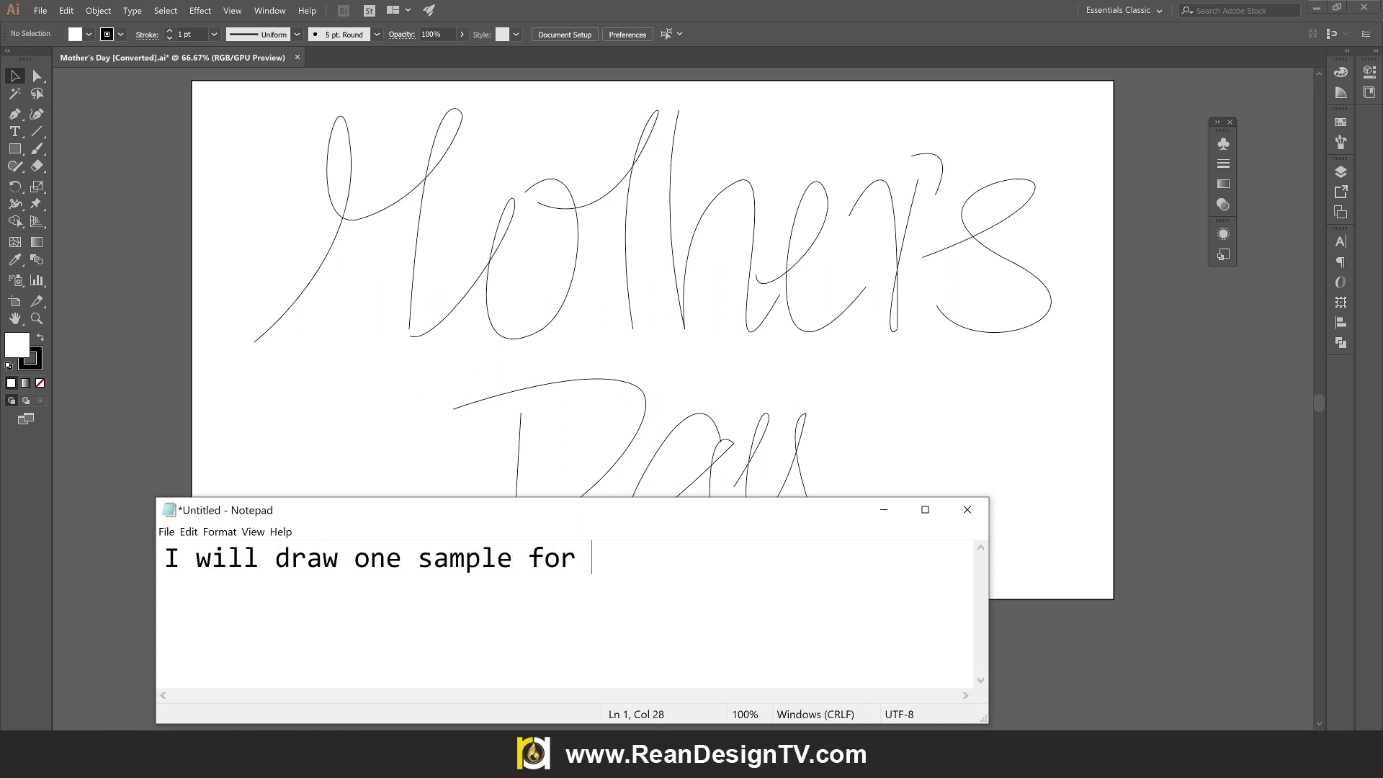
type("you")
type(">")
Remove the note's stray '>', then bring up Illustrator with the Pen tool near 'Day'
key("BackSpace")
left_click(829, 439)
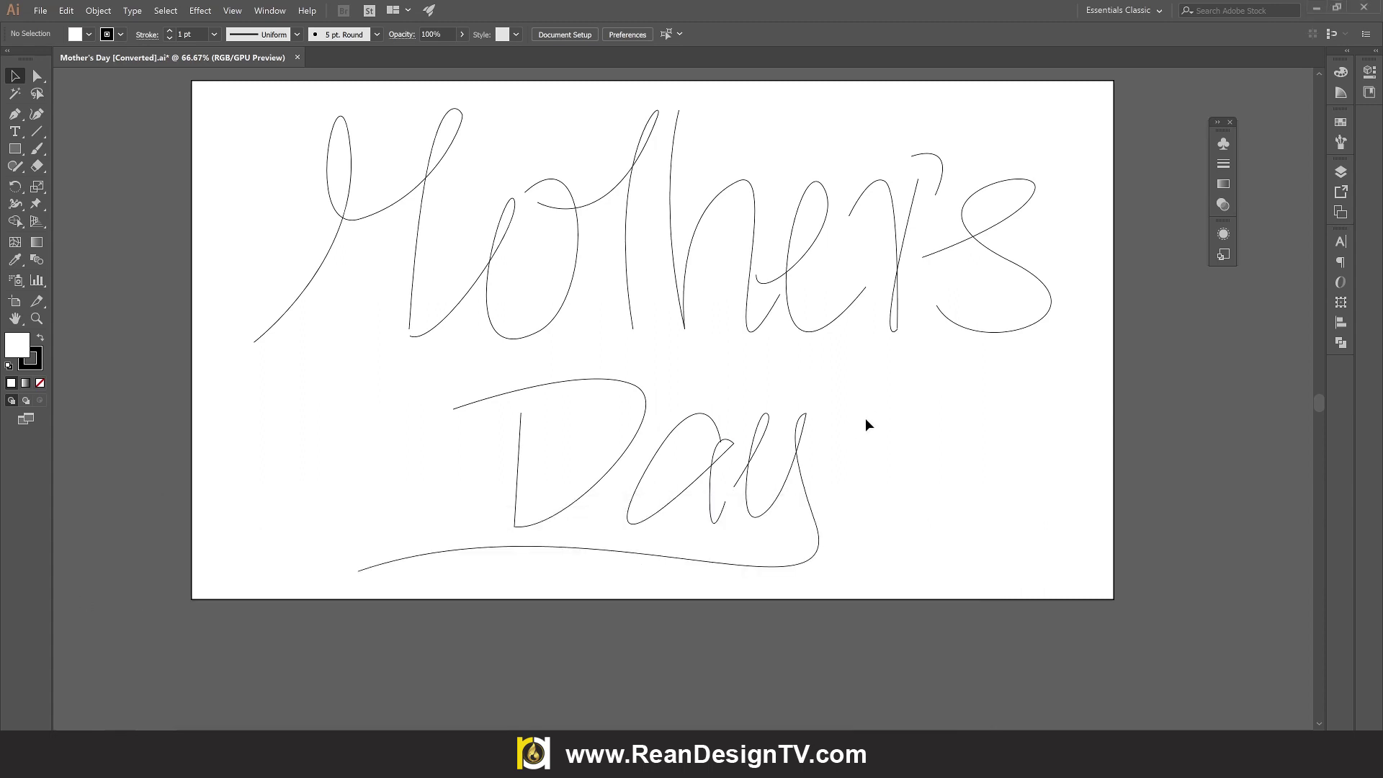
key("p")
scroll(335, 479, "down", 1)
scroll(367, 402, "up", 2, "alt")
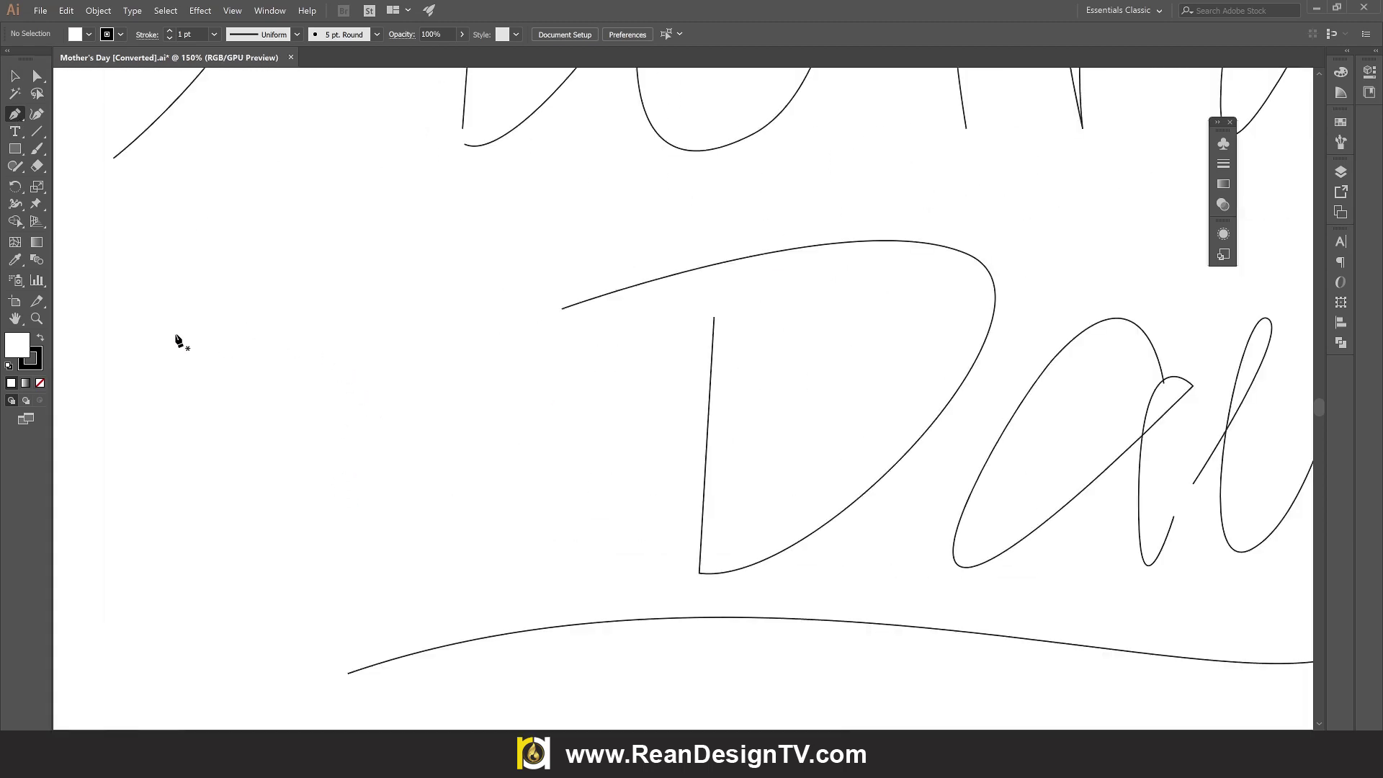
Draw a sample curved D path left of 'Day' with the Pen tool
left_click(172, 340)
left_click_drag(454, 311, 456, 367)
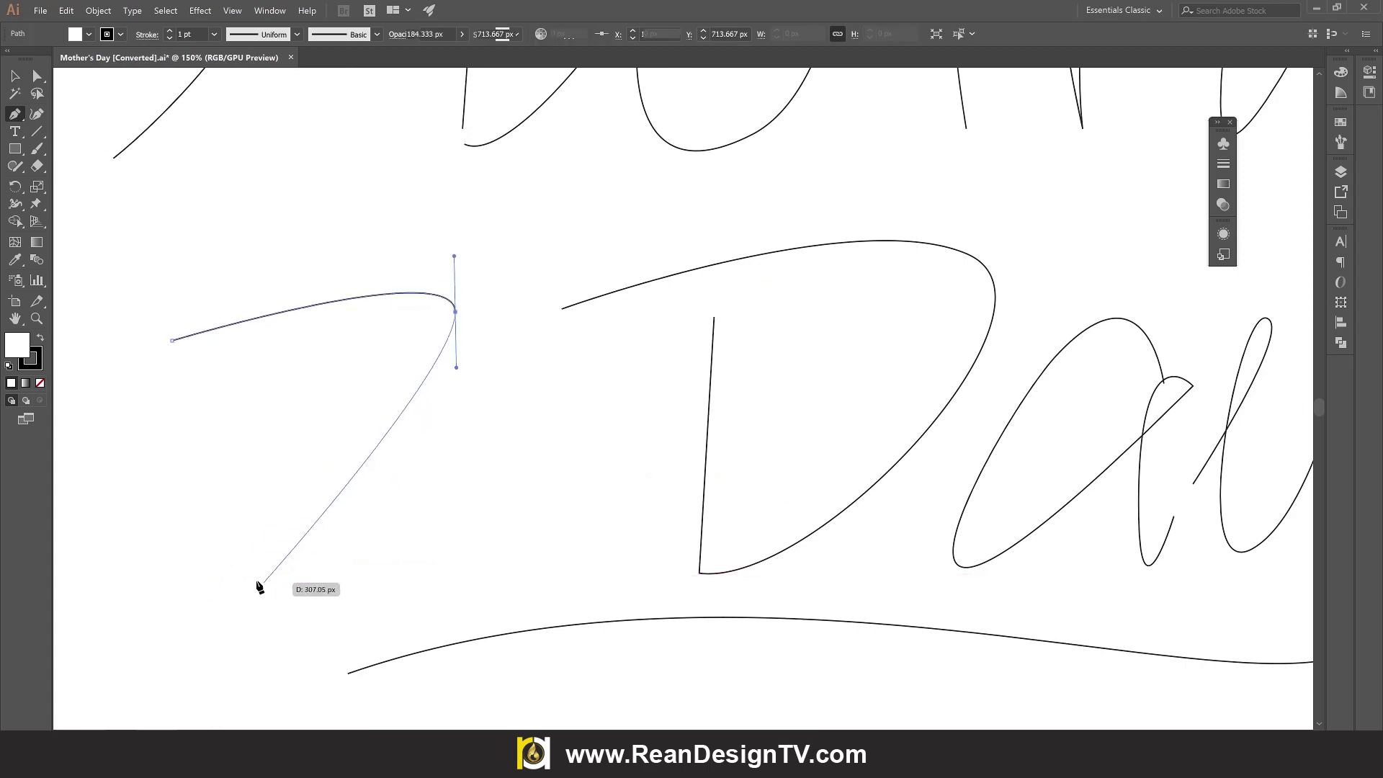
key("ctrl+z")
left_click_drag(463, 383, 380, 592)
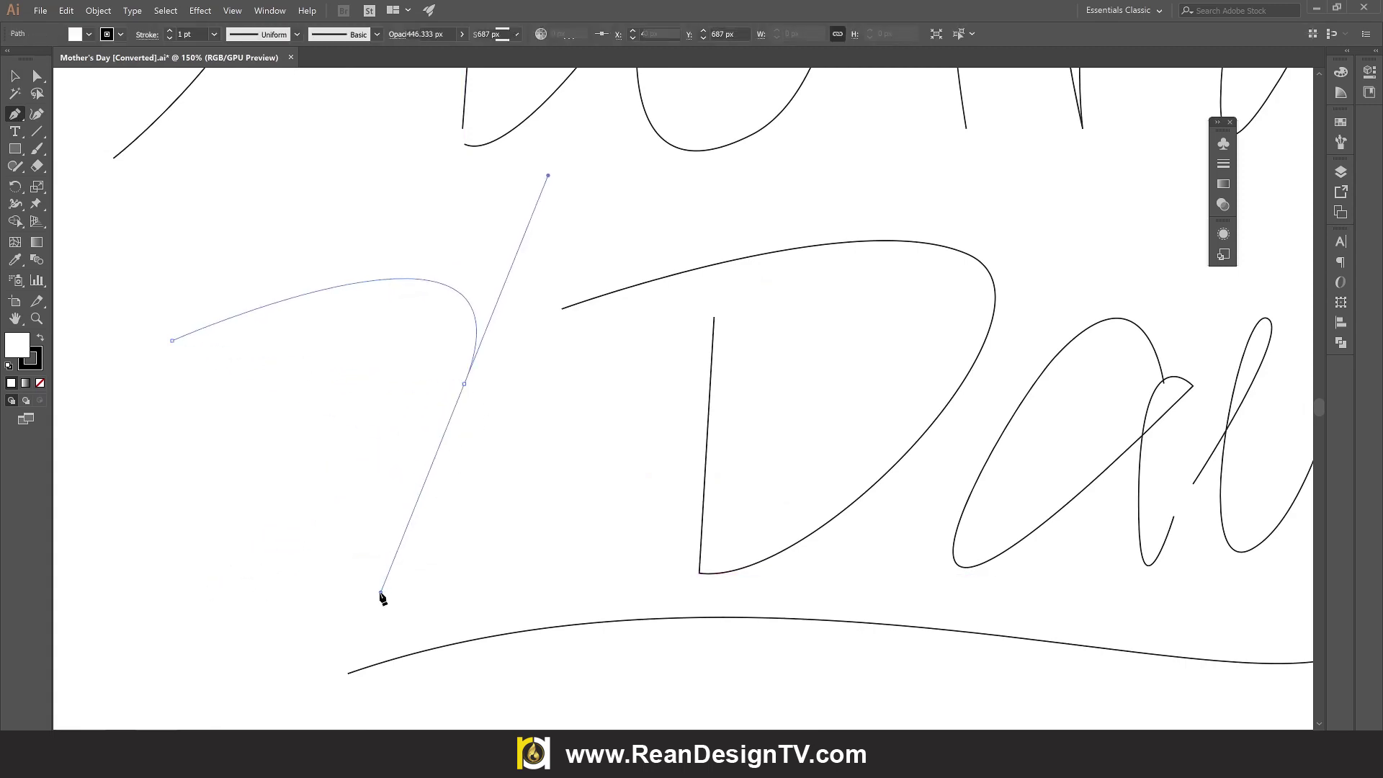
left_click(234, 600)
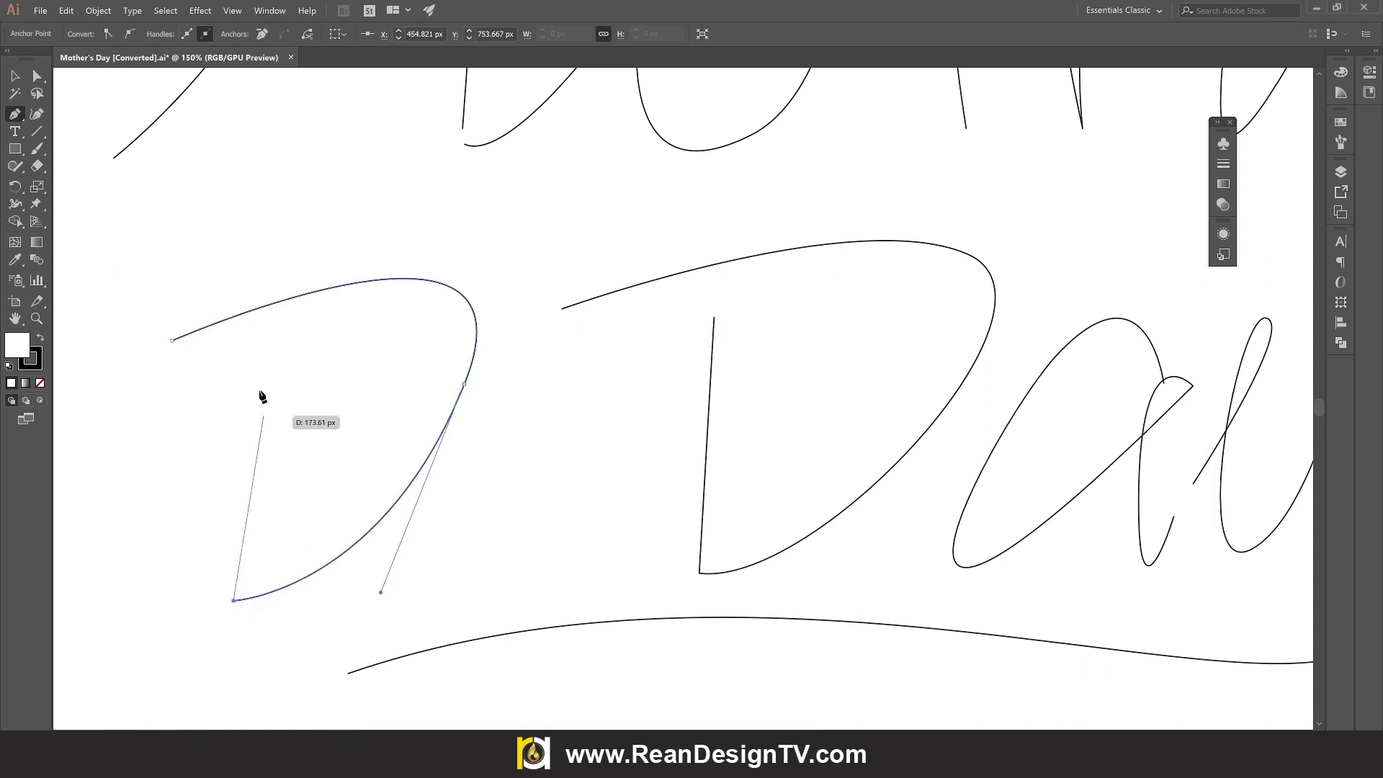
left_click(251, 384)
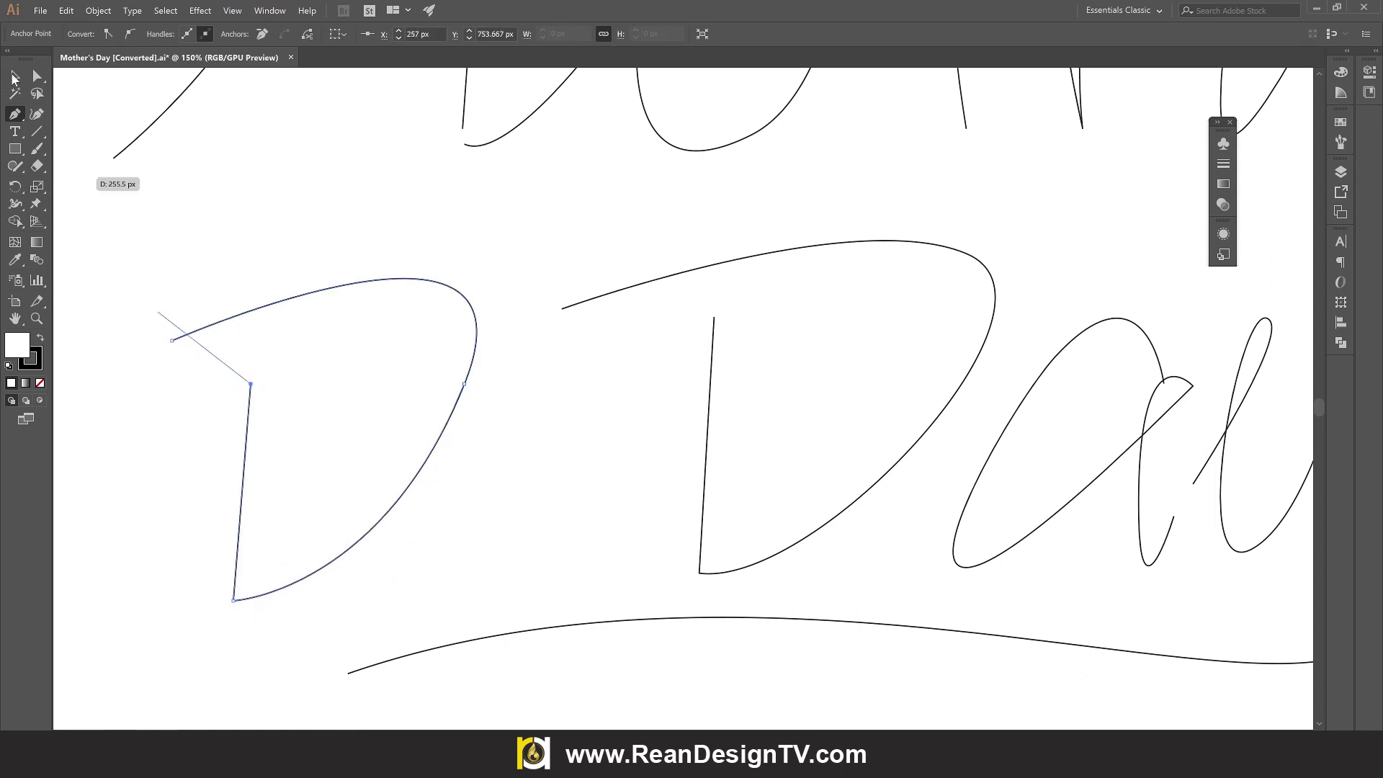
key("v")
Select the sample D path and delete it
left_click(513, 500)
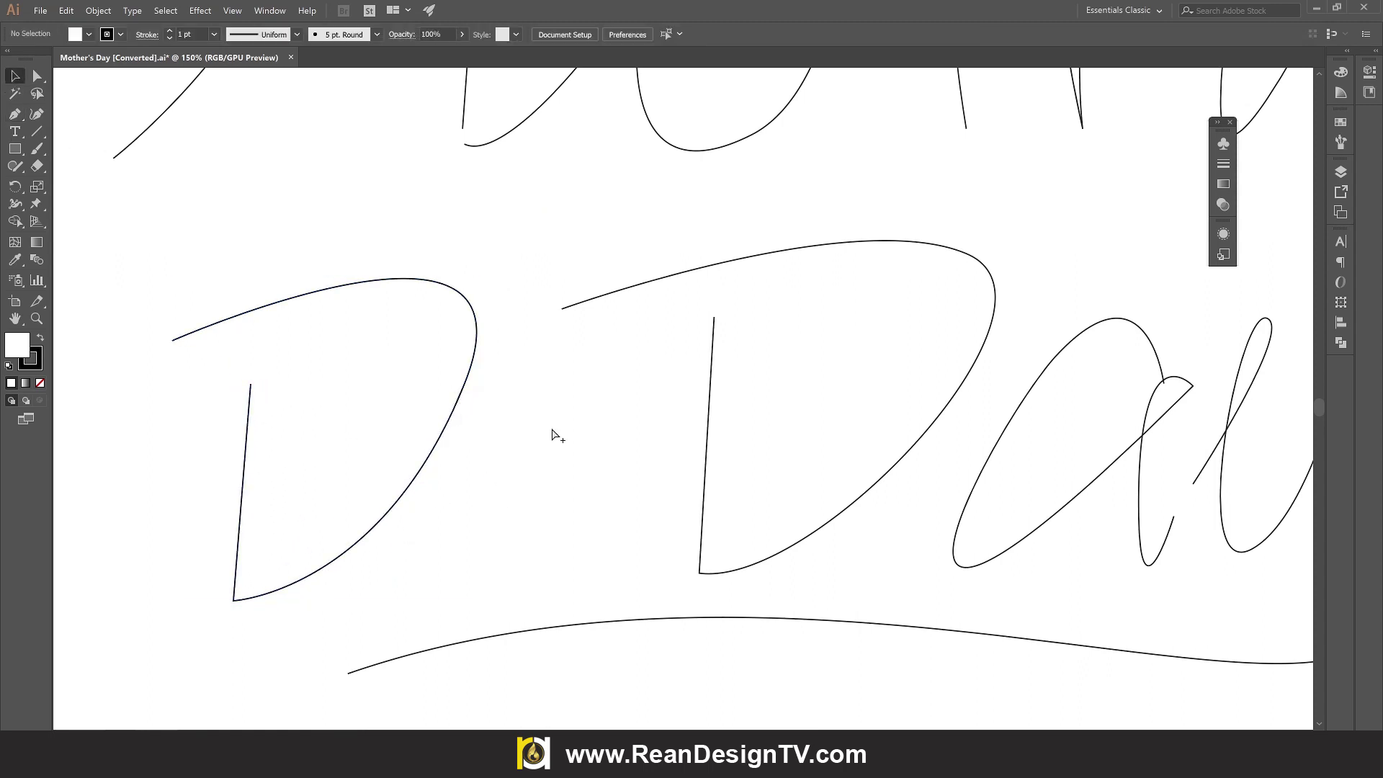
scroll(549, 432, "down", 3, "alt")
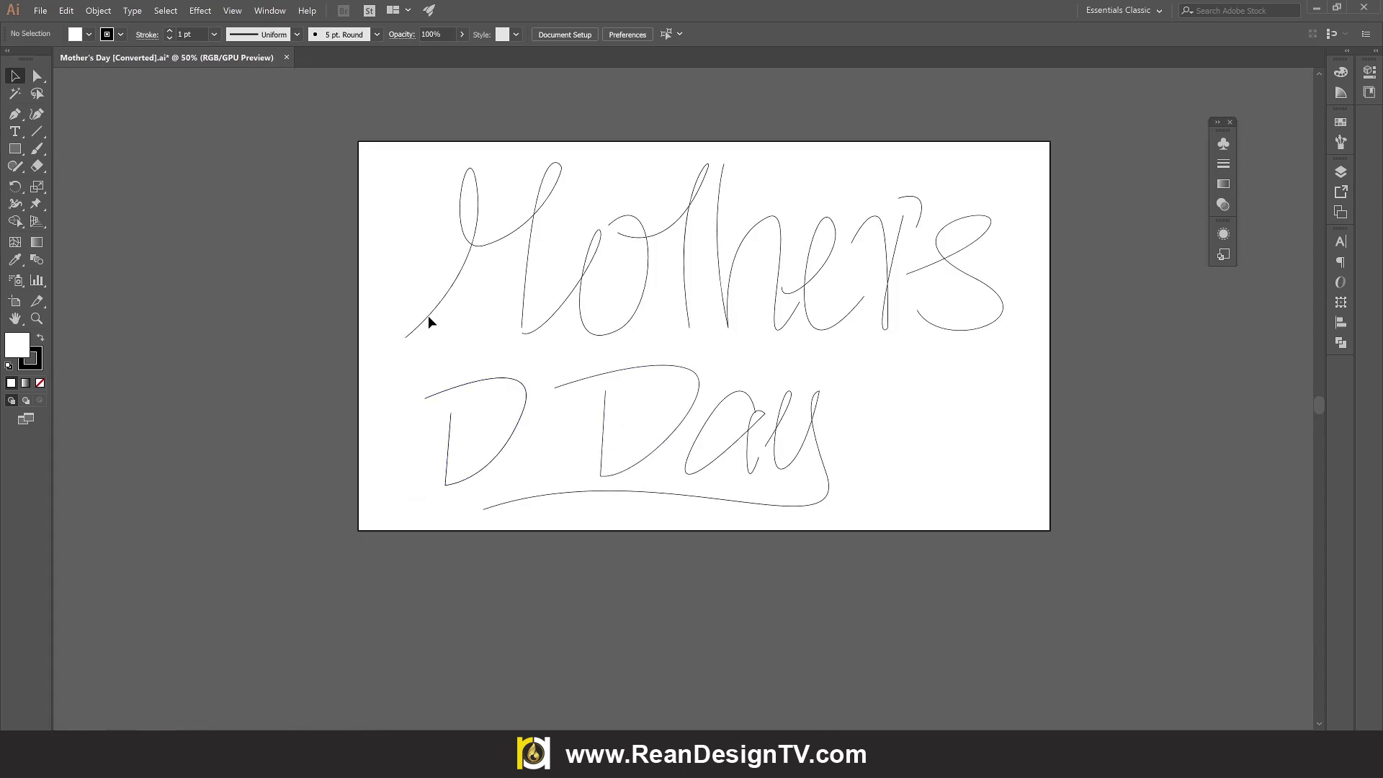
left_click(452, 424)
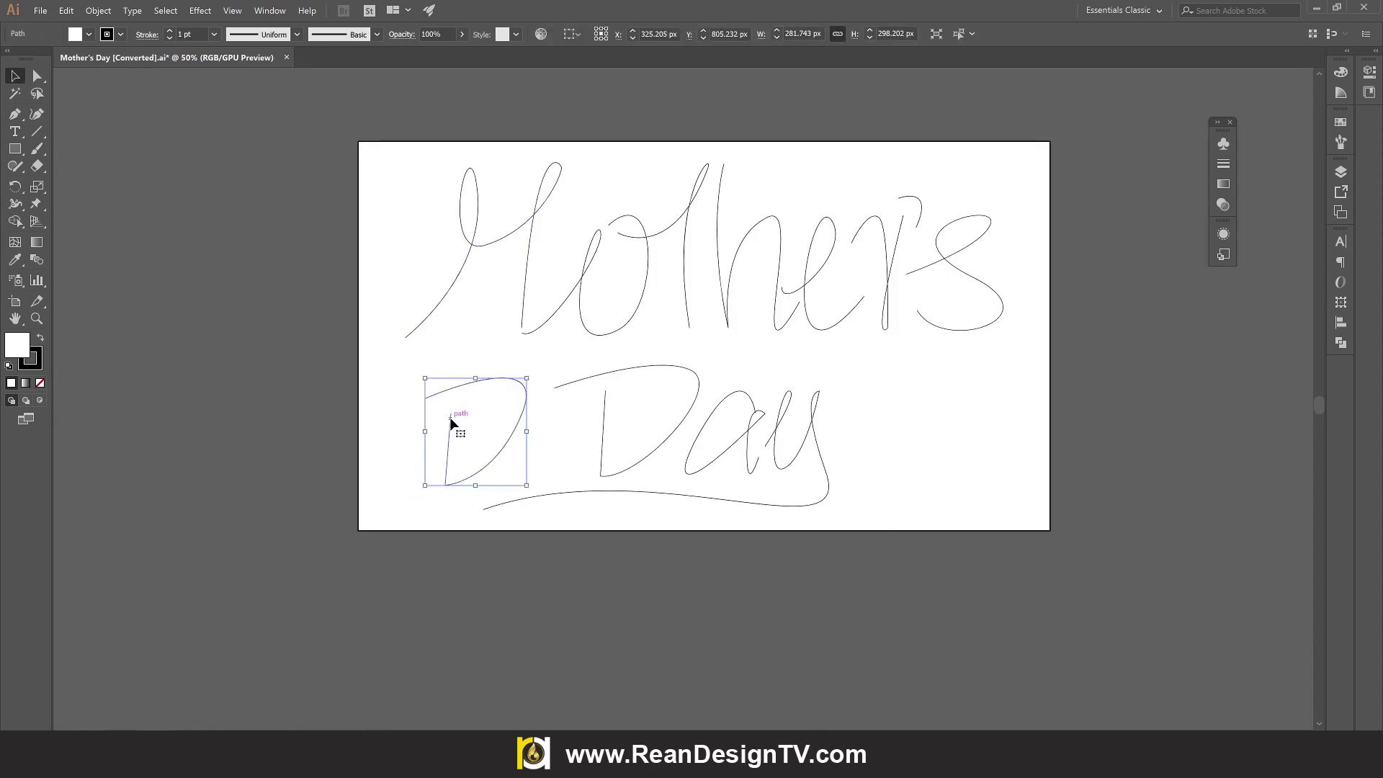
key("Delete")
scroll(488, 435, "up", 2)
scroll(889, 438, "right", 2, "ctrl")
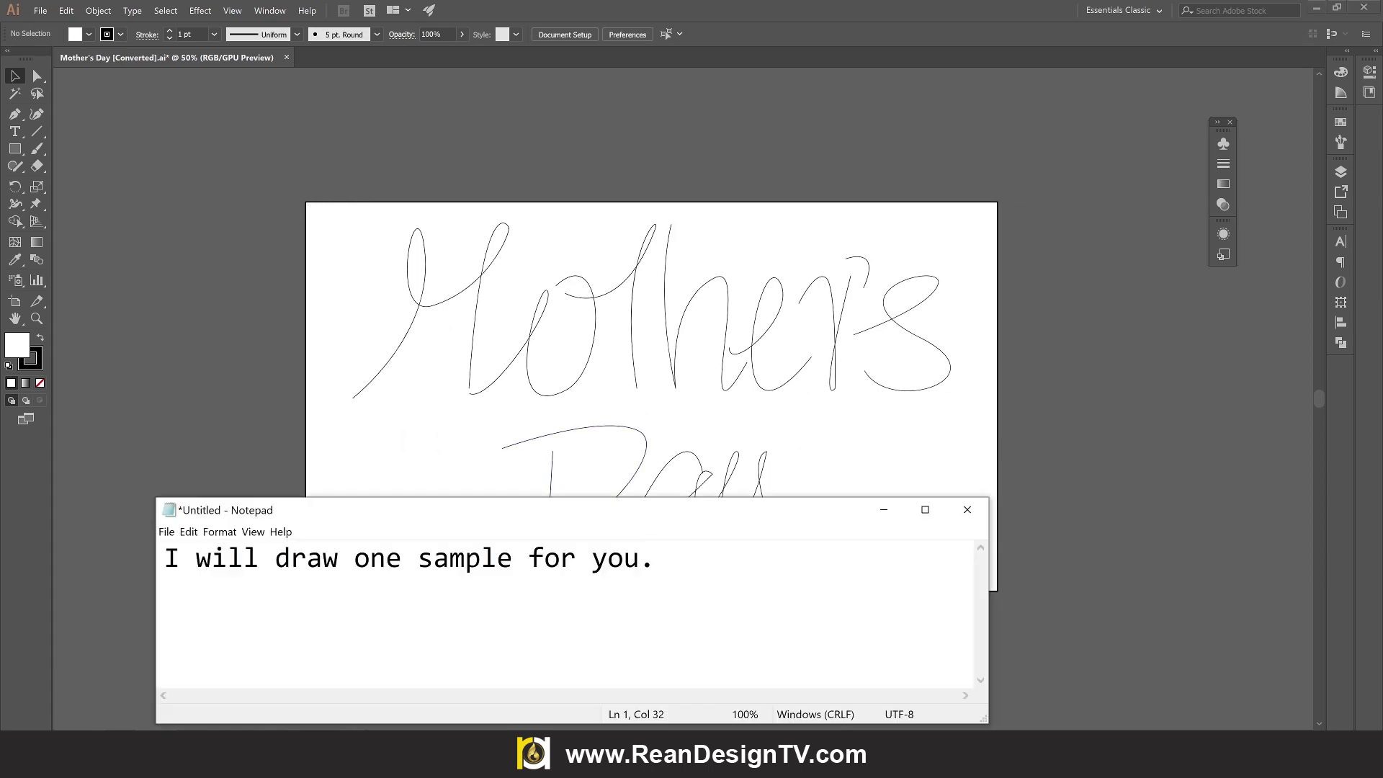
Erase the old note text and write 'draw all letter and save it to illustrator8'
key("ctrl+a")
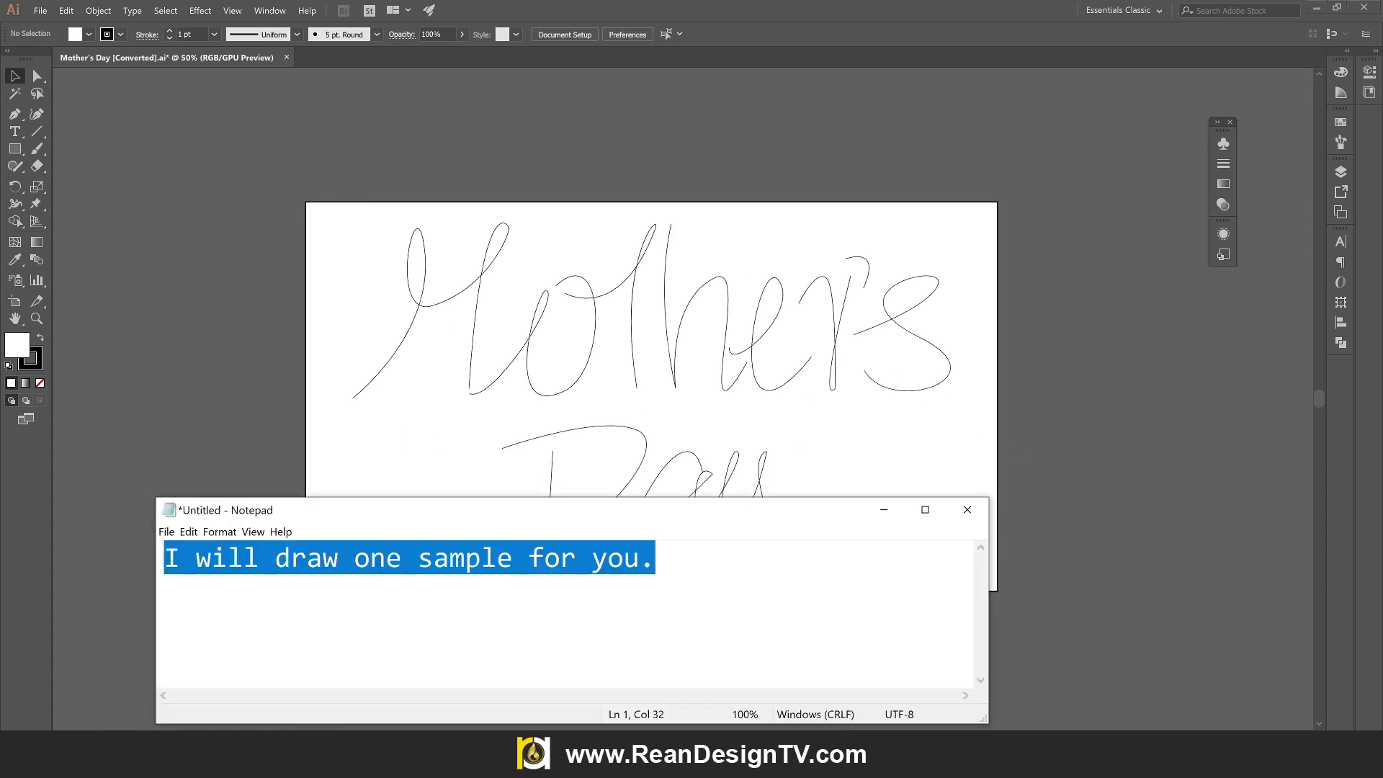
key("Delete")
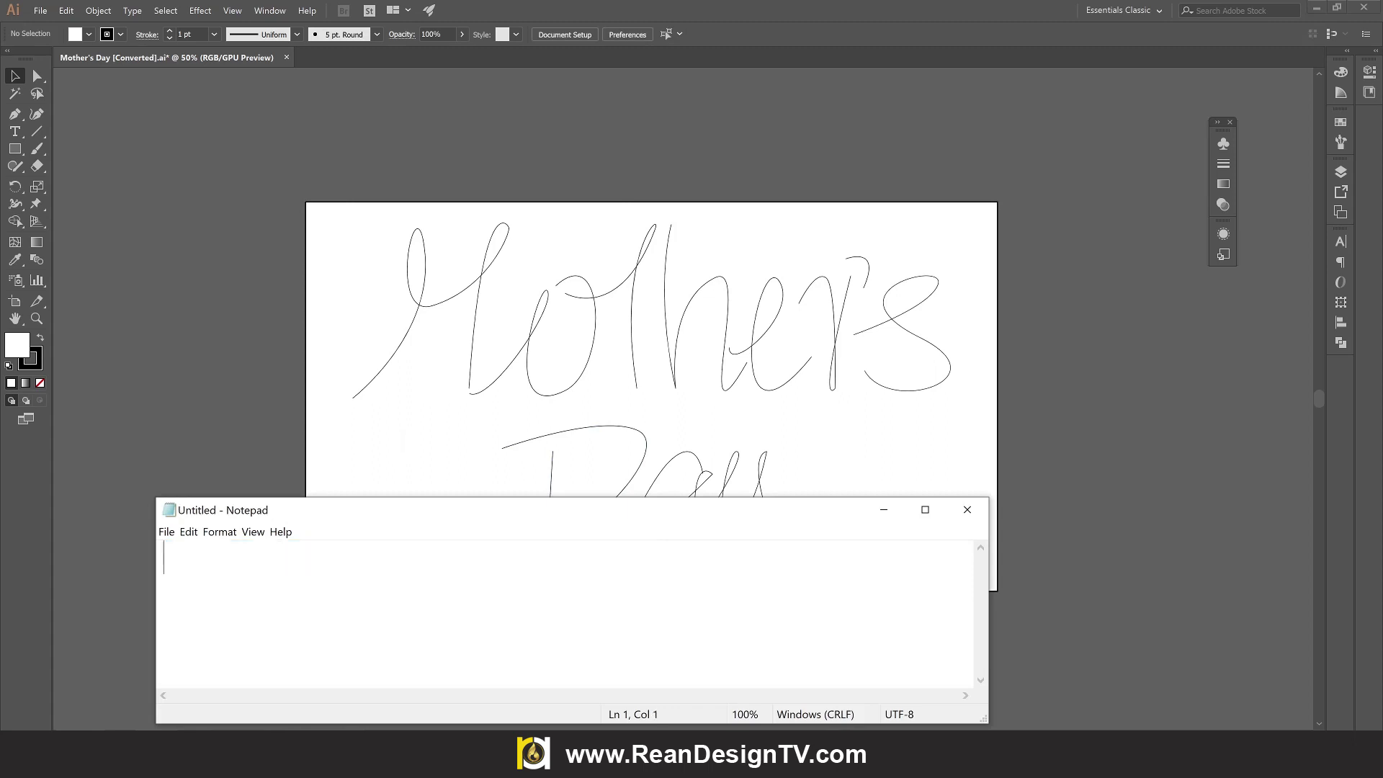
type("a")
key("BackSpace")
type("sa")
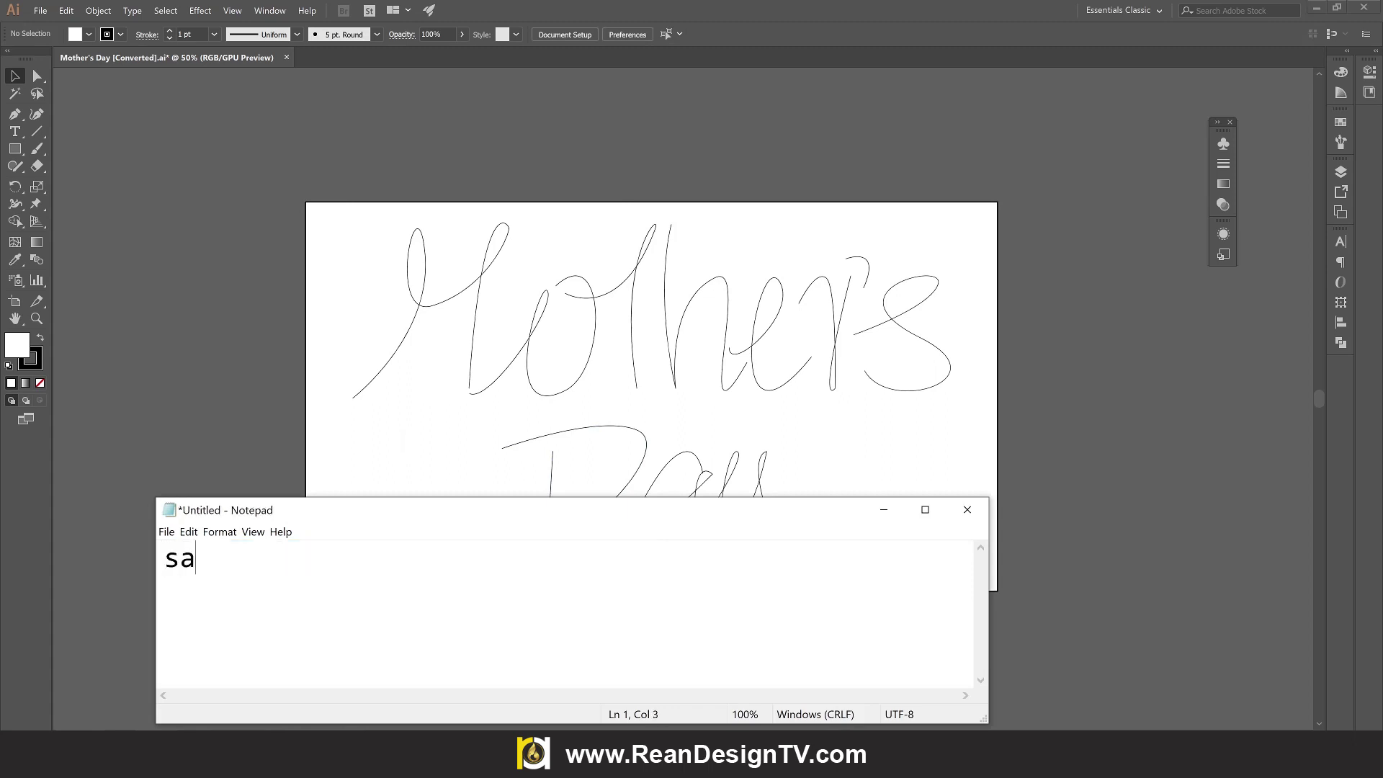
key("BackSpace")
key("BackSpace")
type("d")
type("raw all ")
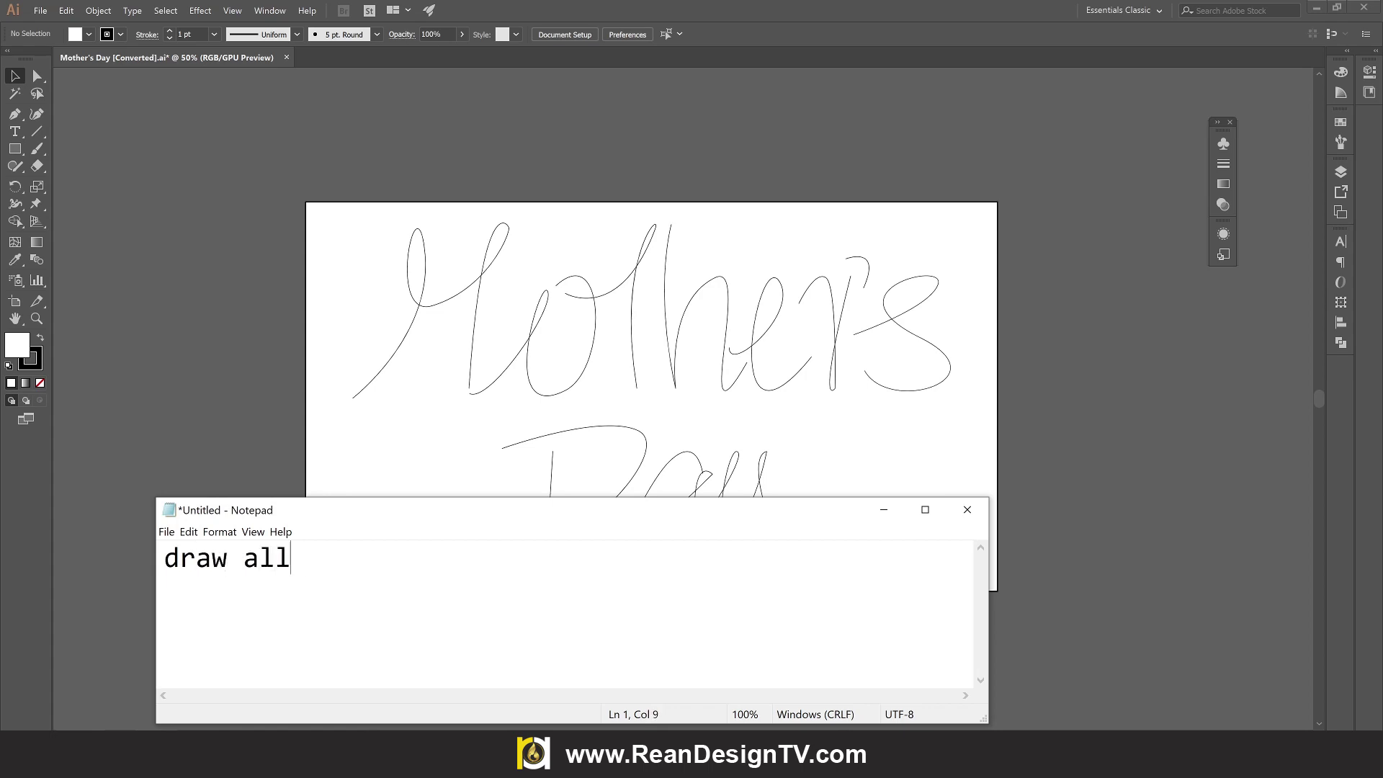
type("letter ")
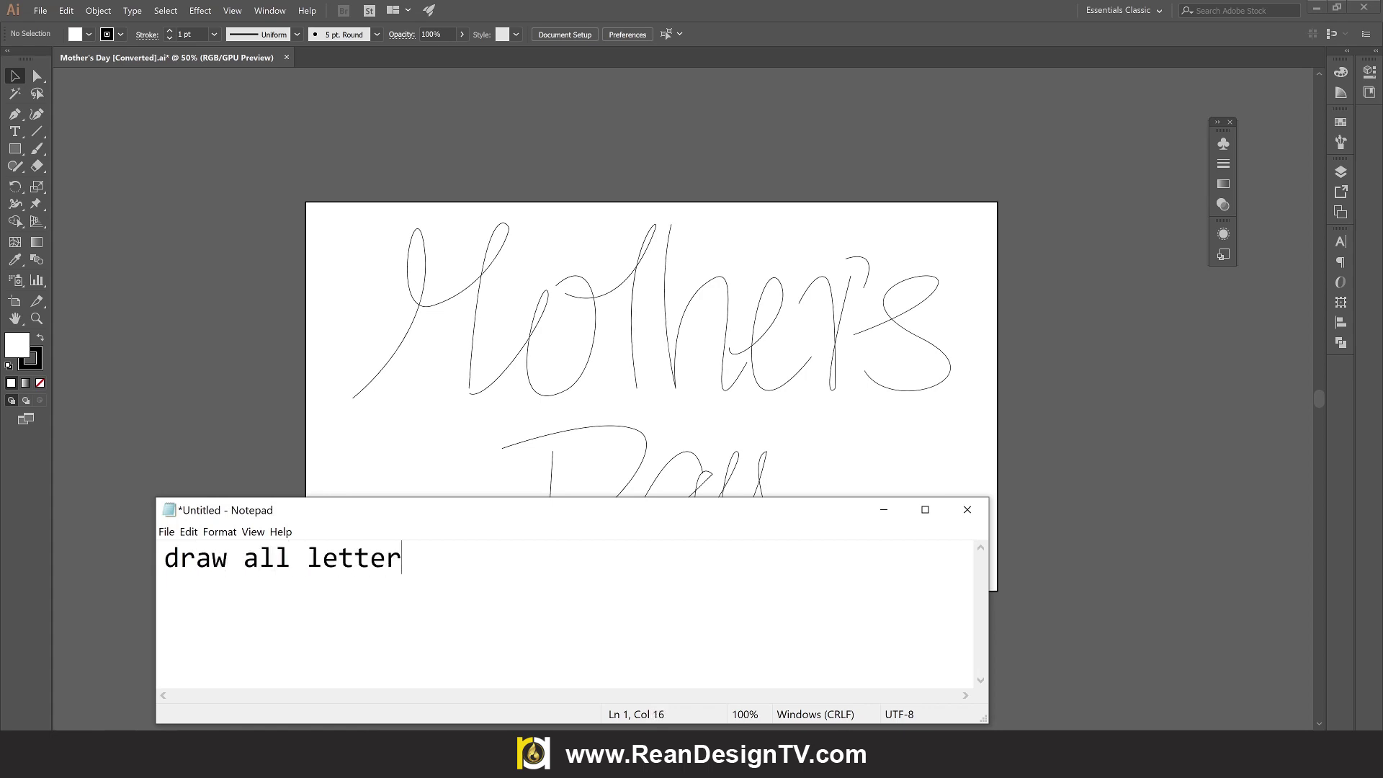
type("and s")
type("ave i")
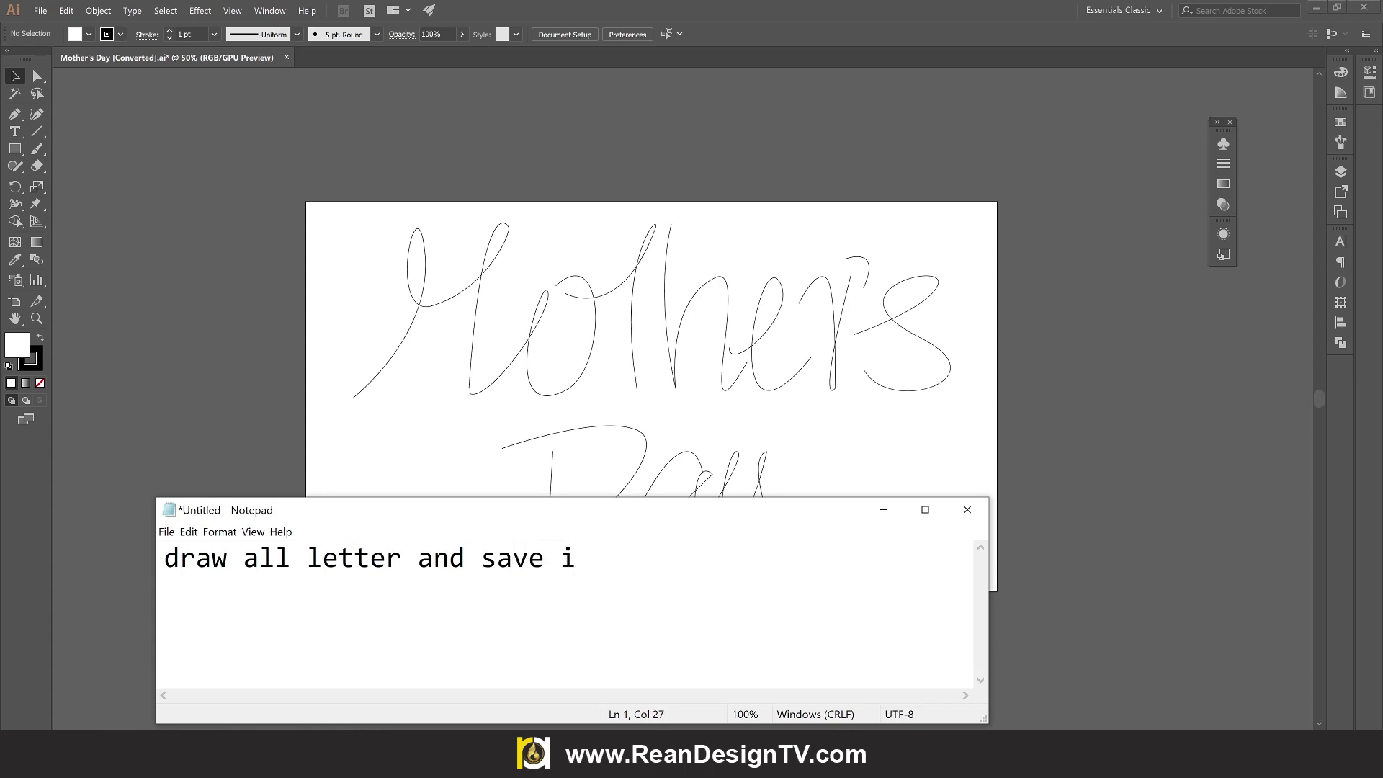
type("t to ill")
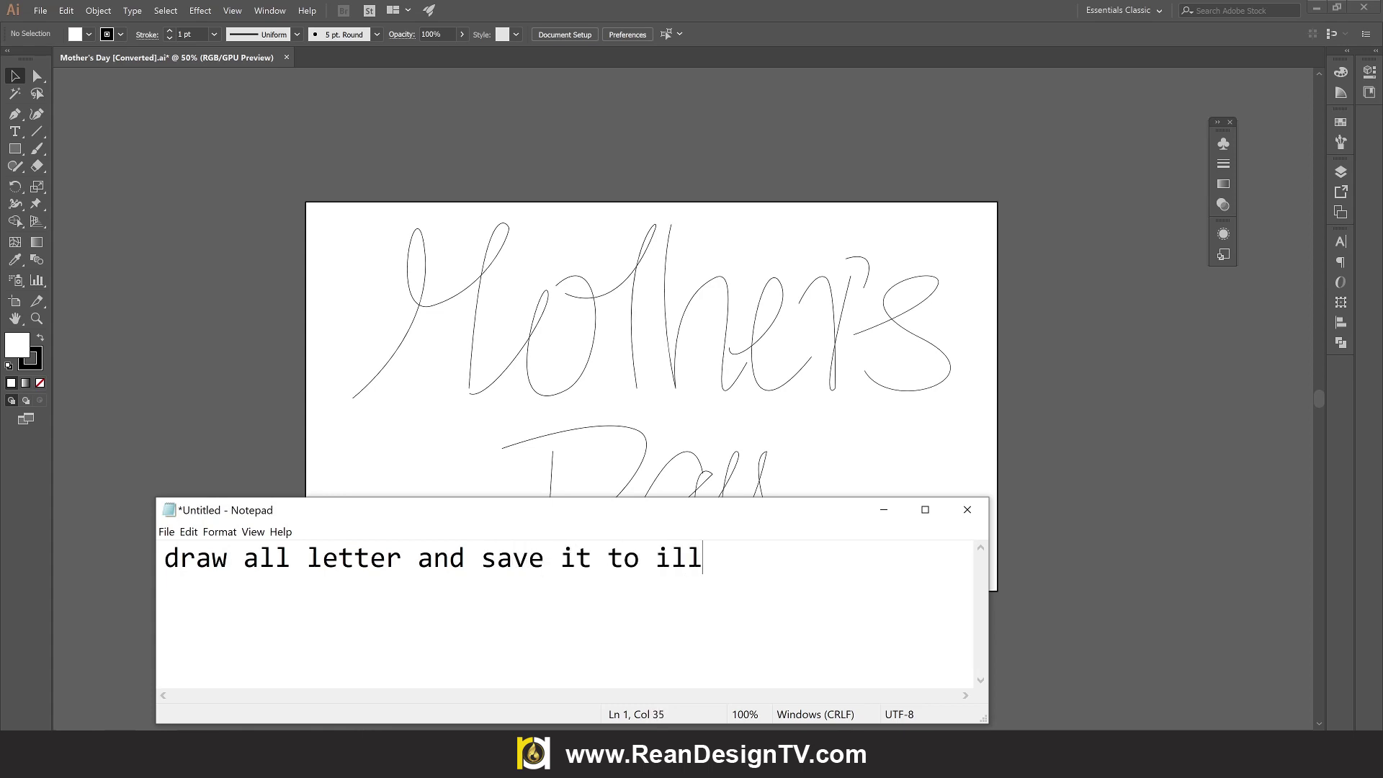
type("ustra")
type("tor")
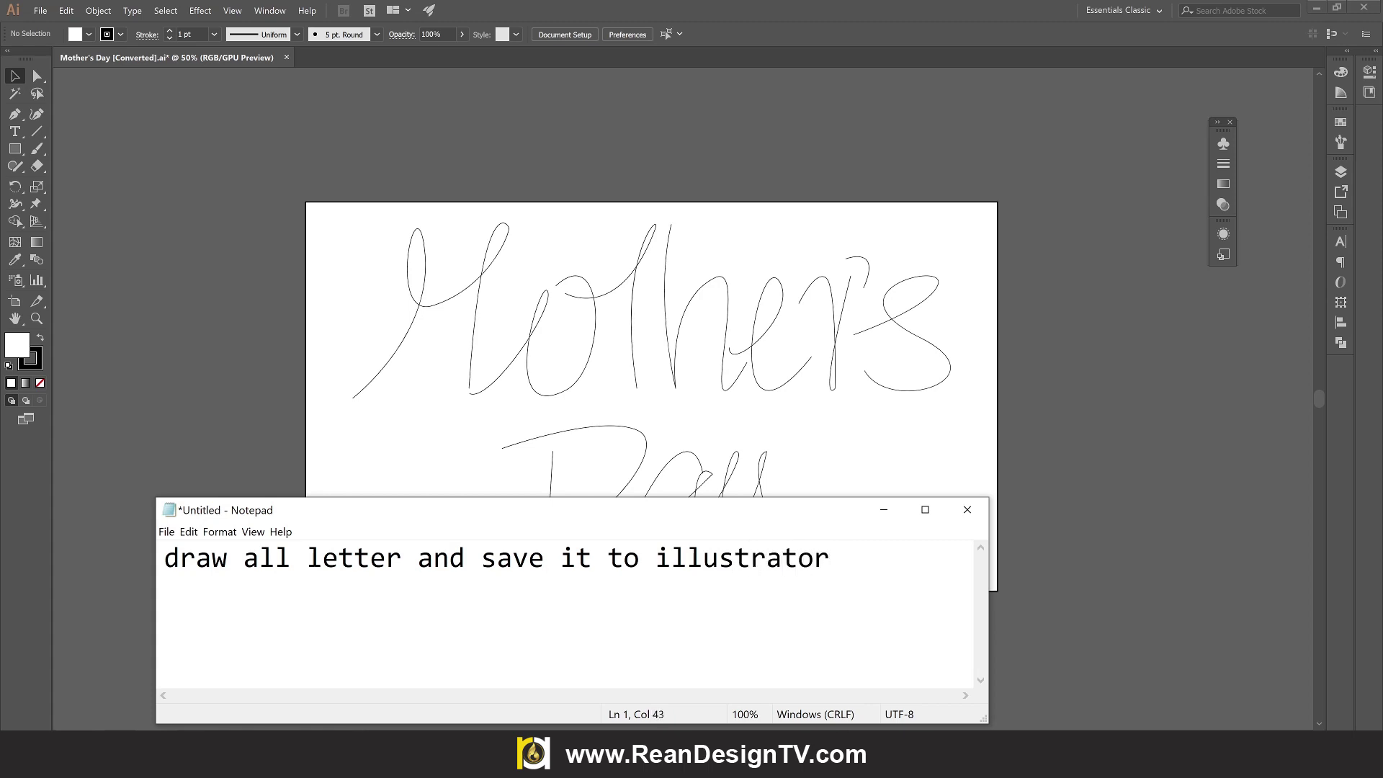
type("8")
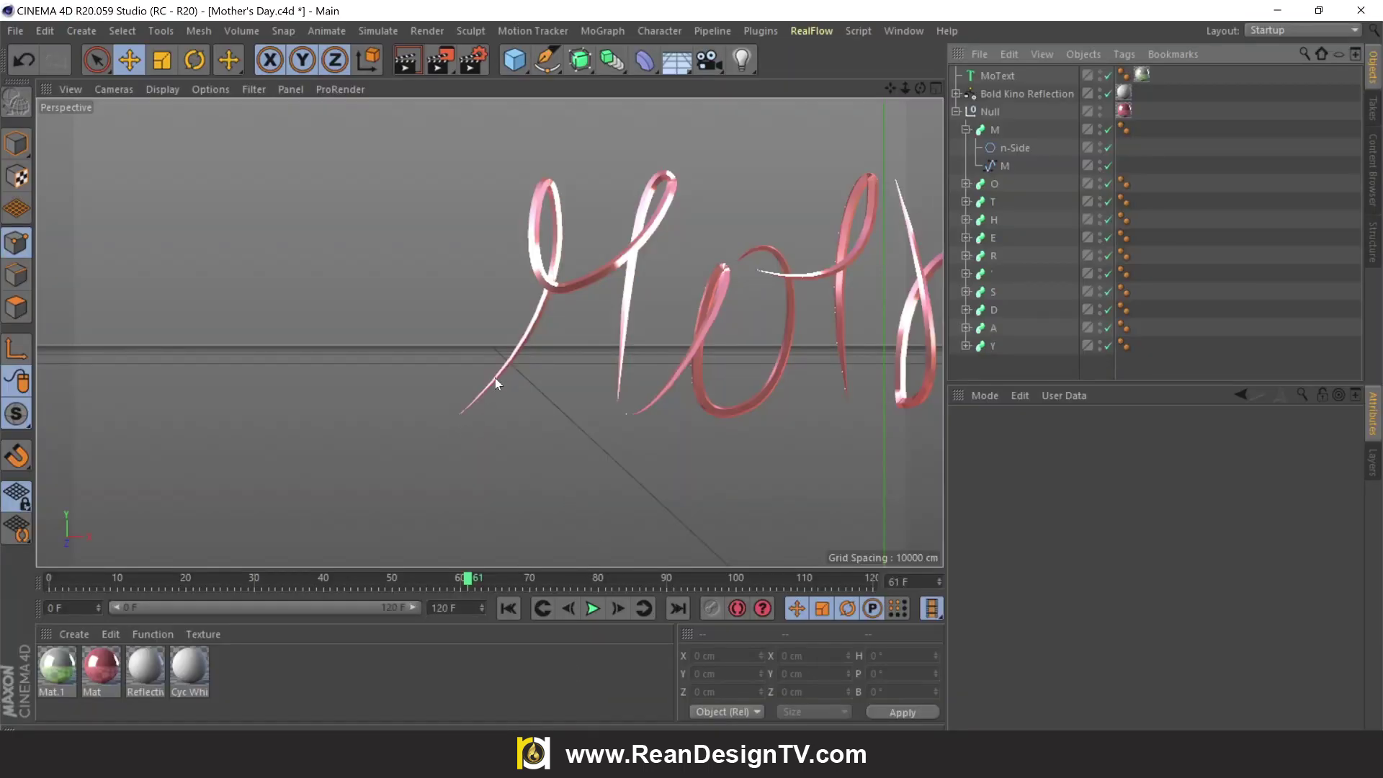
Start a new empty Cinema 4D project
scroll(495, 378, "down", 2)
scroll(497, 369, "down", 2)
scroll(497, 368, "down", 2)
scroll(497, 369, "down", 1)
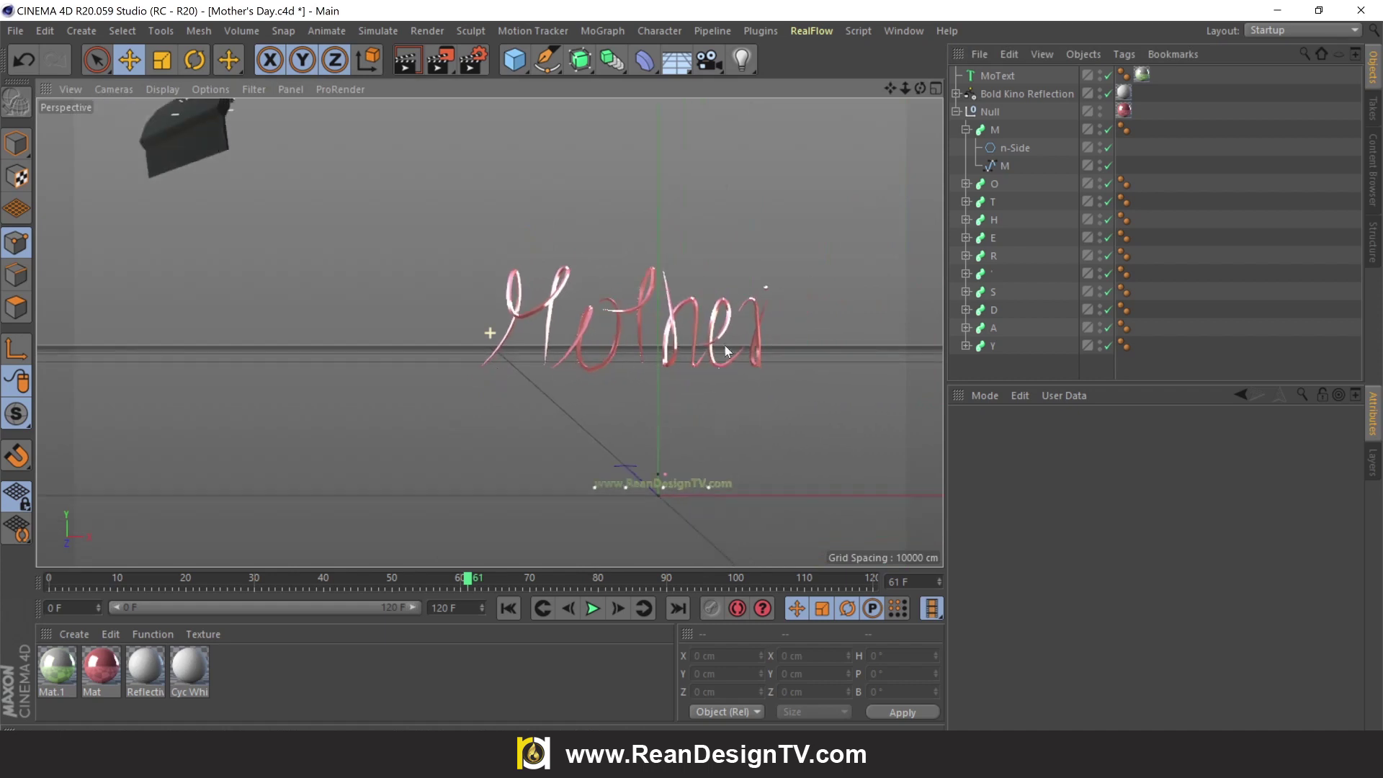
left_click_drag(402, 469, 357, 348, "alt")
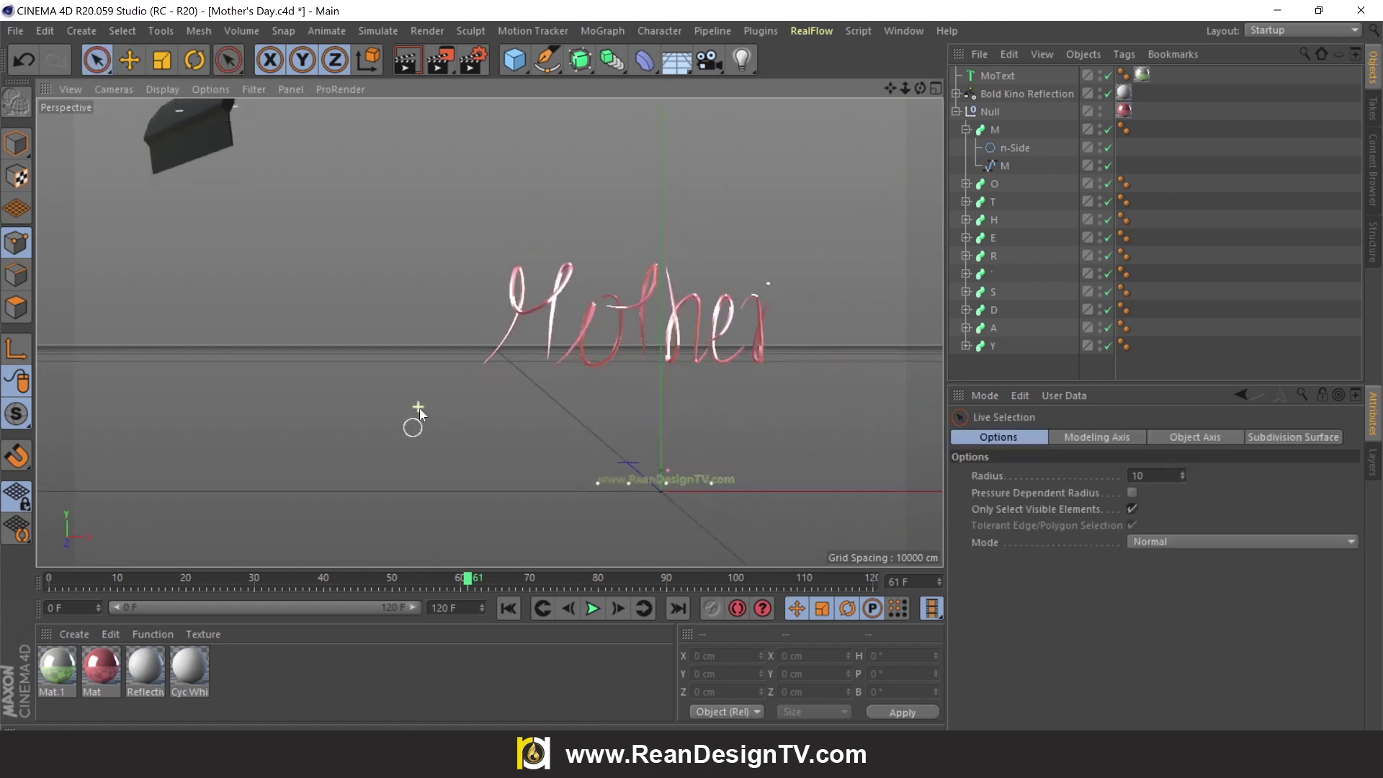
left_click(15, 31)
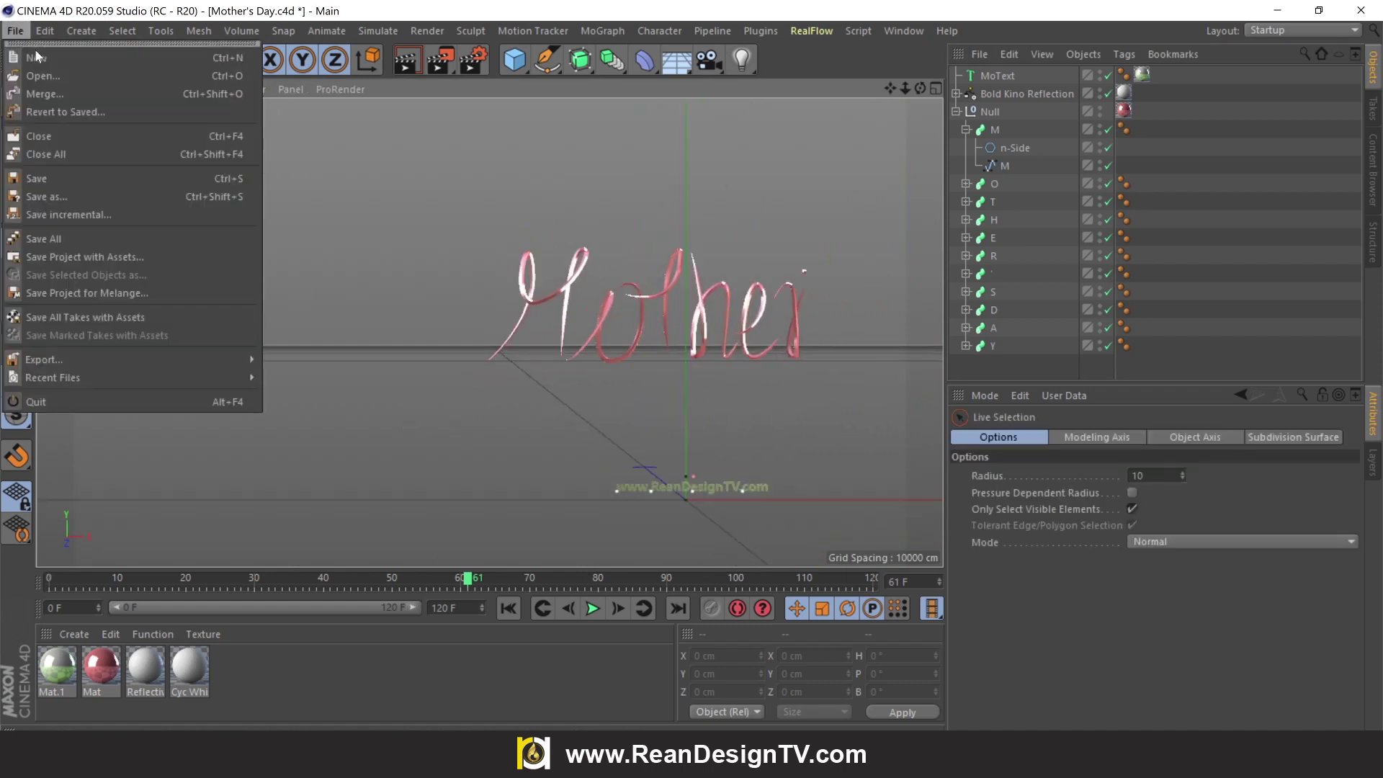
left_click(39, 52)
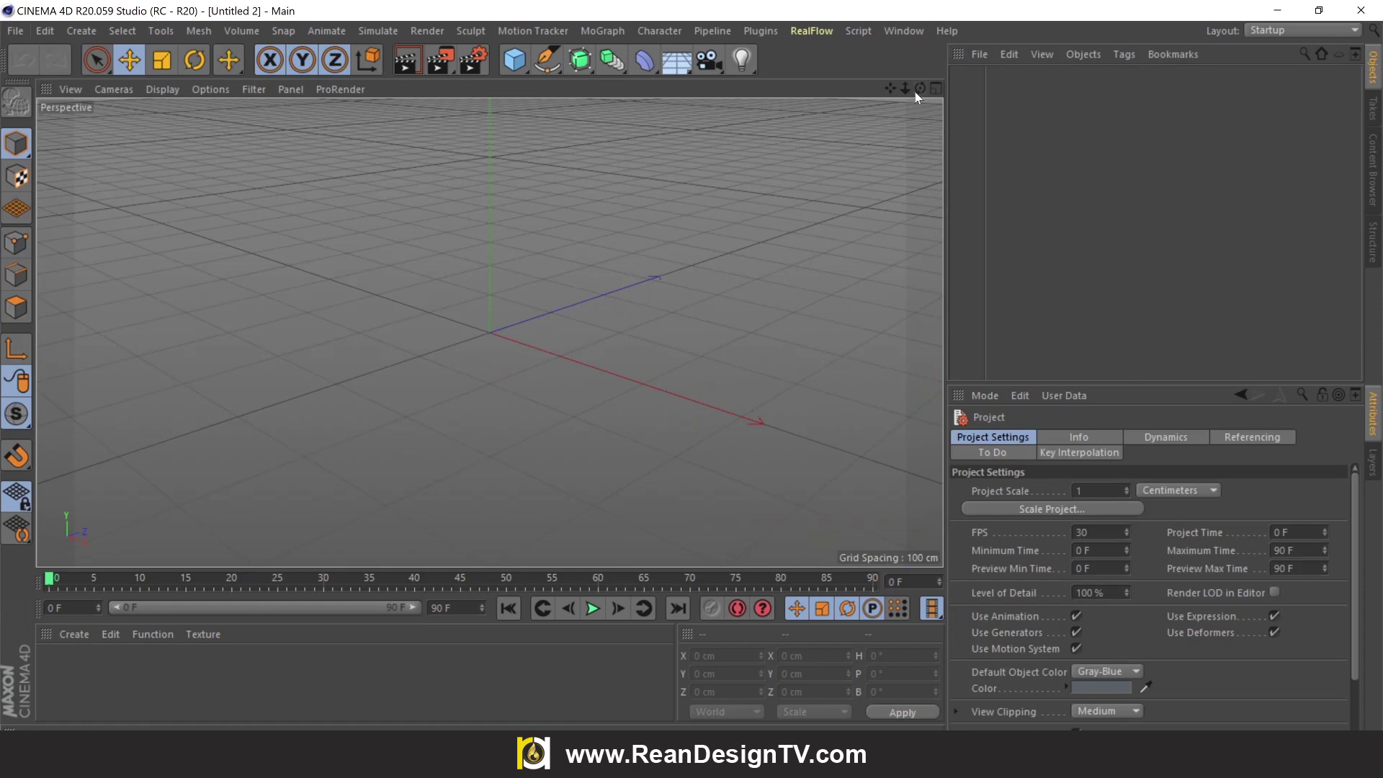
Import Mother's Day.ai from the desktop and accept the Illustrator import settings
left_click_drag(919, 88, 489, 331)
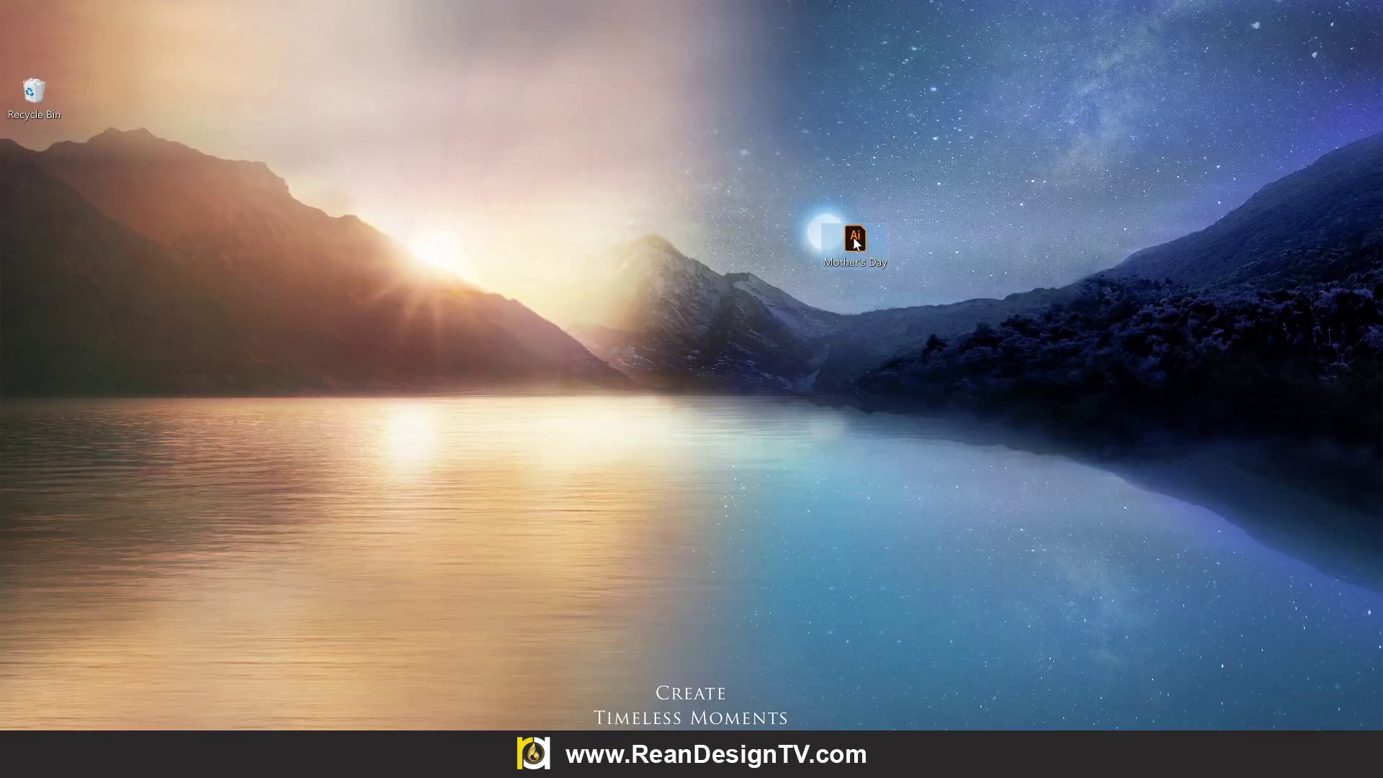
mouse_move(862, 251)
left_mouse_down()
mouse_move(750, 396)
mouse_move(657, 589)
mouse_move(648, 741)
mouse_move(466, 288)
left_mouse_up()
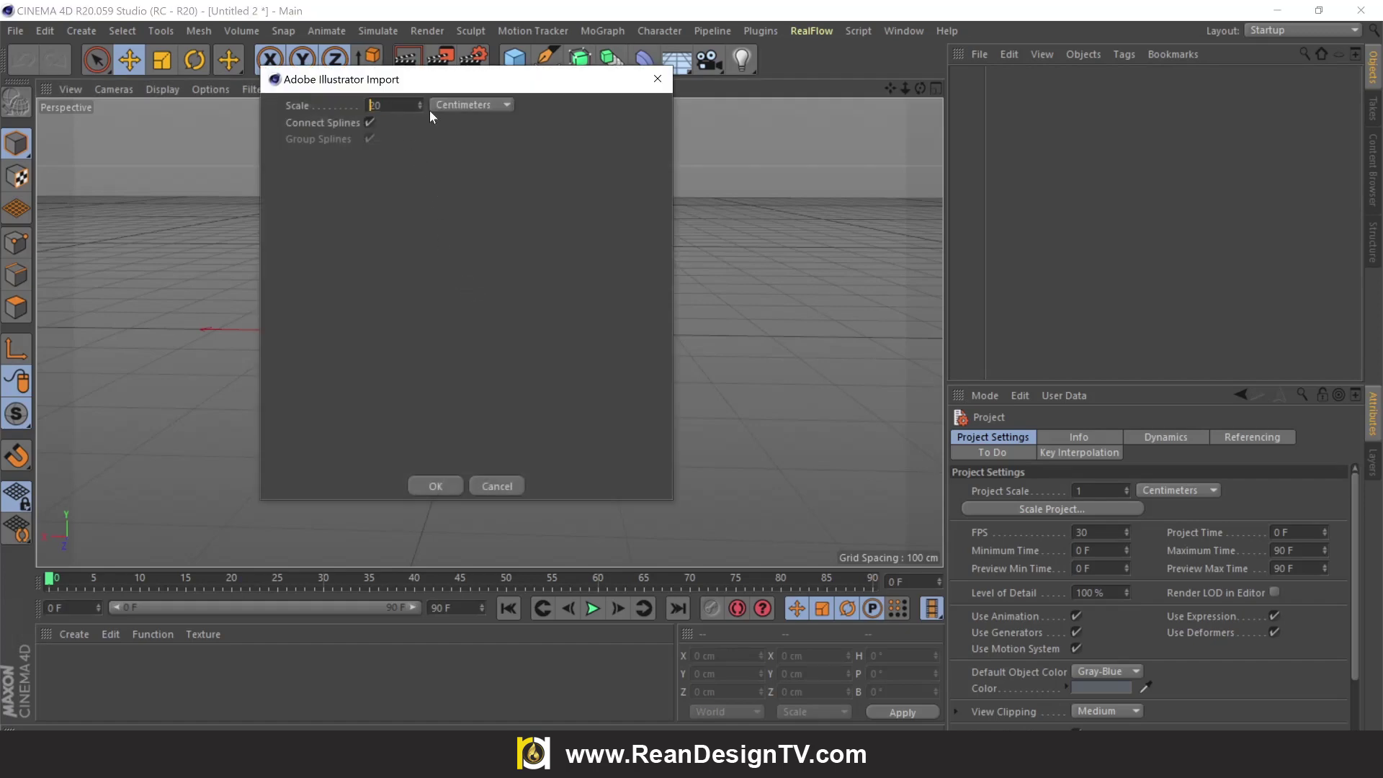
left_click(437, 485)
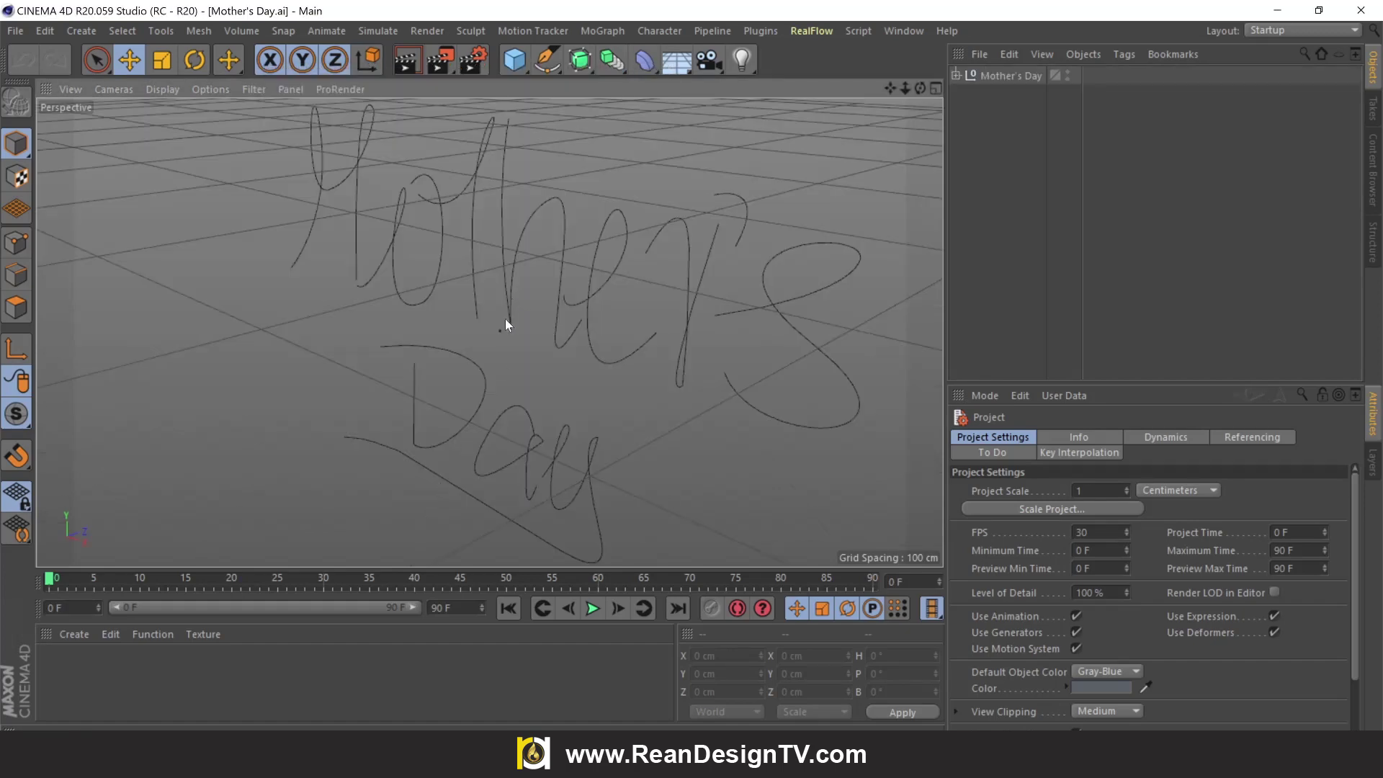
scroll(506, 324, "down", 5)
Set the Mother's Day null's position X, Y and Z to 0
left_click(1010, 76)
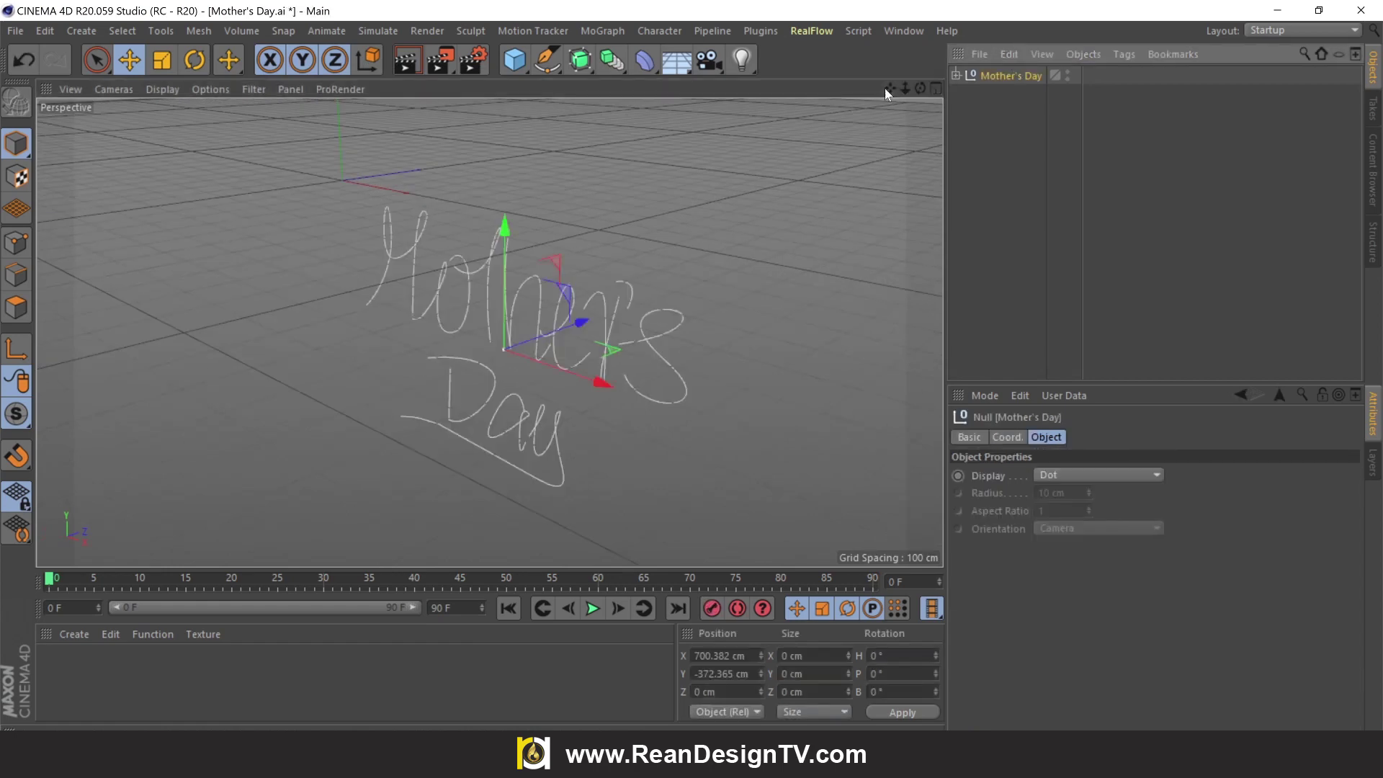
left_click_drag(920, 88, 806, 90)
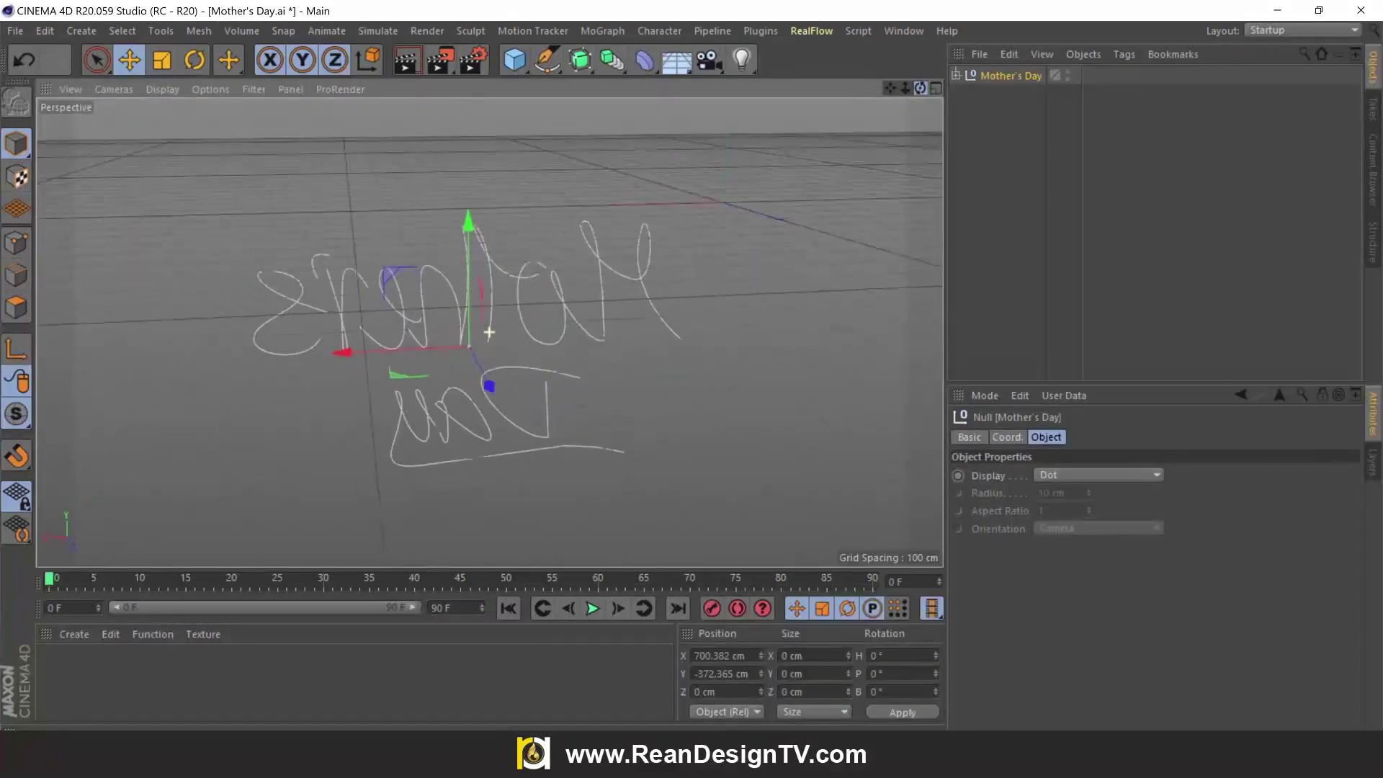
left_click_drag(489, 332, 900, 234)
left_click(728, 655)
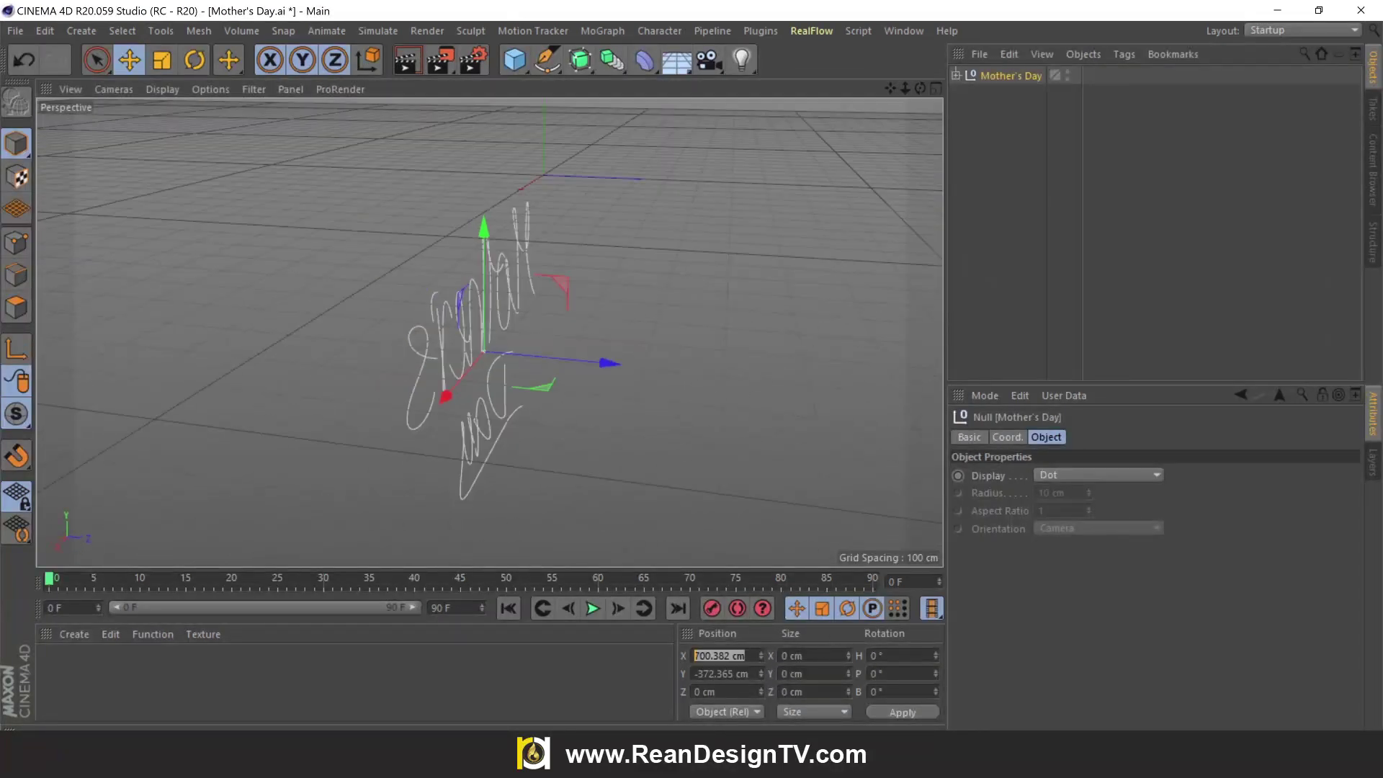
type("0")
key("Tab")
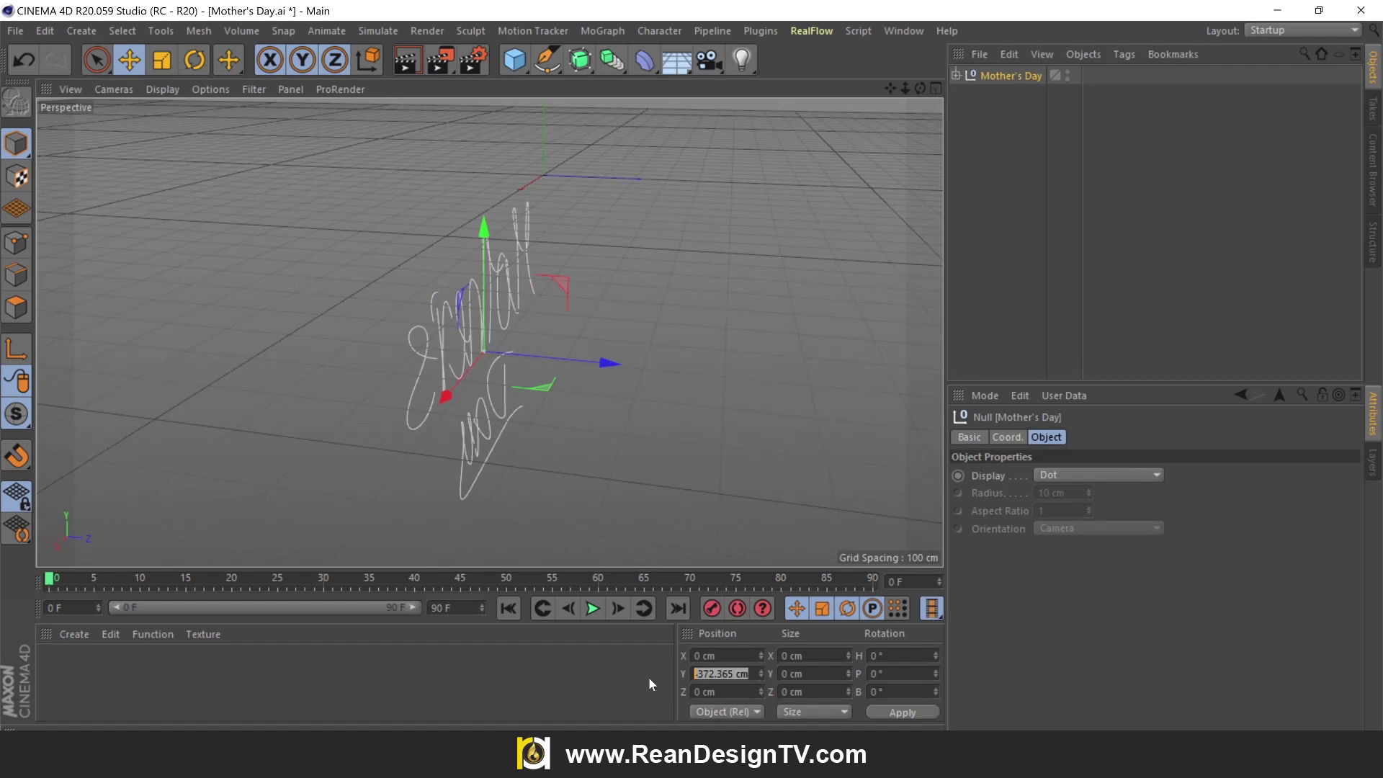
type("0")
key("Tab")
left_click(900, 712)
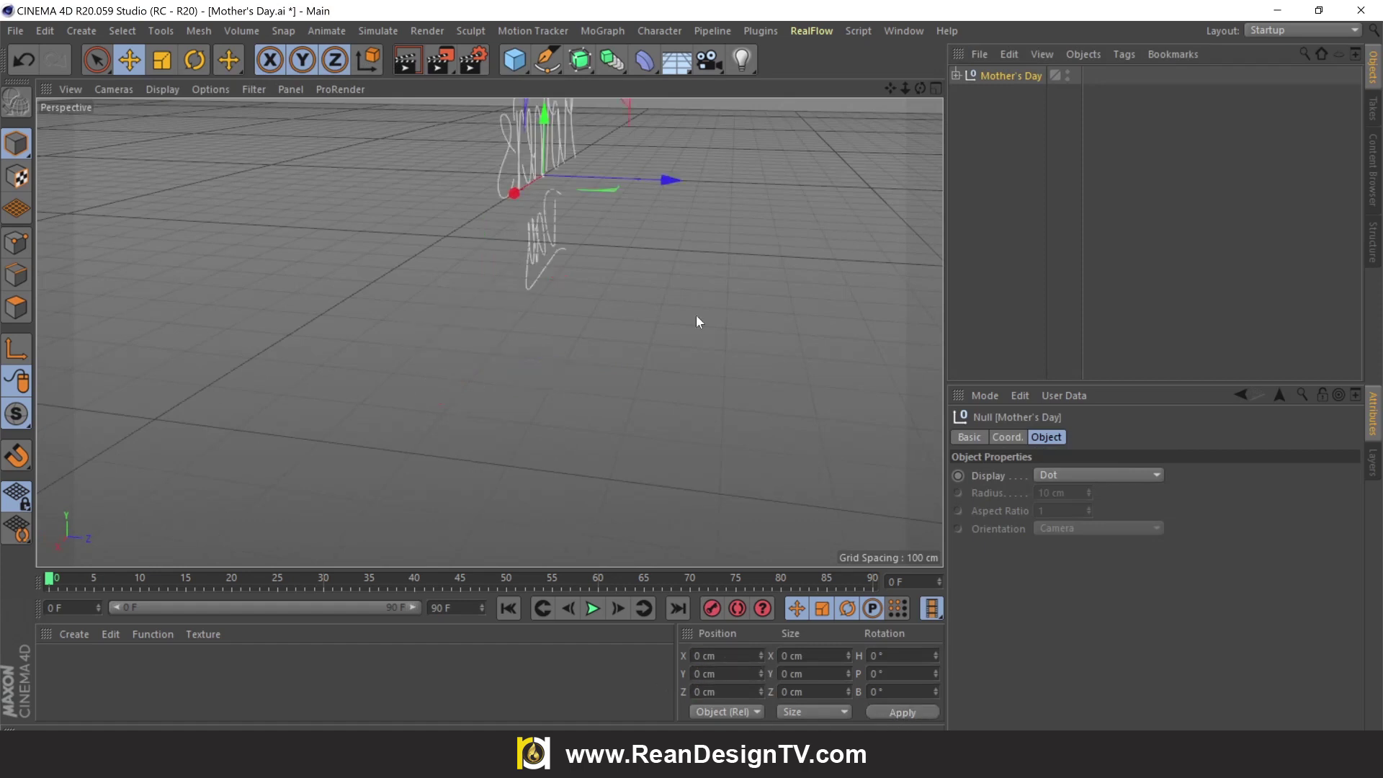
Raise the Mother's Day lettering to about Y 329 cm and frame it in view
mouse_move(919, 90)
left_mouse_down()
mouse_move(893, 83)
mouse_move(488, 329)
mouse_move(598, 286)
left_mouse_up()
left_click_drag(920, 88, 489, 331)
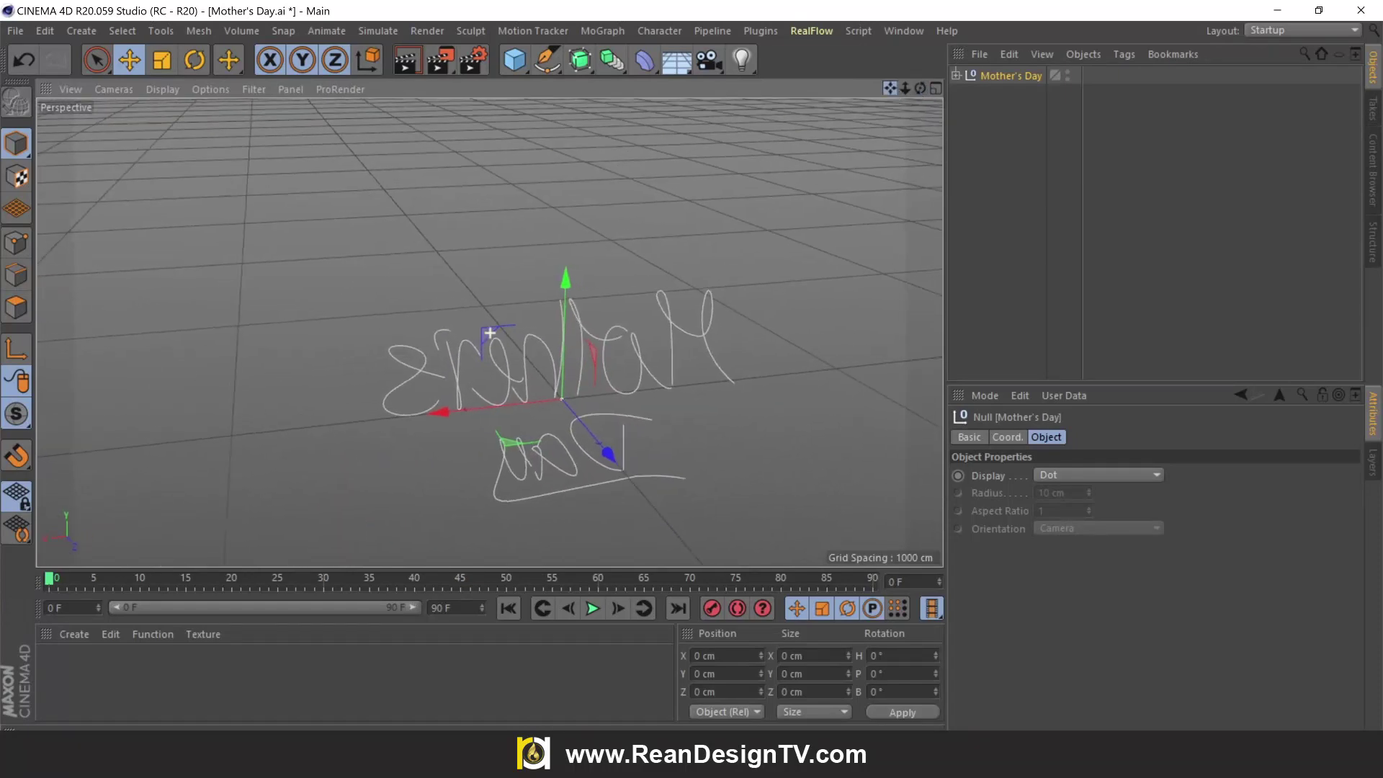
left_click_drag(905, 88, 907, 90)
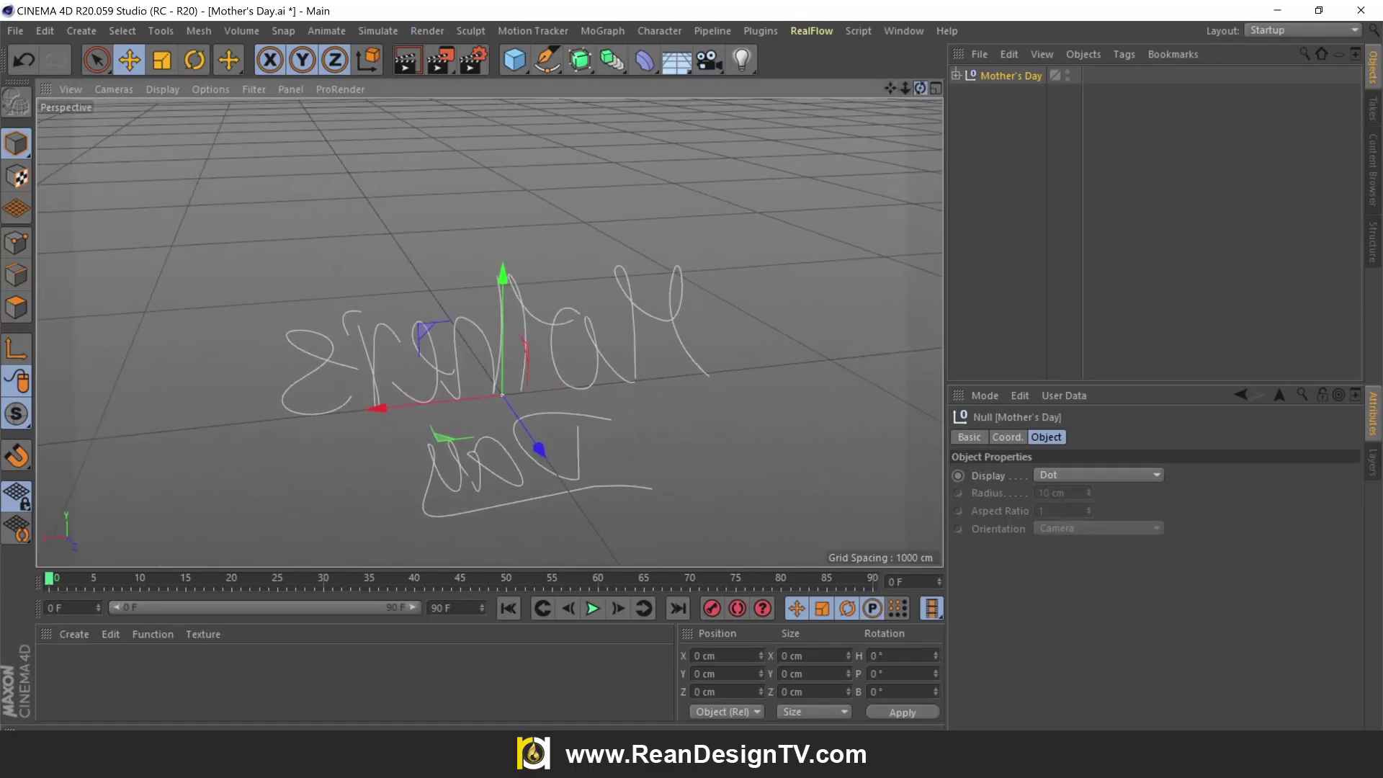
left_click_drag(489, 331, 489, 331, "alt")
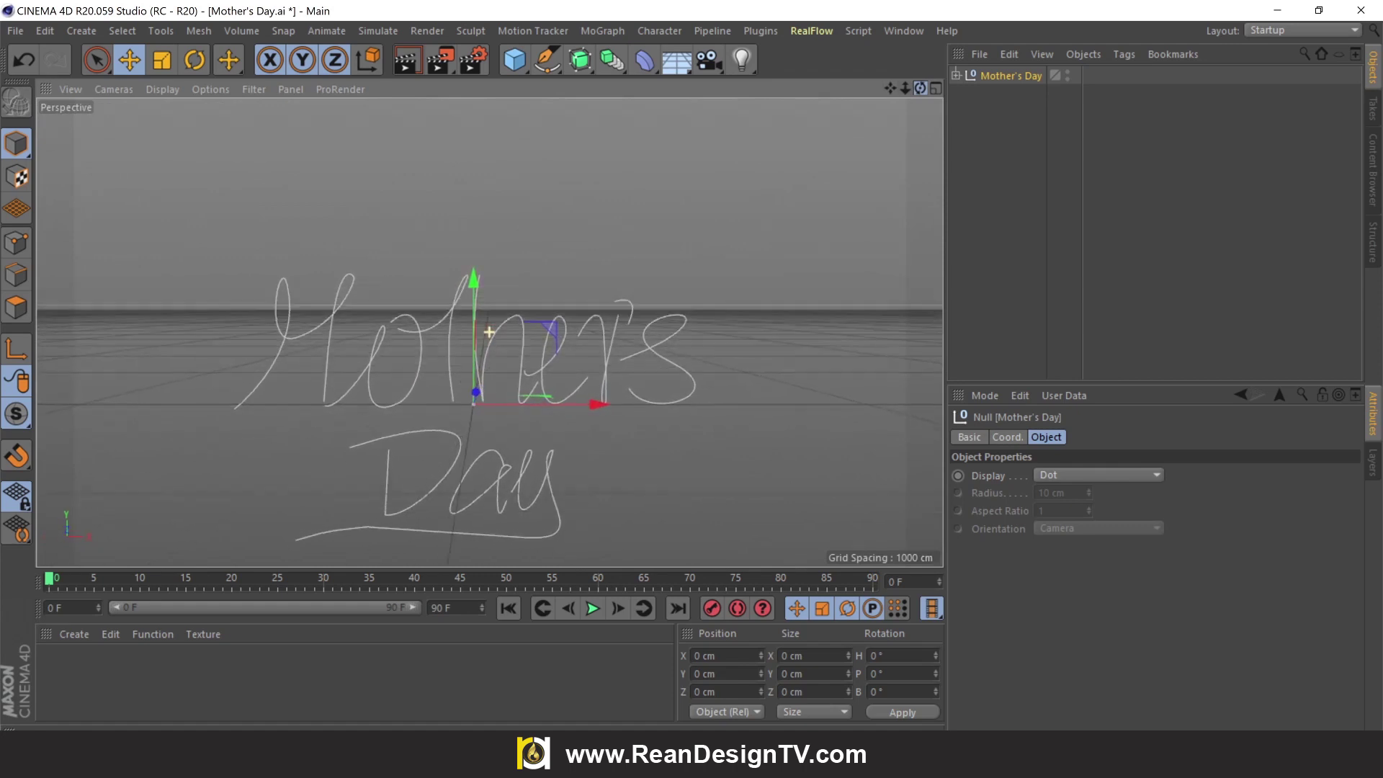
left_click_drag(471, 288, 465, 148)
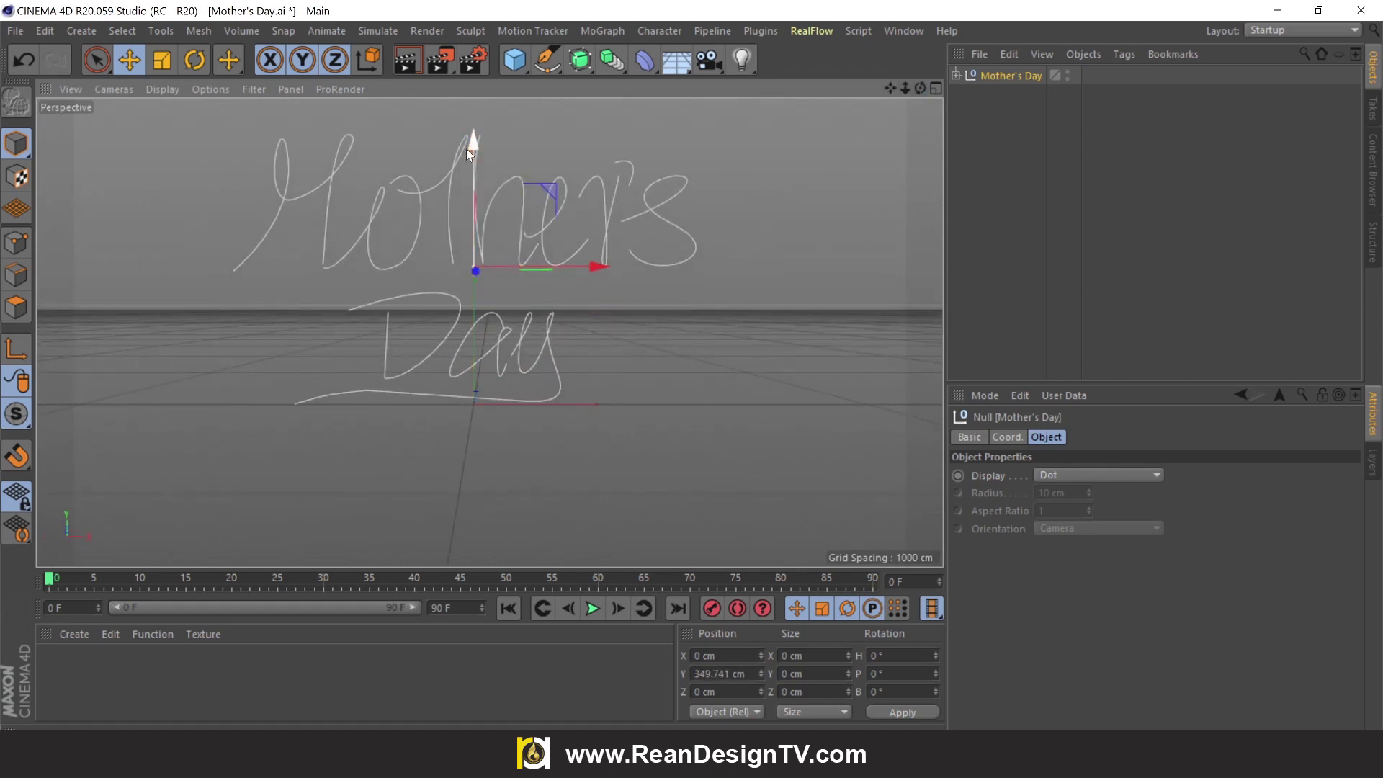
mouse_move(886, 90)
left_mouse_down()
mouse_move(812, 179)
mouse_move(929, 94)
mouse_move(912, 89)
left_mouse_up()
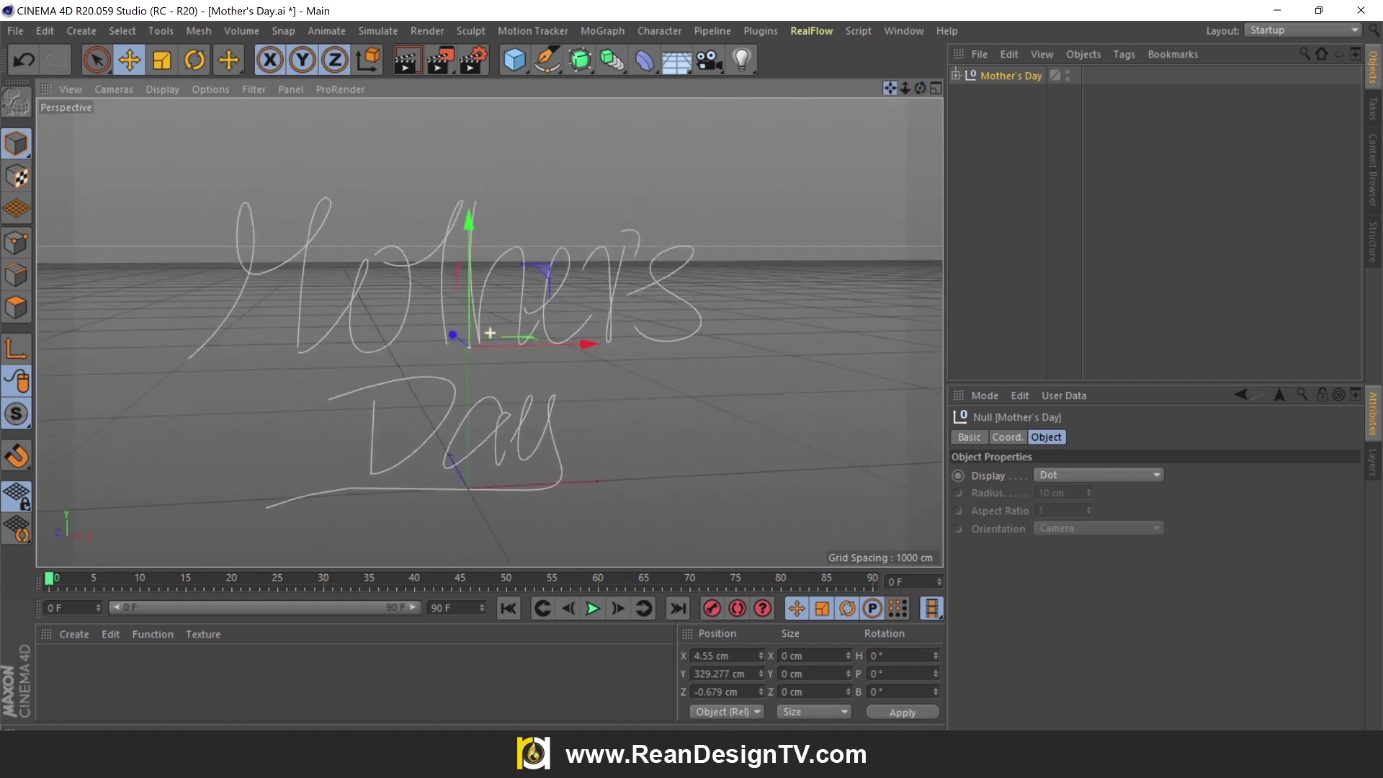
Expand the Mother's Day null and step through Paths 1–11 to identify each letter
left_click(495, 360)
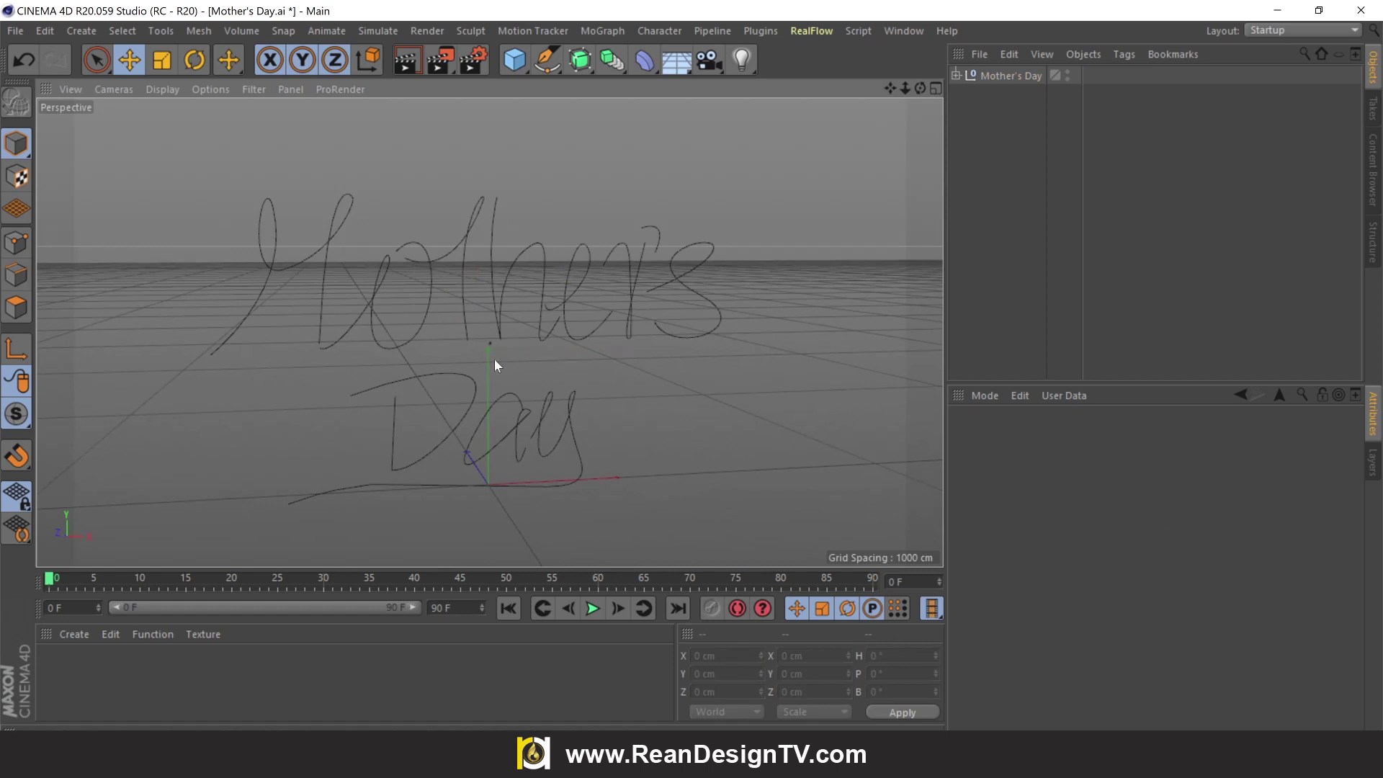
left_click(956, 74)
left_click(998, 110)
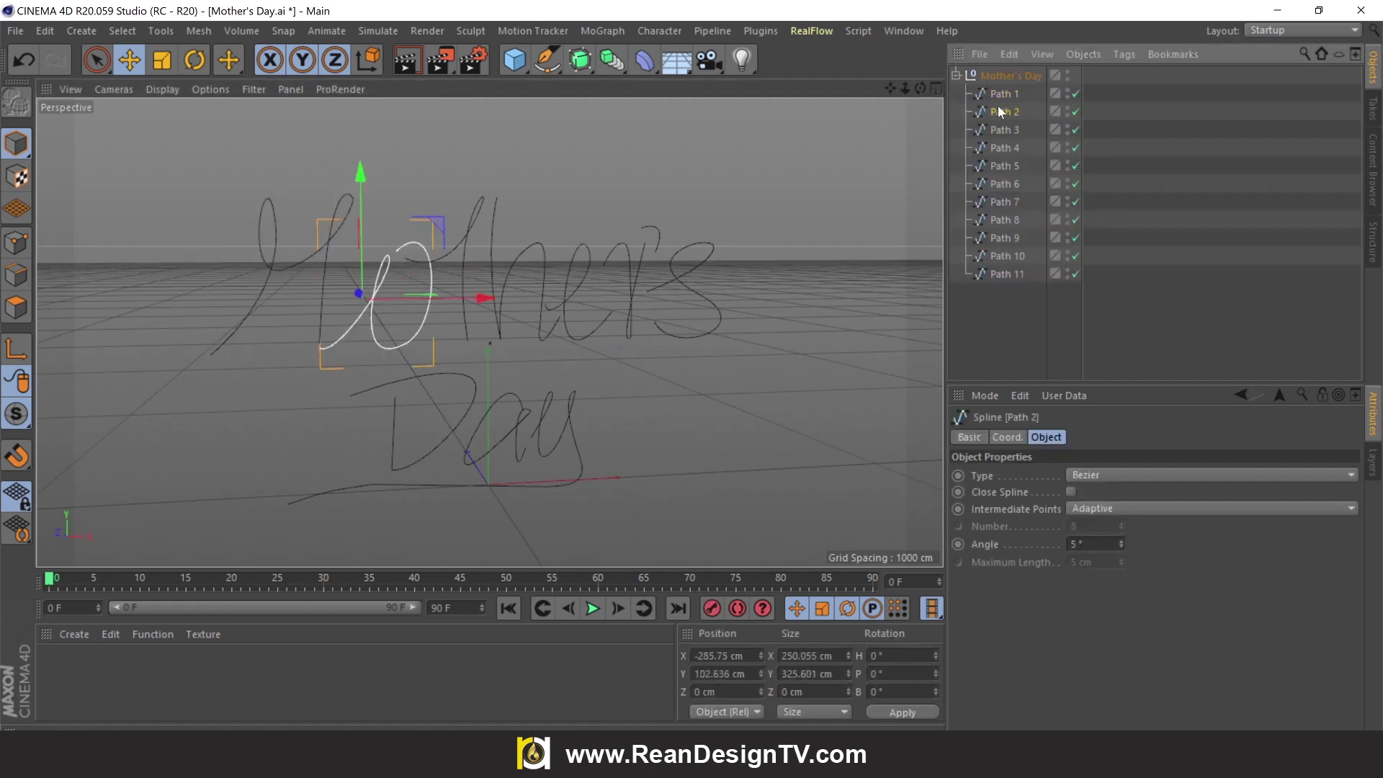
left_click(1000, 130)
left_click(1001, 166)
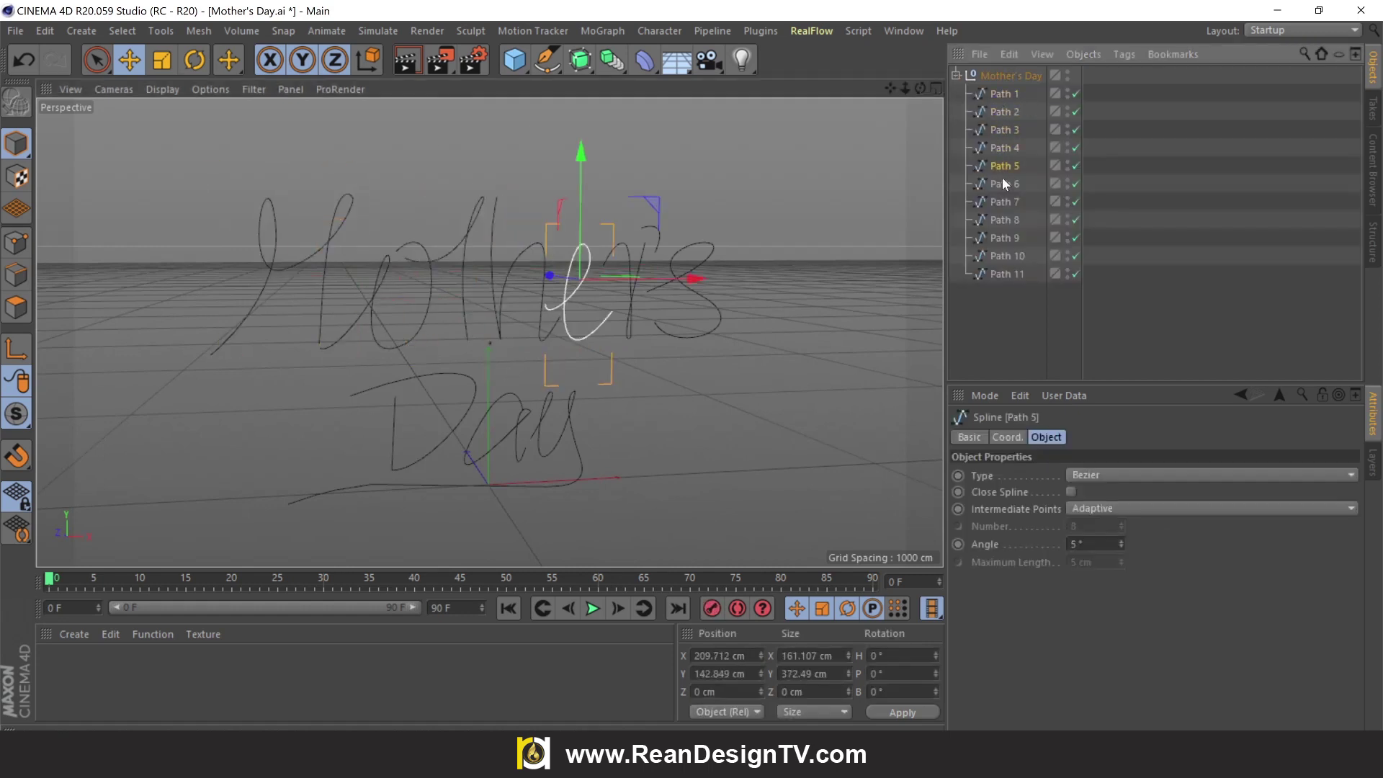
left_click(1001, 189)
left_click(1000, 218)
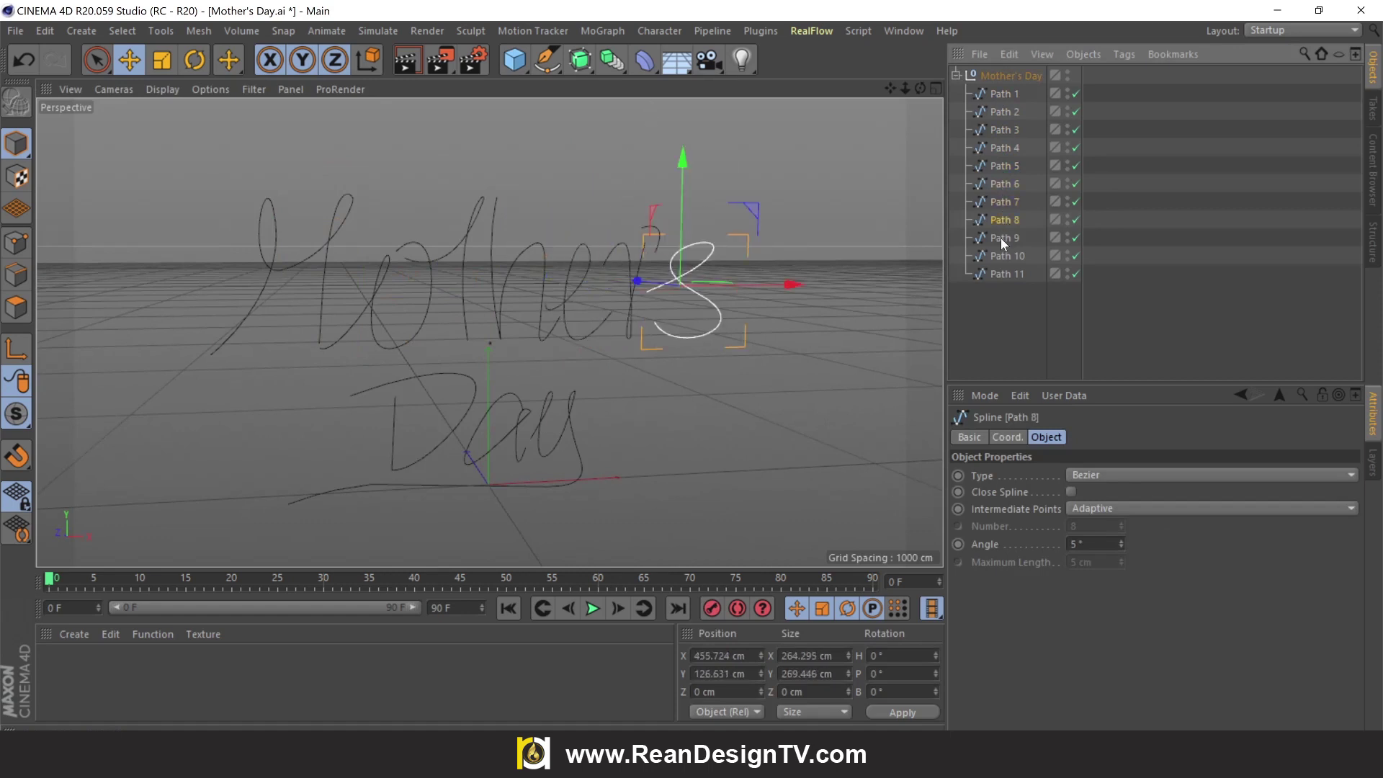
left_click(1001, 256)
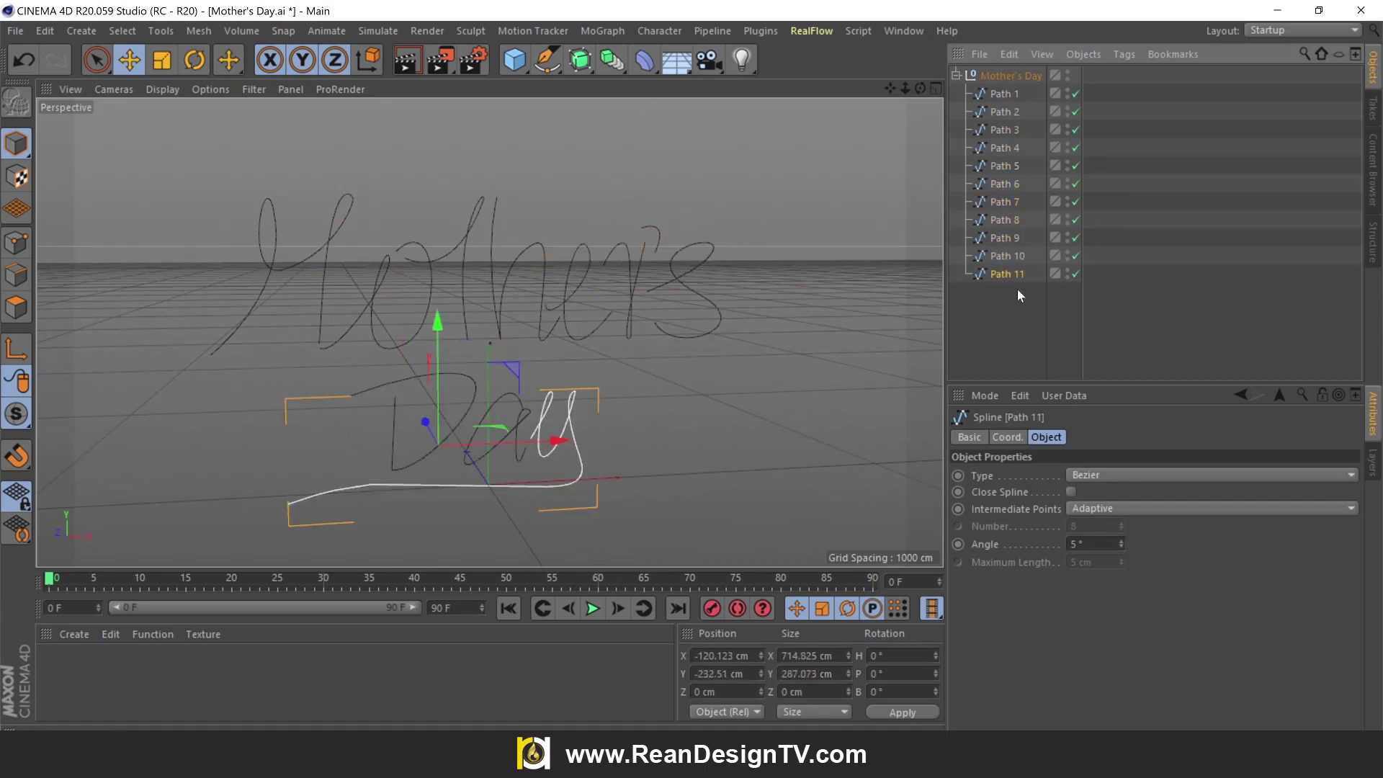
Move all eleven paths to the top level and delete the empty Mother's Day null
left_click(1013, 98, "shift")
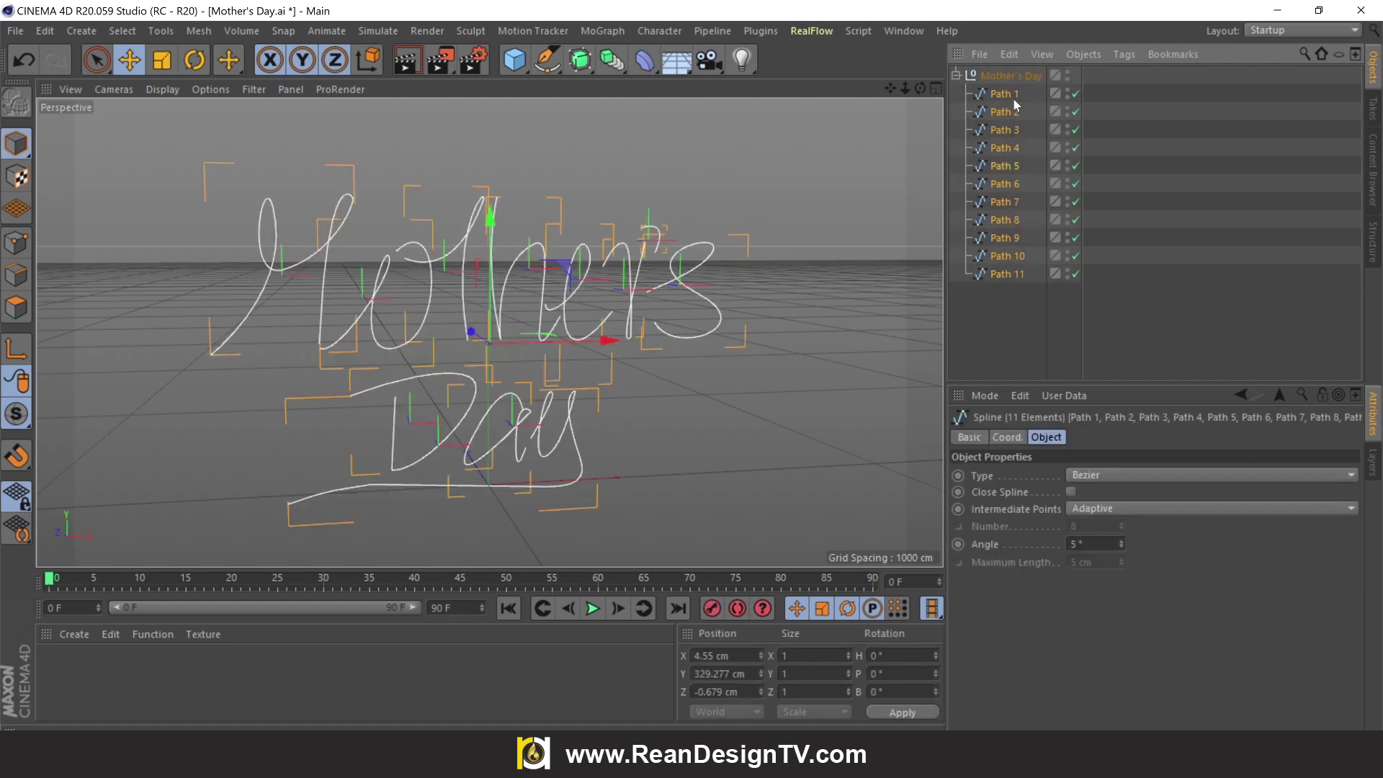
left_click(1009, 95)
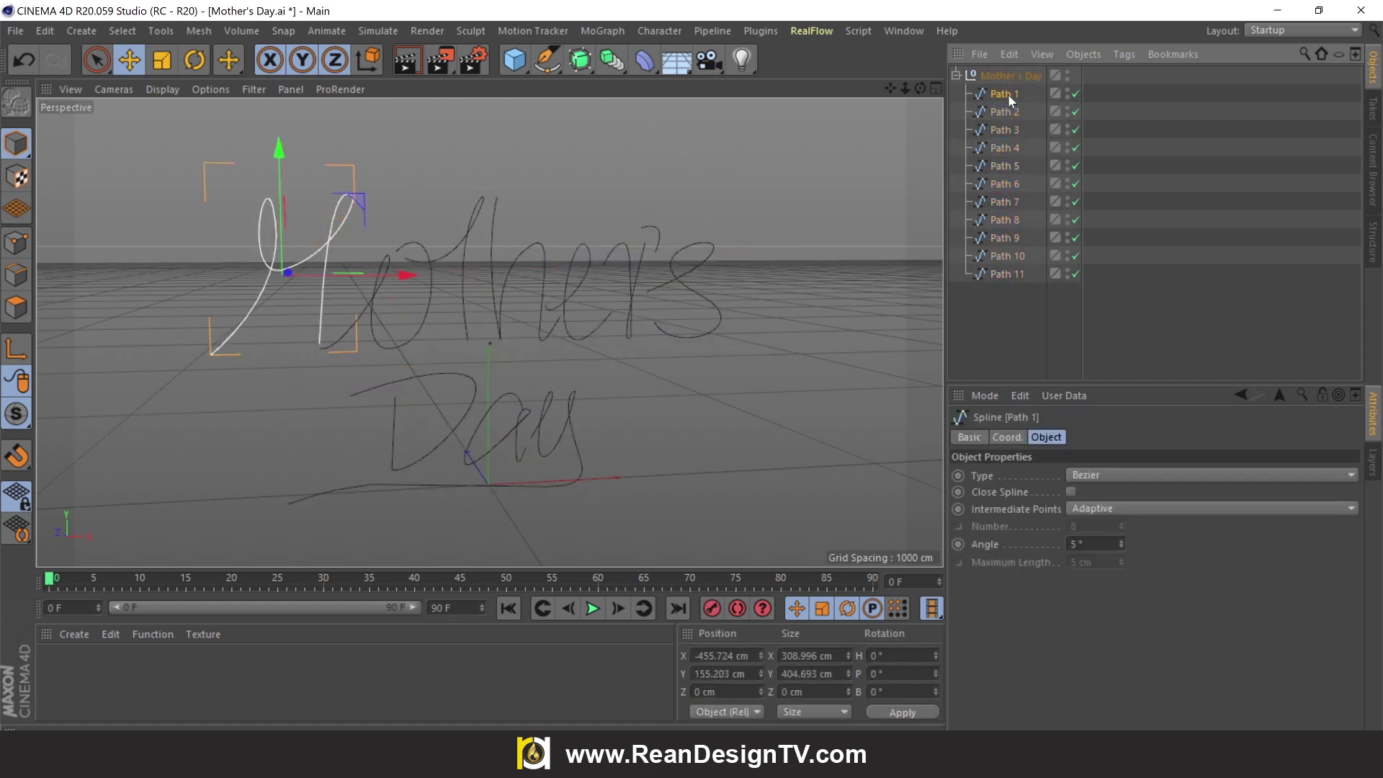
left_click(1001, 274, "shift")
left_click_drag(1001, 108, 1001, 72)
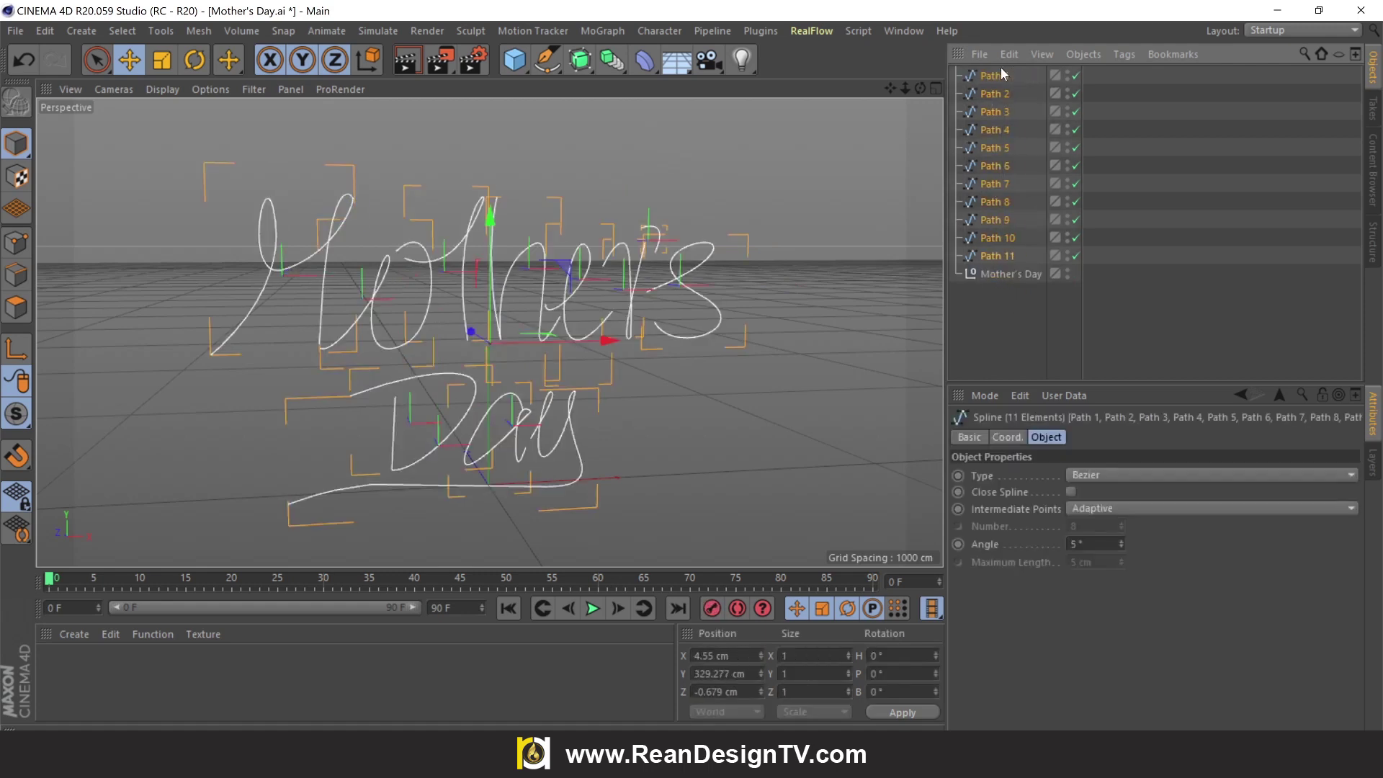
left_click(992, 317)
left_click(999, 274)
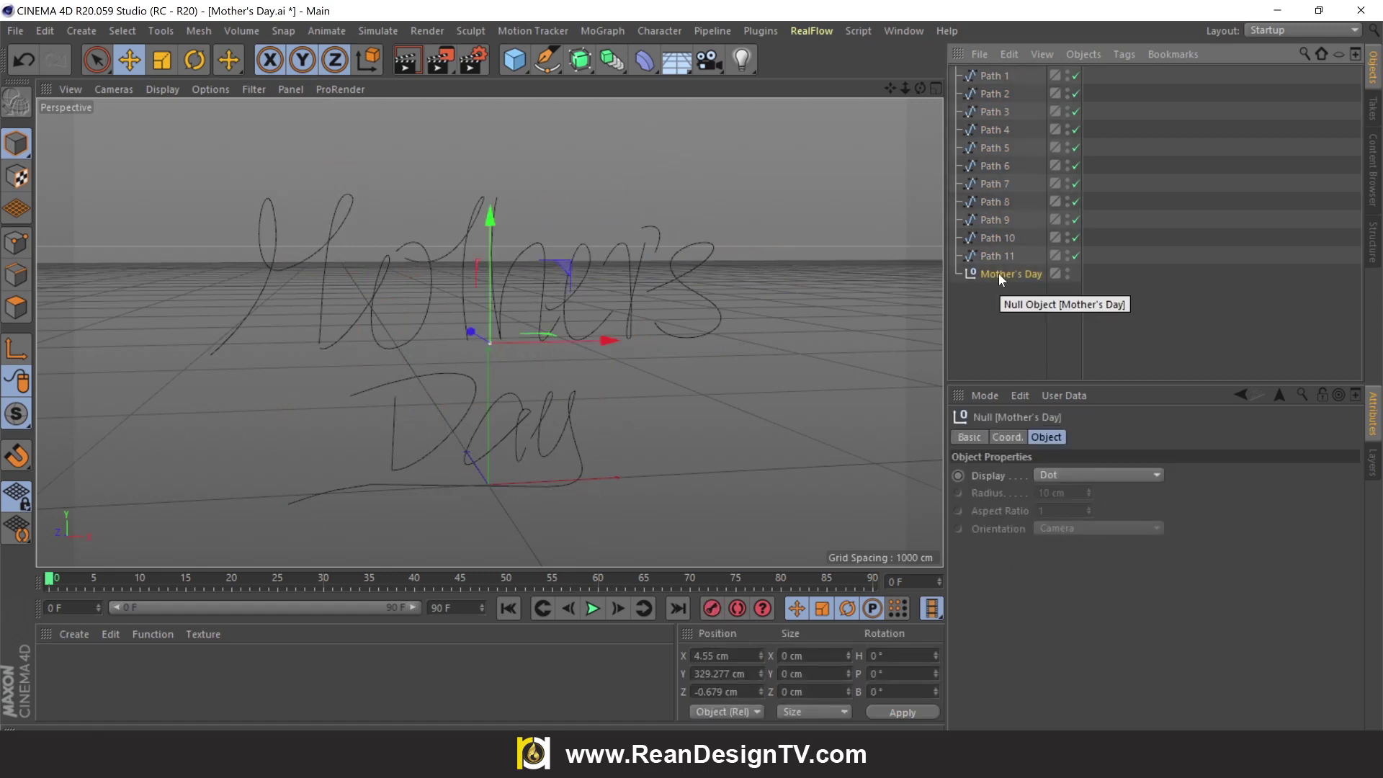
key("Delete")
left_click(993, 256)
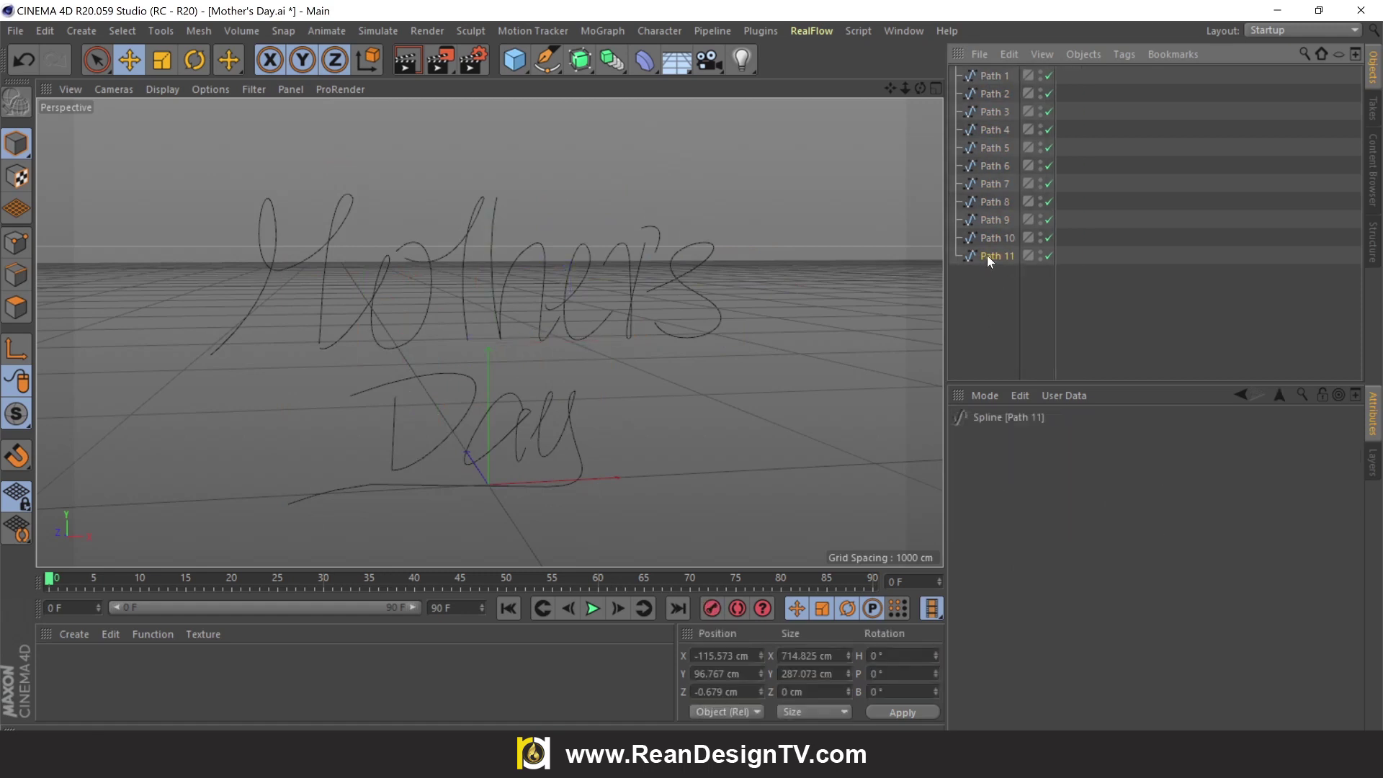
Frame the lettering and add an n-Side polygon spline
key("h")
left_click(620, 261)
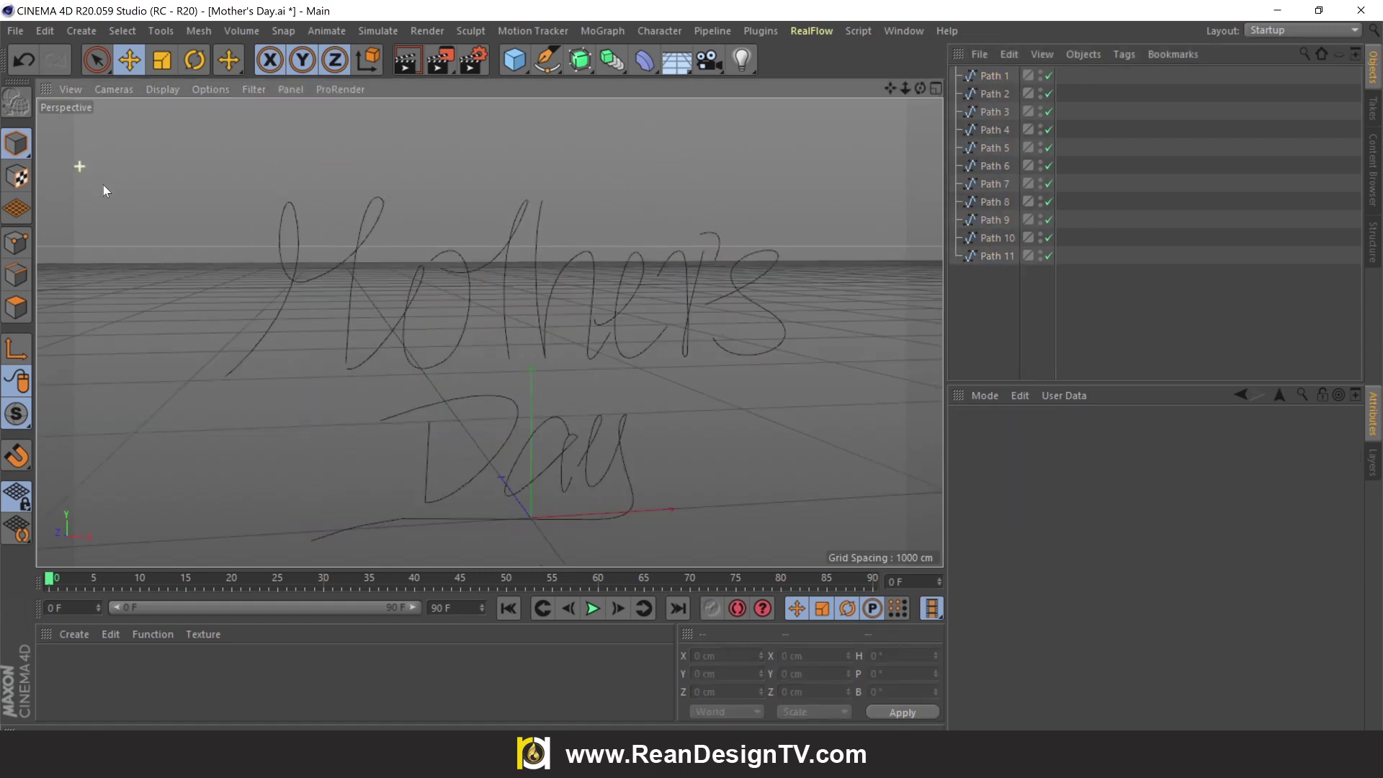
left_click_drag(921, 88, 537, 82)
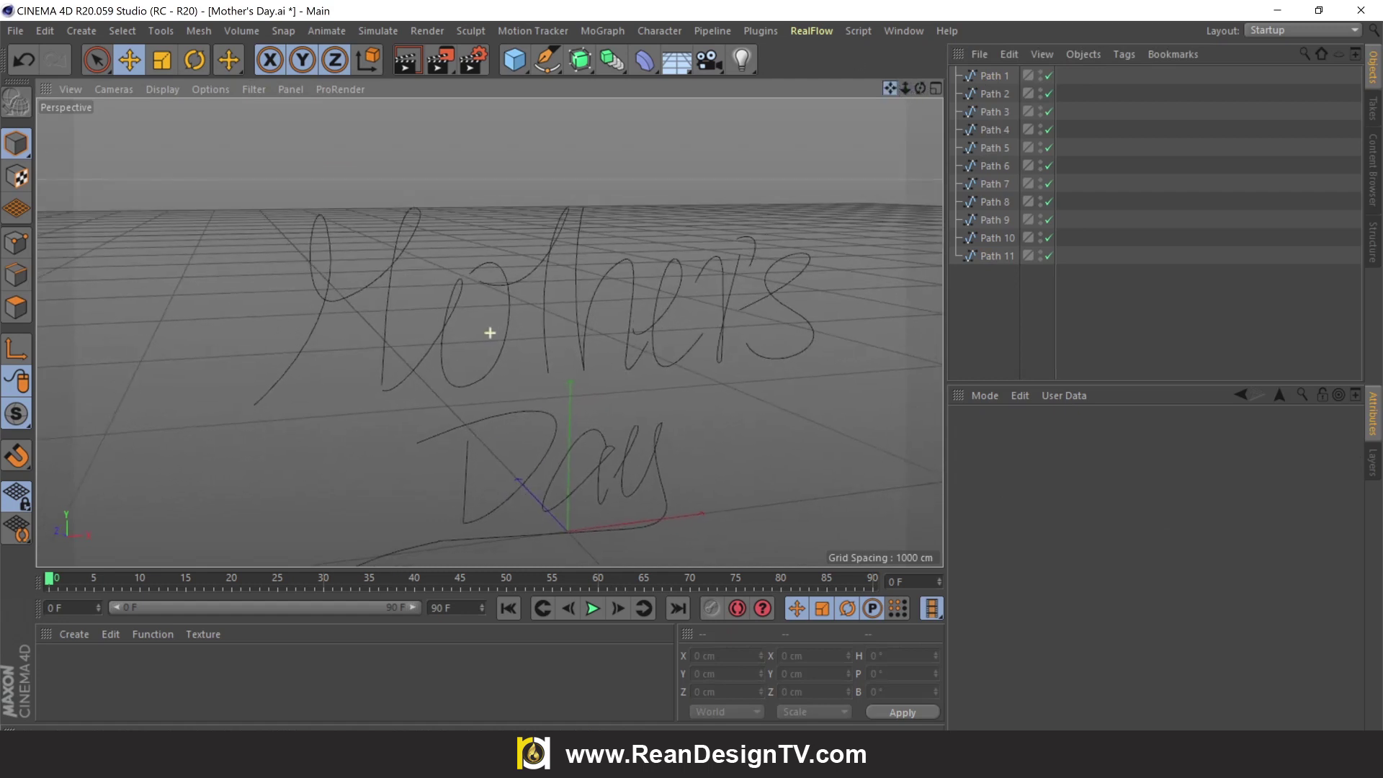
left_click(546, 71)
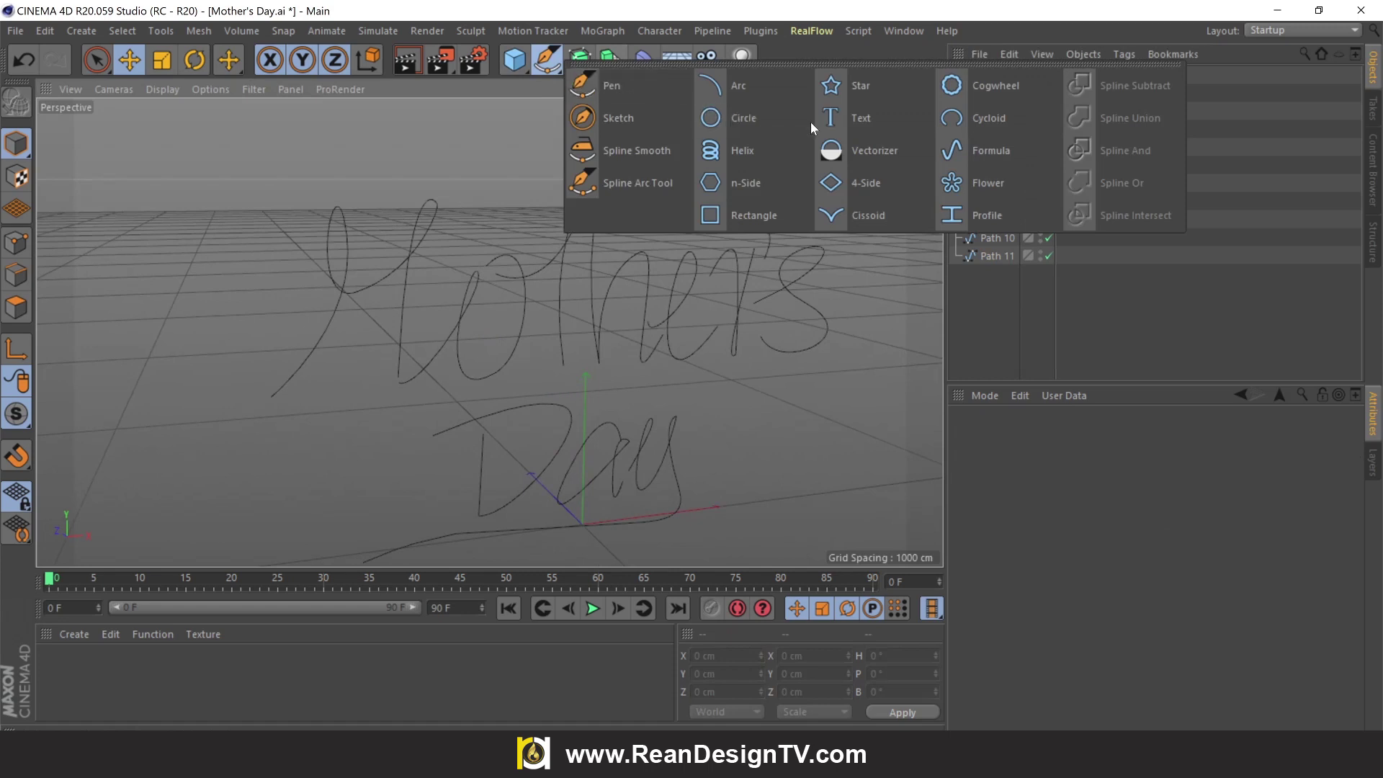
left_click(745, 180)
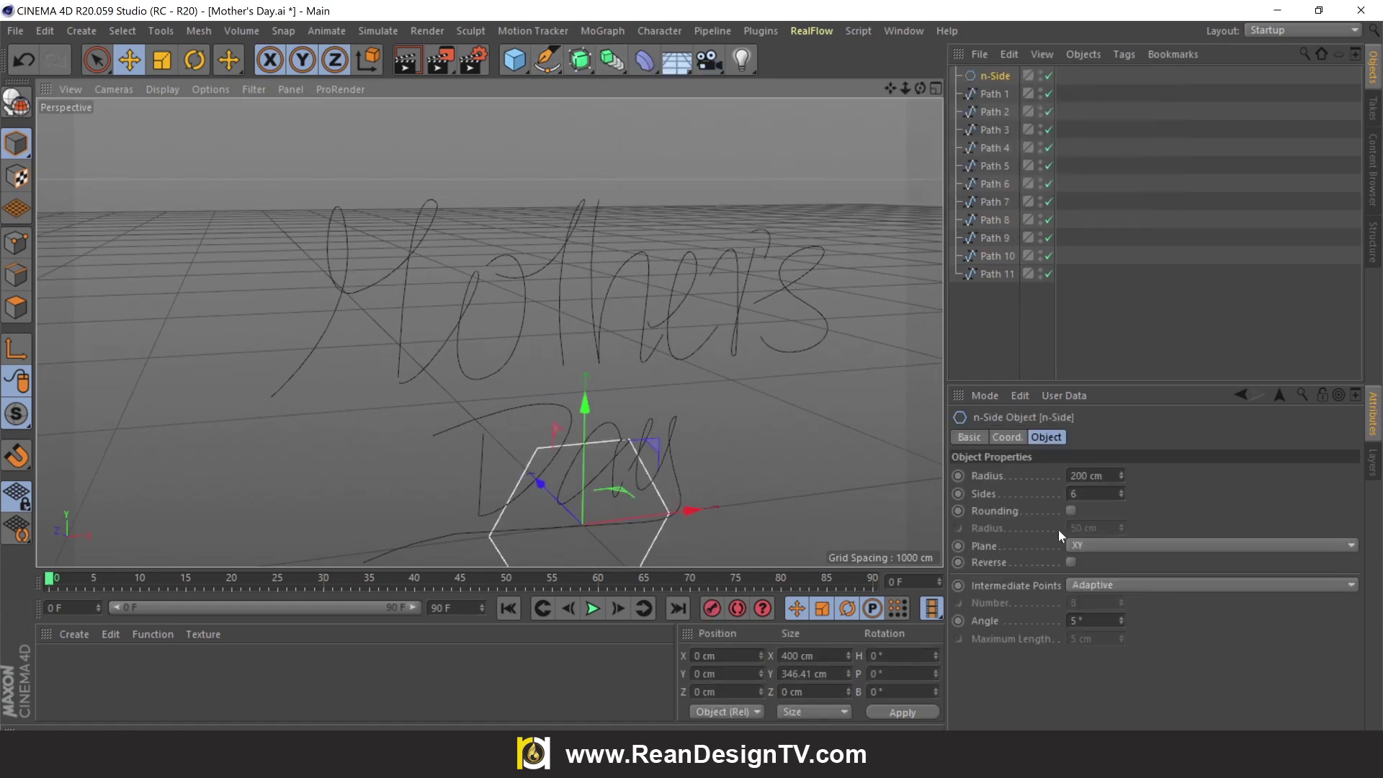
Shrink the n-Side profile and move it up beside the lettering
left_click_drag(1121, 476, 1121, 541)
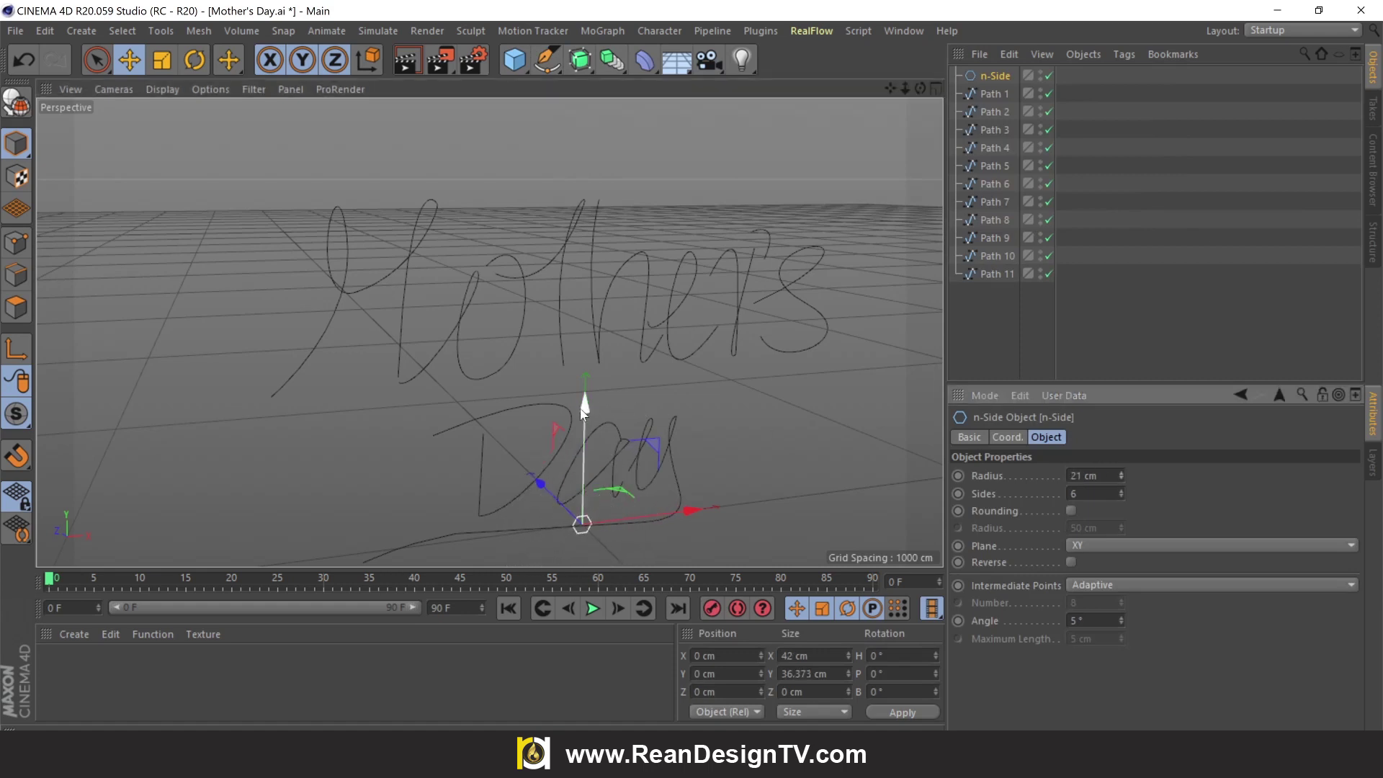
left_click_drag(586, 407, 611, 278)
left_click_drag(691, 386, 414, 413)
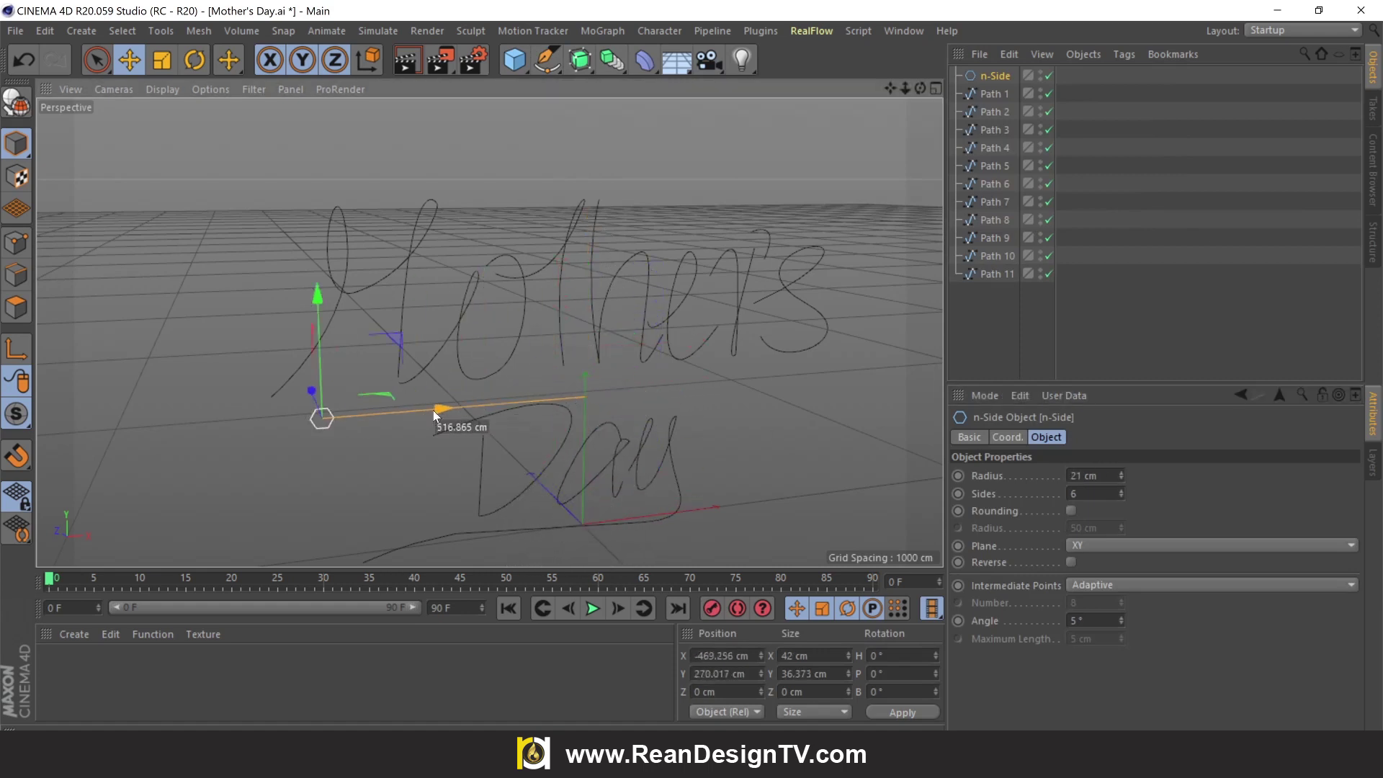
scroll(312, 342, "up", 2)
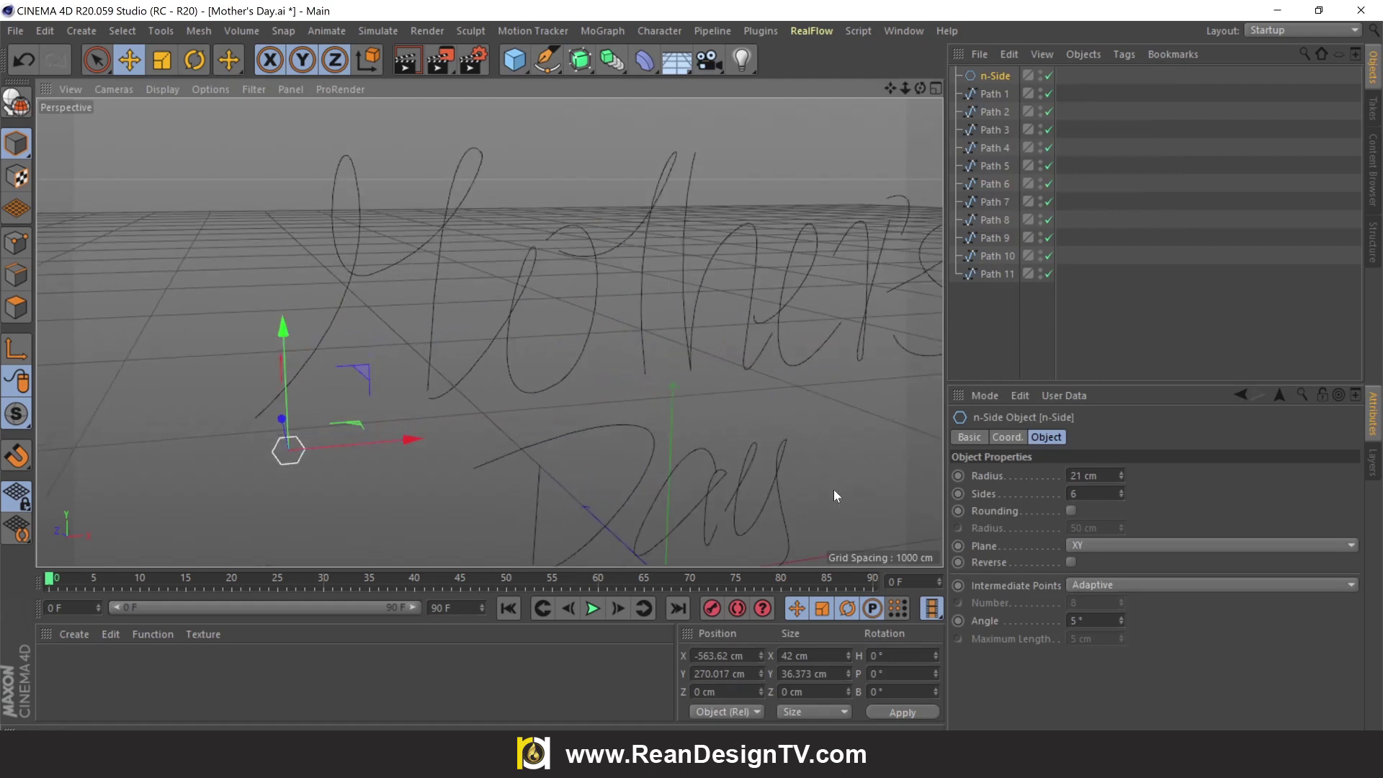
Set the n-Side profile to 5 sides with a 17 cm radius
left_click(1121, 496)
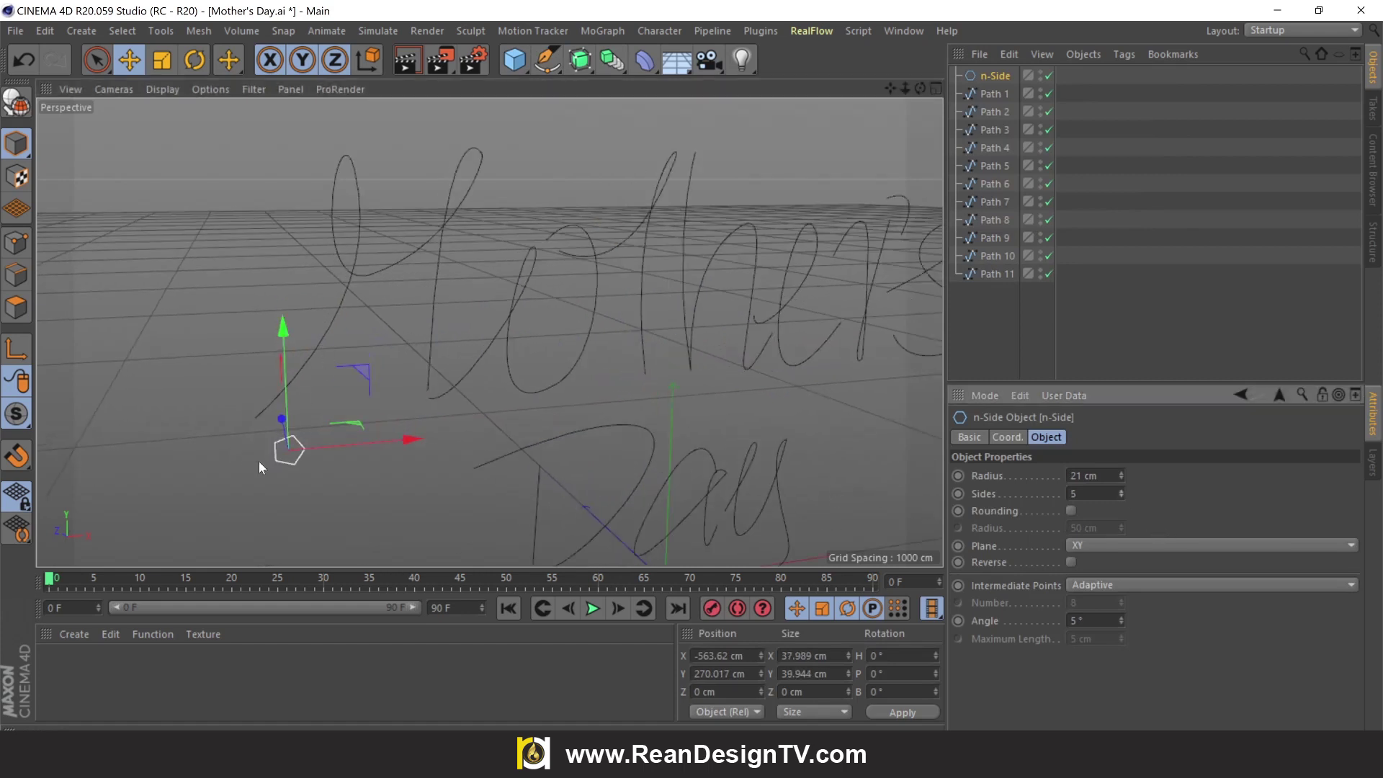
left_click(1121, 477)
left_click(1121, 476)
left_click(1001, 94)
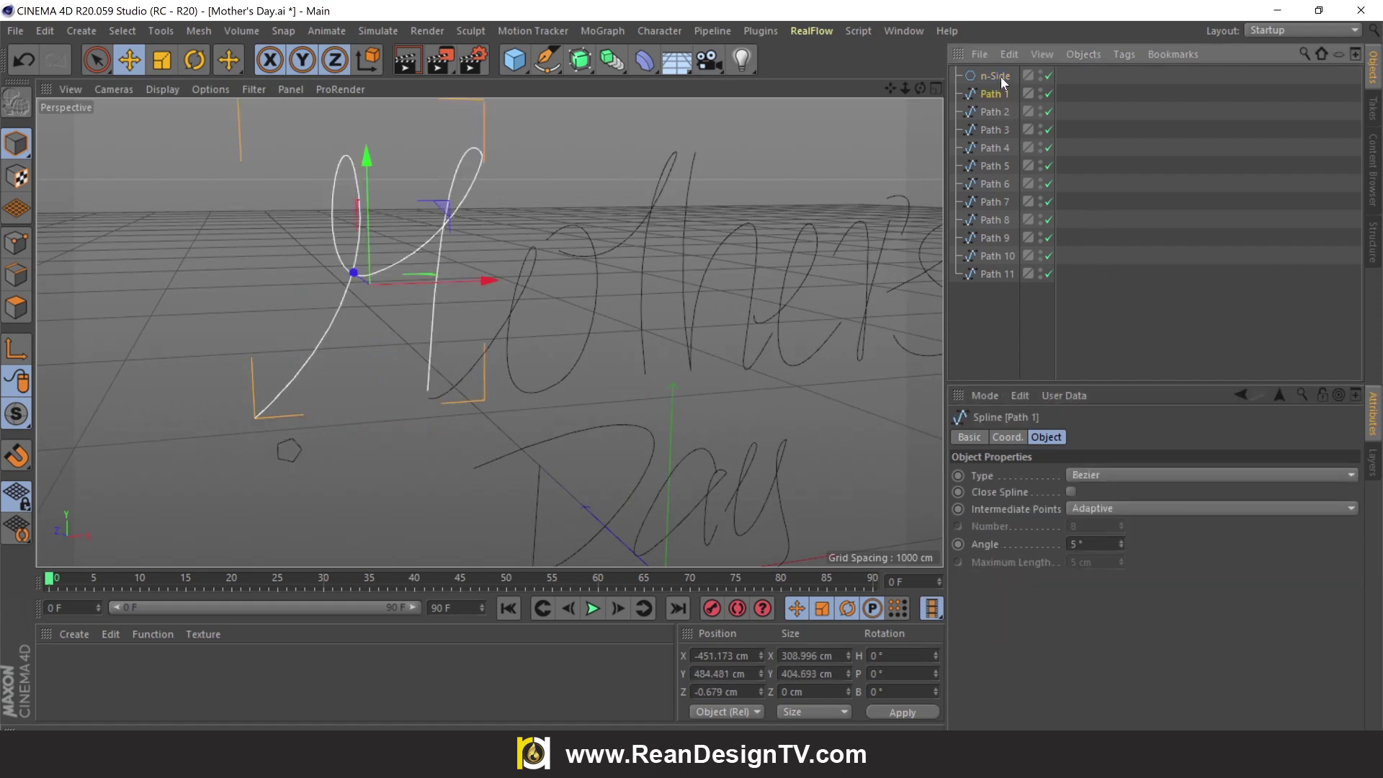
left_click(1001, 76)
left_click(581, 112)
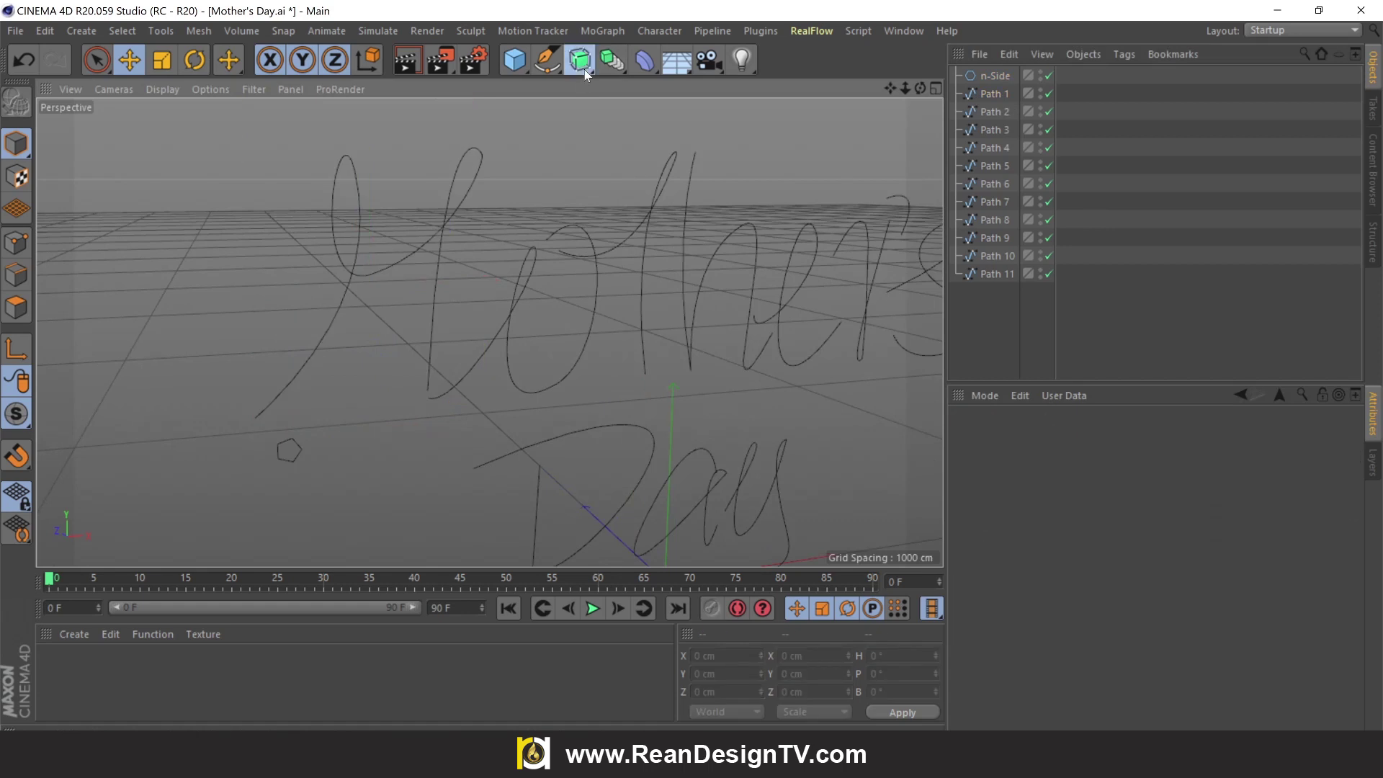
Add a Sweep named M containing the n-Side profile and Path 1
left_click_drag(584, 69, 650, 149)
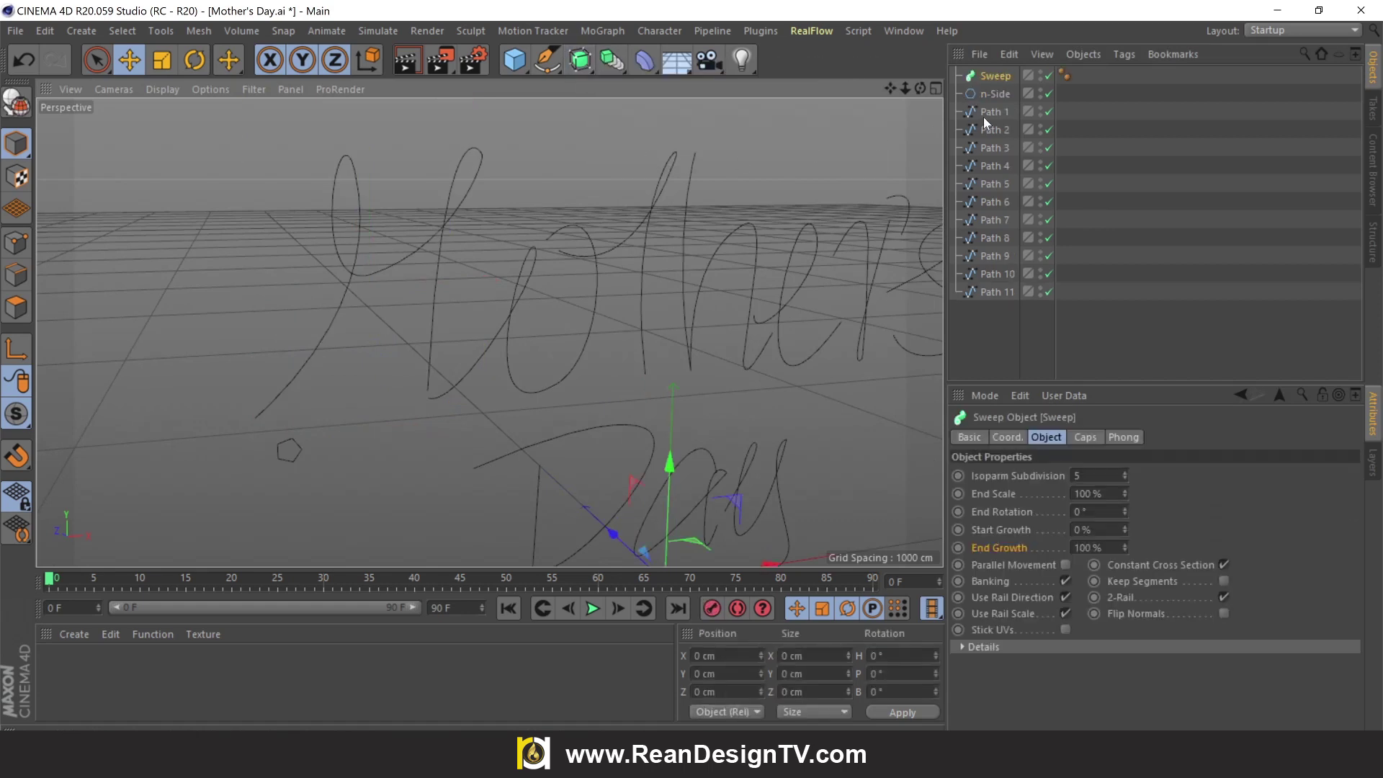
double_click(994, 75)
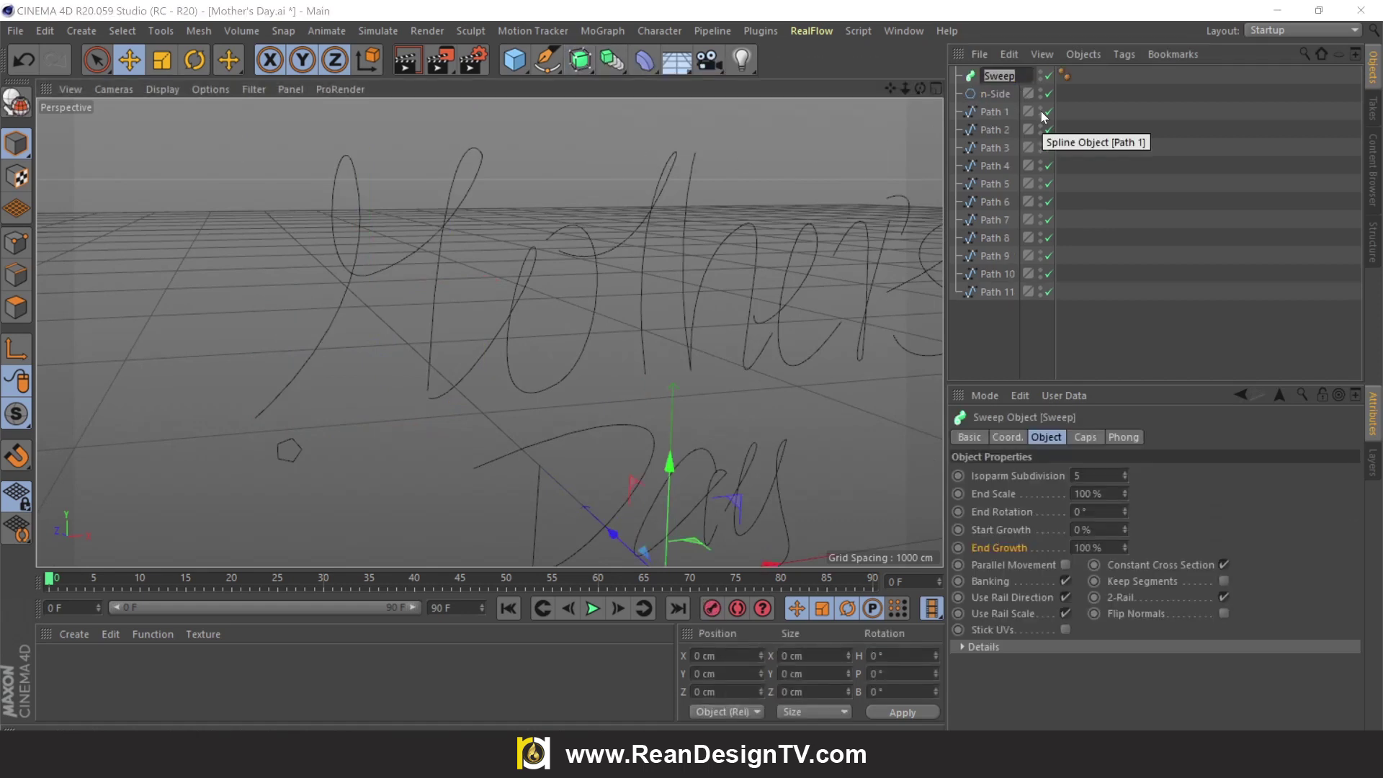
type("M")
key("Return")
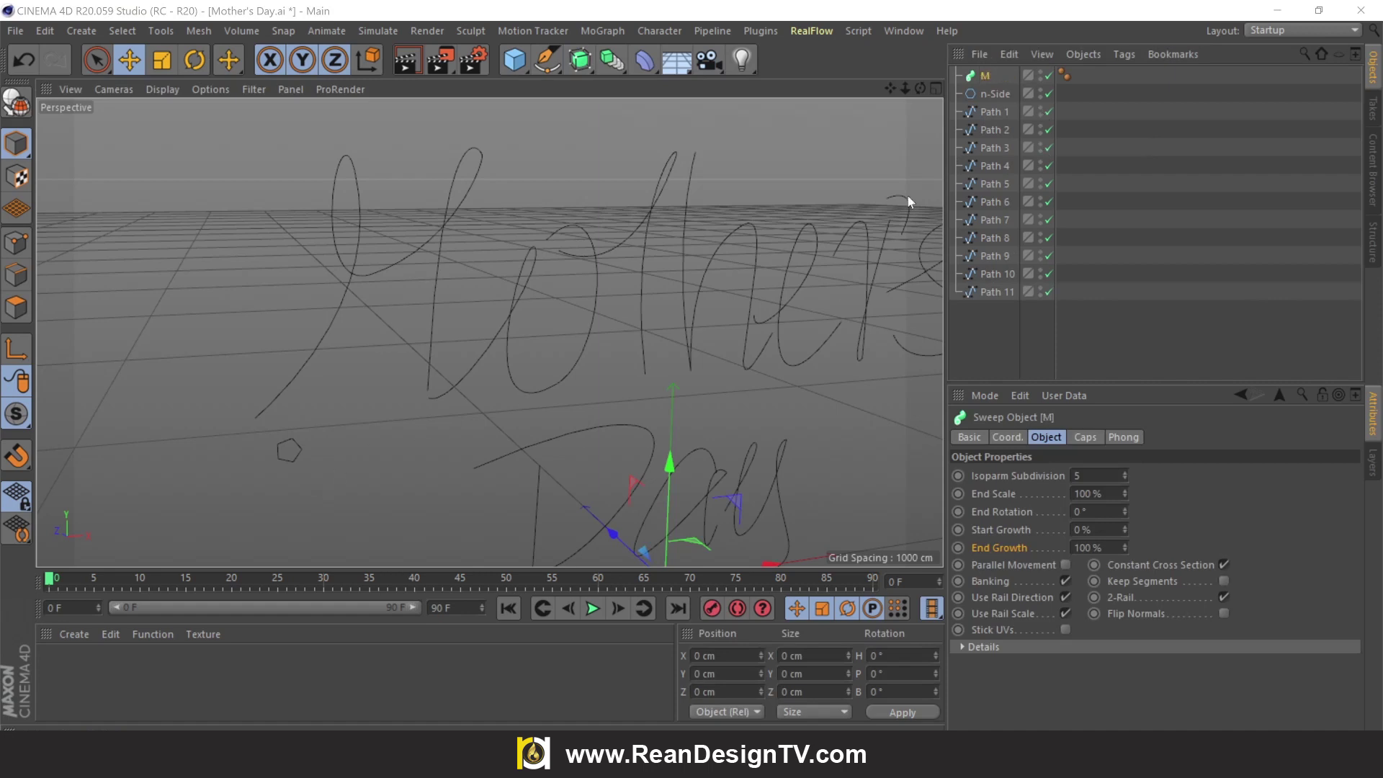
left_click(998, 93)
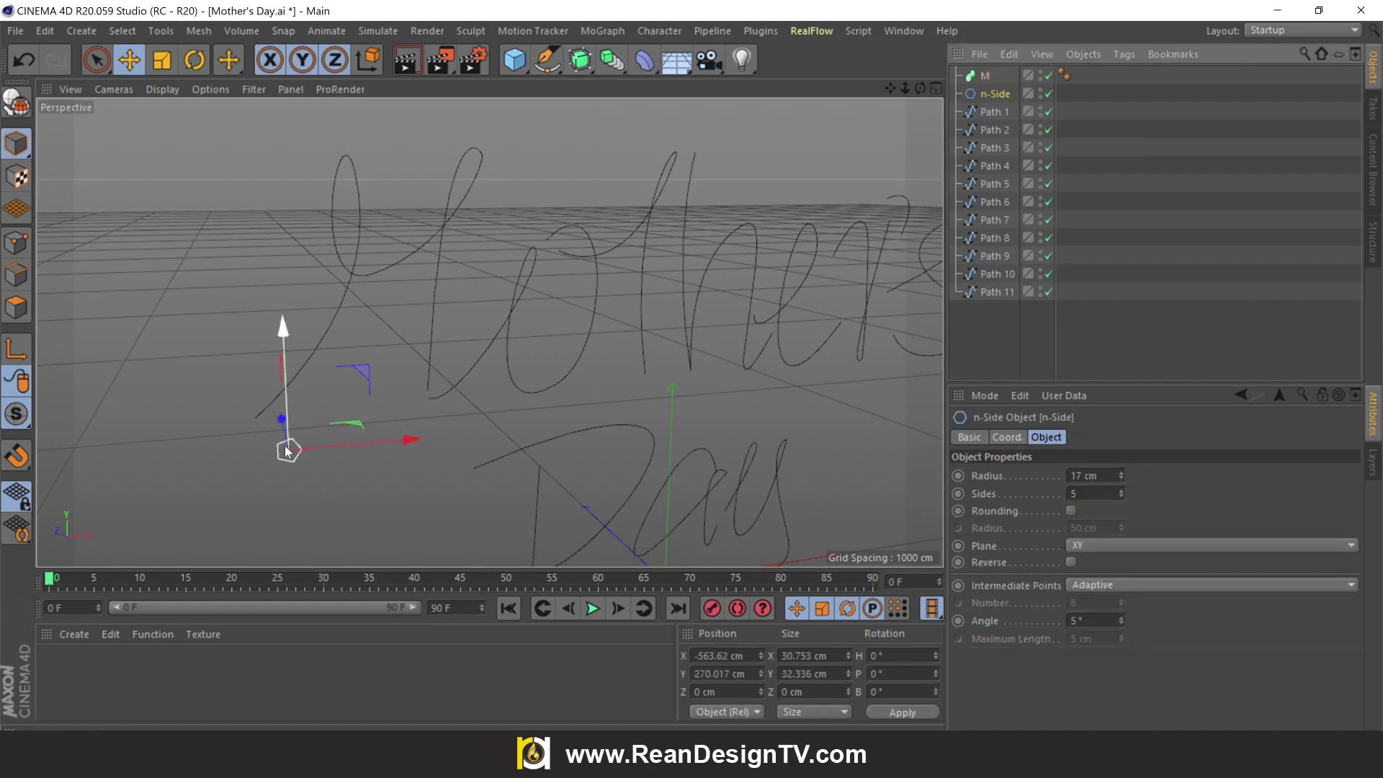
left_click(988, 112, "ctrl")
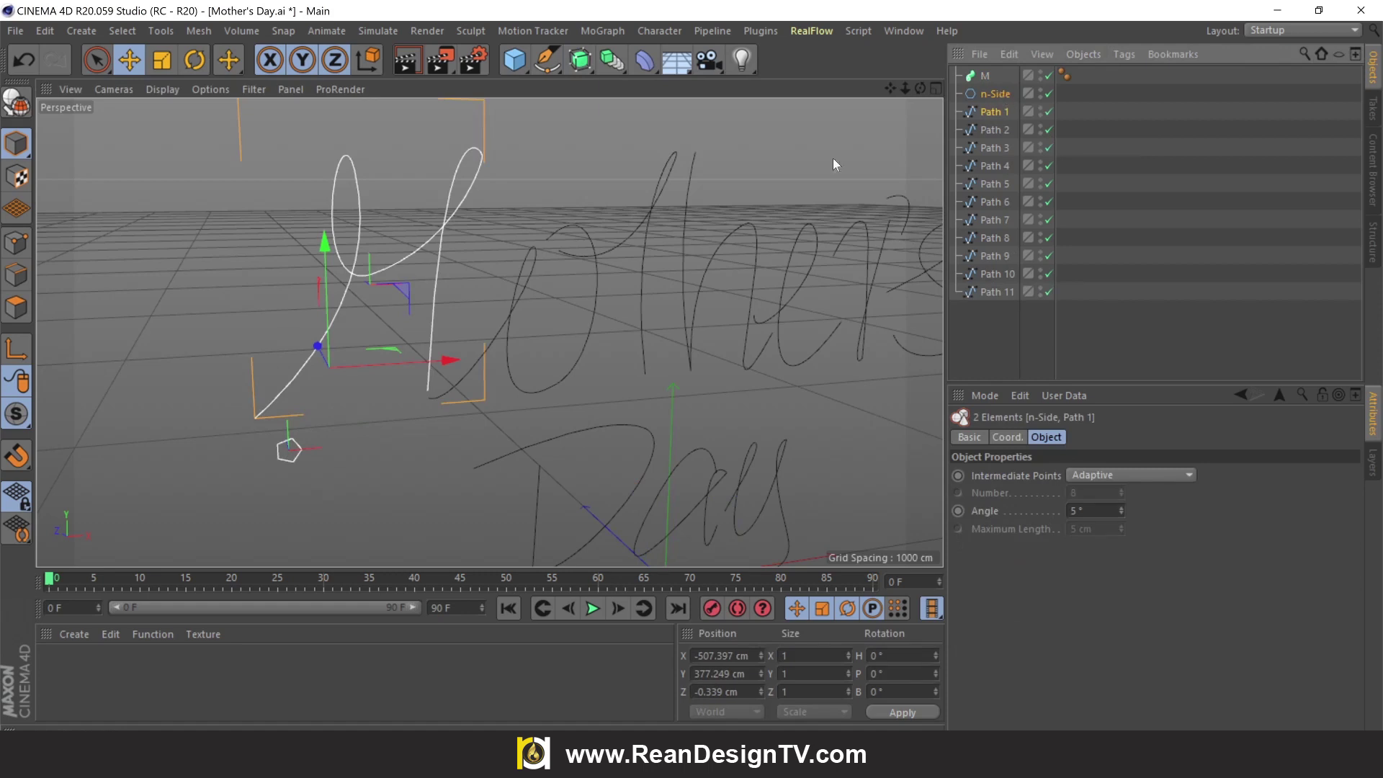
left_click_drag(987, 74, 987, 75)
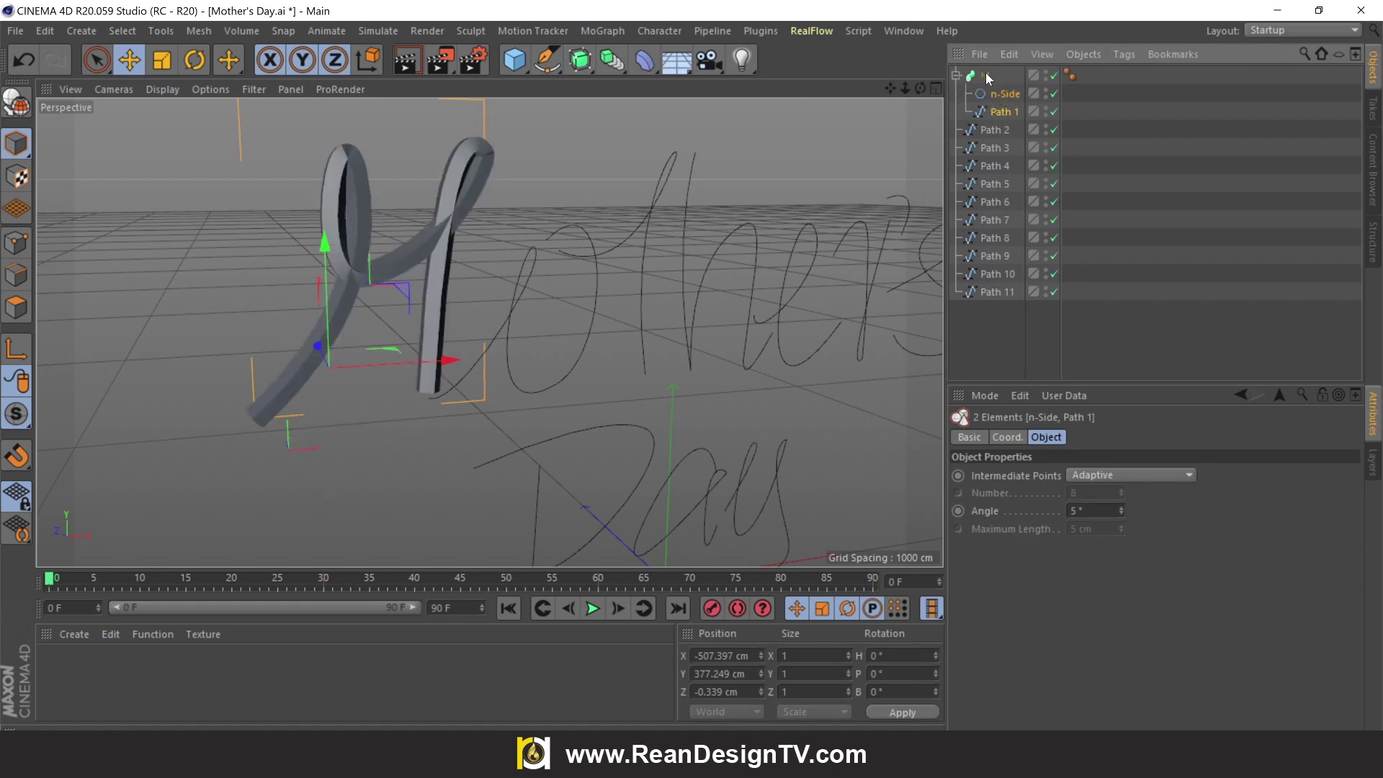
left_click(347, 481)
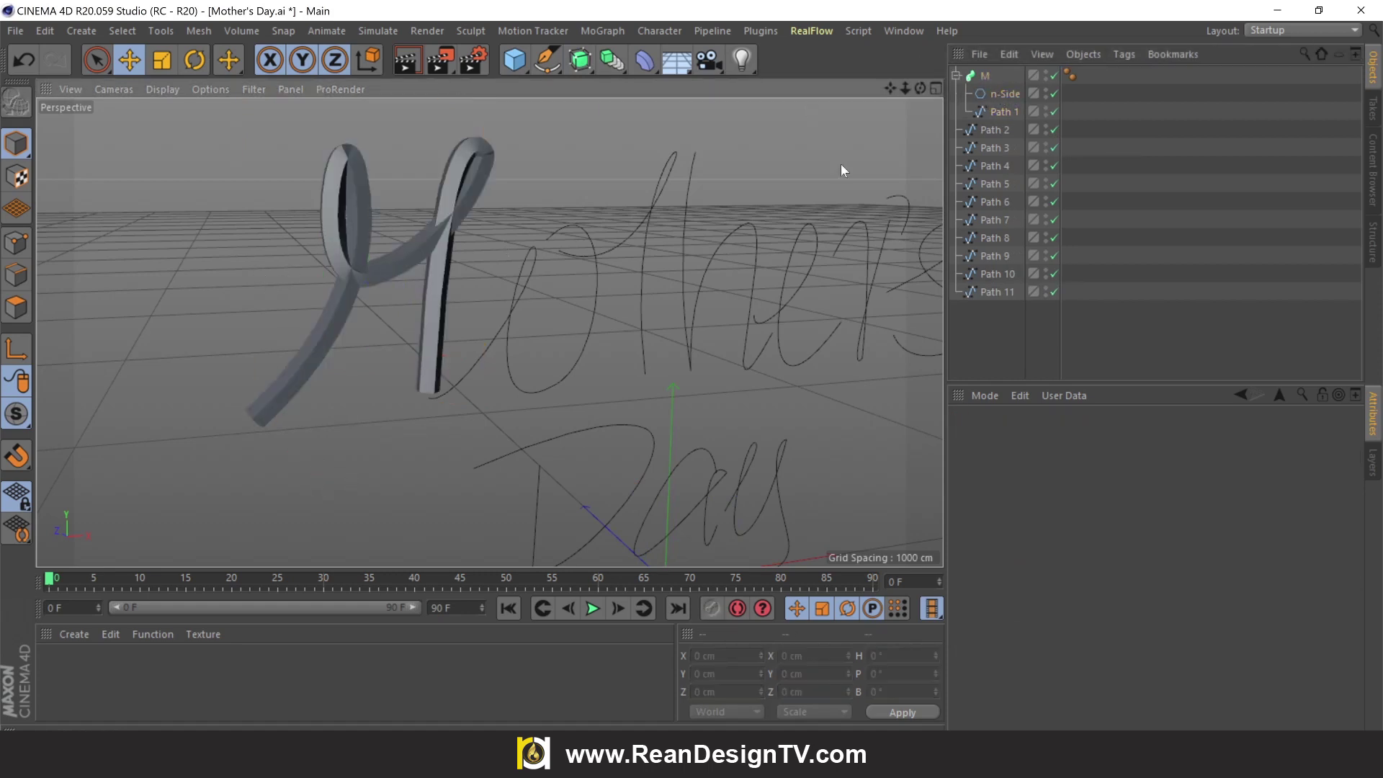
Lower the n-Side radius to 9 cm for a thinner M tube
left_click(992, 92)
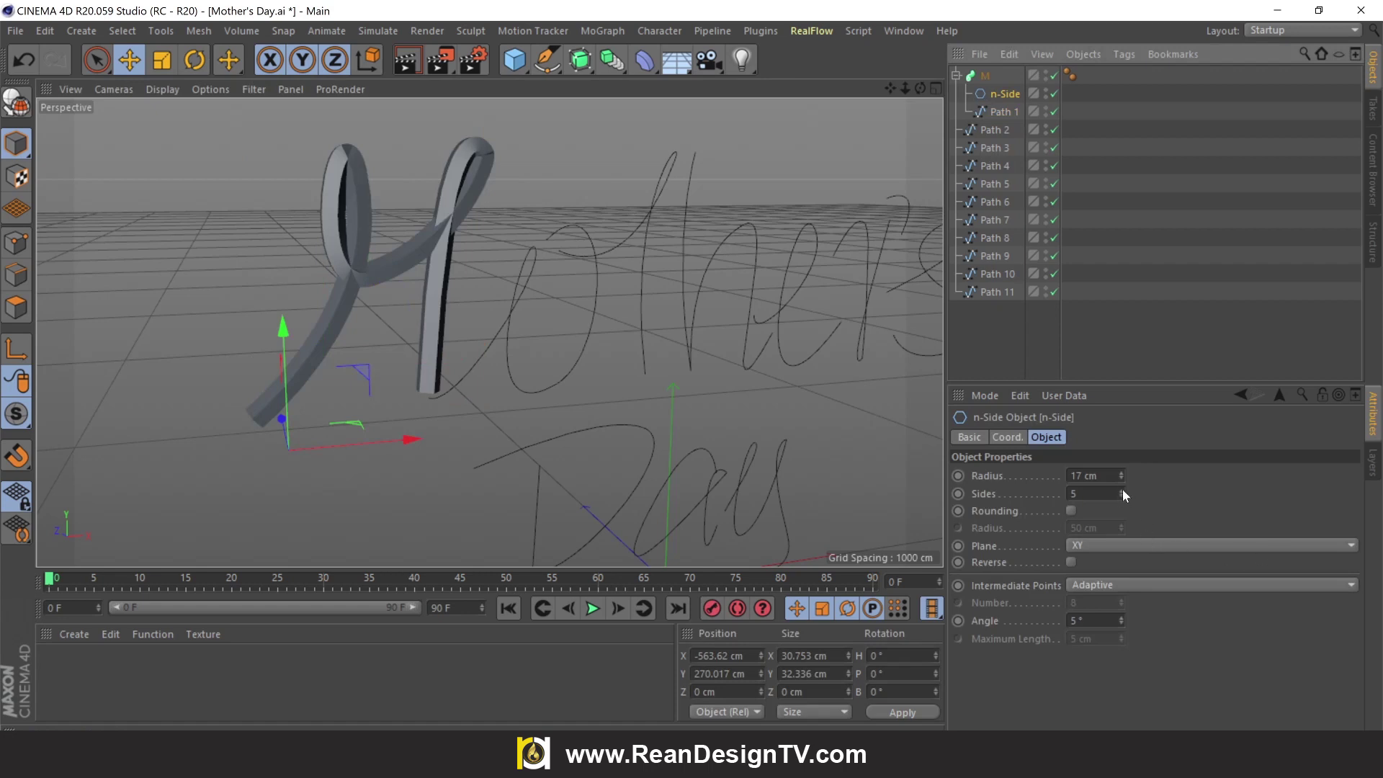
left_click_drag(1121, 480, 1076, 429)
left_click_drag(919, 88, 489, 332)
scroll(414, 277, "up", 3)
scroll(407, 292, "down", 2)
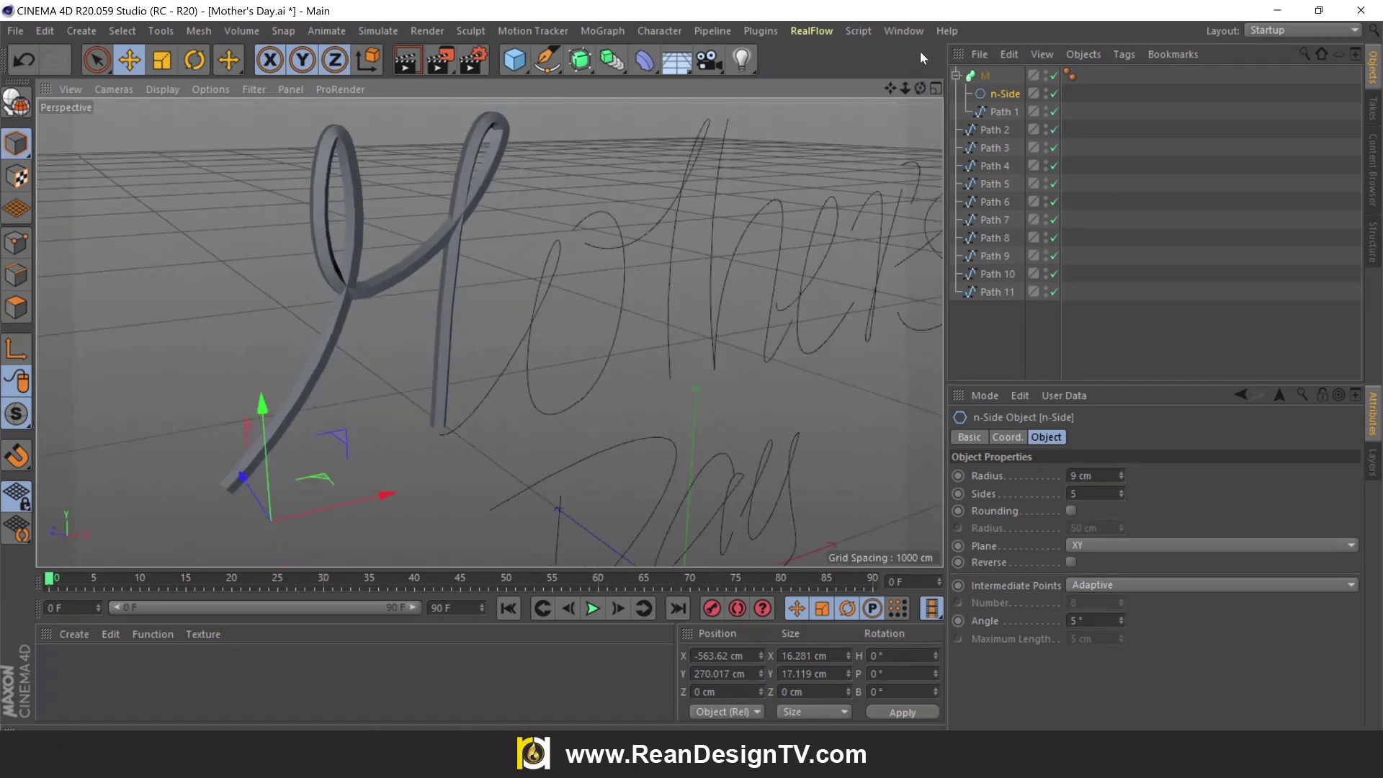
left_click(996, 114)
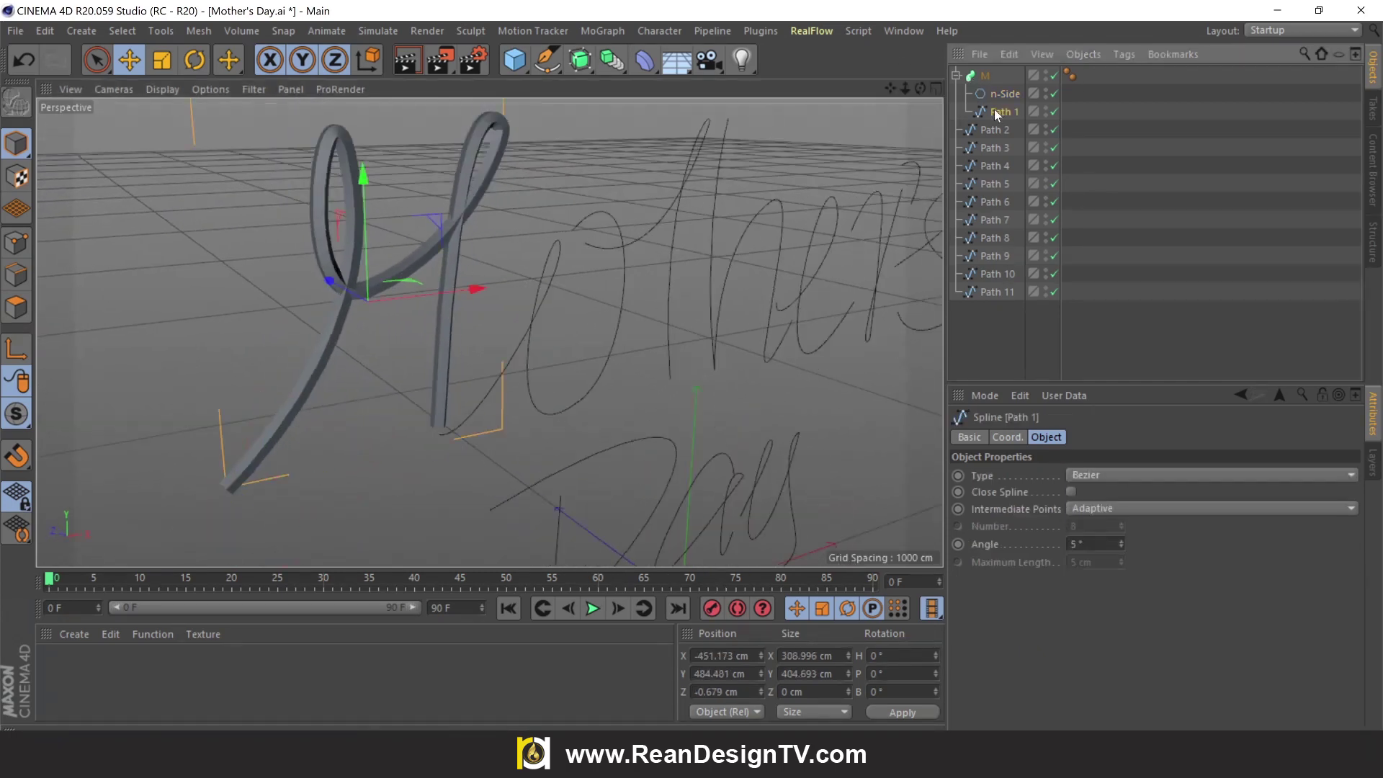
left_click(180, 89)
left_click(186, 133)
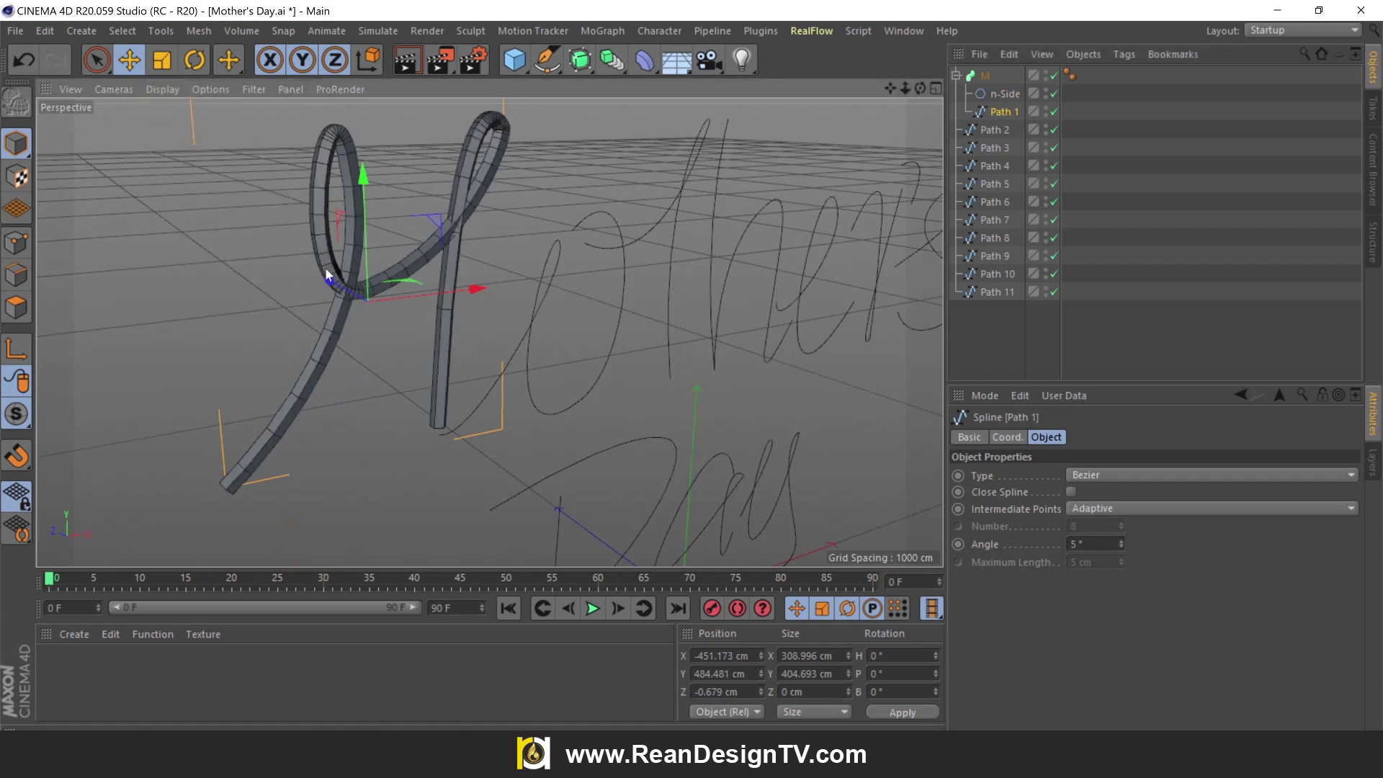
left_click(182, 92)
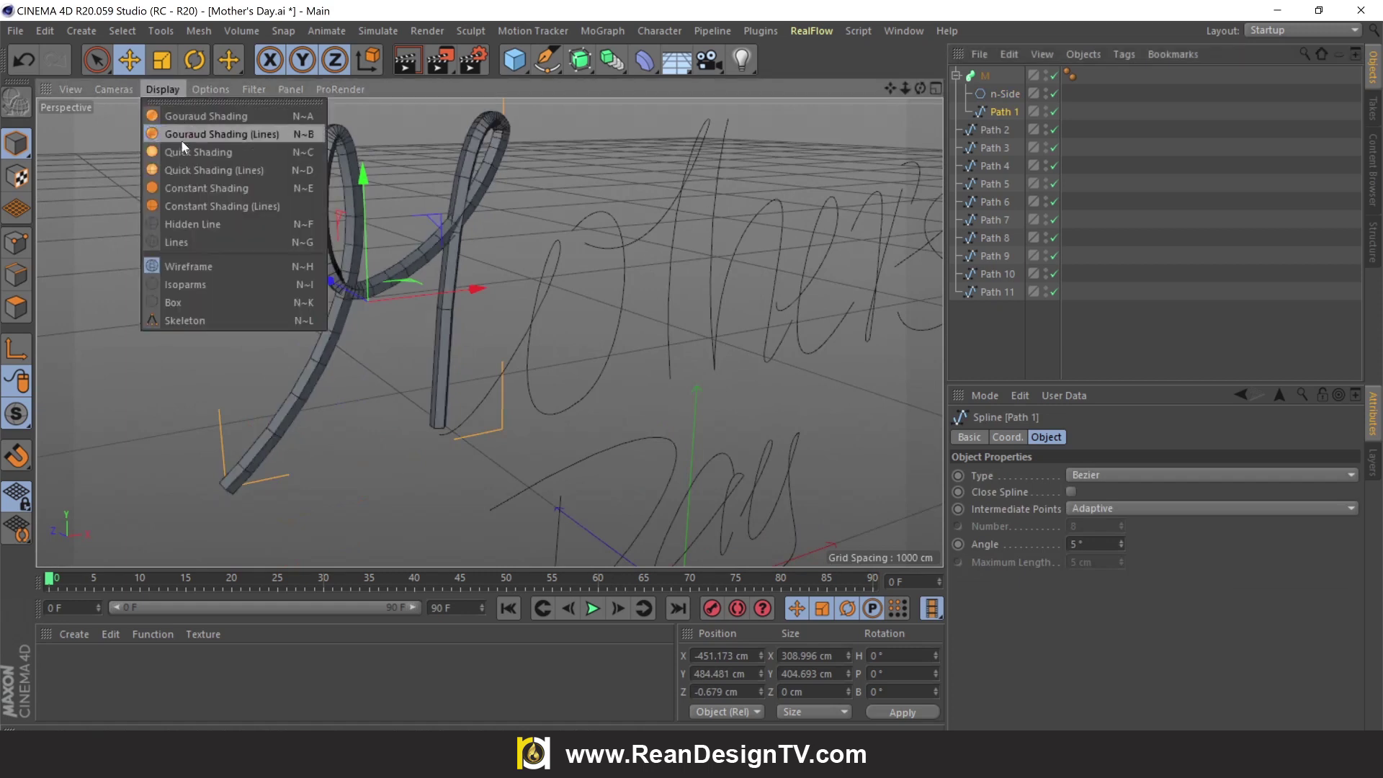
left_click(188, 243)
scroll(288, 464, "up", 3)
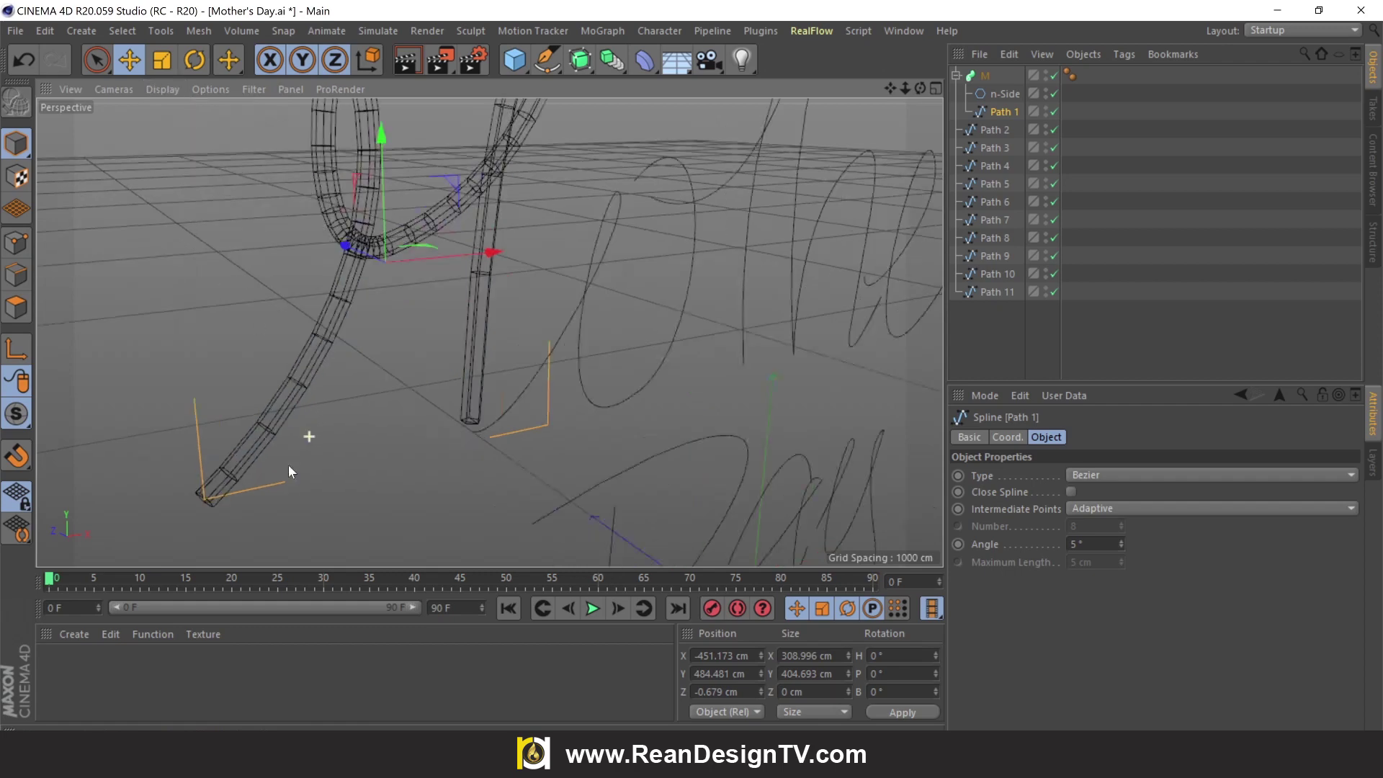
scroll(234, 494, "up", 3)
scroll(204, 485, "up", 3)
scroll(358, 425, "down", 5)
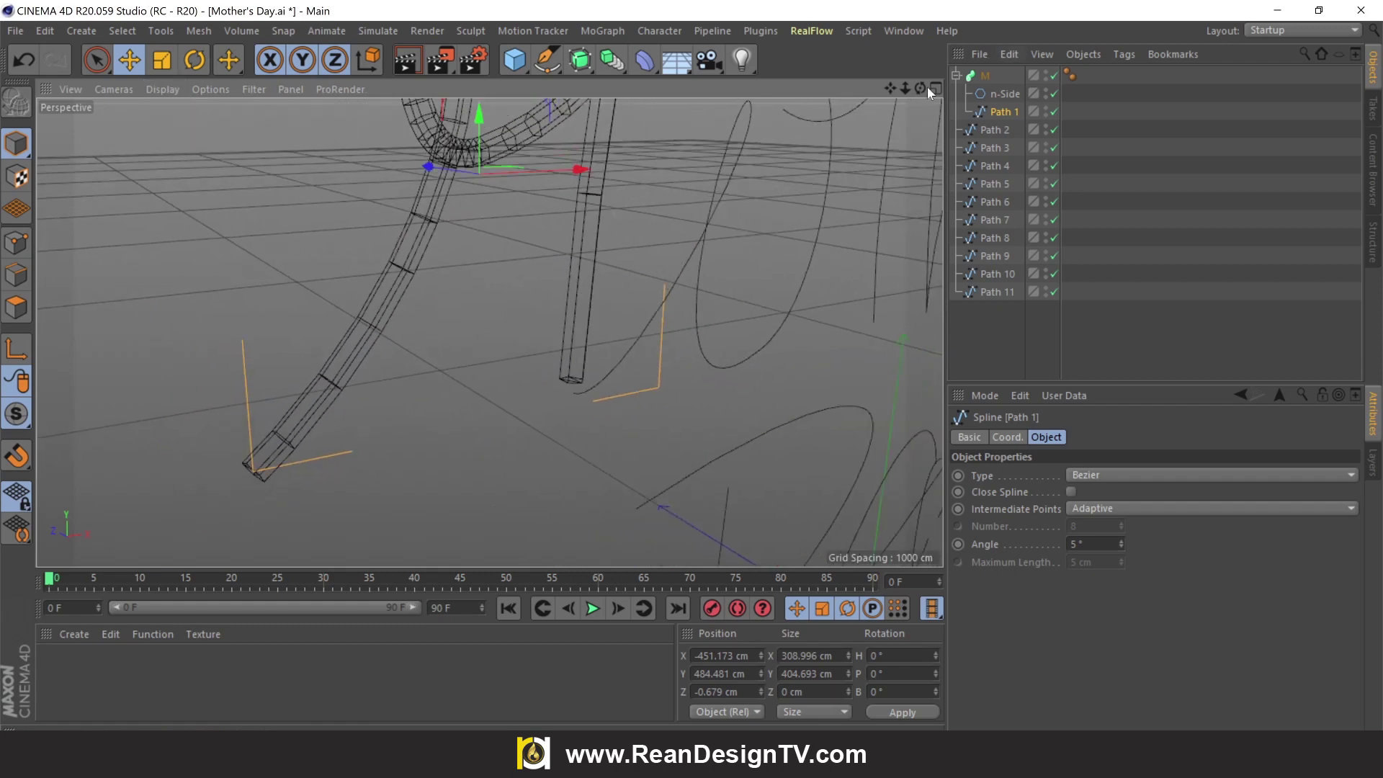
left_click_drag(919, 87, 891, 90)
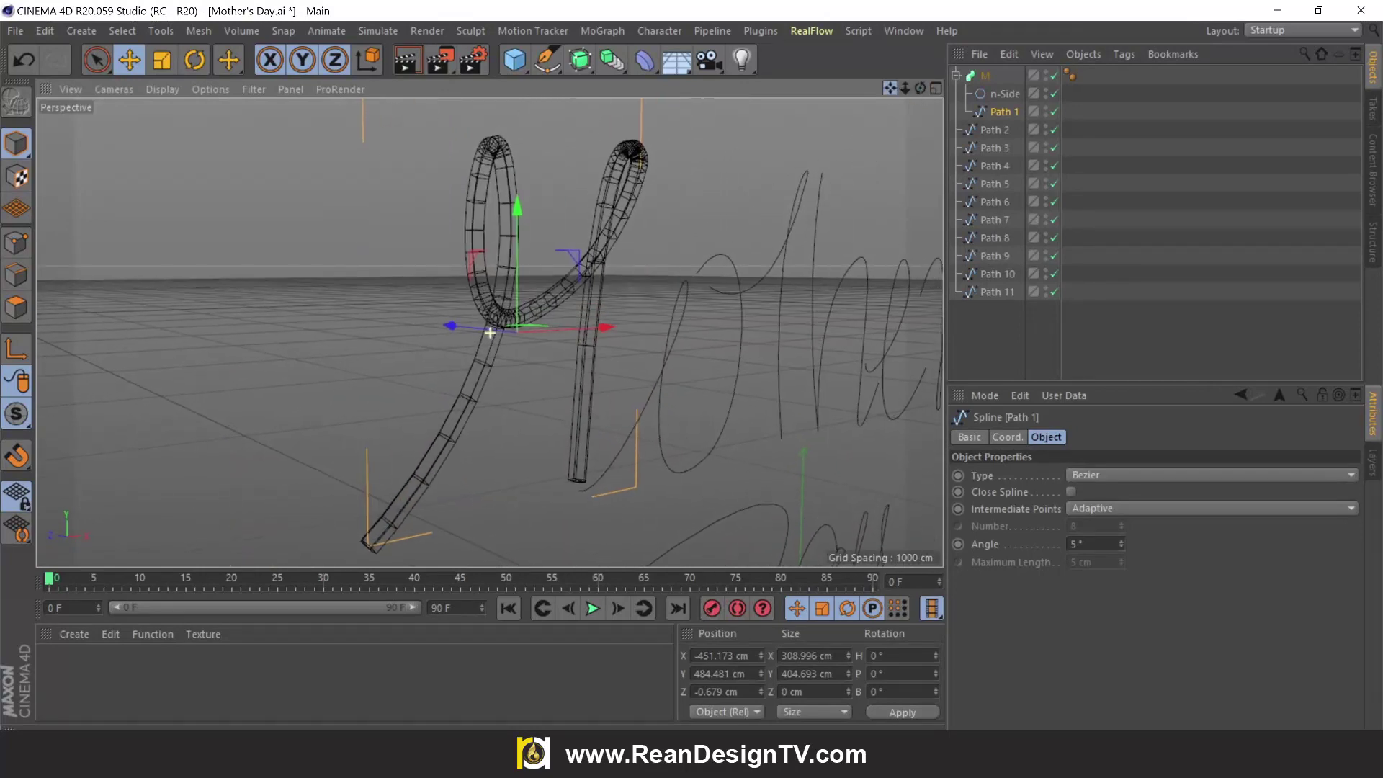
left_click(163, 90)
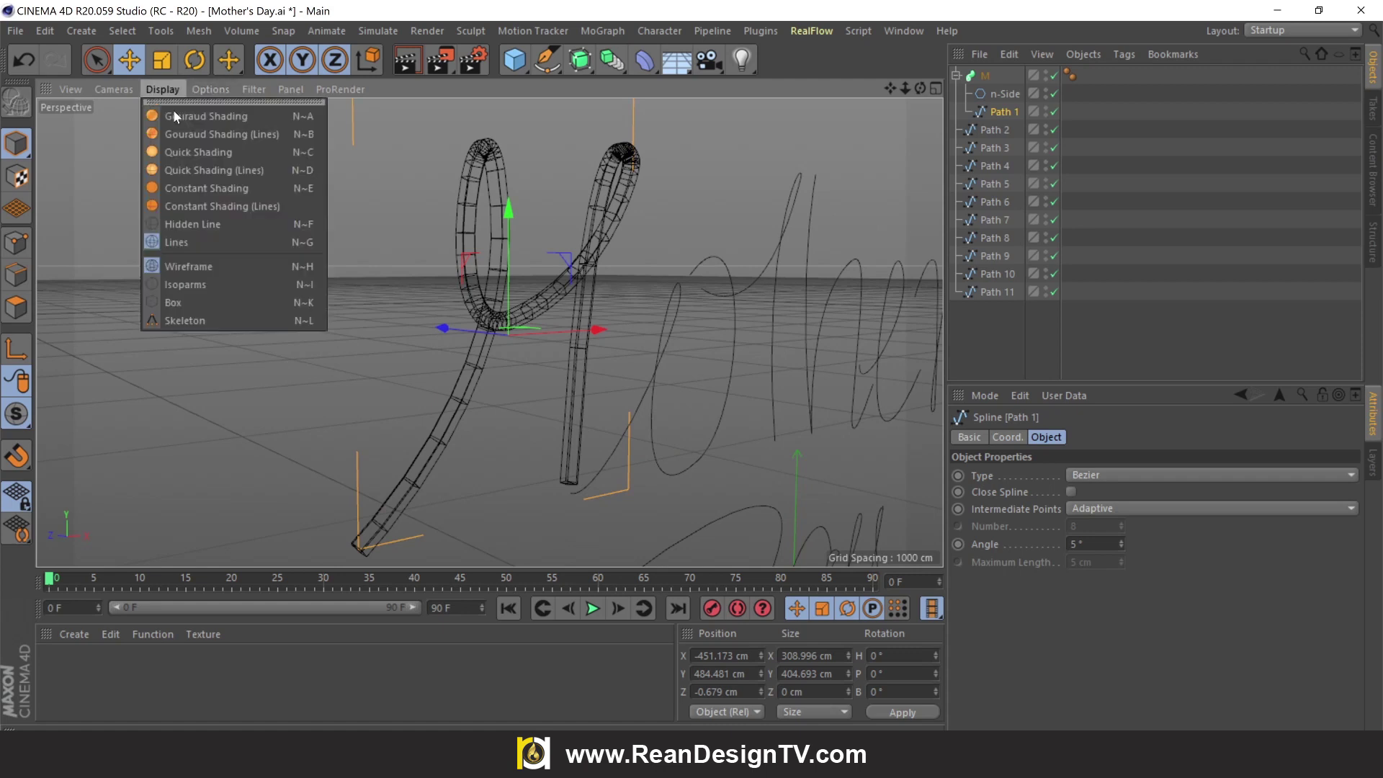
left_click(1013, 92)
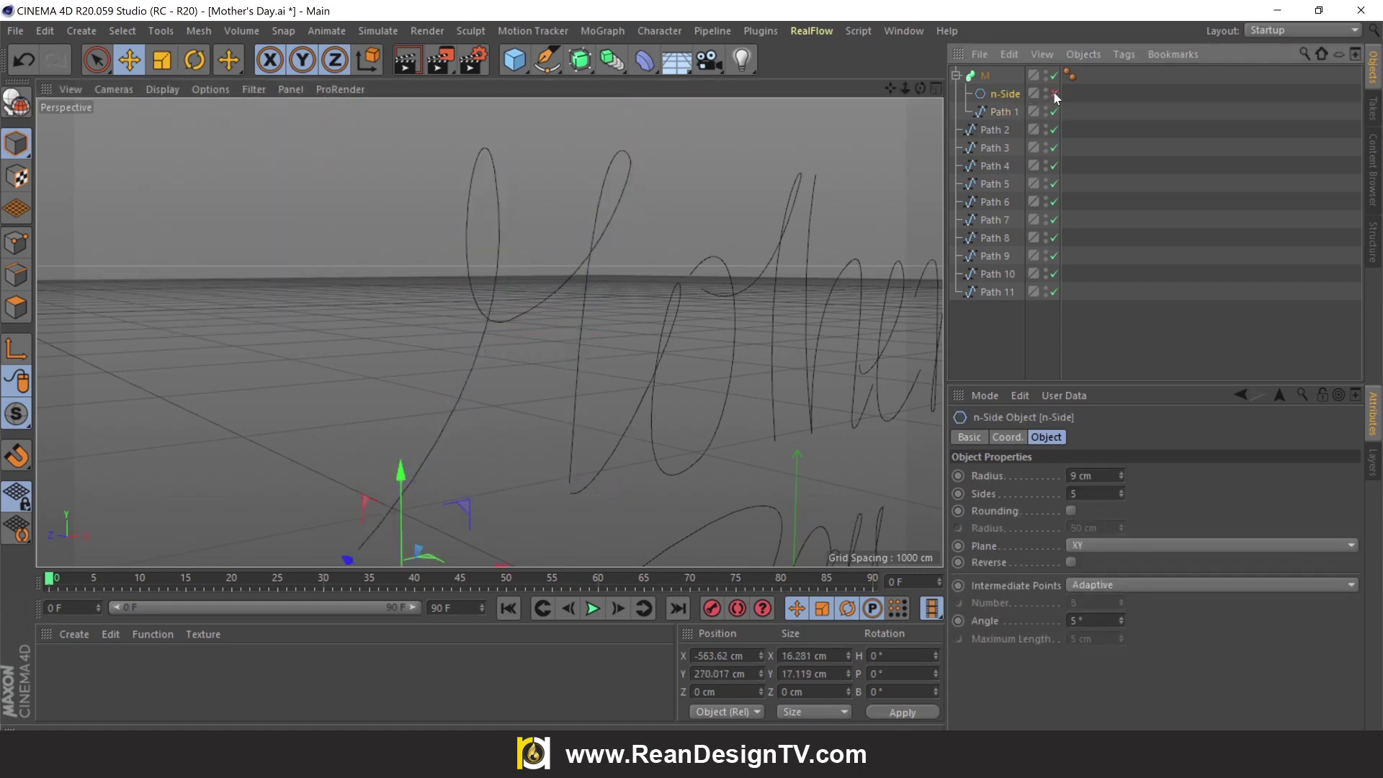
left_click(1053, 93)
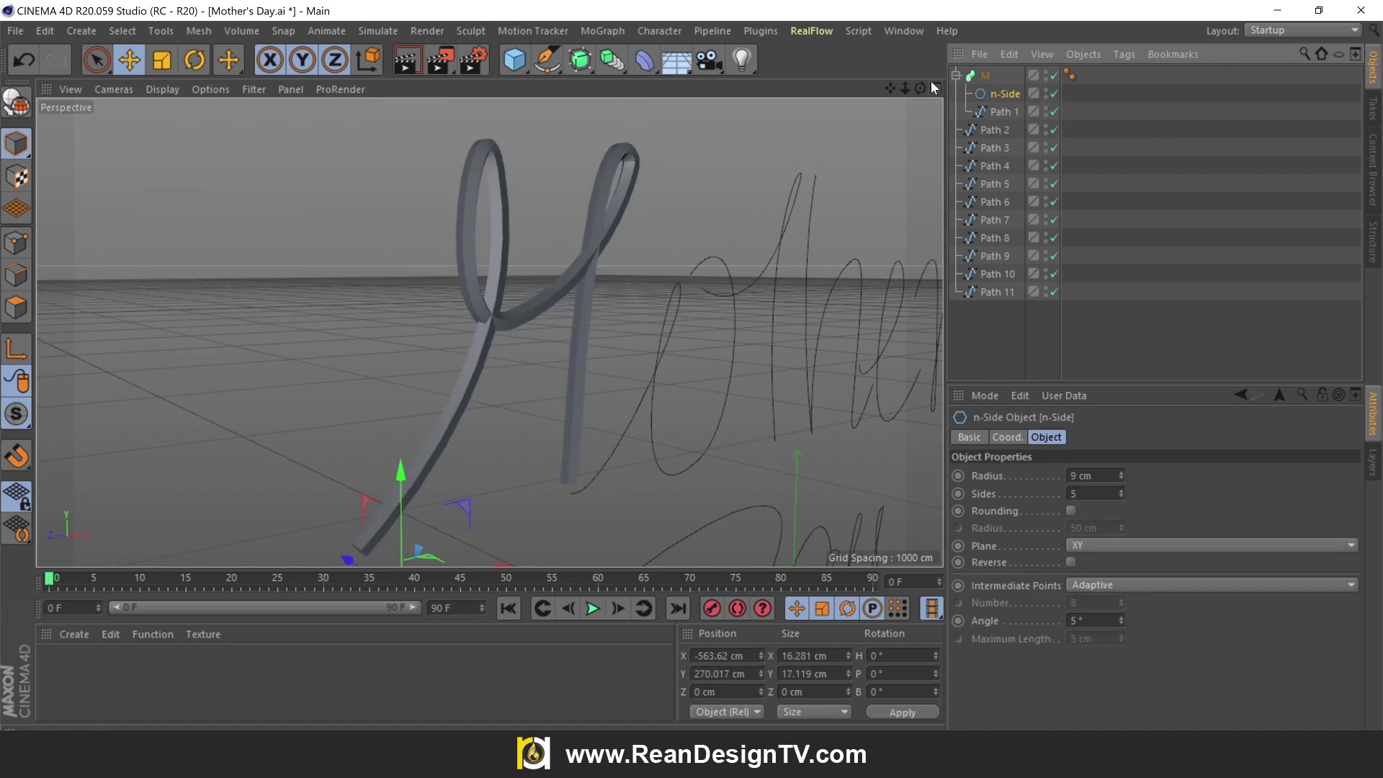
left_click_drag(920, 88, 864, 101)
left_click(1001, 112)
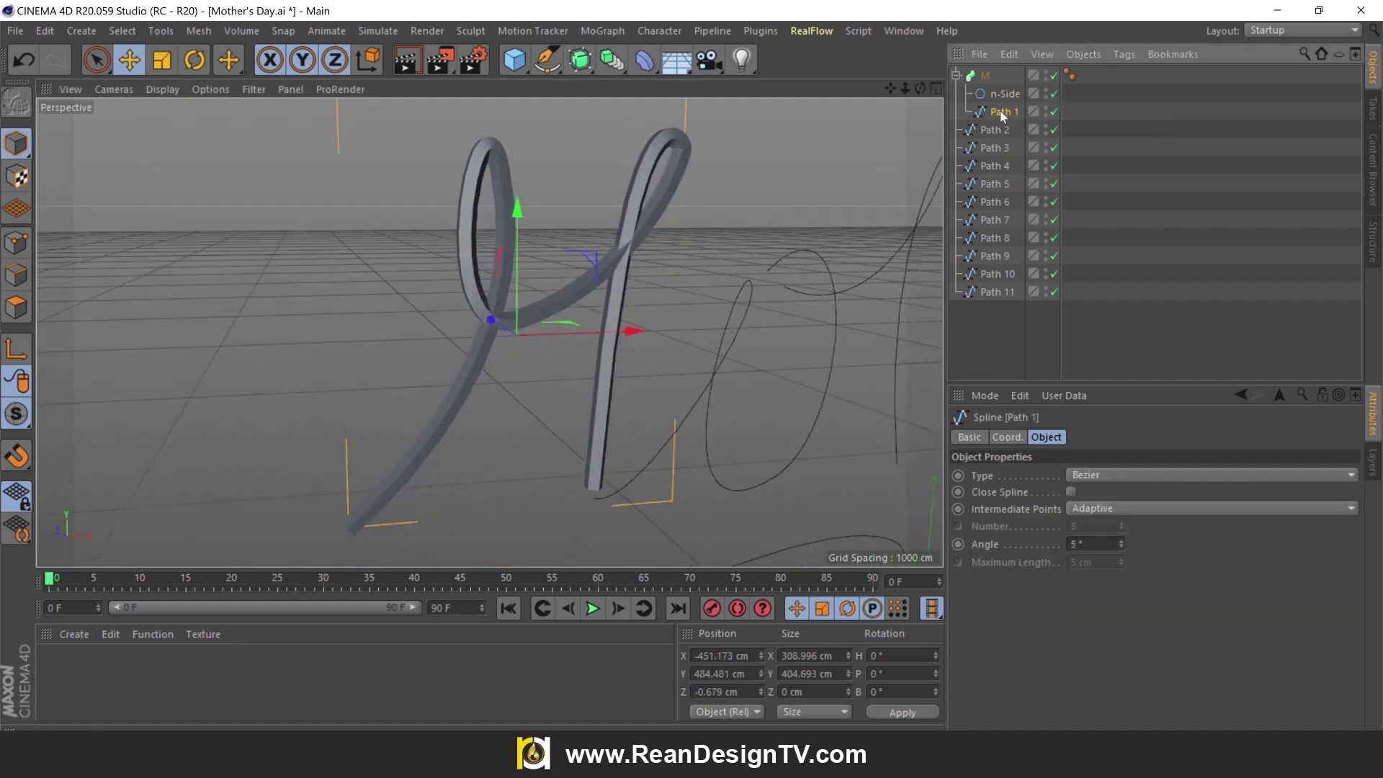
Rectangle-select Path 1's loop crossing point and push it back to Z -16.71 cm
left_click(18, 244)
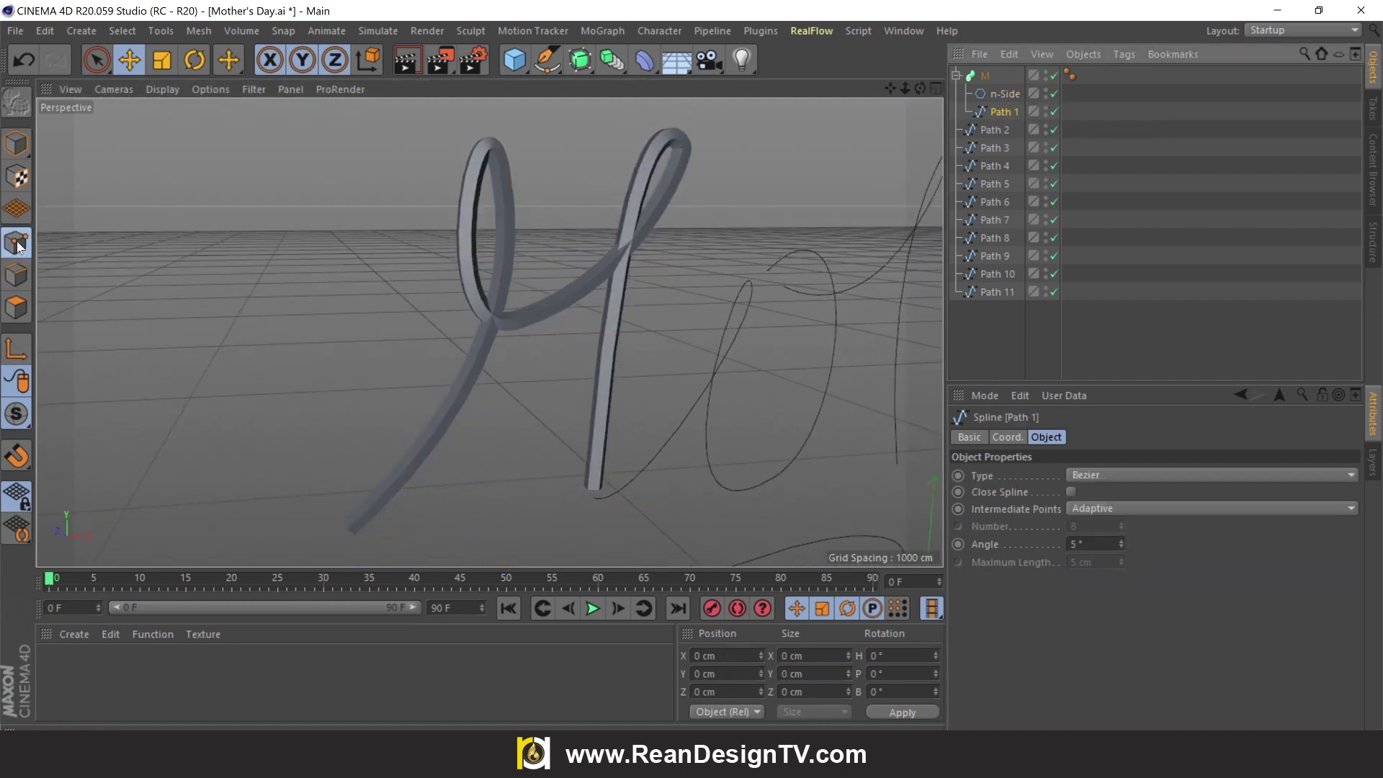
left_click_drag(99, 58, 155, 115)
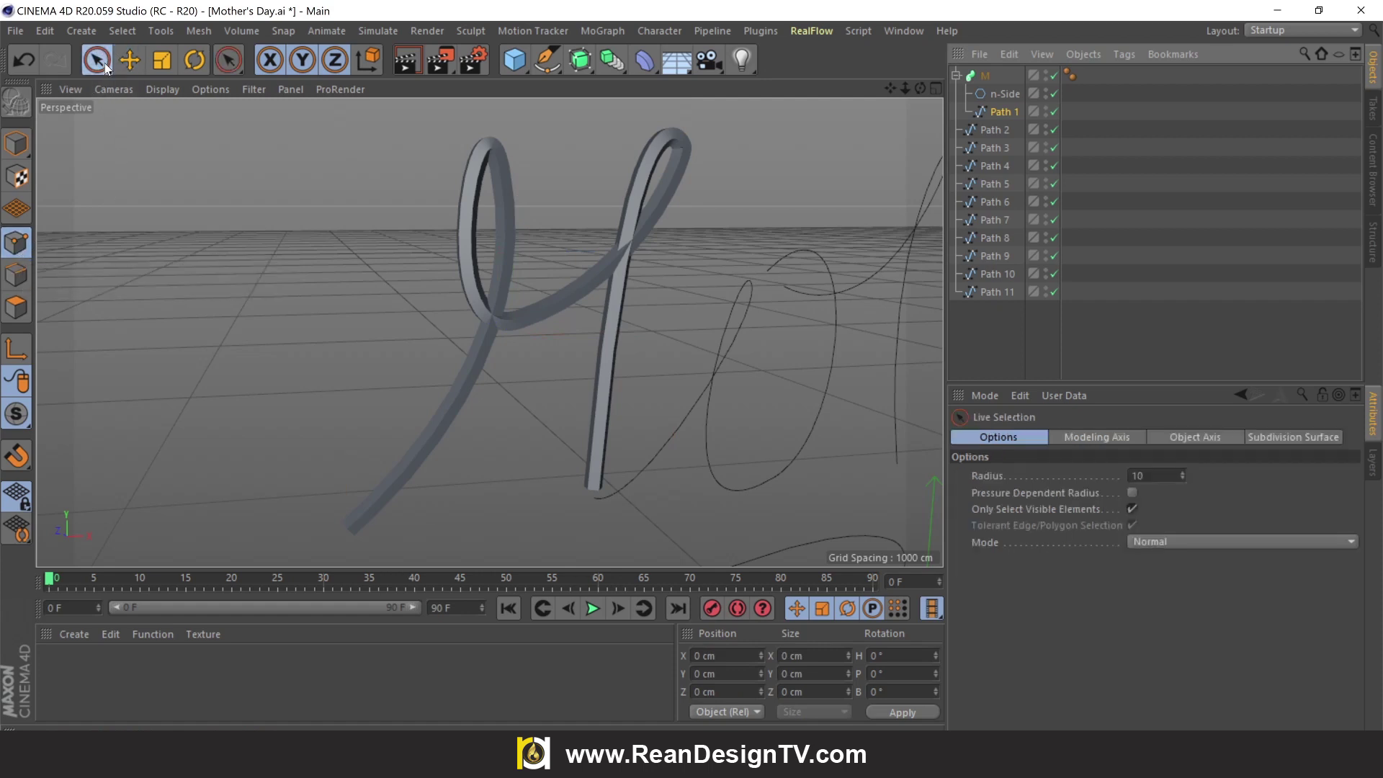
left_click_drag(283, 210, 551, 350)
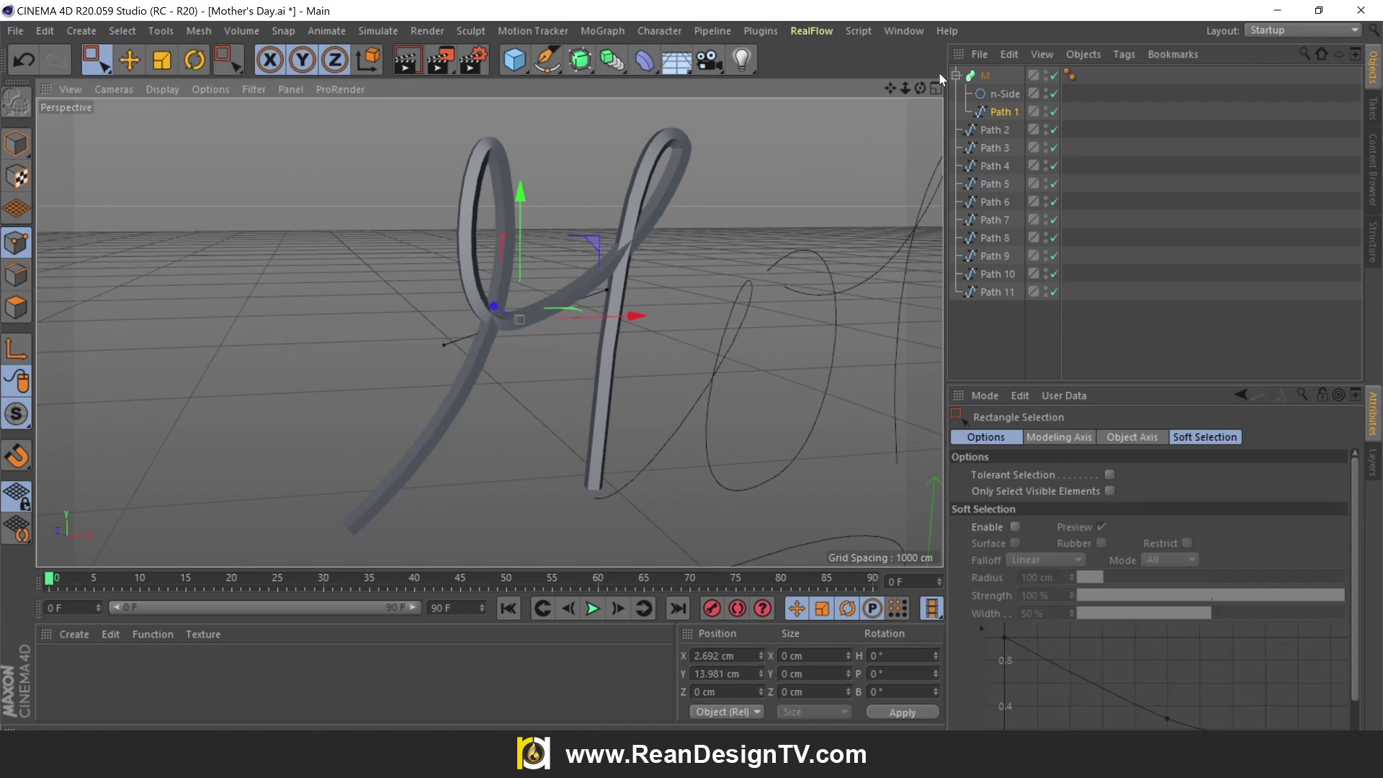
left_click_drag(922, 88, 873, 131)
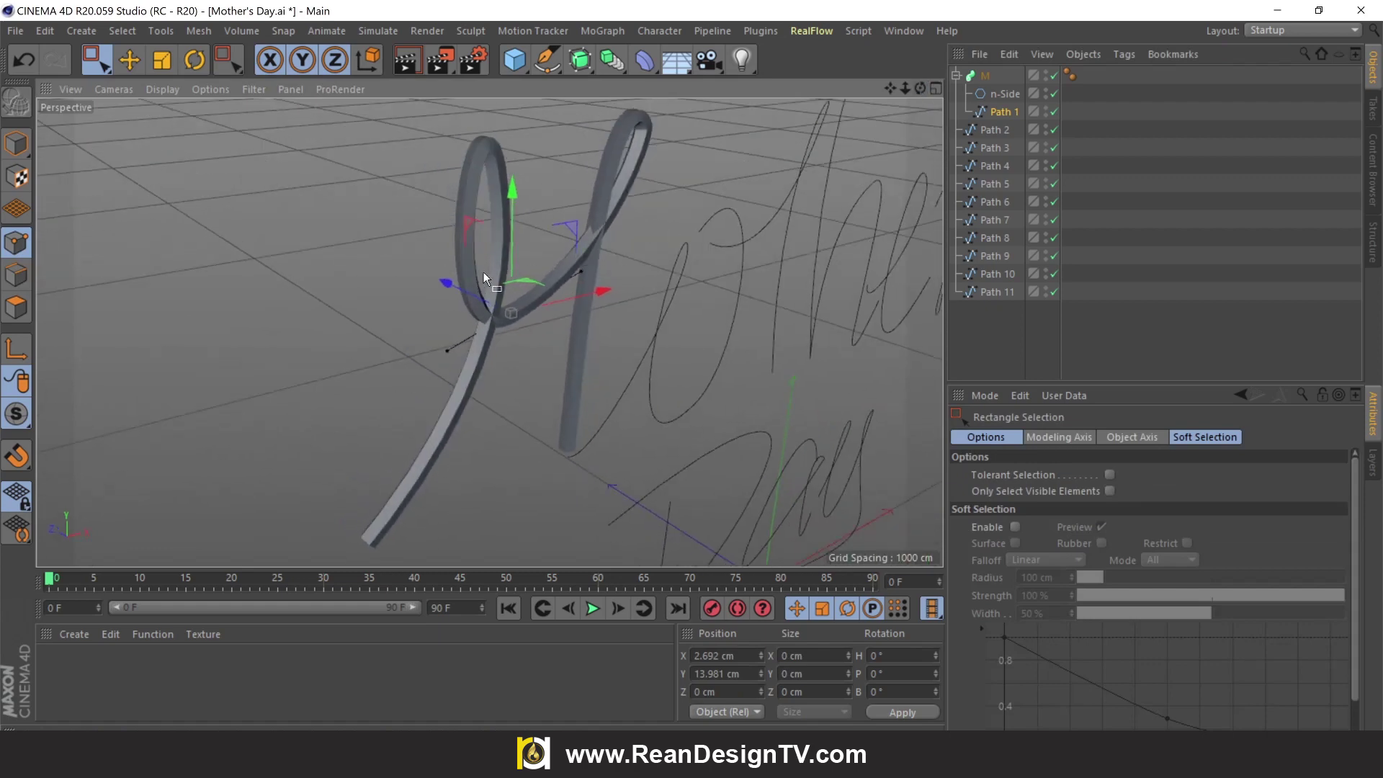
left_click_drag(451, 280, 458, 281)
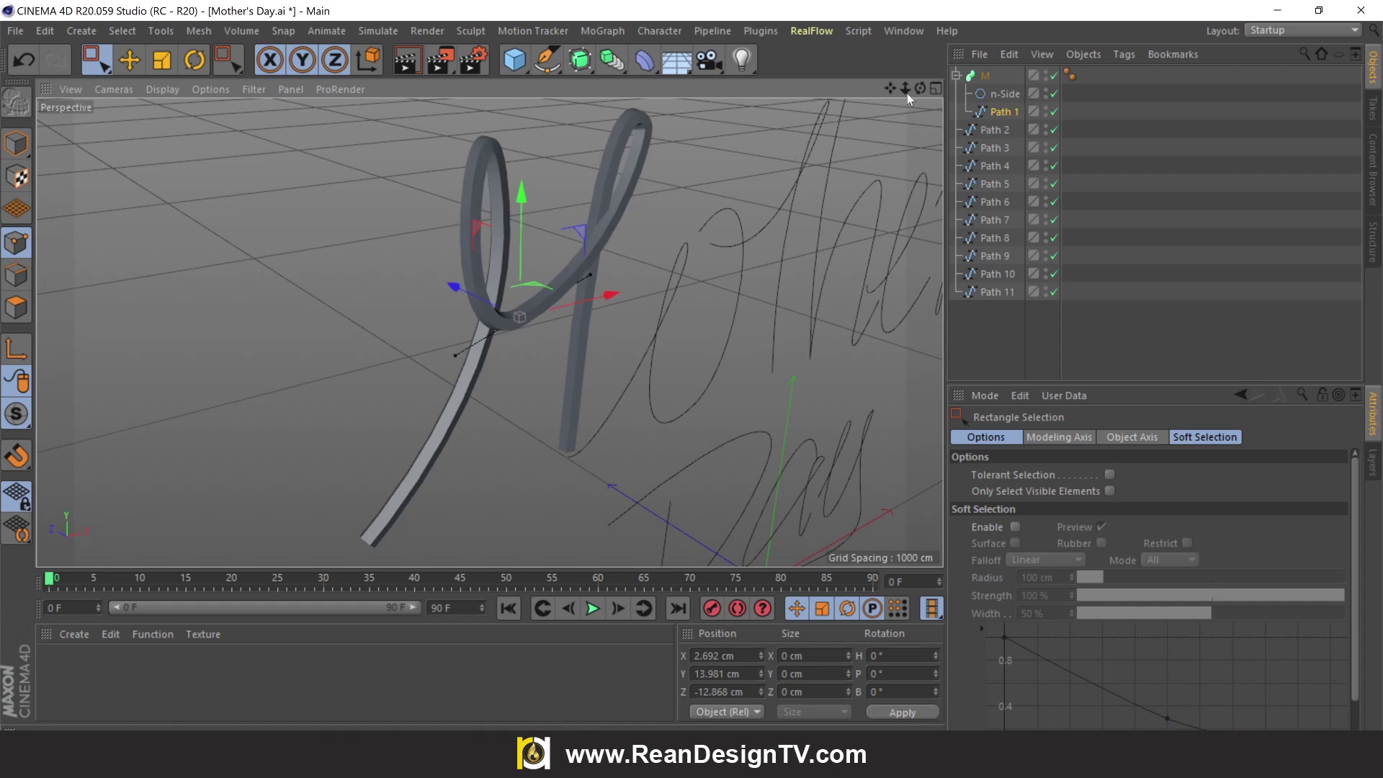
left_click_drag(920, 88, 886, 122)
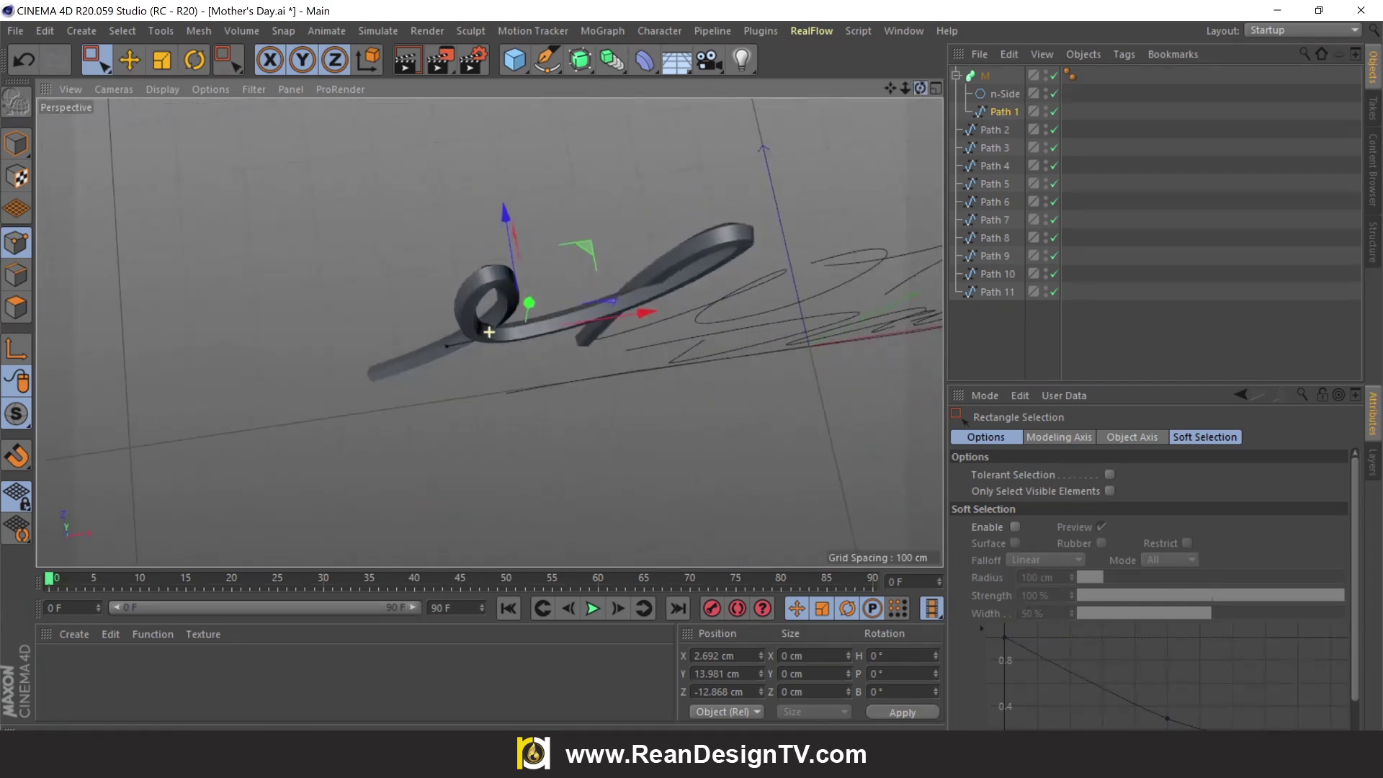
left_click_drag(489, 332, 597, 218)
left_click_drag(487, 216, 492, 218)
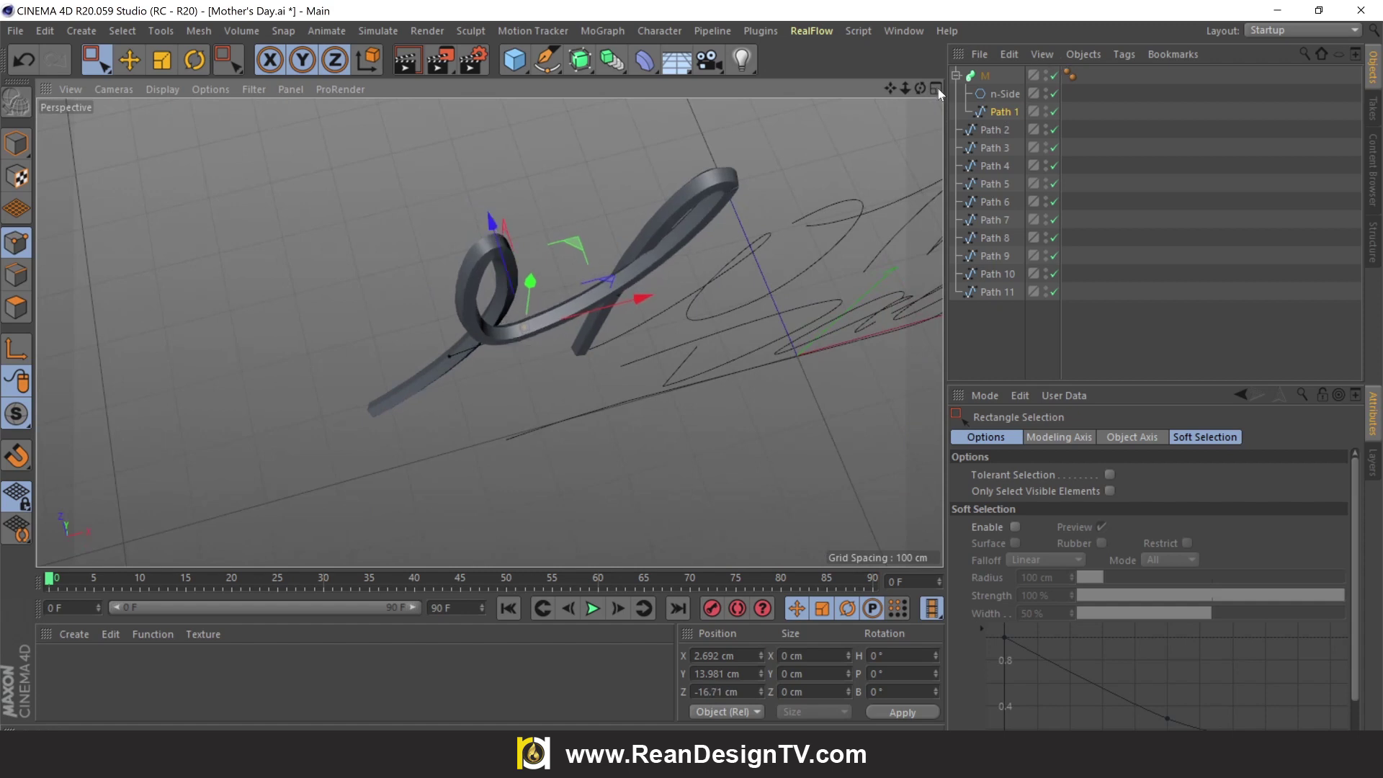
mouse_move(921, 88)
left_mouse_down()
mouse_move(886, 122)
mouse_move(893, 93)
left_mouse_up()
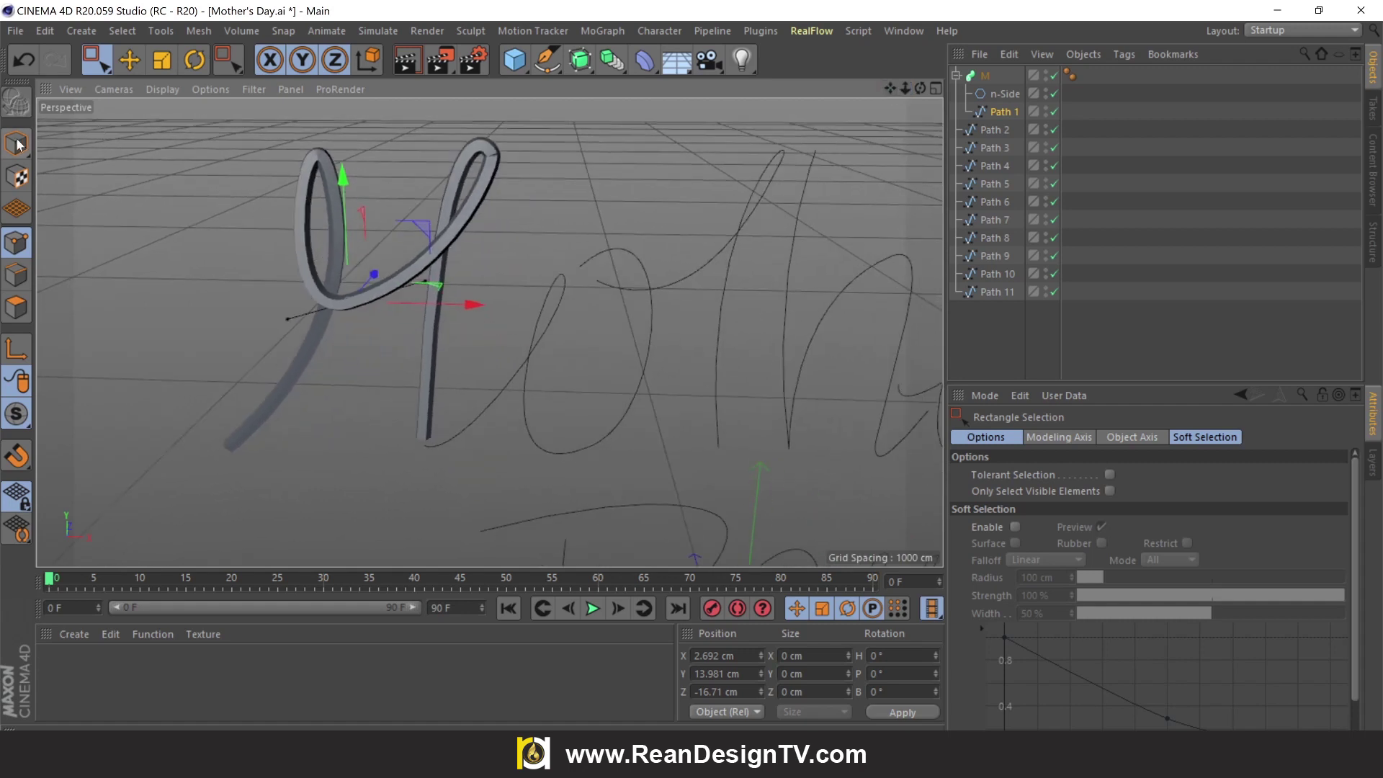
In Sweep M's Details, drag the Scale curve's start point down so the tube starts thin
key("e")
left_click(348, 263)
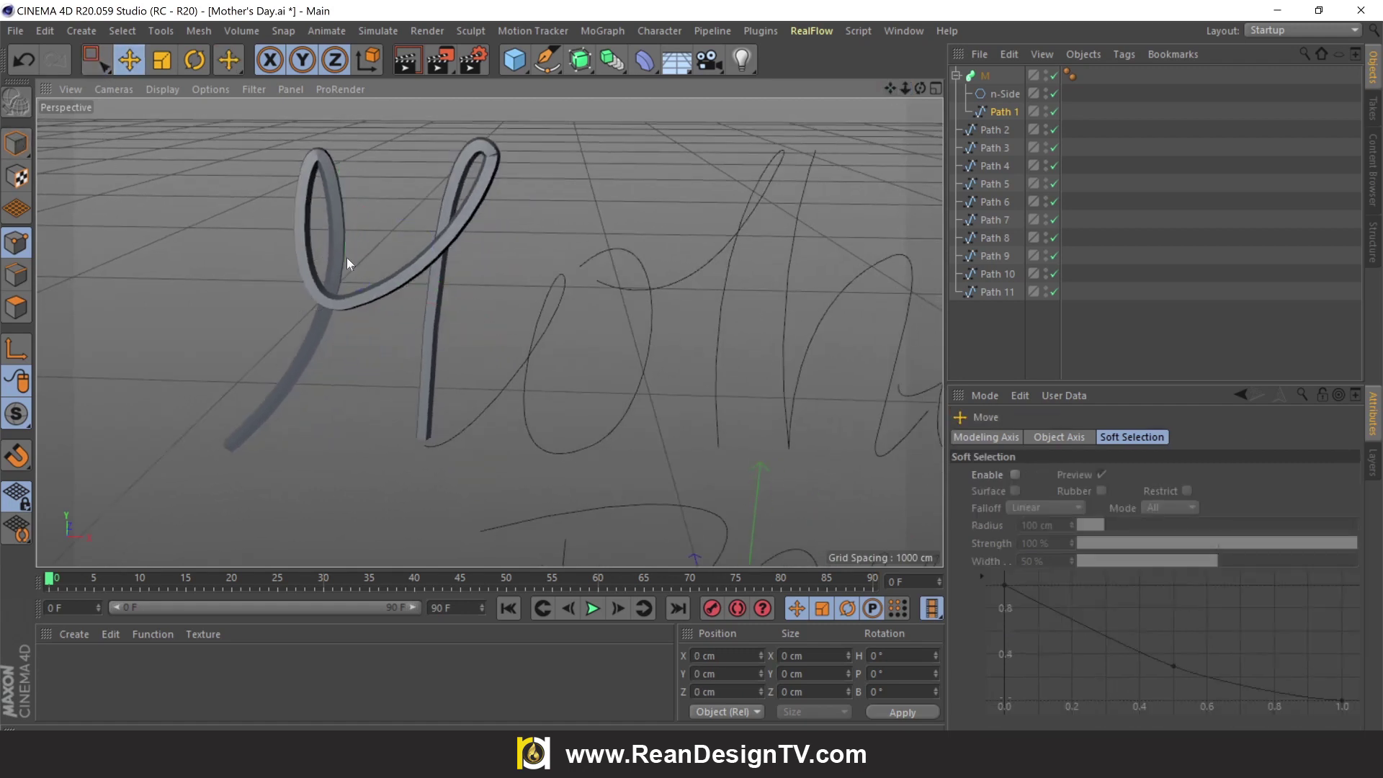
left_click(984, 75)
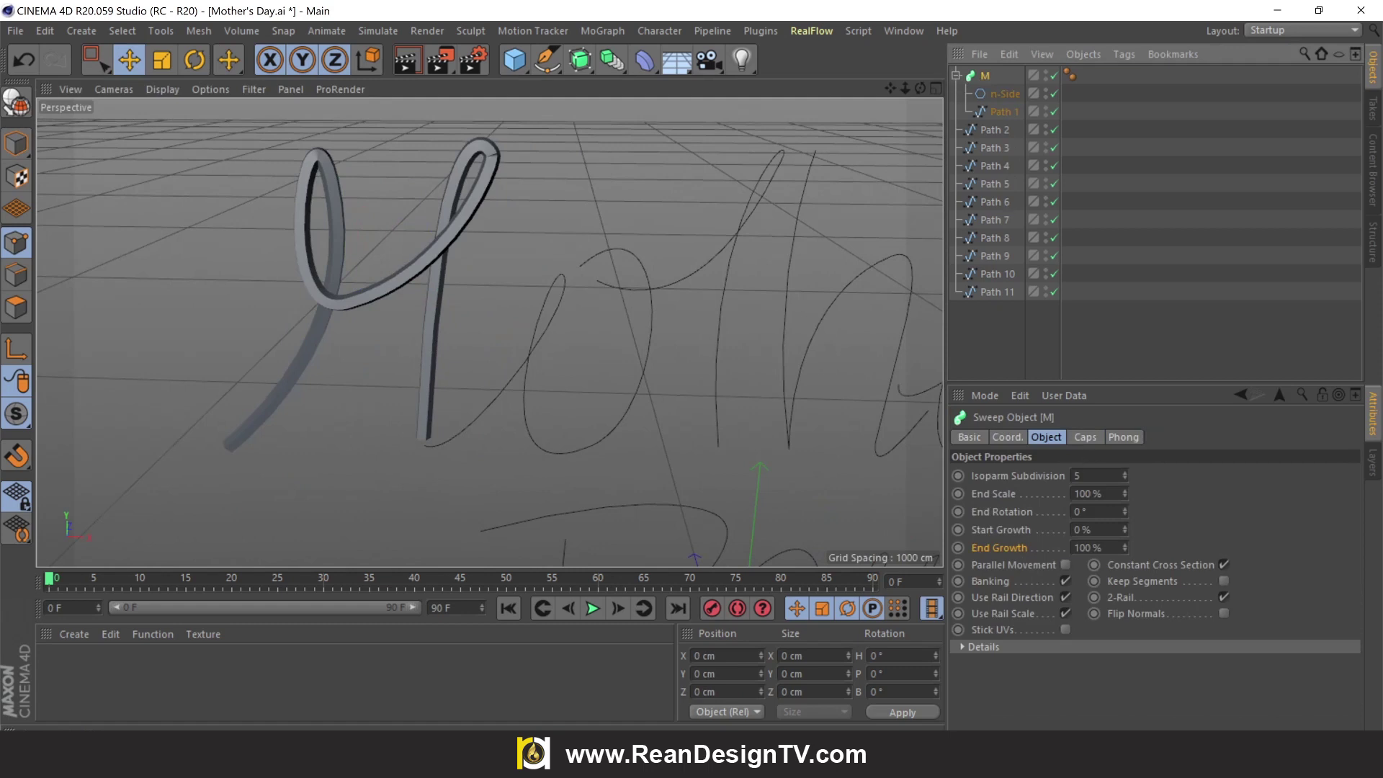
left_click(962, 648)
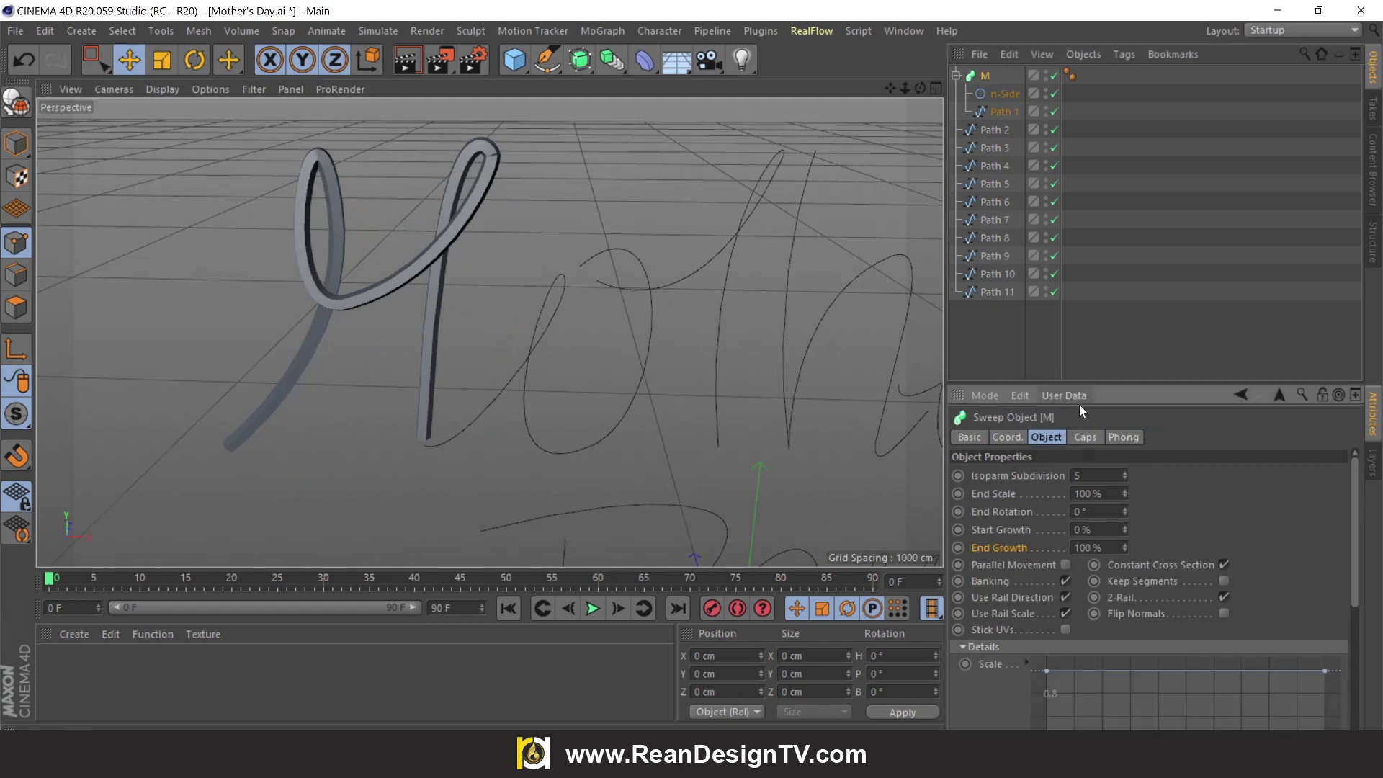
left_click_drag(1144, 382, 1144, 326)
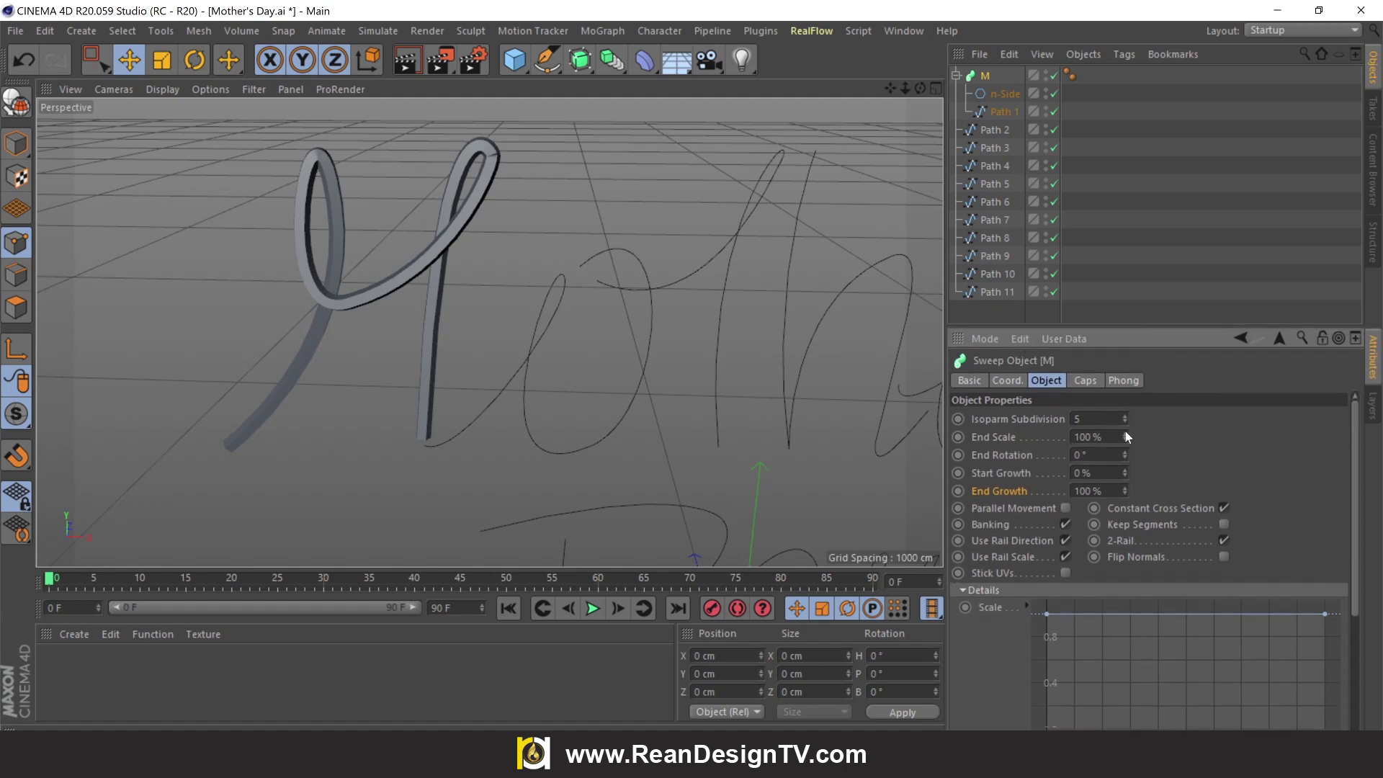
left_click_drag(1356, 474, 1355, 560)
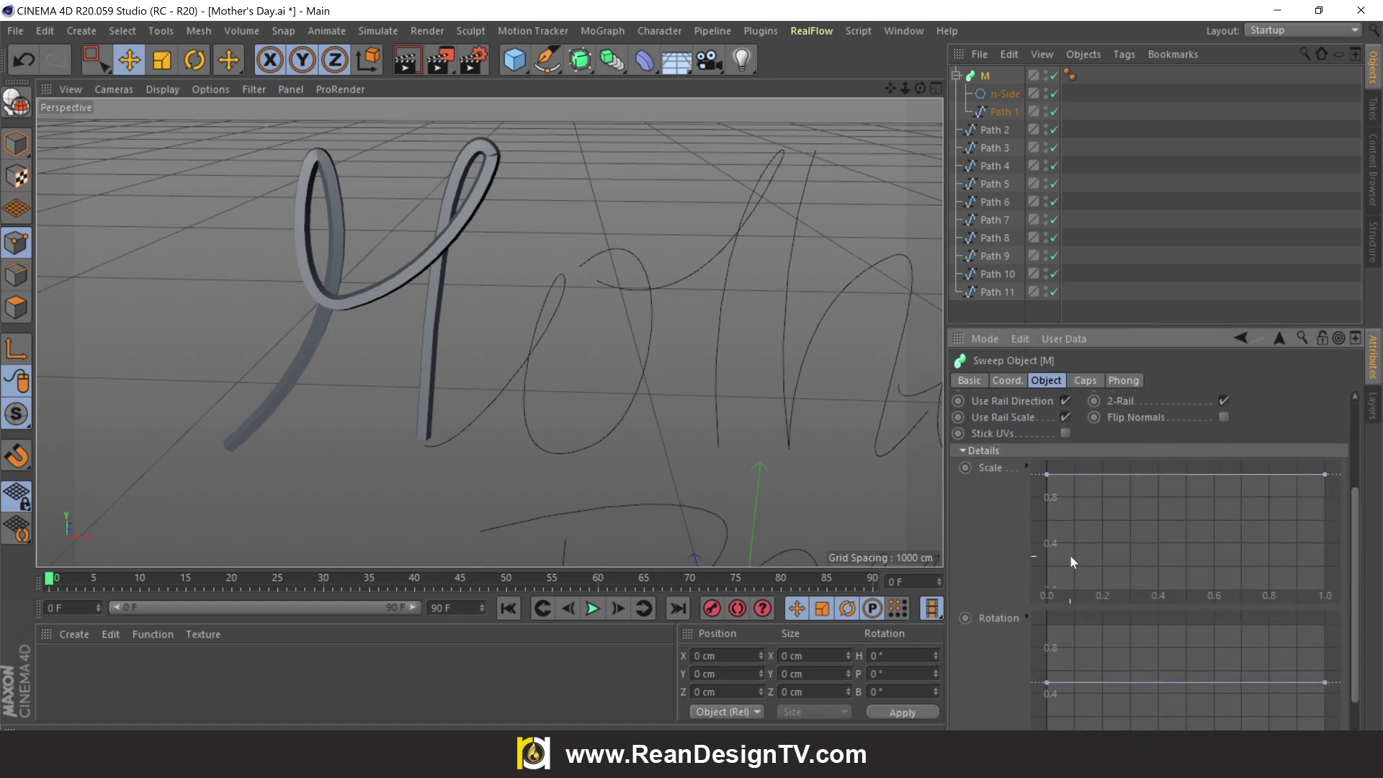
left_click(1046, 475)
mouse_move(1051, 597)
left_mouse_down()
mouse_move(1041, 574)
mouse_move(1048, 591)
mouse_move(1081, 534)
left_mouse_up()
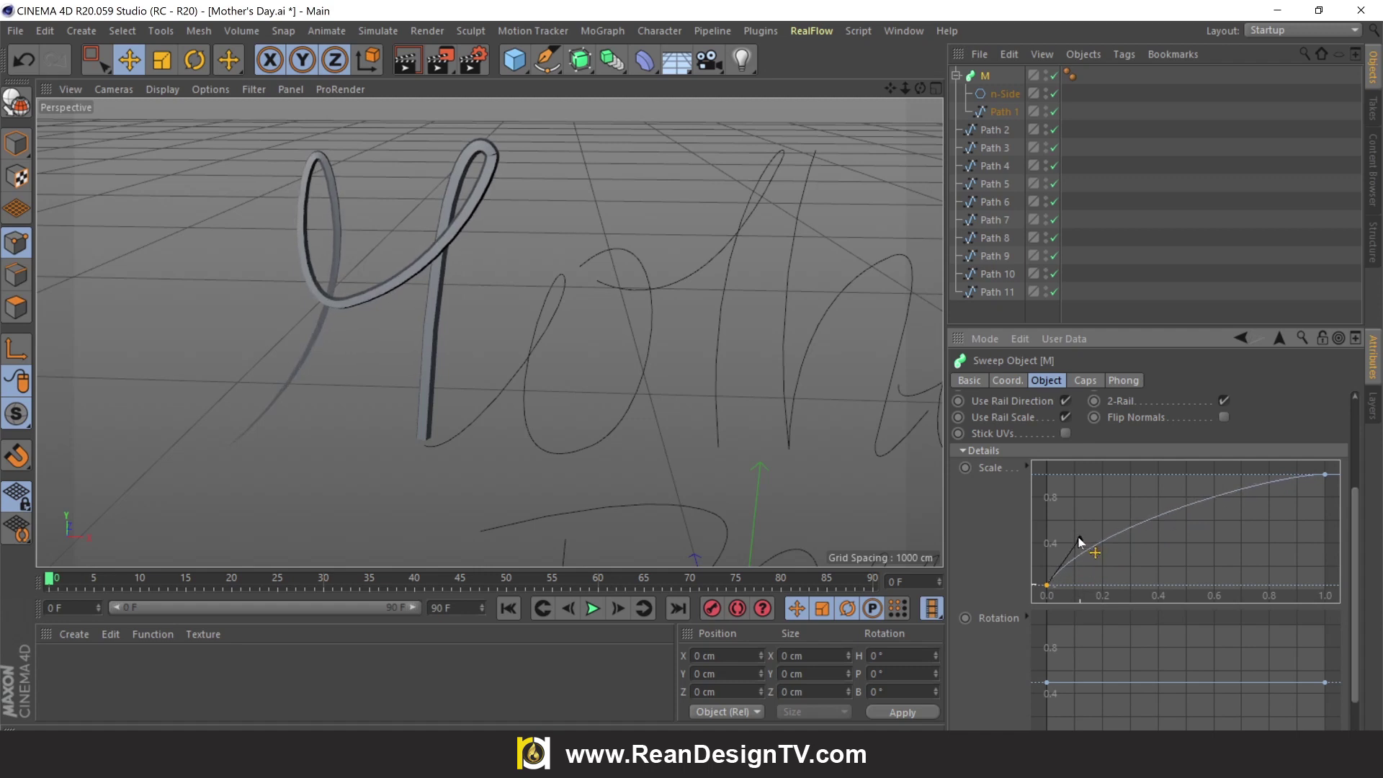
Create a new material Mat and apply it to the M tube
double_click(85, 669)
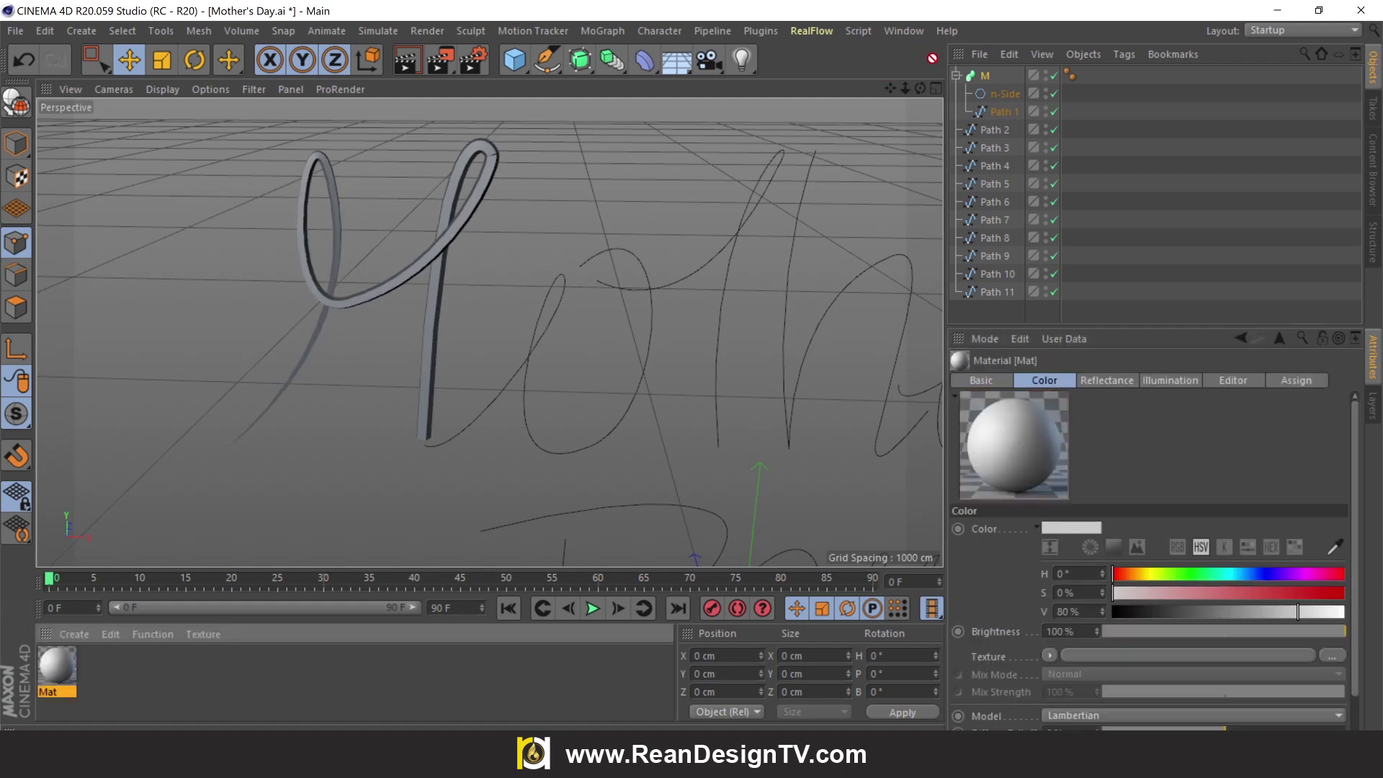
left_click_drag(932, 57, 982, 84)
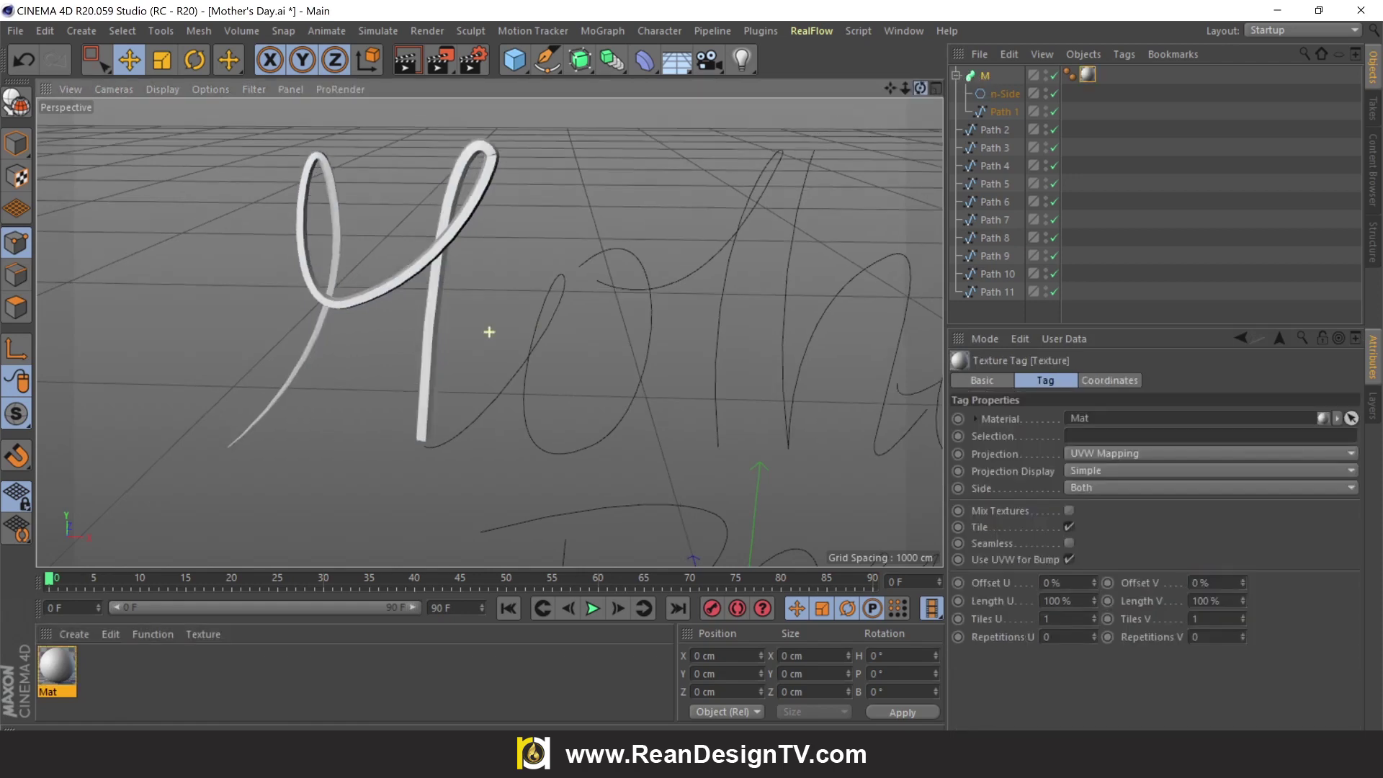
left_click(983, 78)
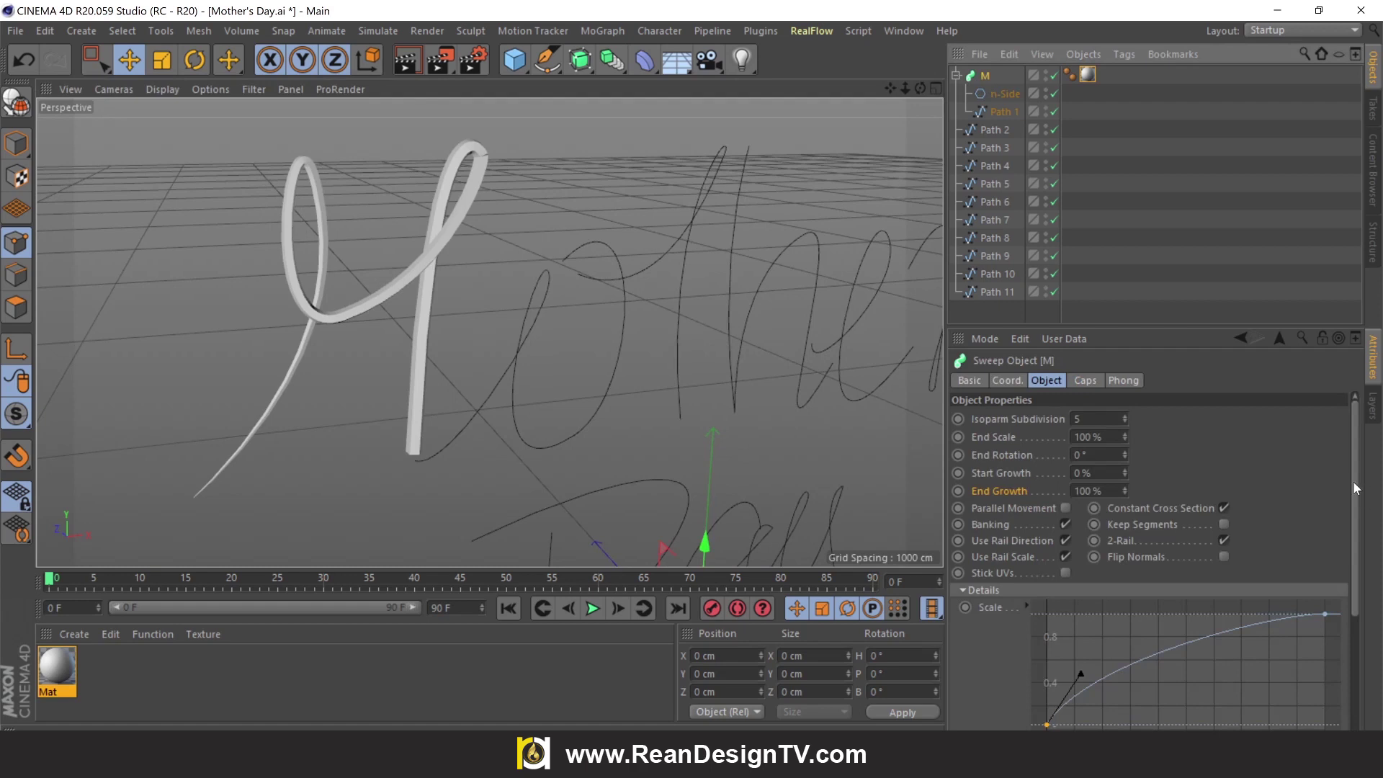
Flatten the Scale curve into an even ramp and add a midpoint
left_click_drag(1354, 482, 1344, 612)
mouse_move(1081, 492)
left_mouse_down()
mouse_move(1085, 534)
mouse_move(1050, 439)
mouse_move(1049, 547)
left_mouse_up()
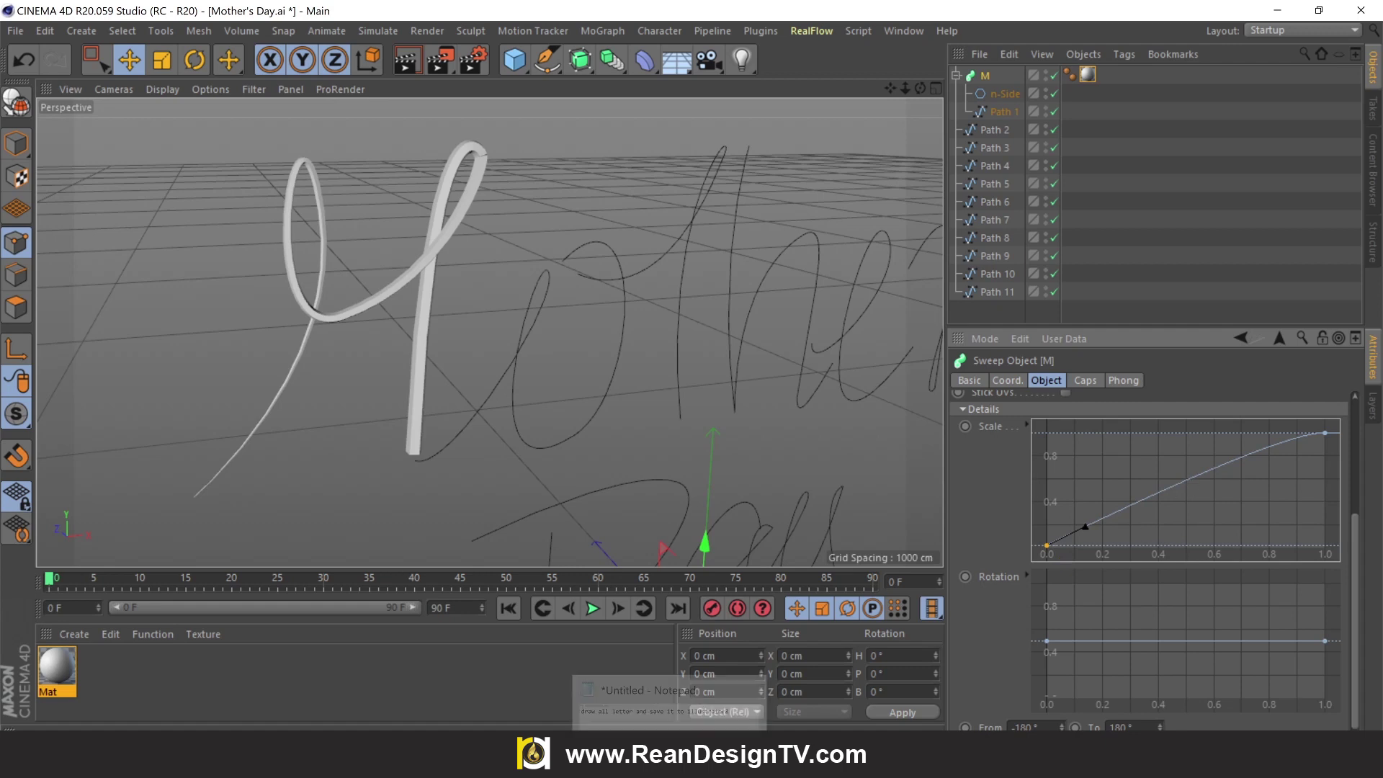
left_click(1186, 478)
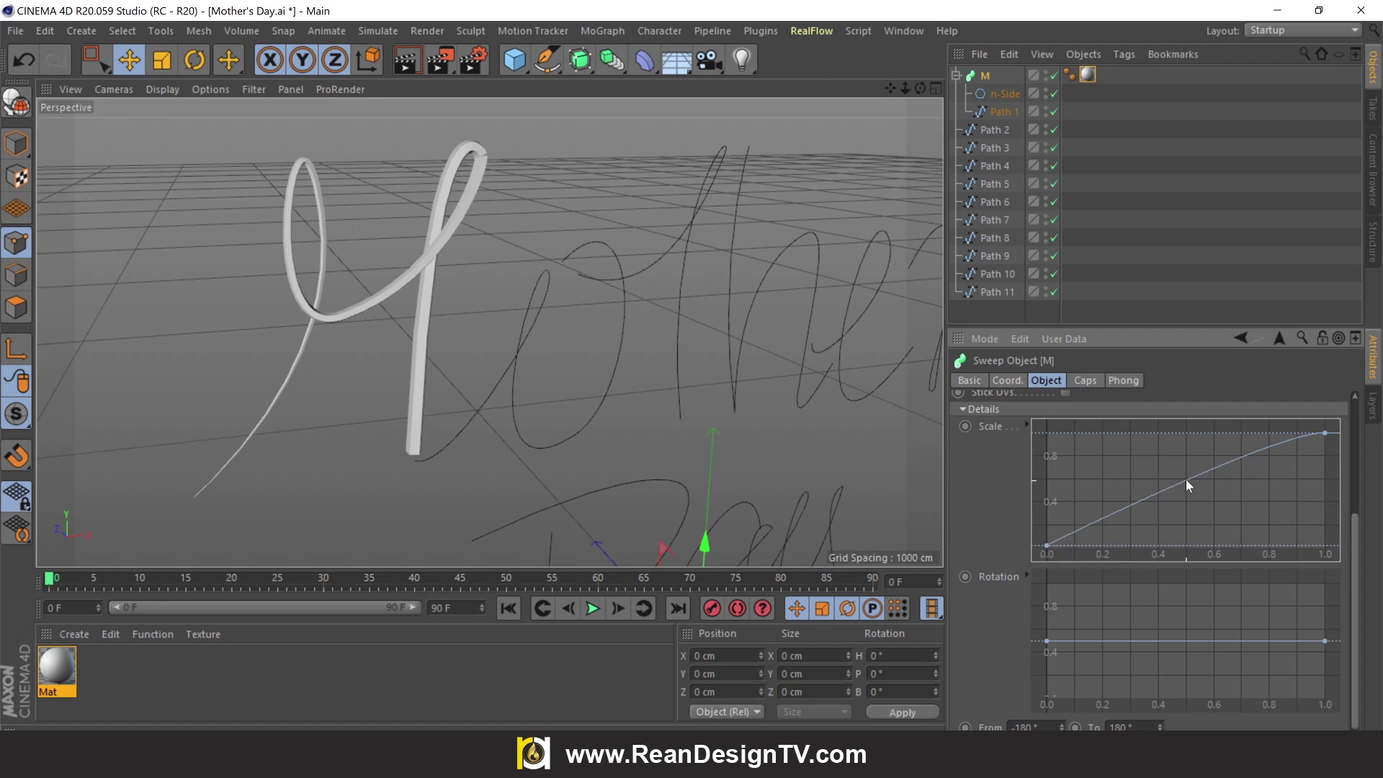
left_click(1186, 478, "ctrl")
Replace the Notepad note with 'add point by hold CTRL and Click'
key("alt+Tab")
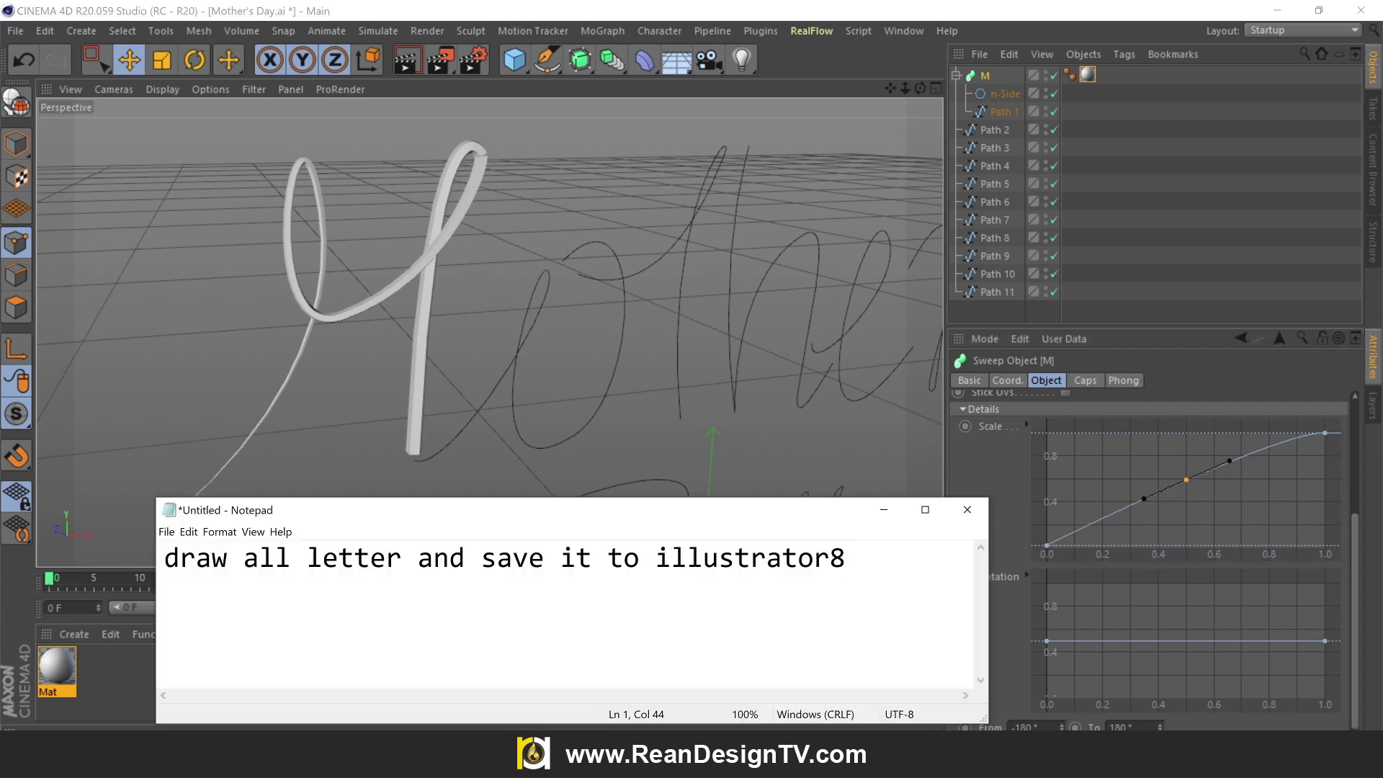
key("ctrl+a")
type("a")
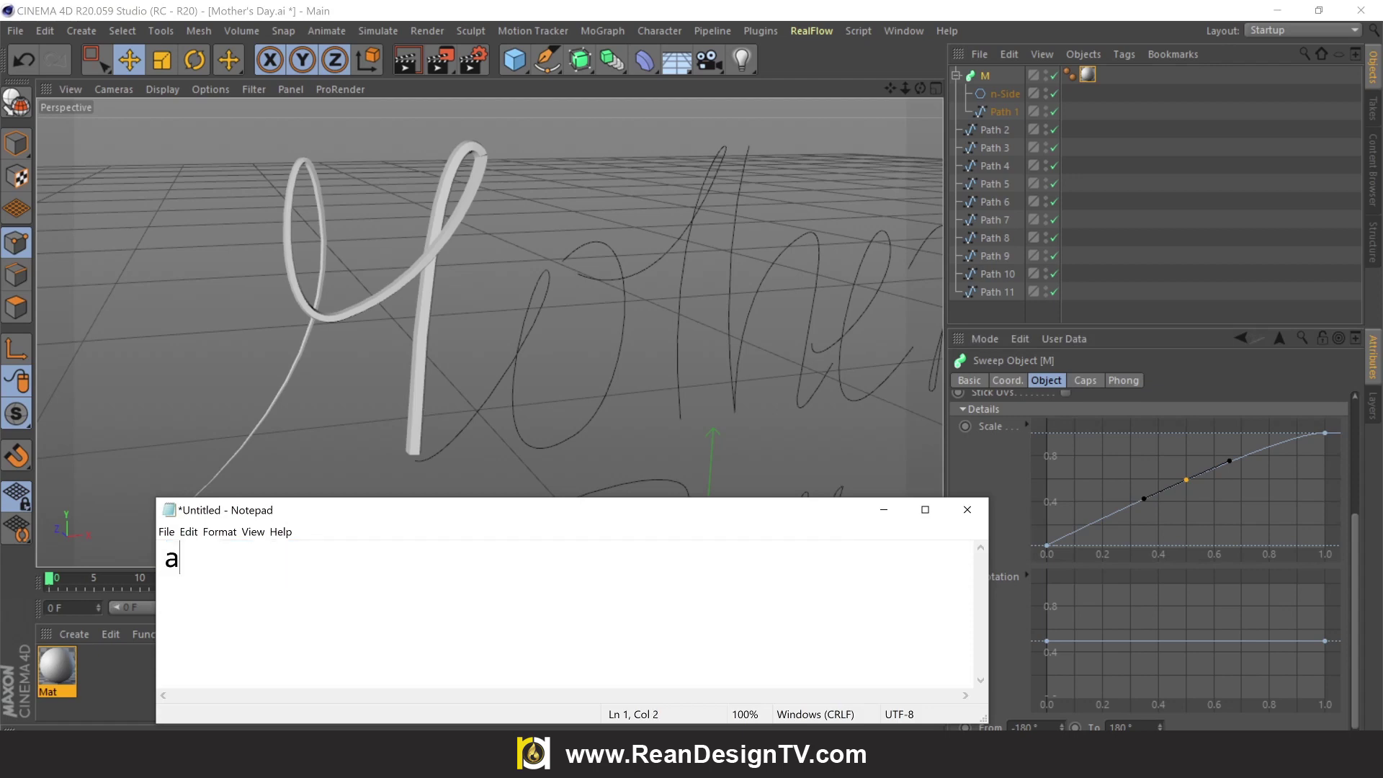
type("dd point ")
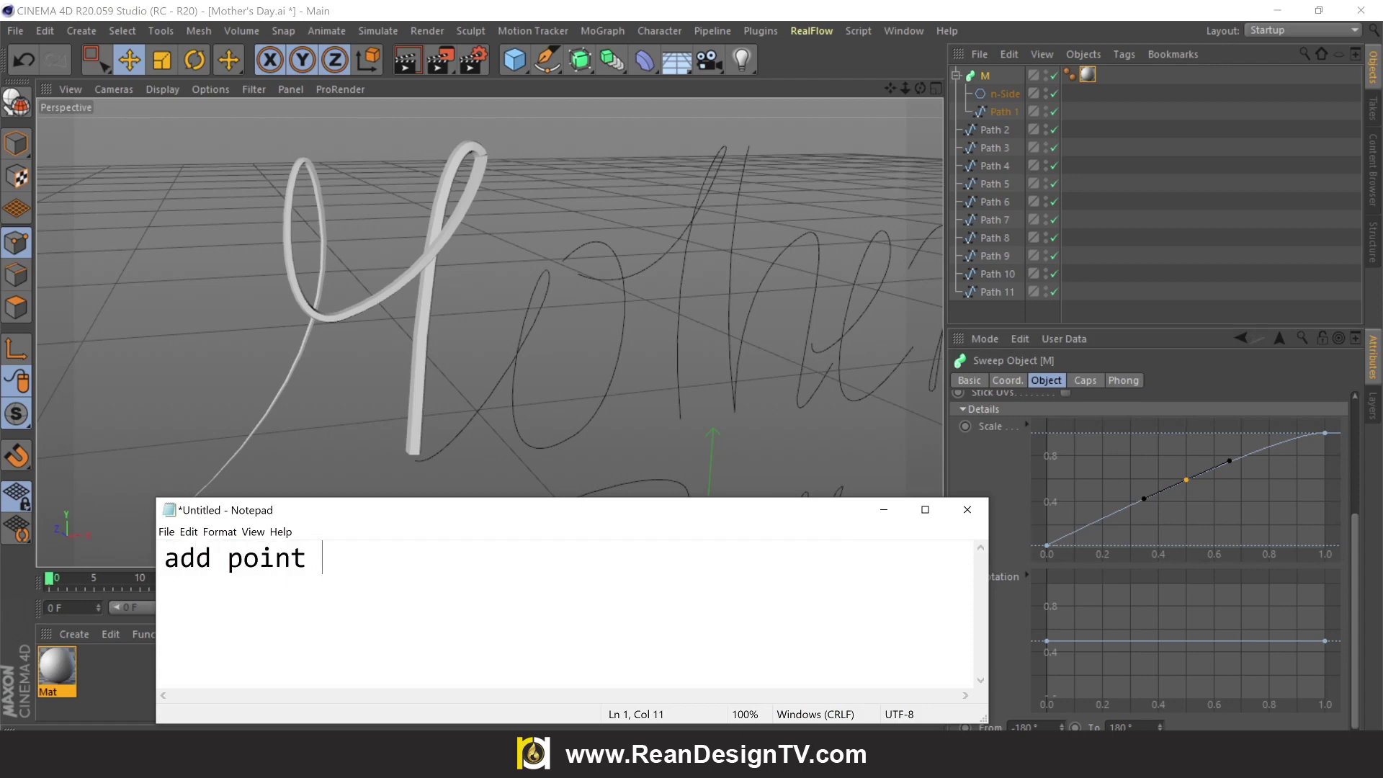
type("by hold ")
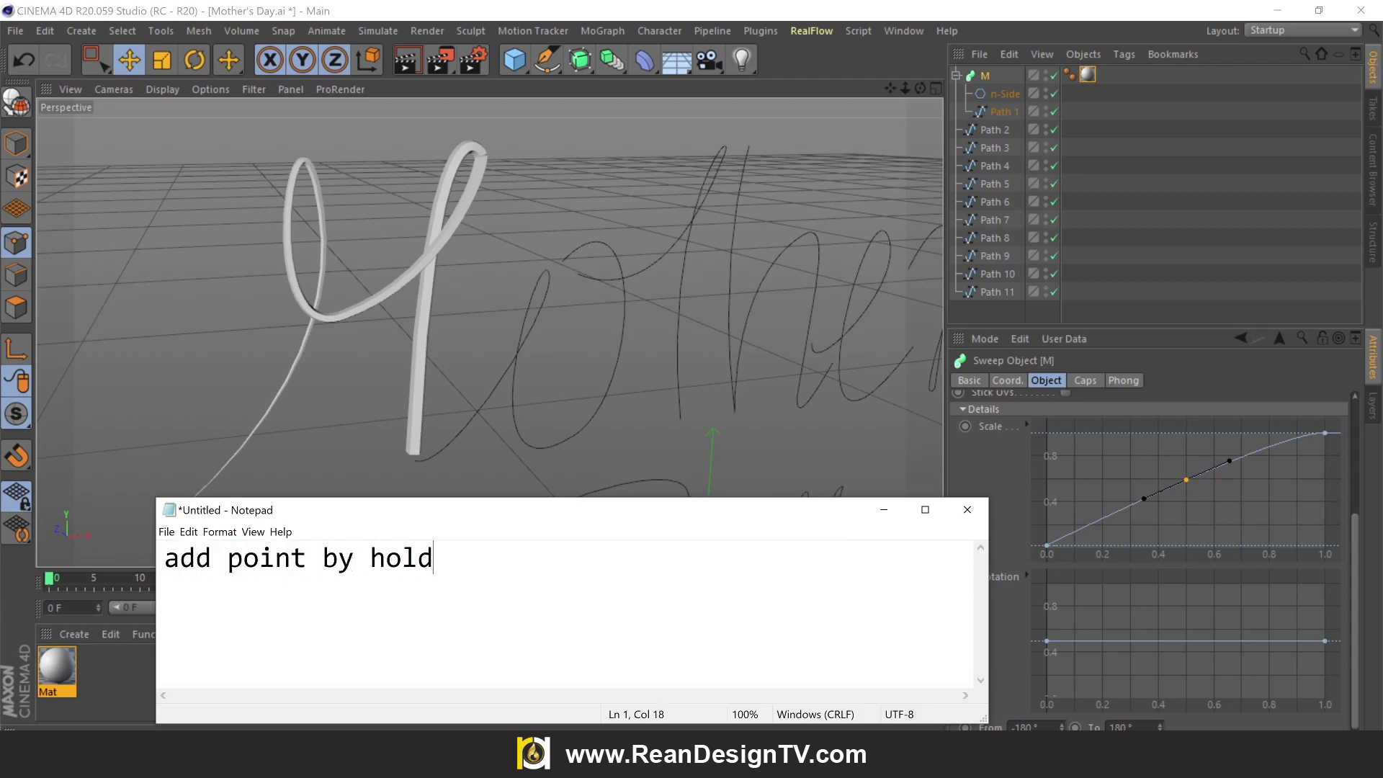
type("C")
type("TRL ")
type("and Click")
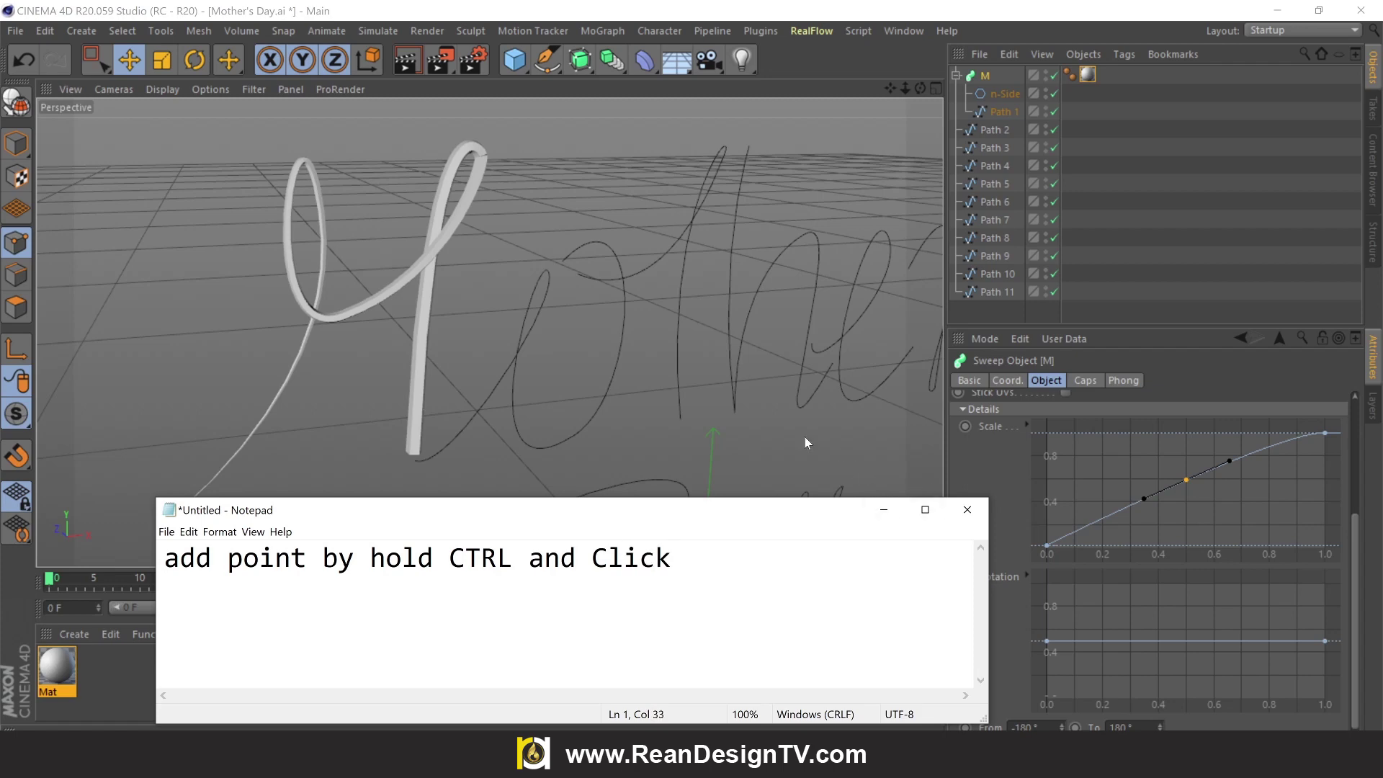
Shape Sweep M's Scale curve into an arch: midpoint raised, both ends dropped toward 0
key("alt+Tab")
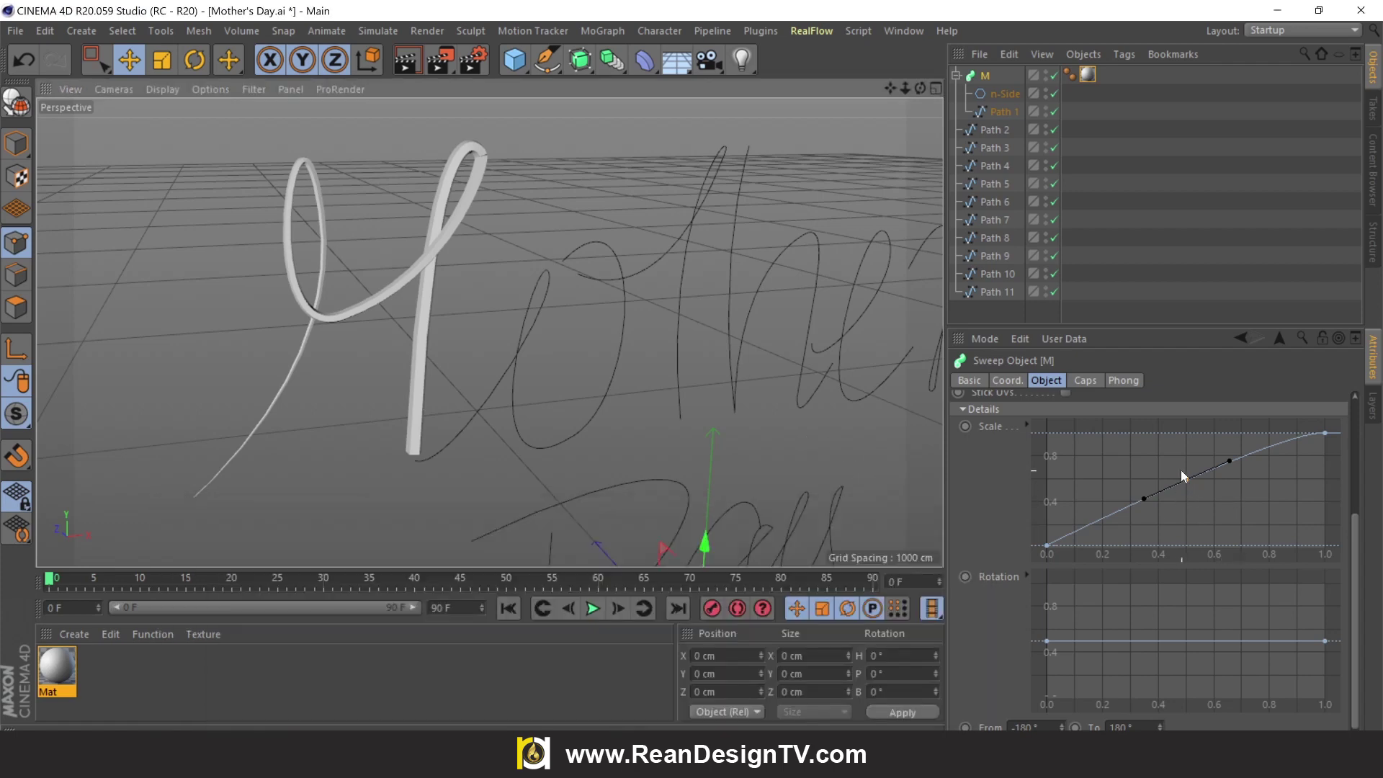
left_click_drag(1186, 483, 1156, 435)
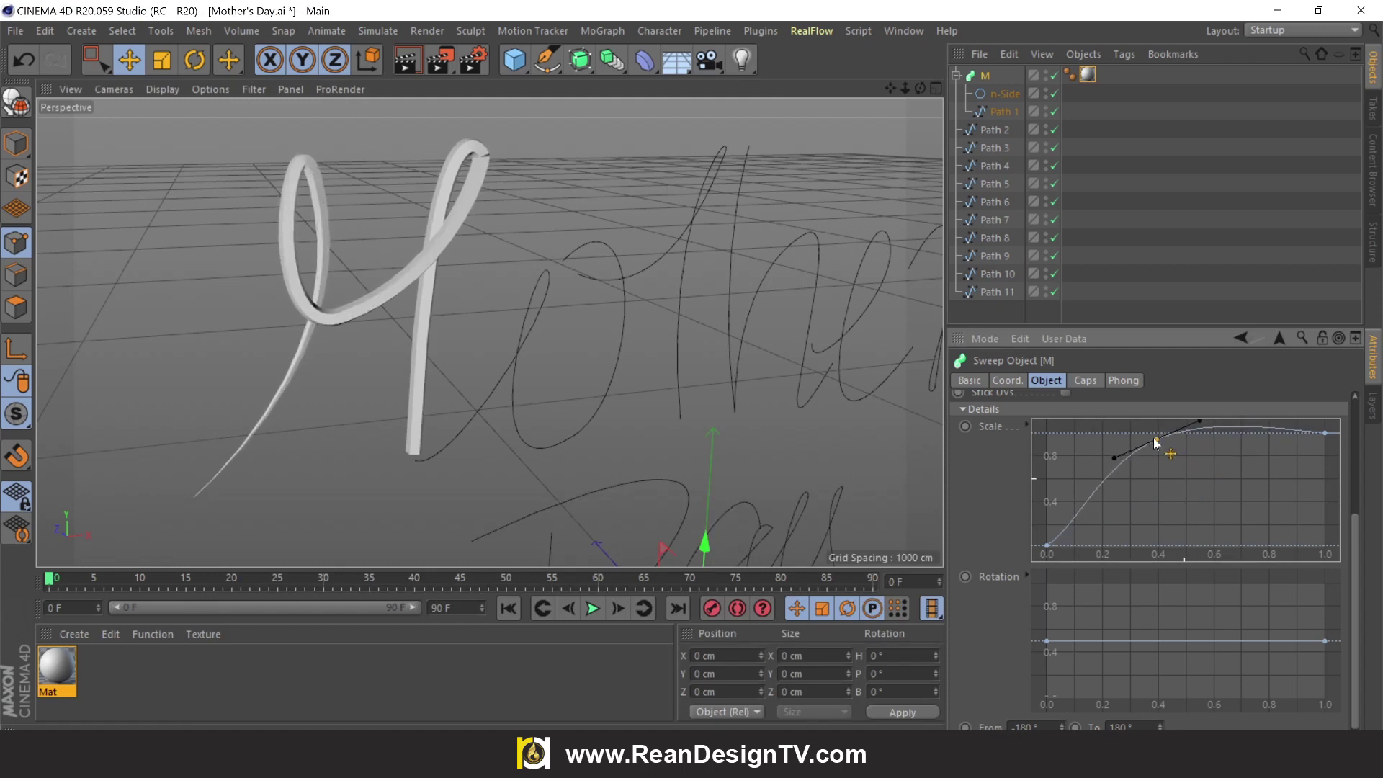
left_click_drag(1326, 433, 1321, 546)
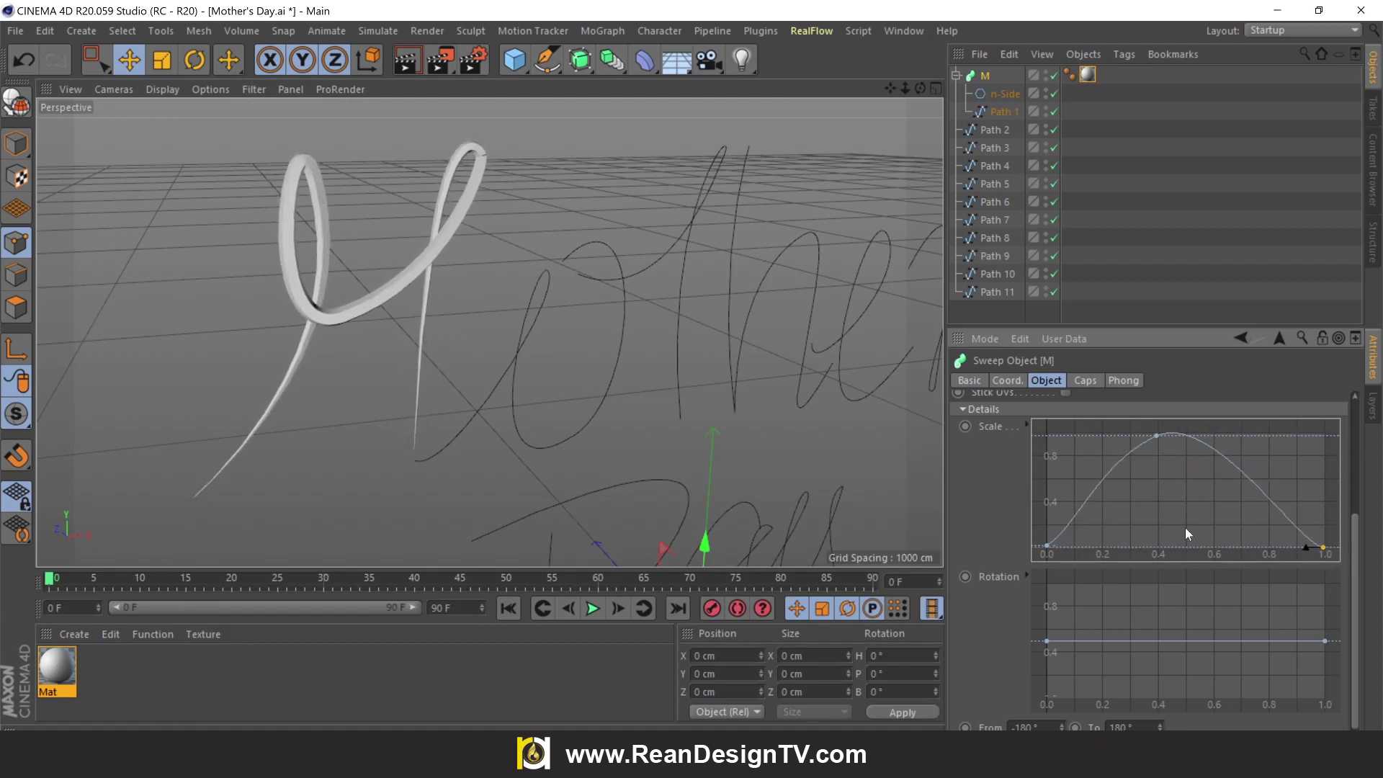
left_click_drag(1307, 548, 1330, 512)
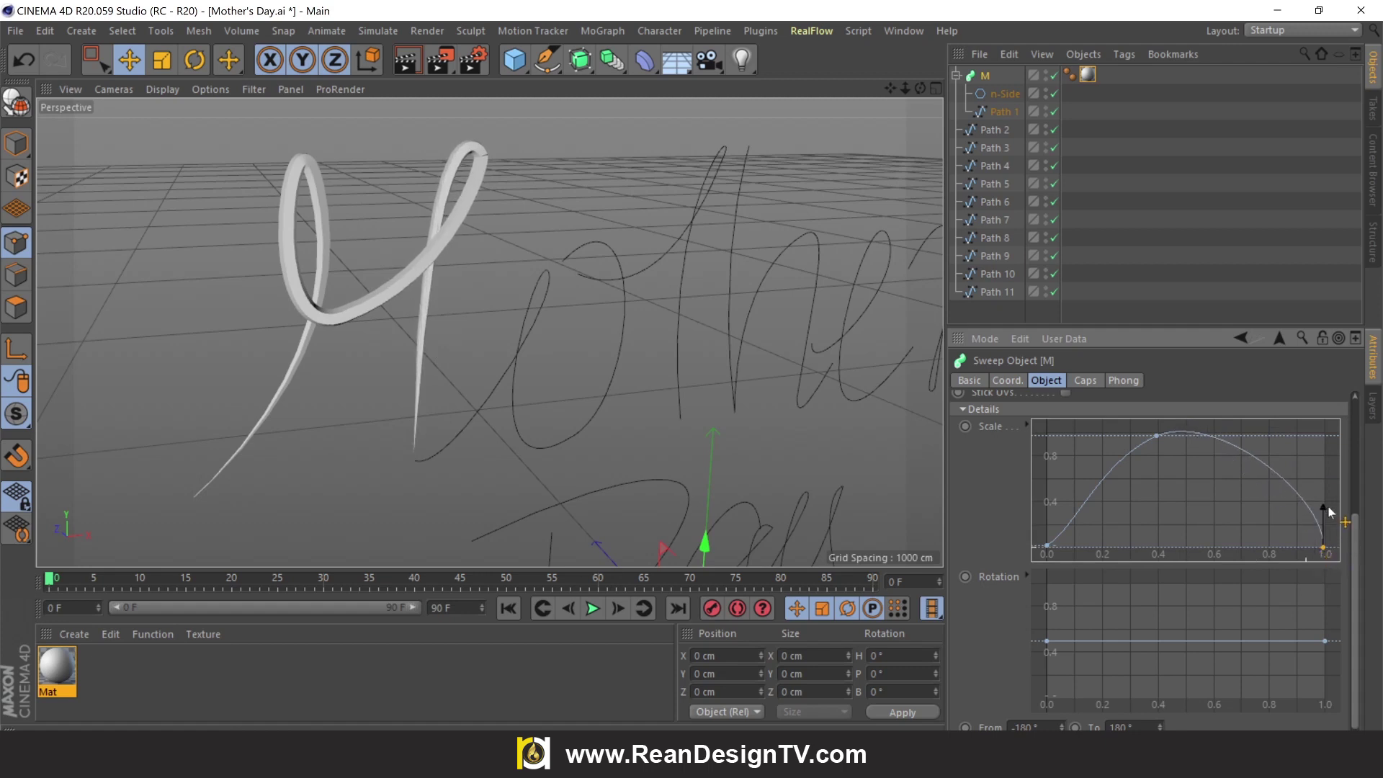
mouse_move(1154, 434)
left_mouse_down()
mouse_move(1224, 436)
mouse_move(1182, 438)
left_mouse_up()
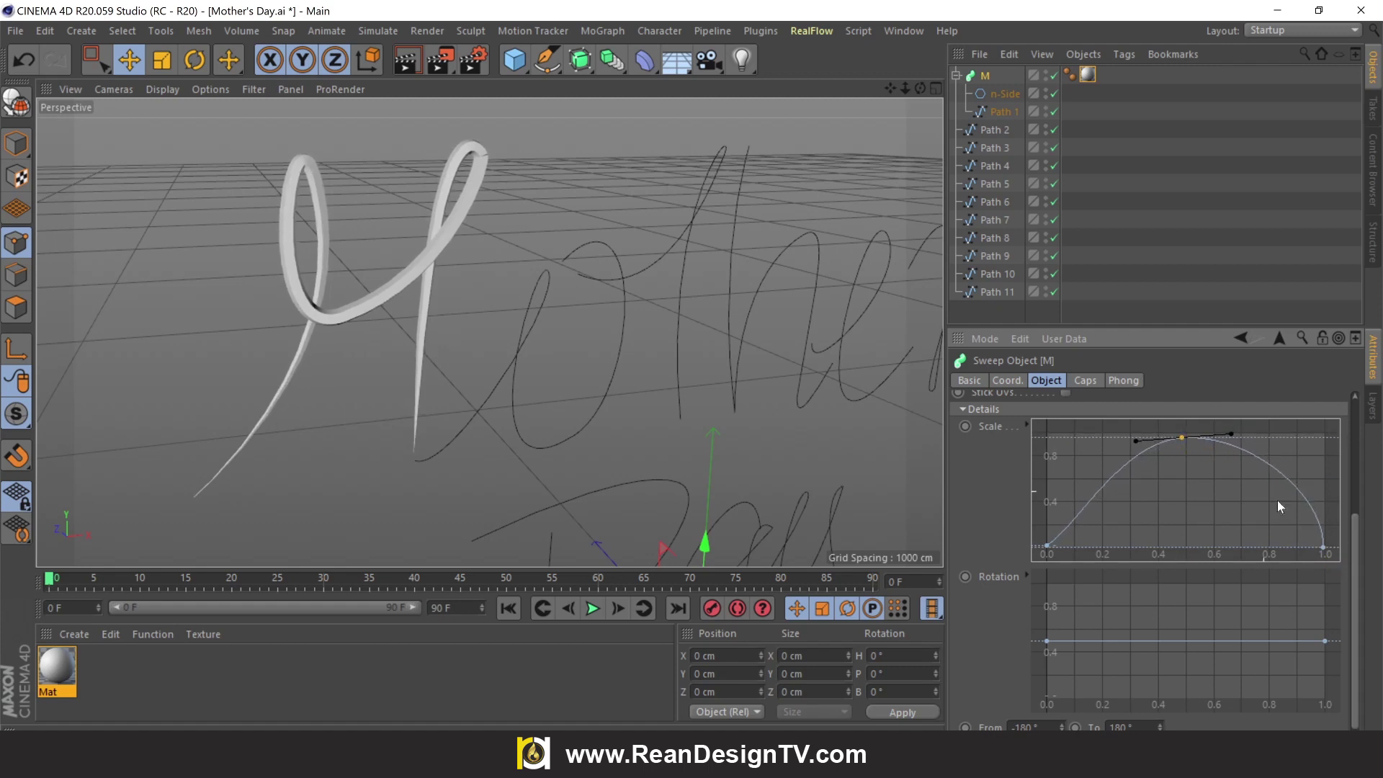
left_click(1323, 547)
left_click_drag(1323, 508, 1289, 506)
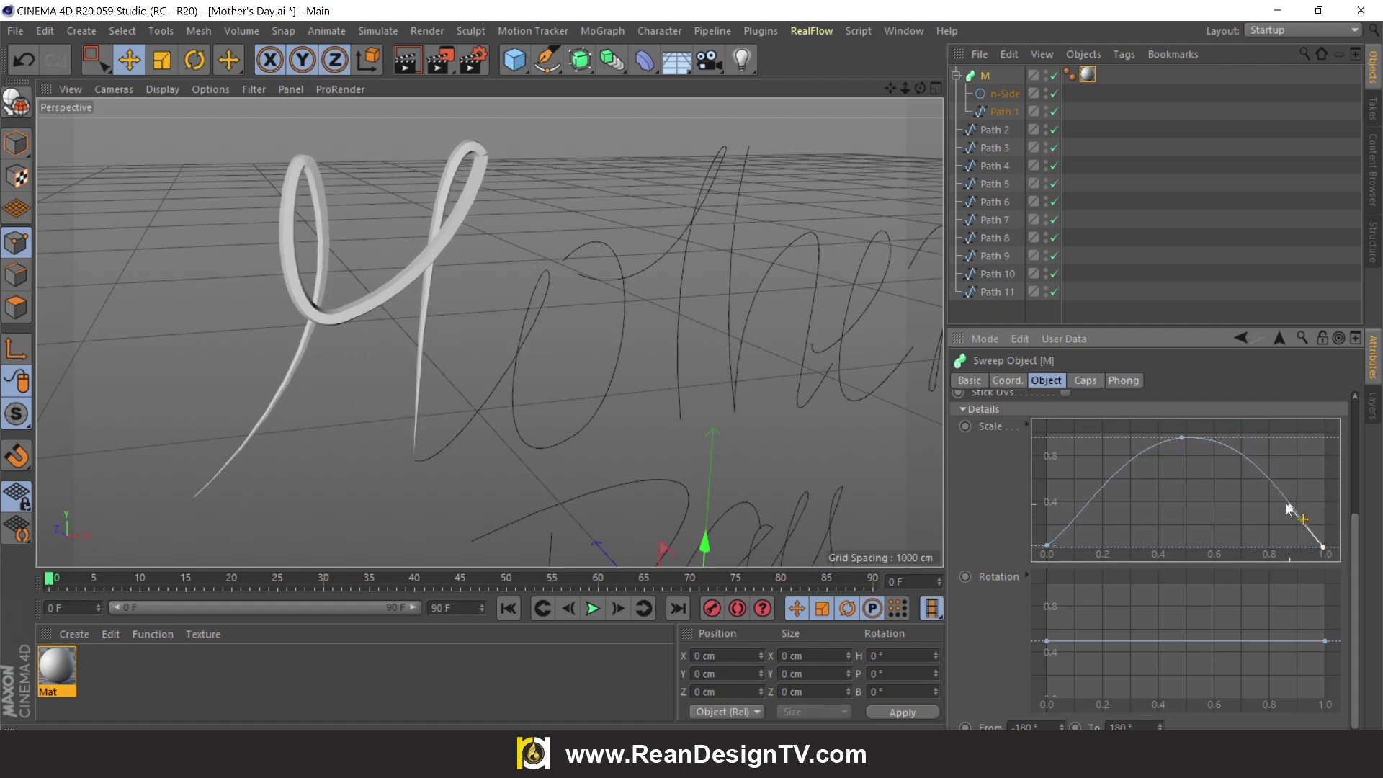
left_click(1047, 546)
left_click_drag(1047, 545, 1054, 526)
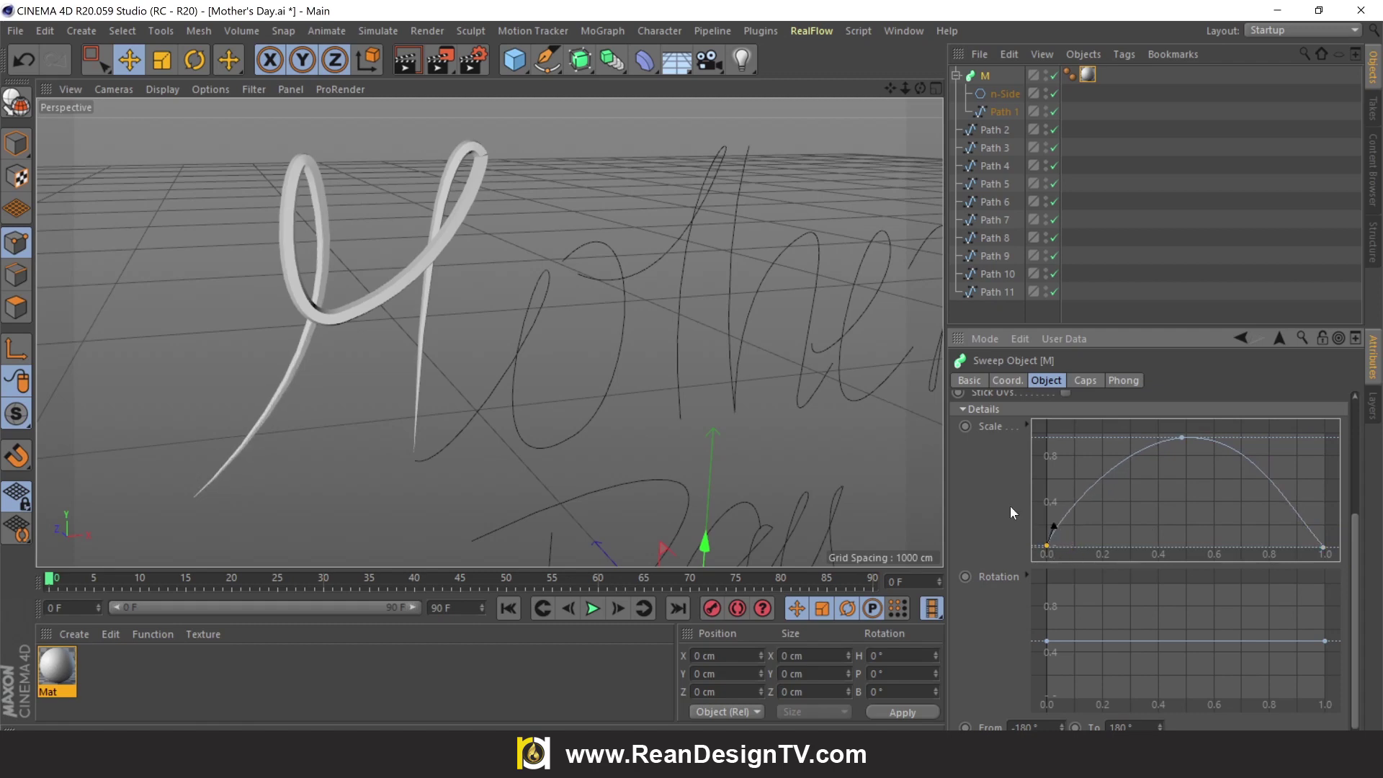
mouse_move(920, 88)
left_mouse_down()
mouse_move(893, 116)
mouse_move(909, 87)
mouse_move(893, 85)
left_mouse_up()
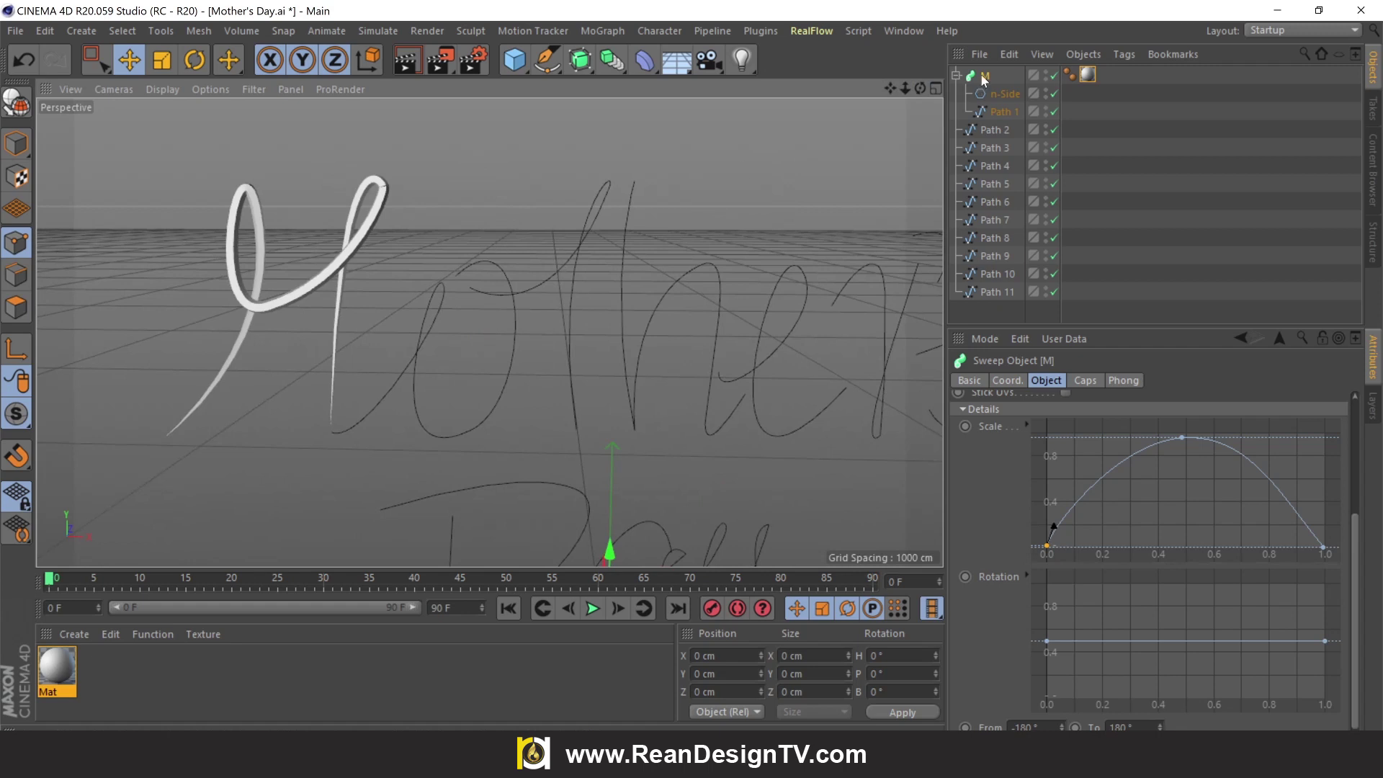
Collapse M and change the Notepad tip to 'Let's copy and replace spline or path'
left_click(956, 75)
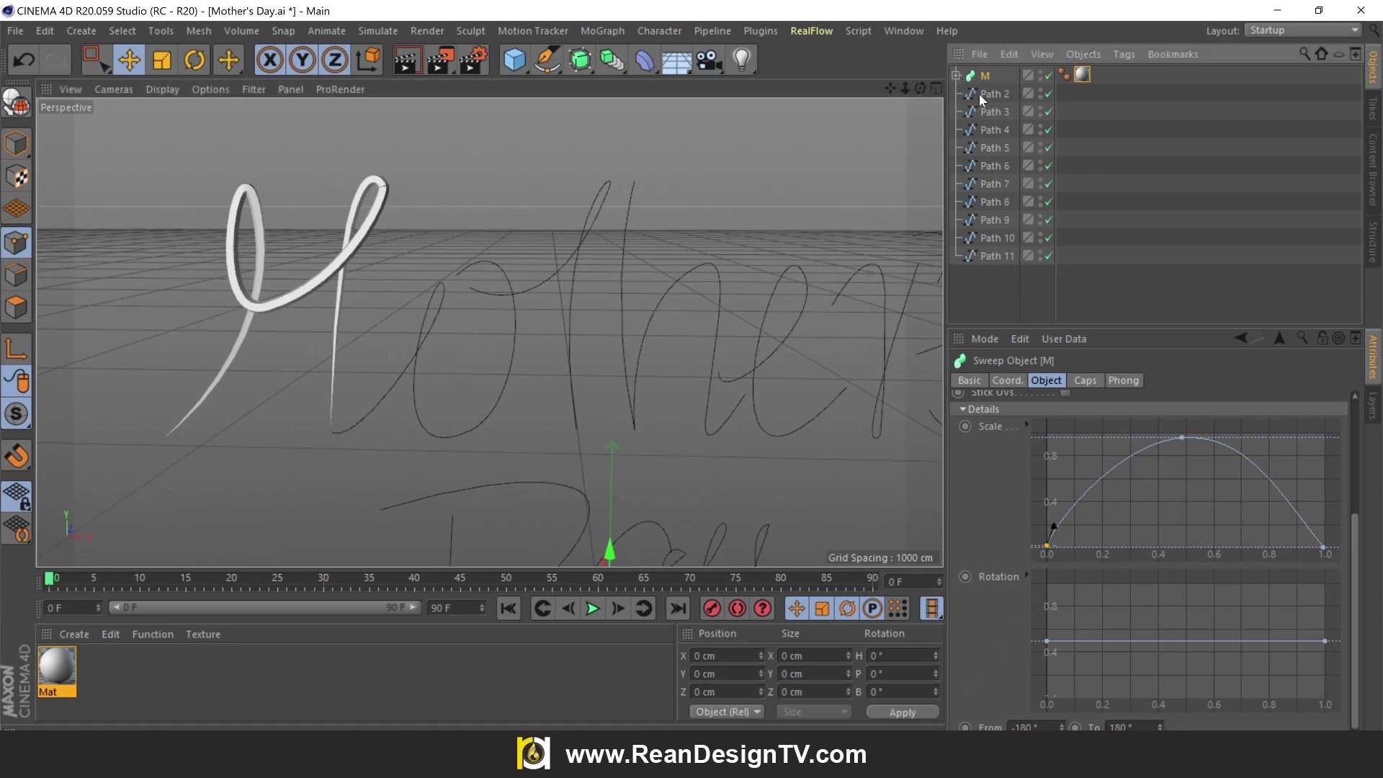
key("alt+Tab")
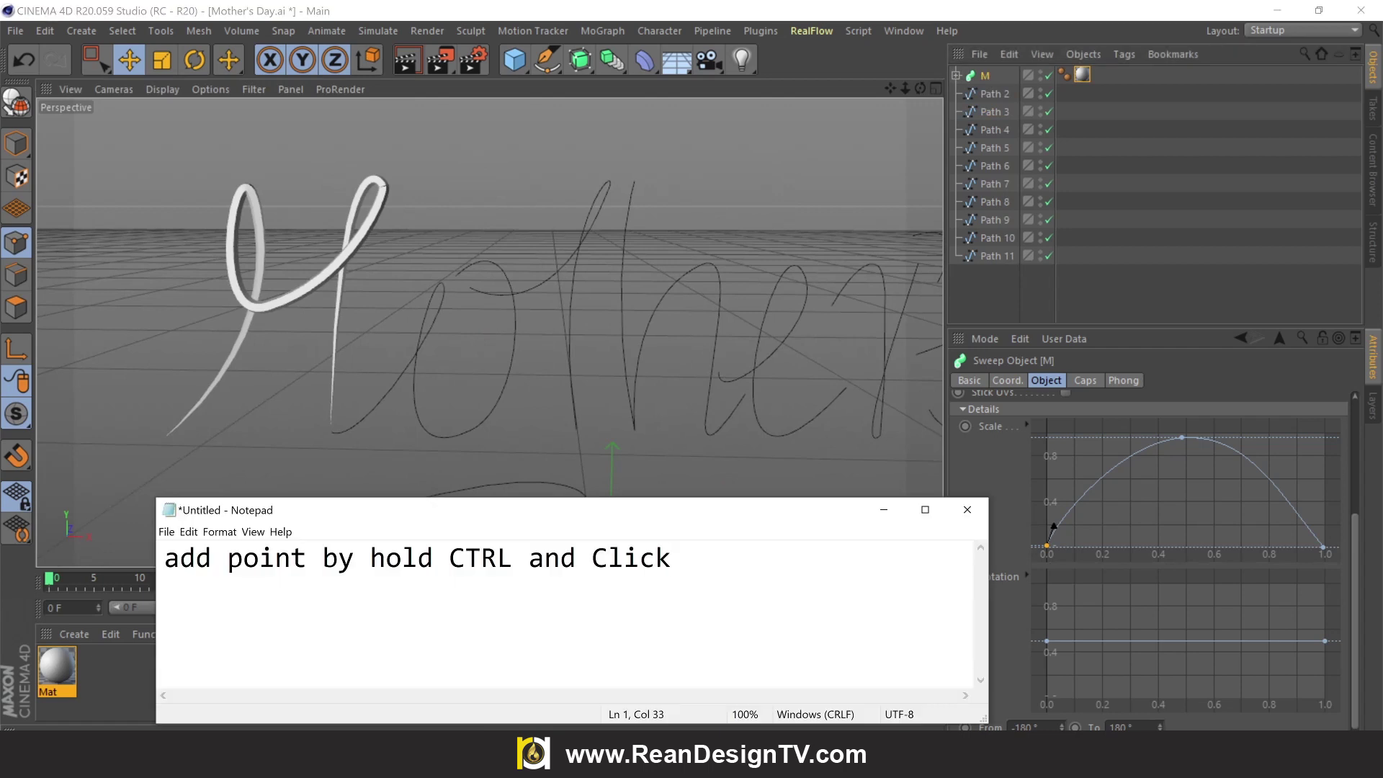
key("ctrl+a")
type("Le")
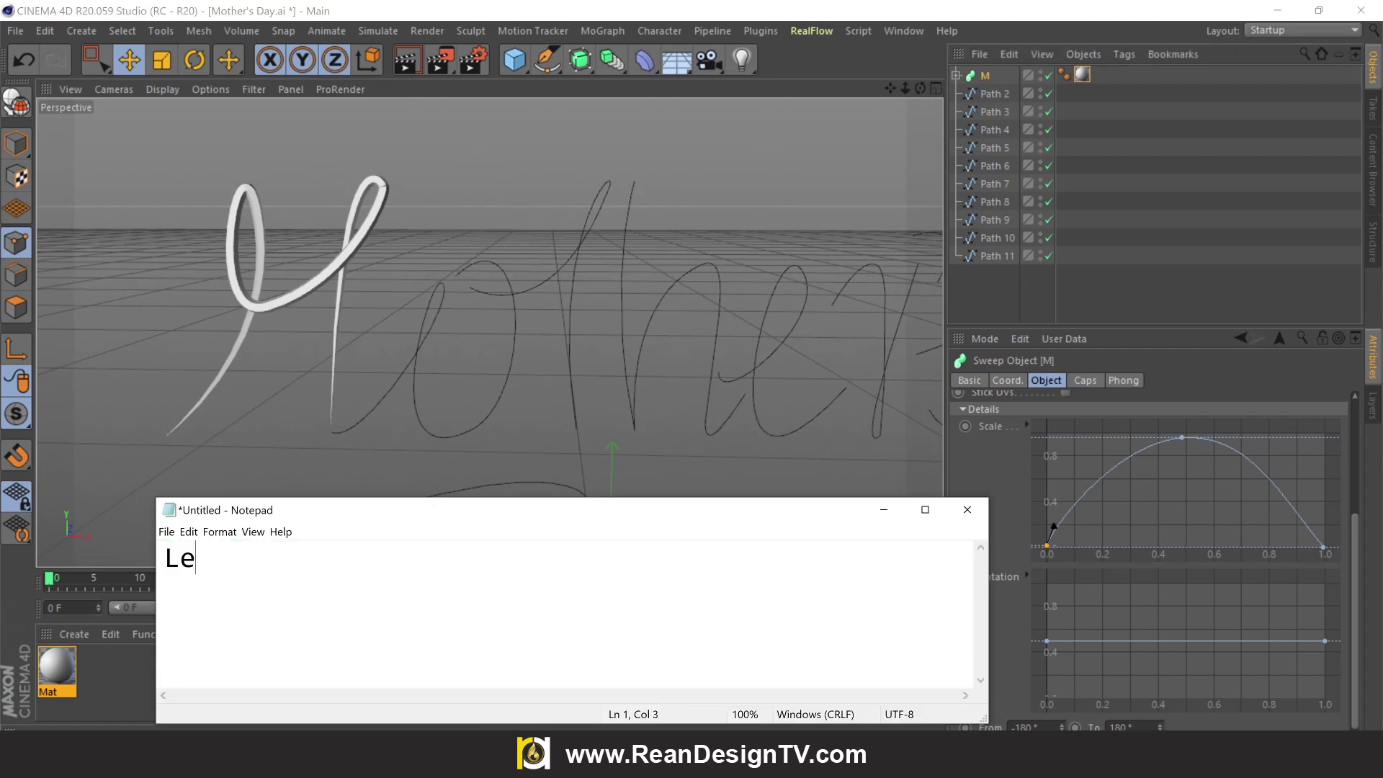
type("t's cop")
type("y and ")
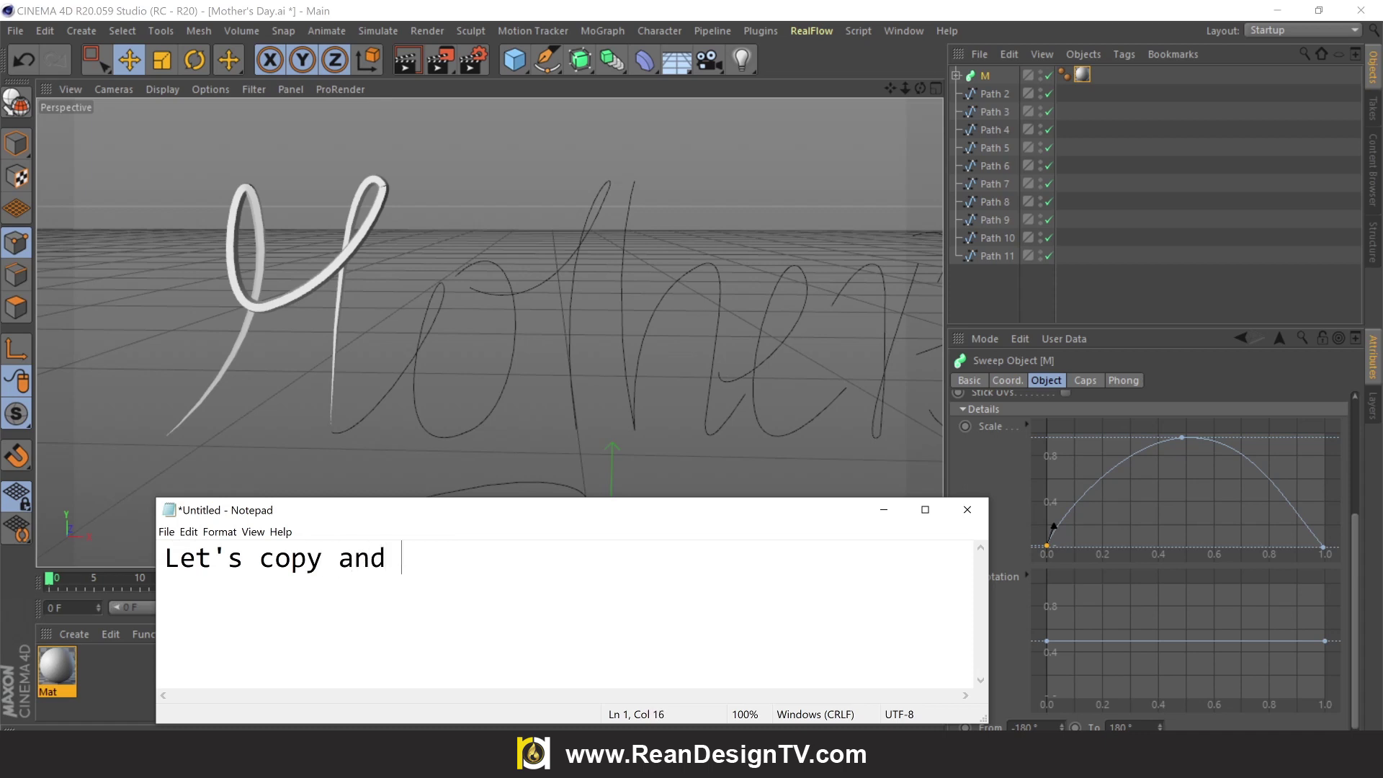
type("replace ")
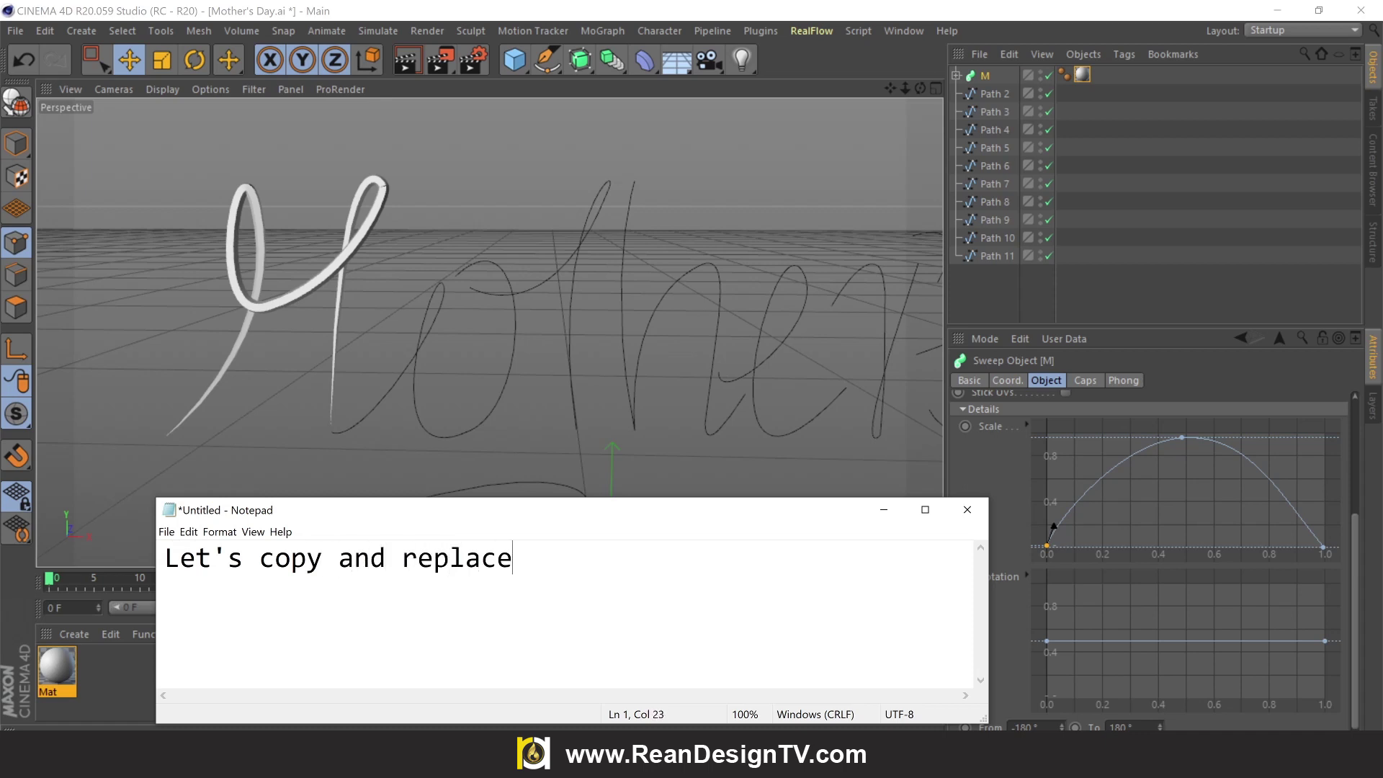
type("splin")
type("e or ")
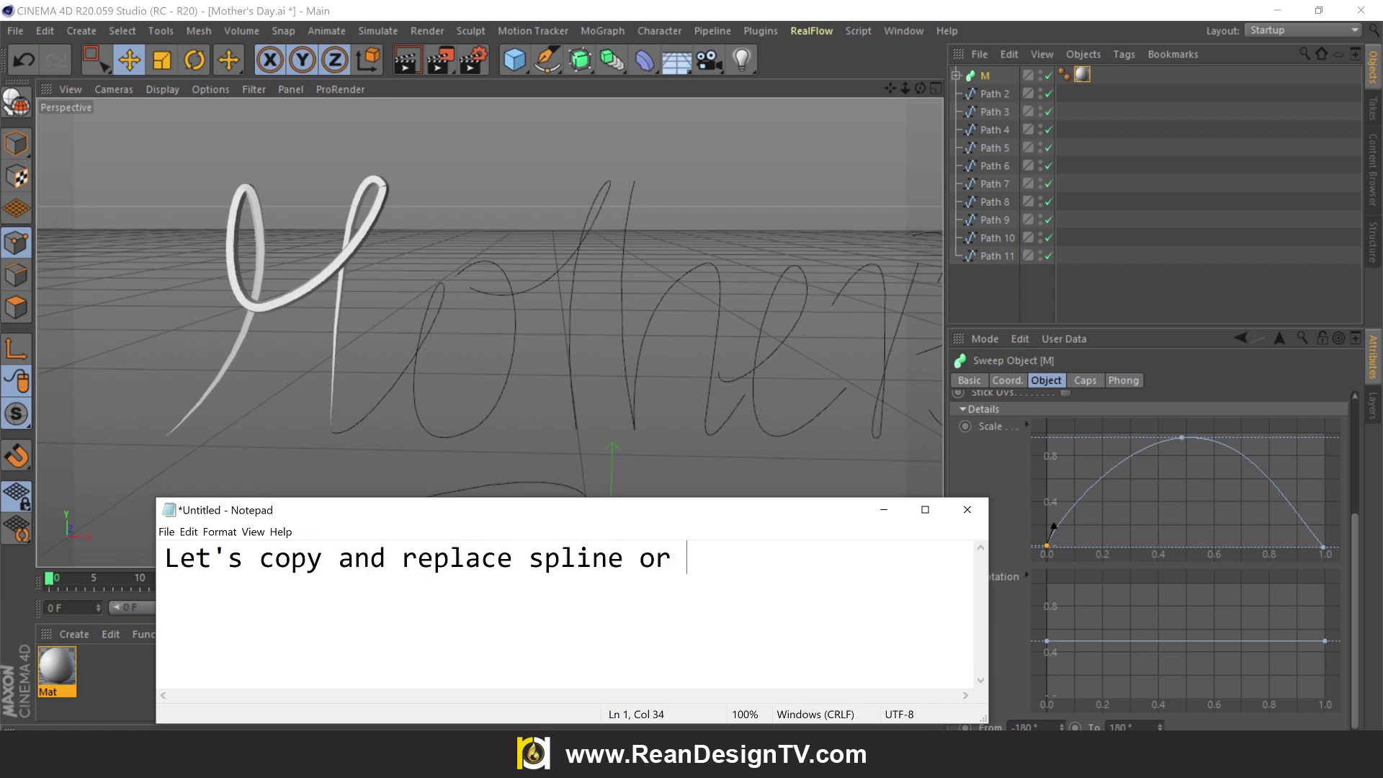
type("pat")
type("n")
key("BackSpace")
type("h")
left_click(654, 447)
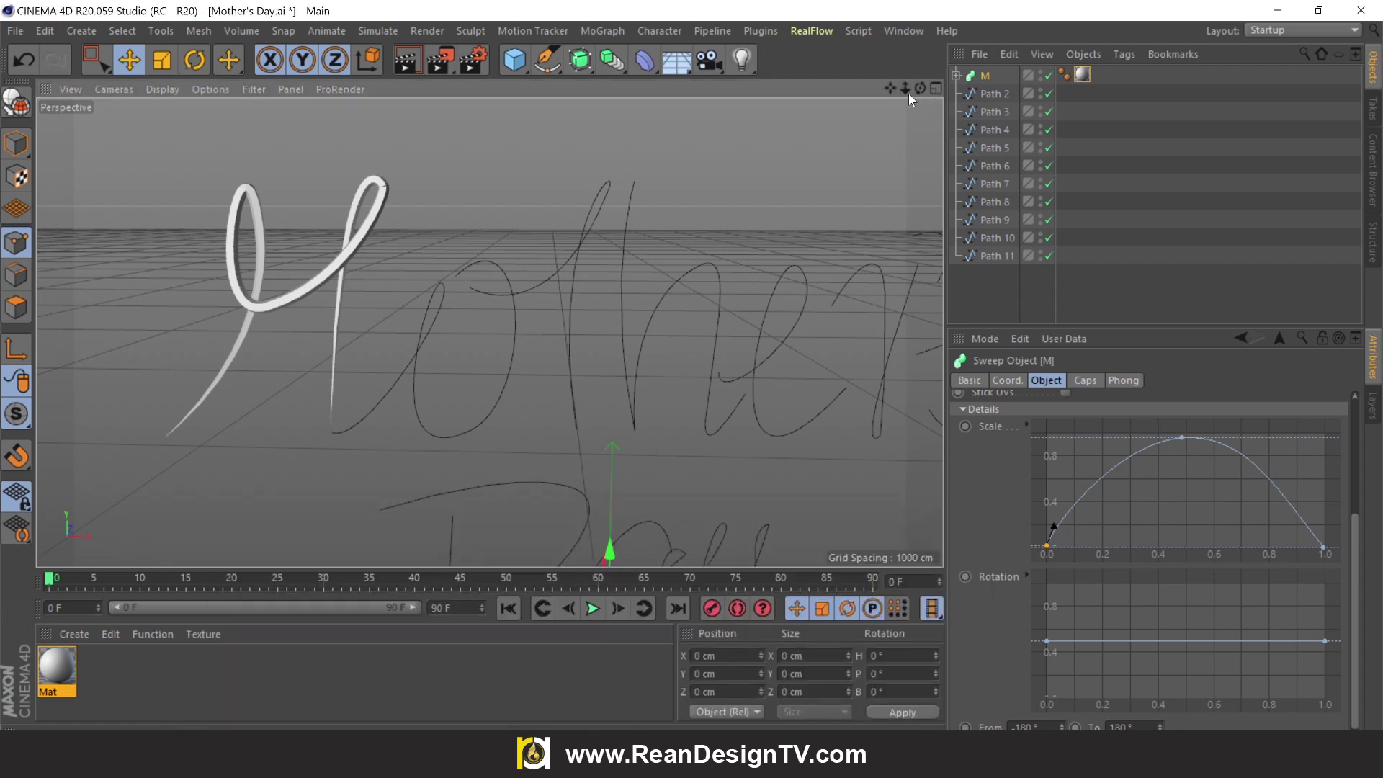
Duplicate the M sweep as O and place it second after M
scroll(488, 330, "down", 2)
scroll(487, 330, "down", 2)
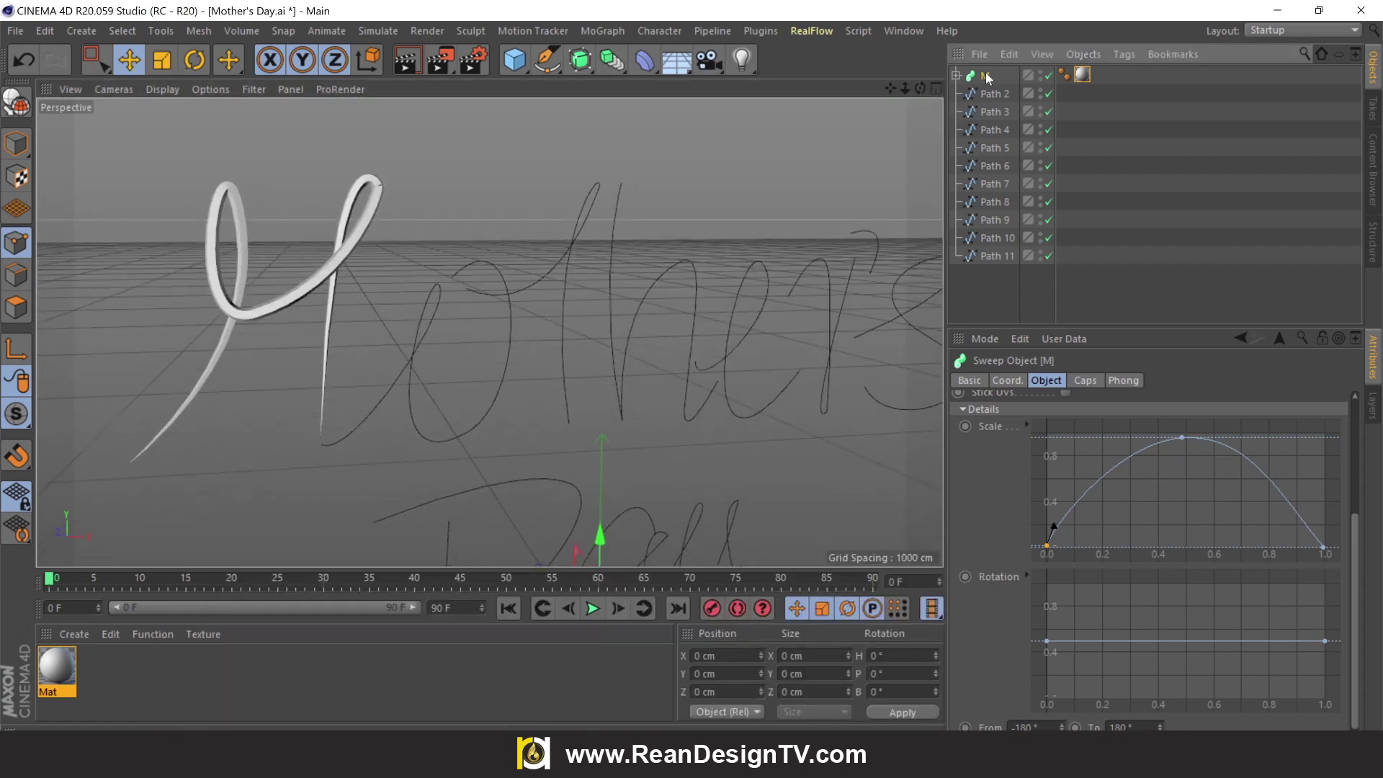
key("ctrl+c")
key("ctrl+v")
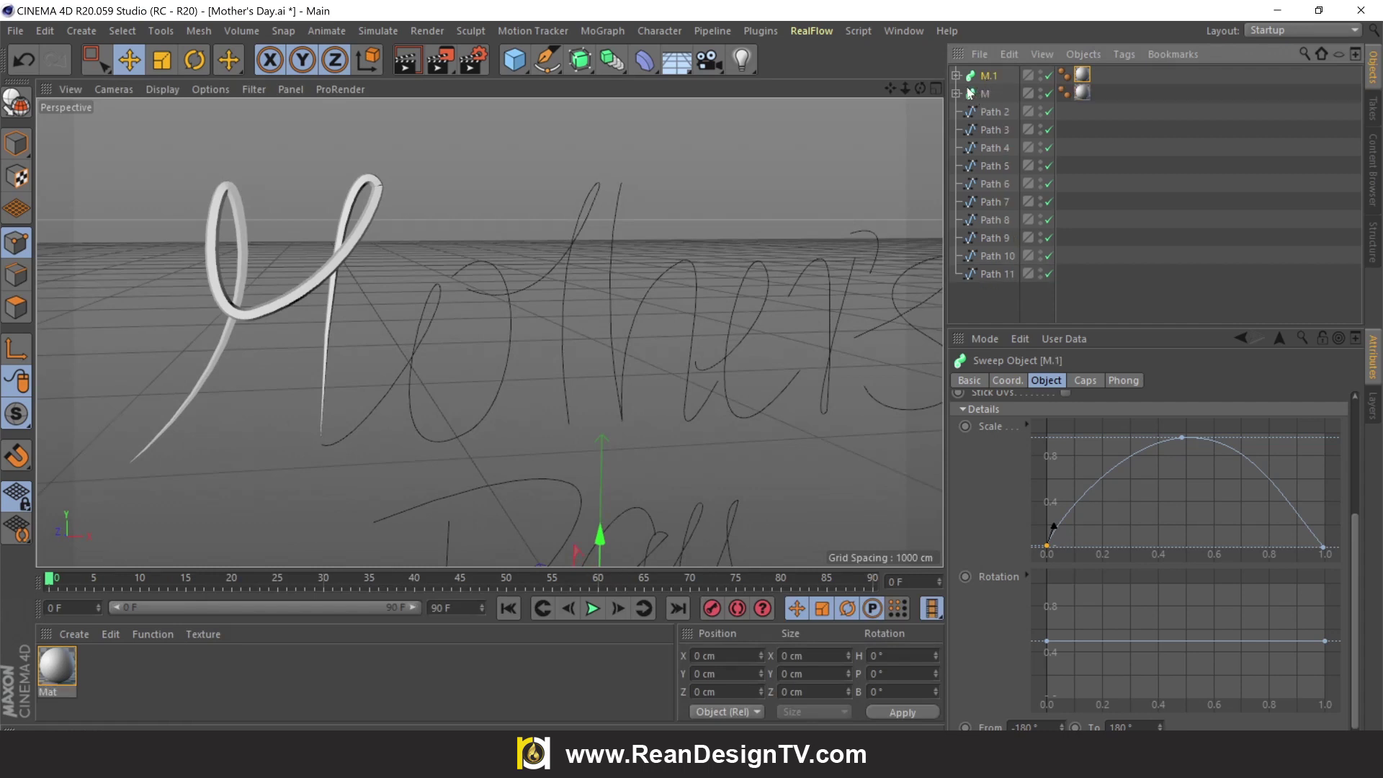
double_click(987, 75)
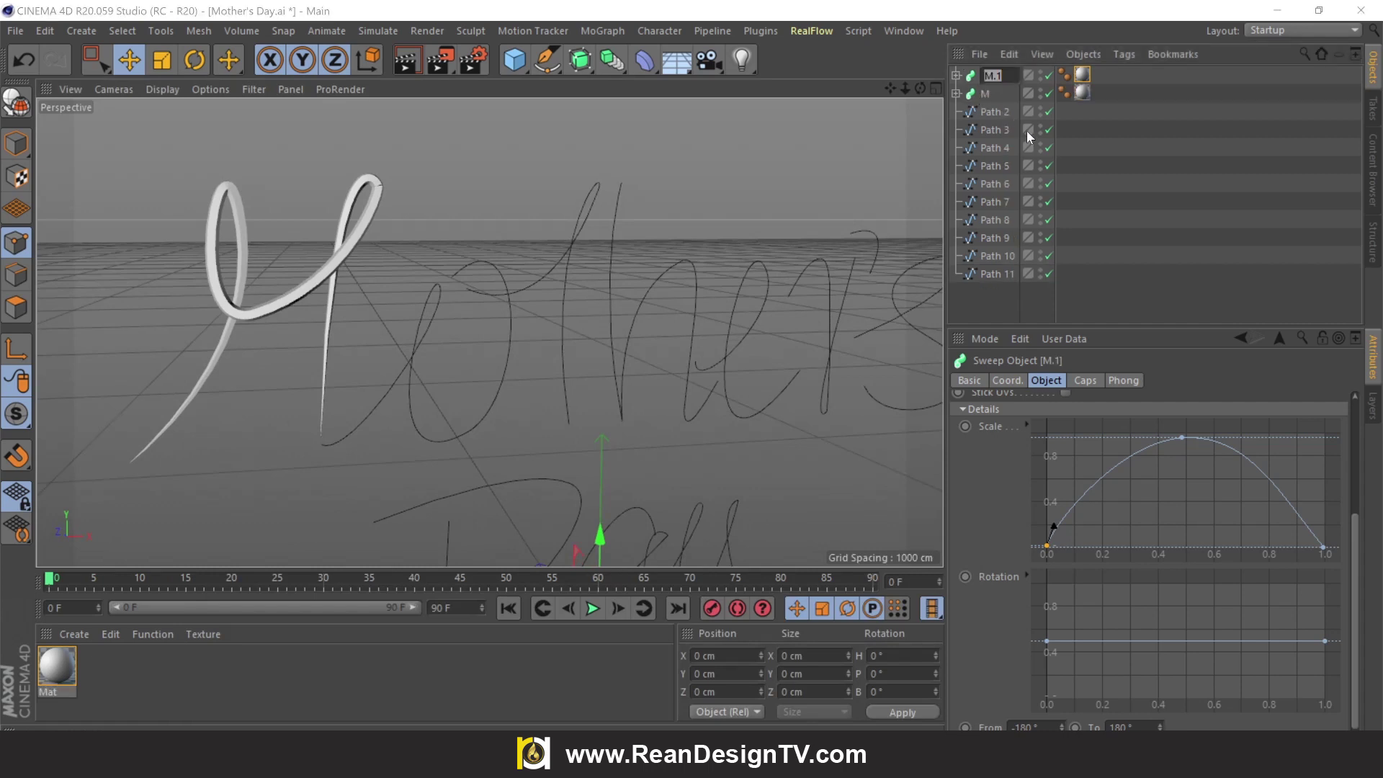
type("O")
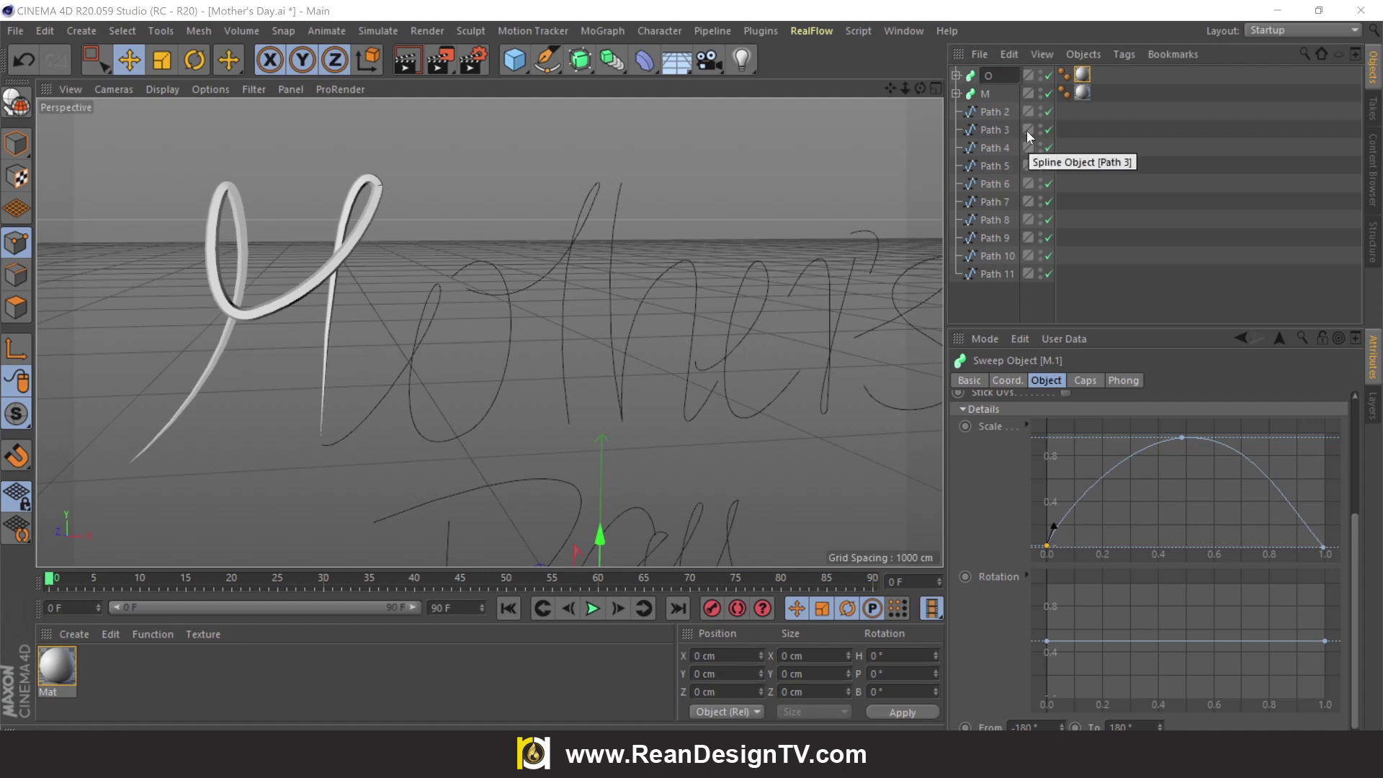
key("Return")
left_click_drag(984, 75, 991, 101)
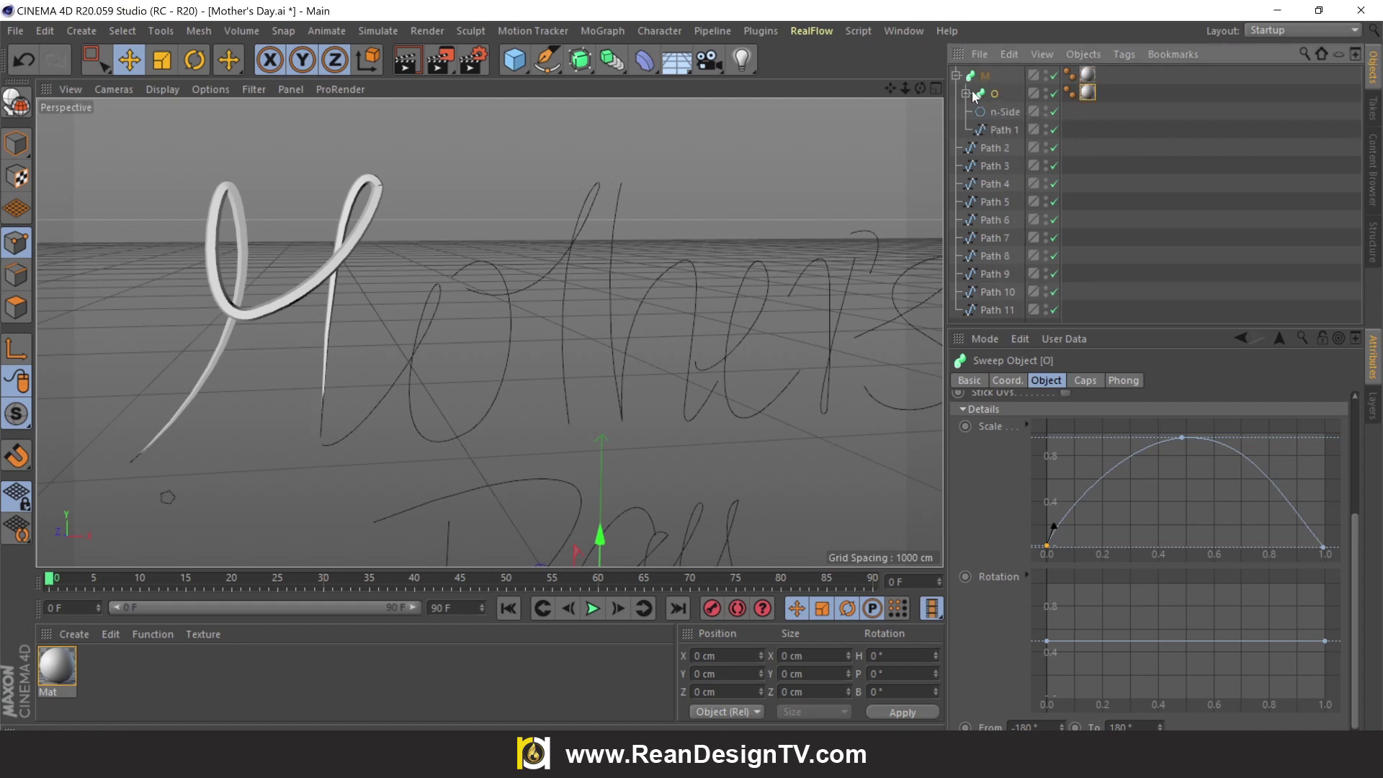
key("ctrl+z")
key("ctrl+z")
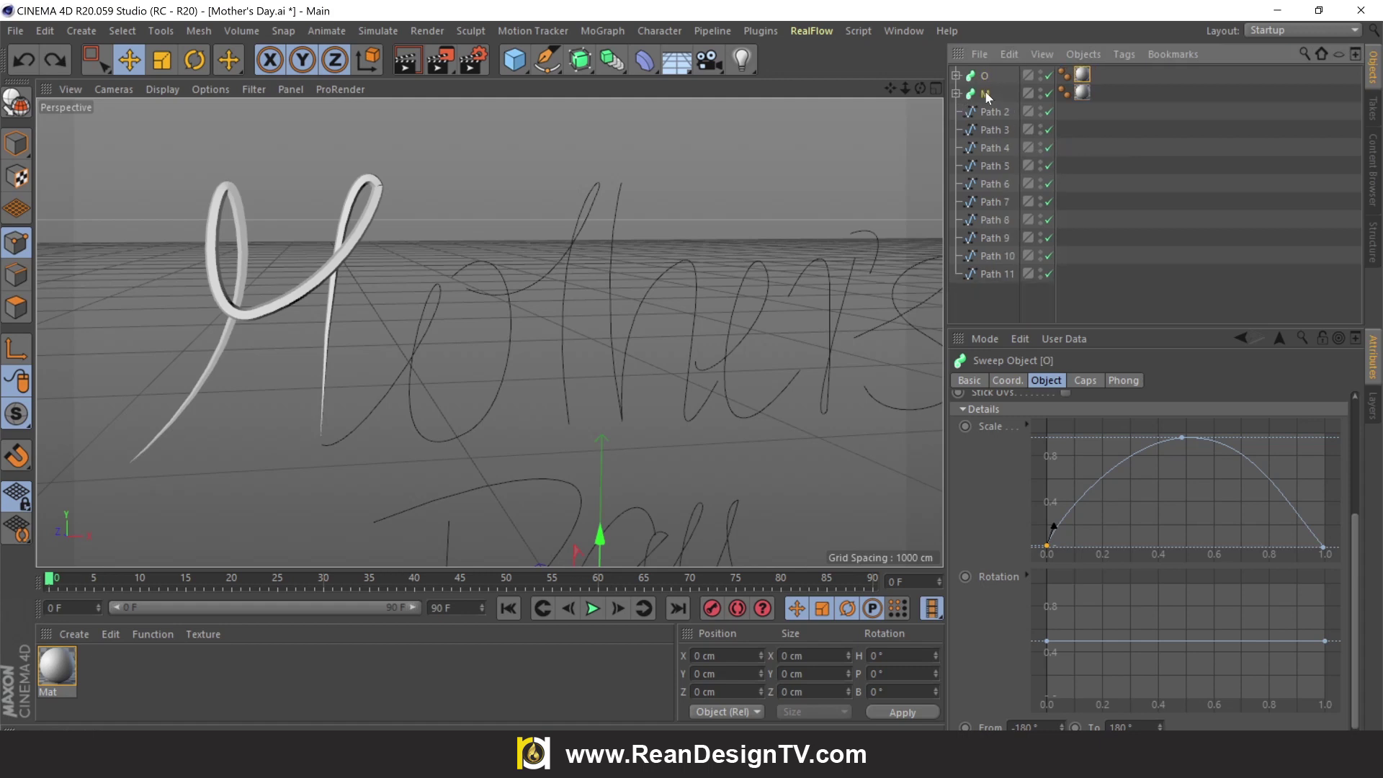
left_click_drag(987, 71, 987, 67)
Replace O's Path 1 with Path 2 so it follows the o letter
left_click(956, 92)
left_click(999, 131)
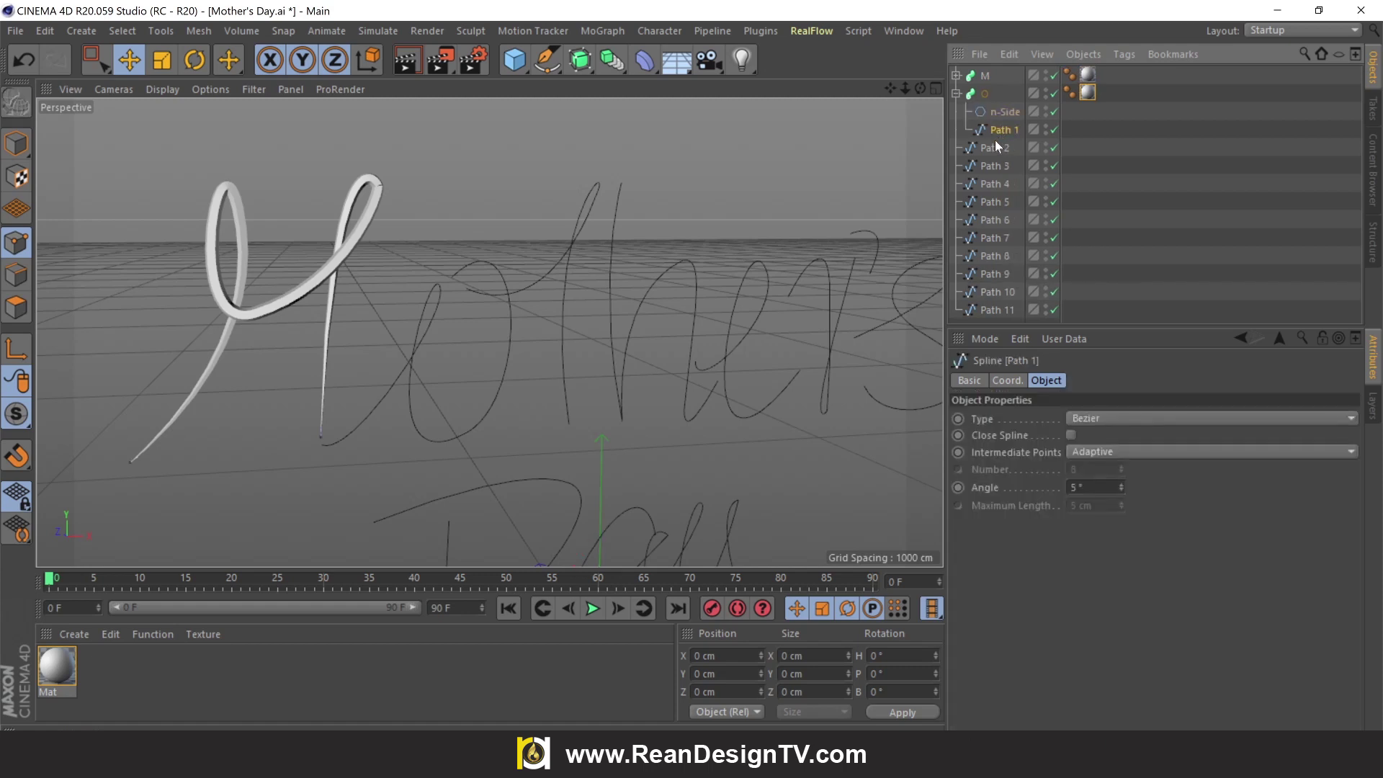
left_click(991, 149)
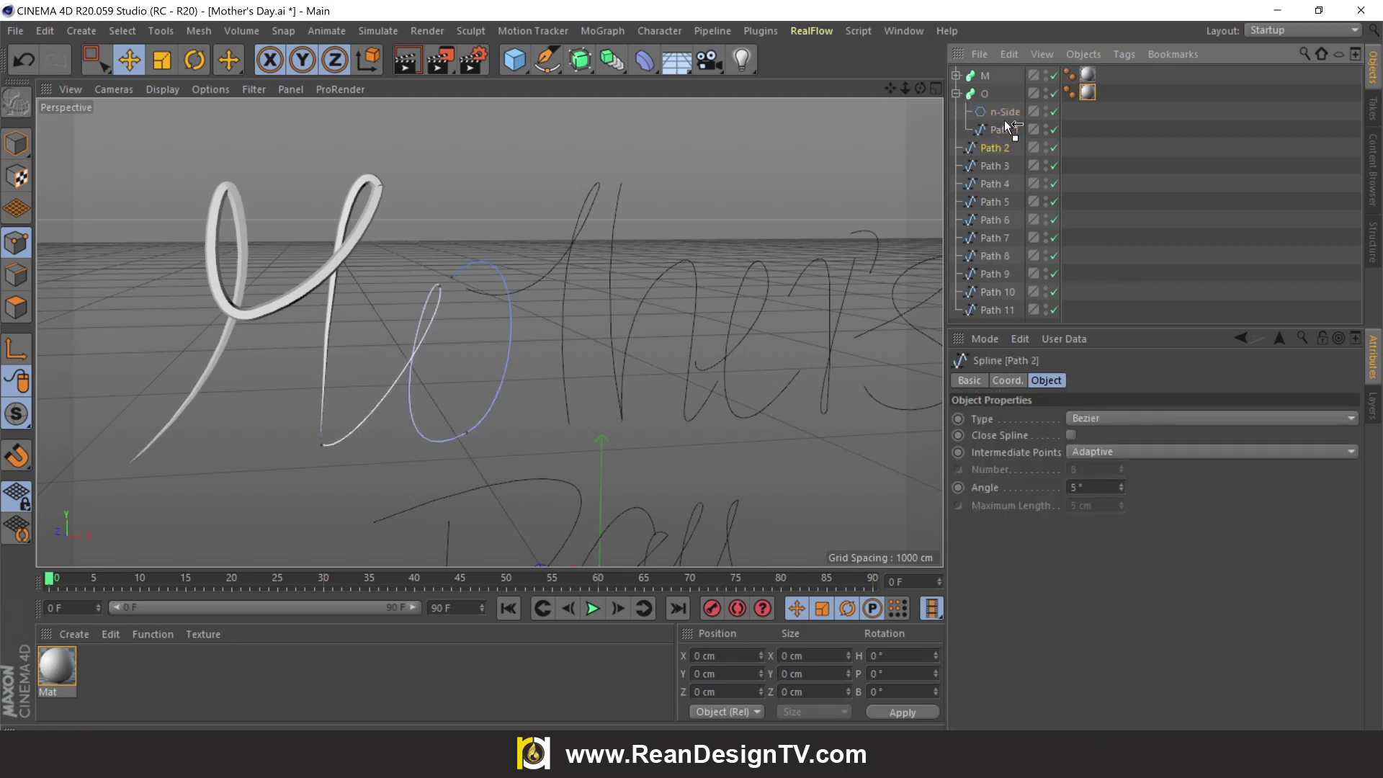
left_click_drag(1005, 122, 1006, 128)
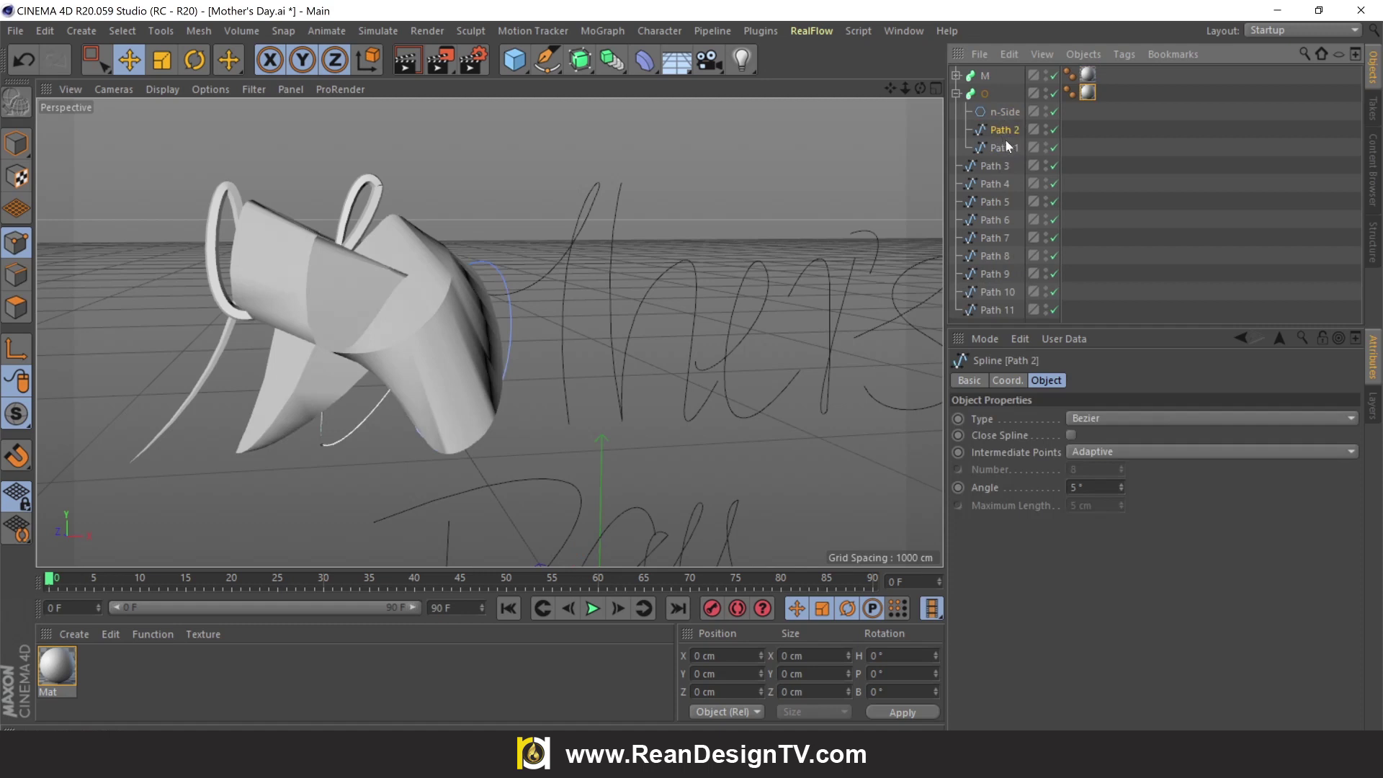
left_click(1000, 146)
key("Delete")
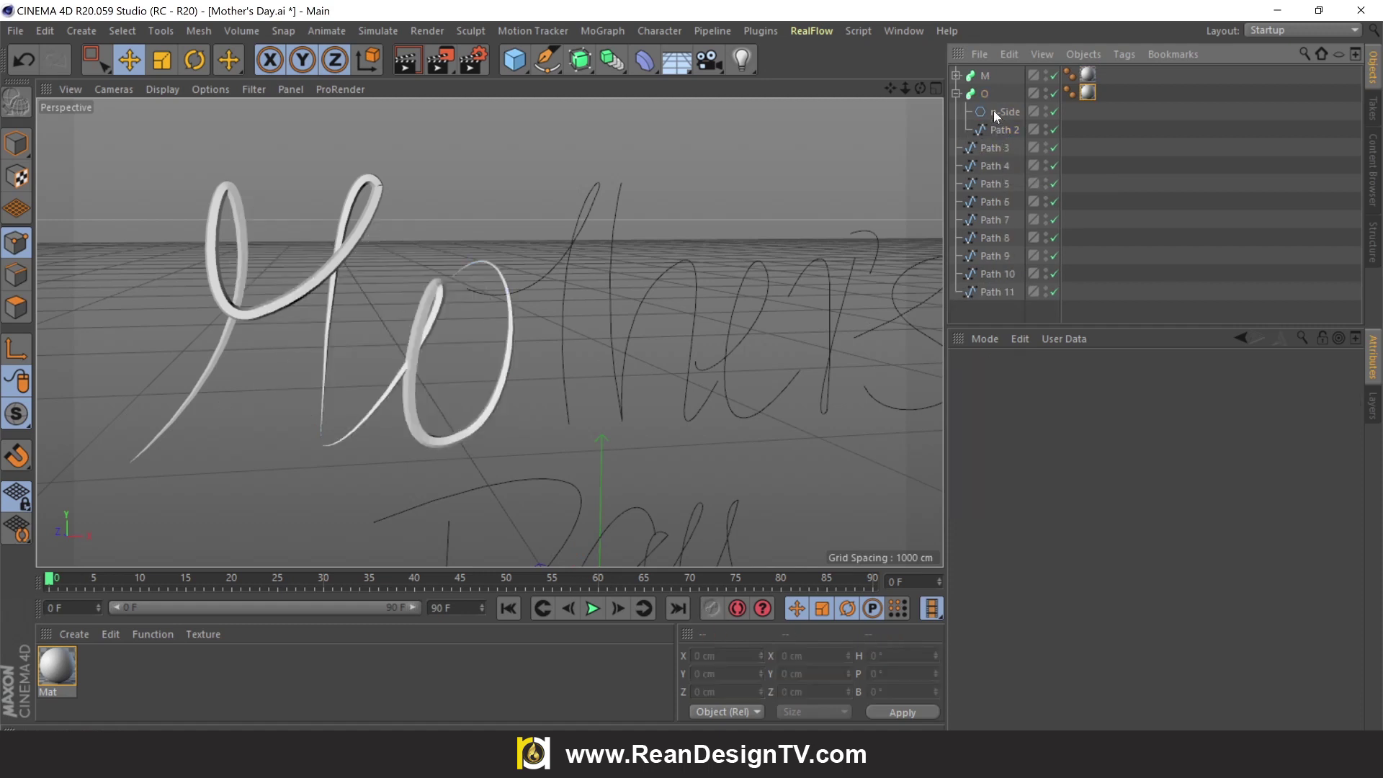
left_click(995, 112)
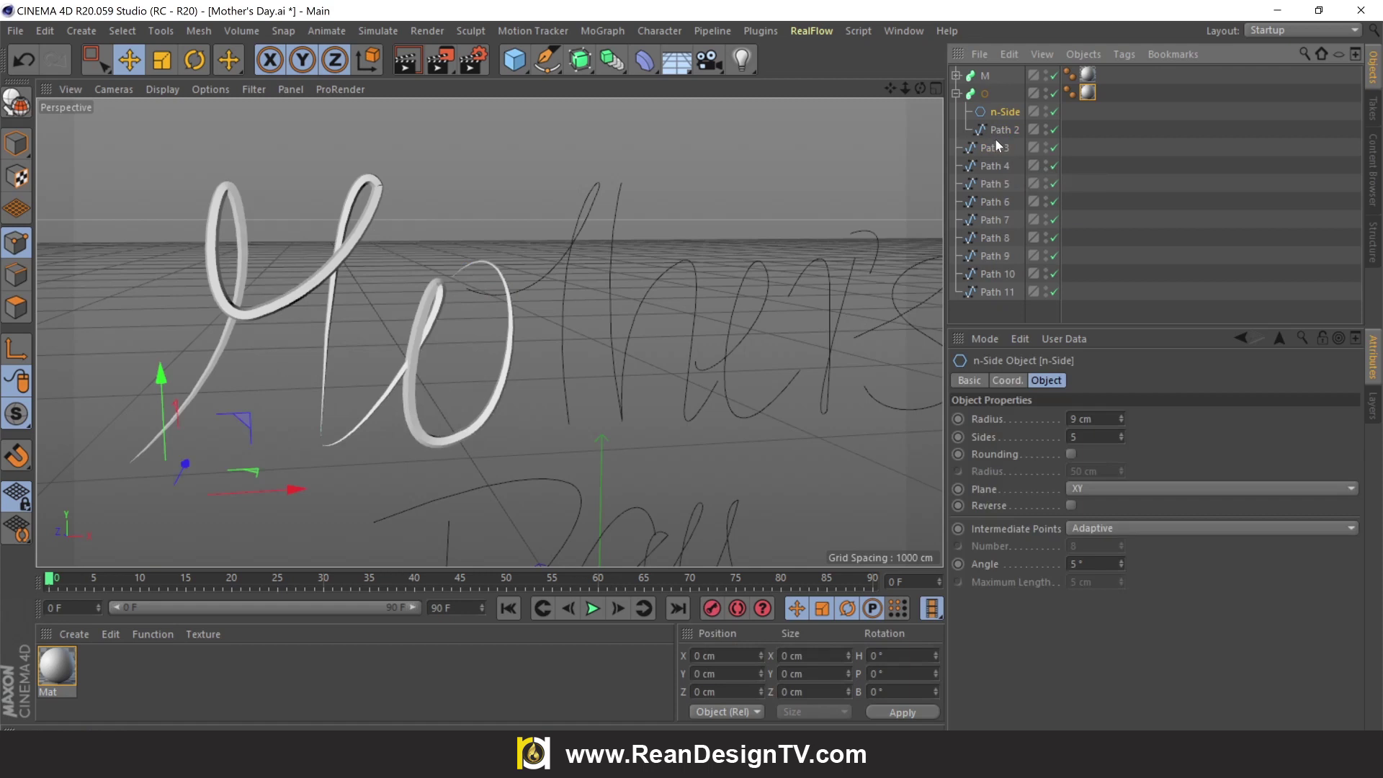
left_click(957, 94)
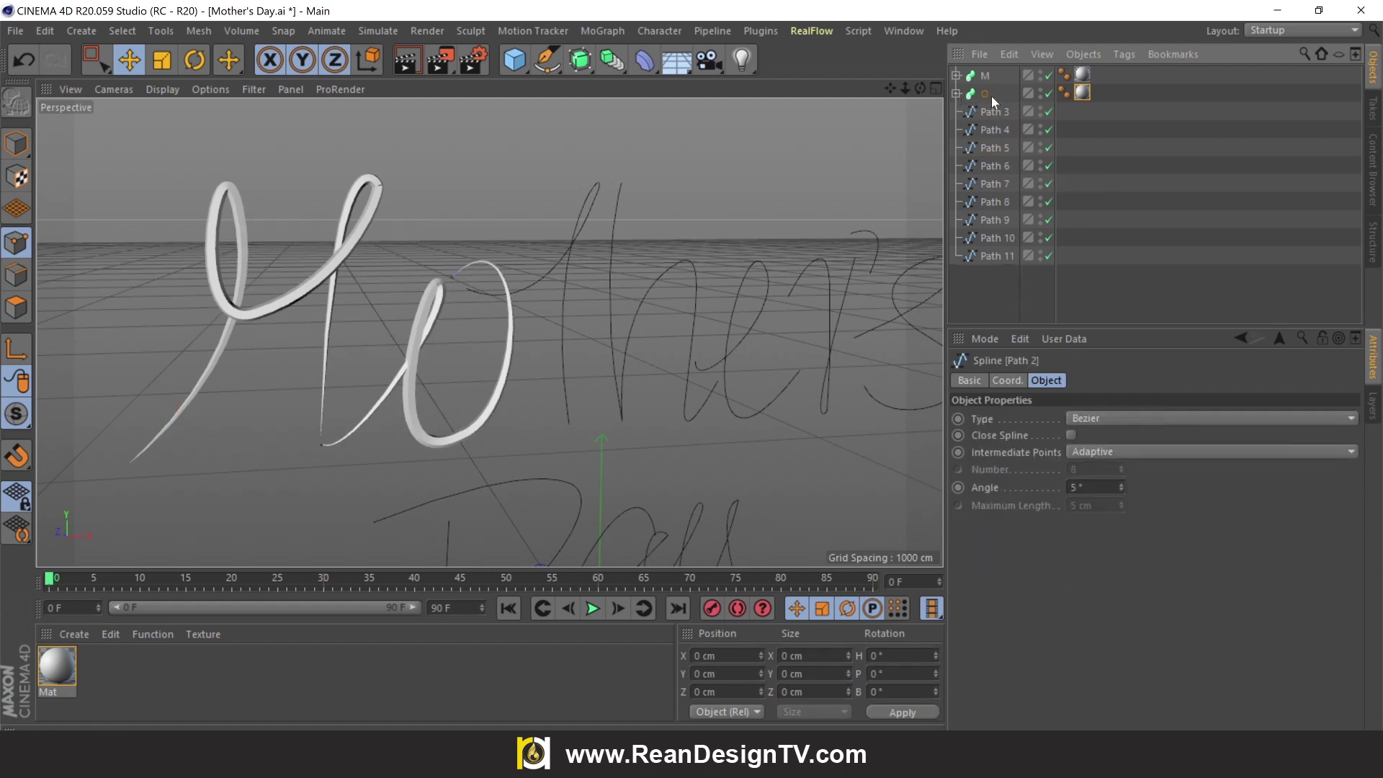
left_click(986, 94)
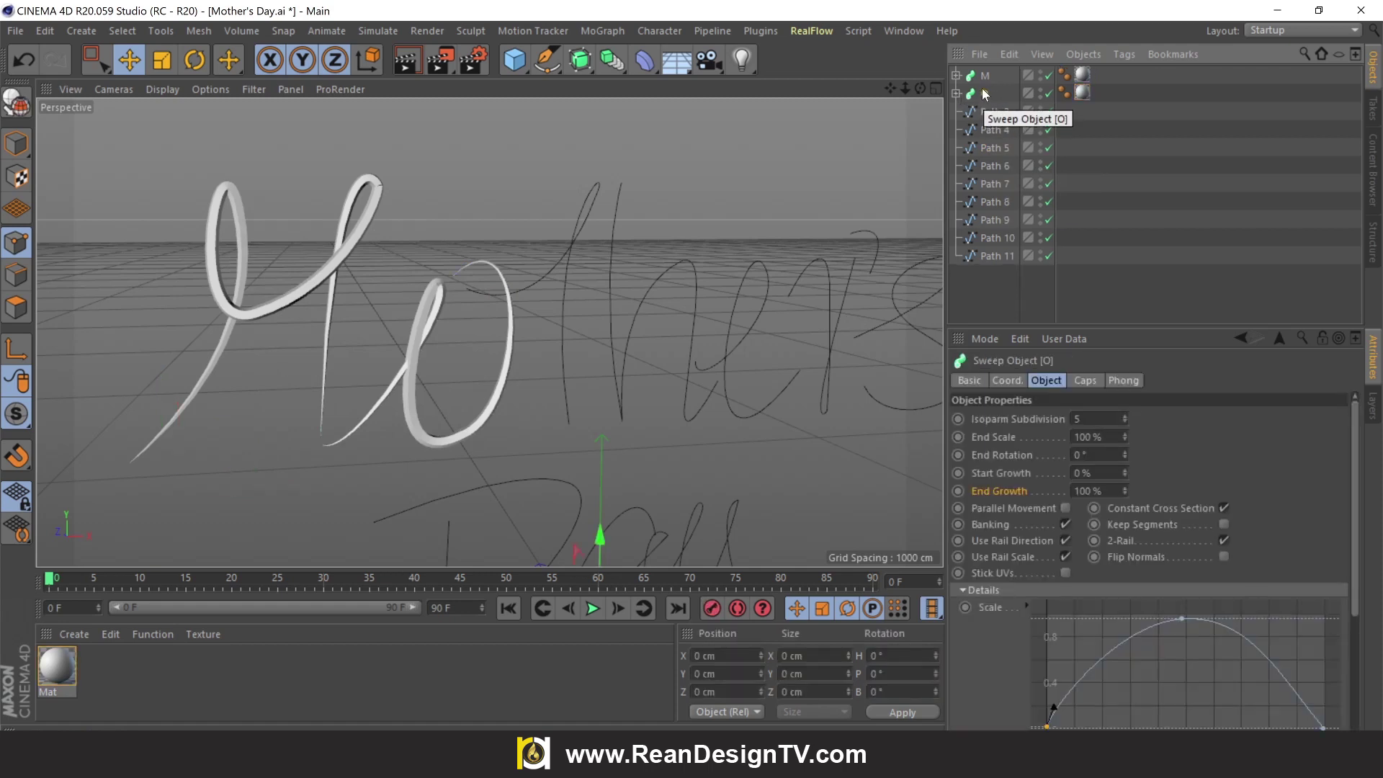
Duplicate O as sweep T and swap its path for Path 3
key("ctrl+v")
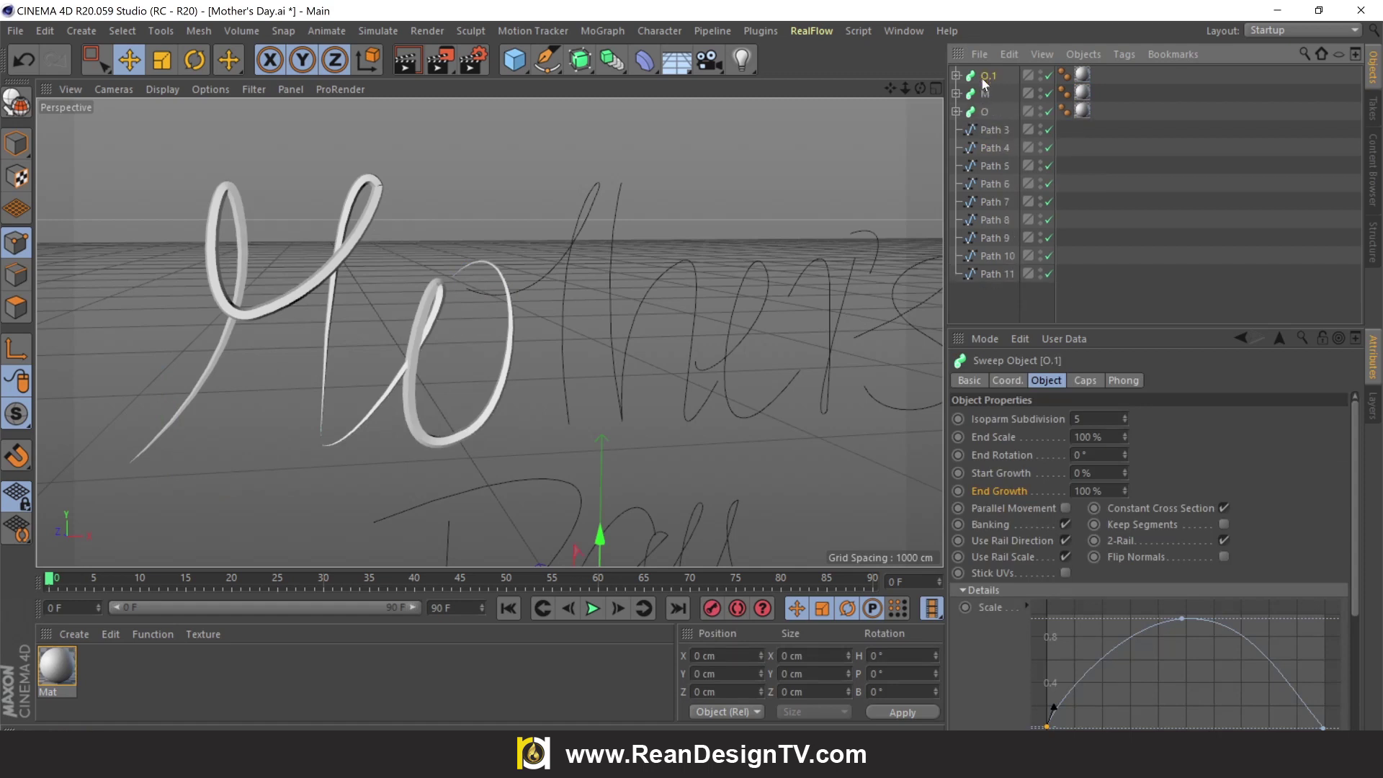
double_click(990, 75)
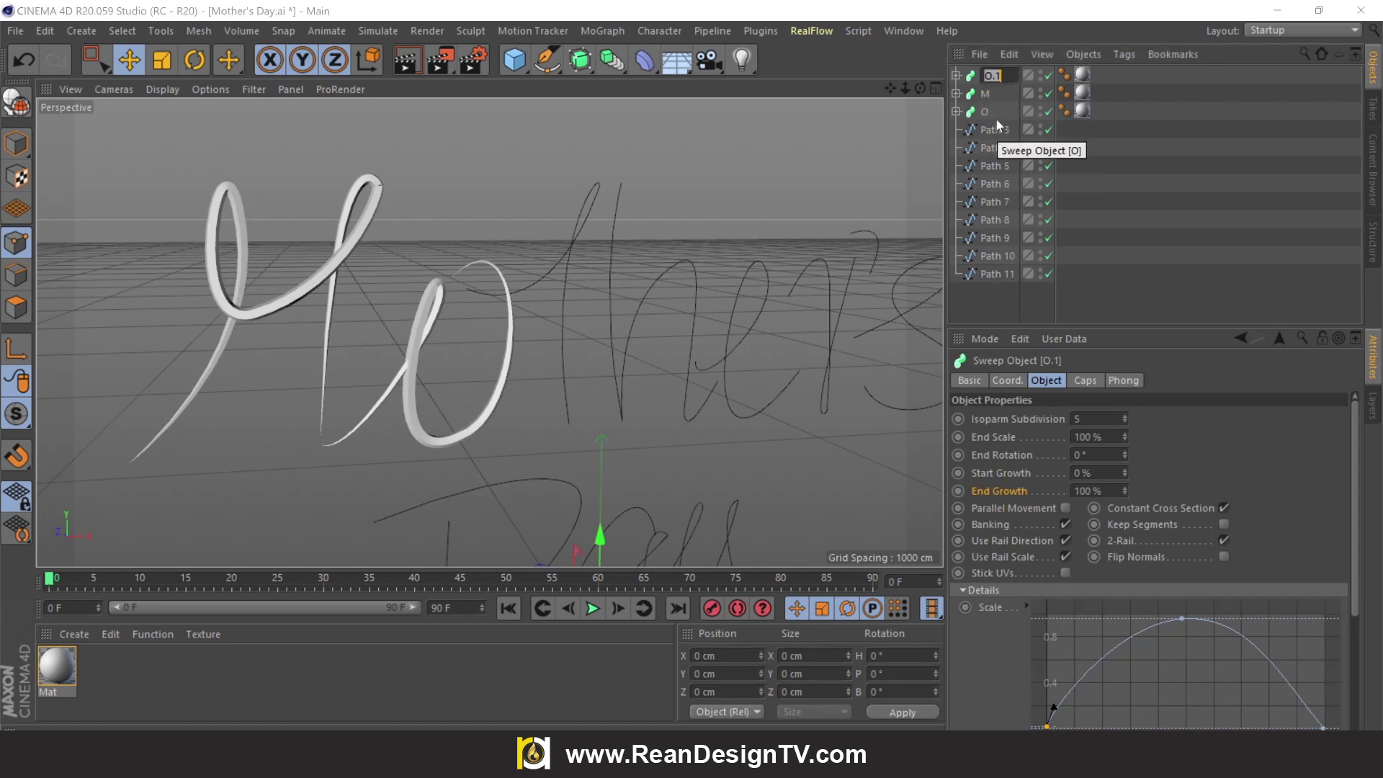
type("T")
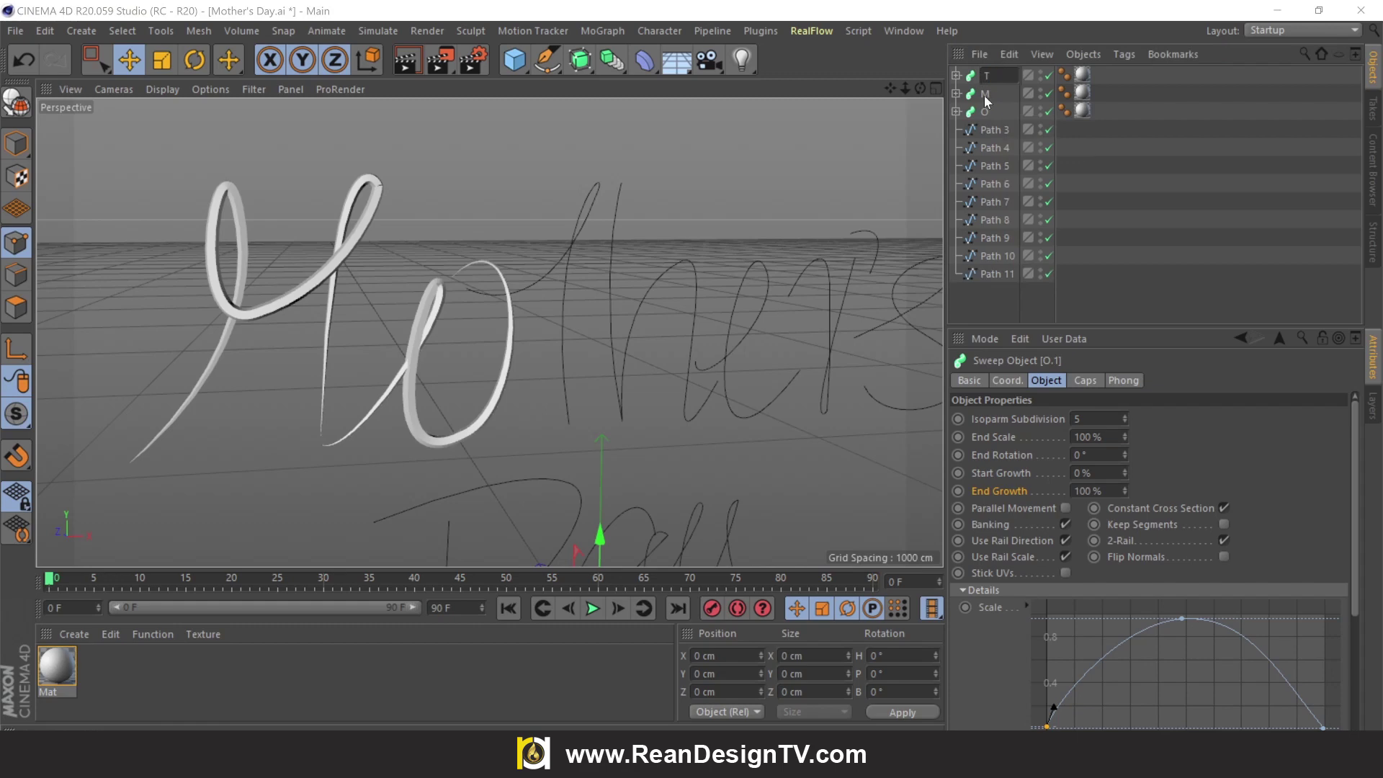
left_click_drag(983, 75, 984, 117)
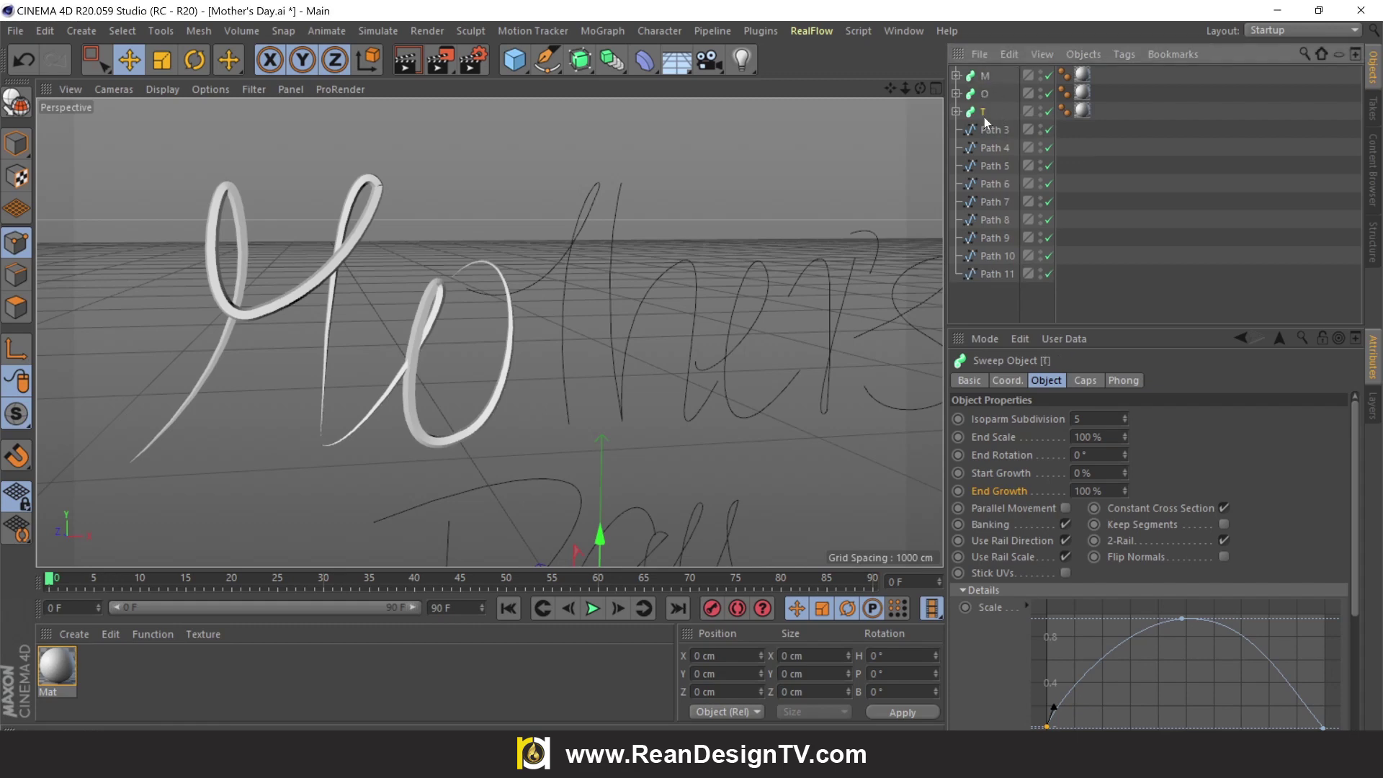
left_click(956, 112)
left_click(996, 164)
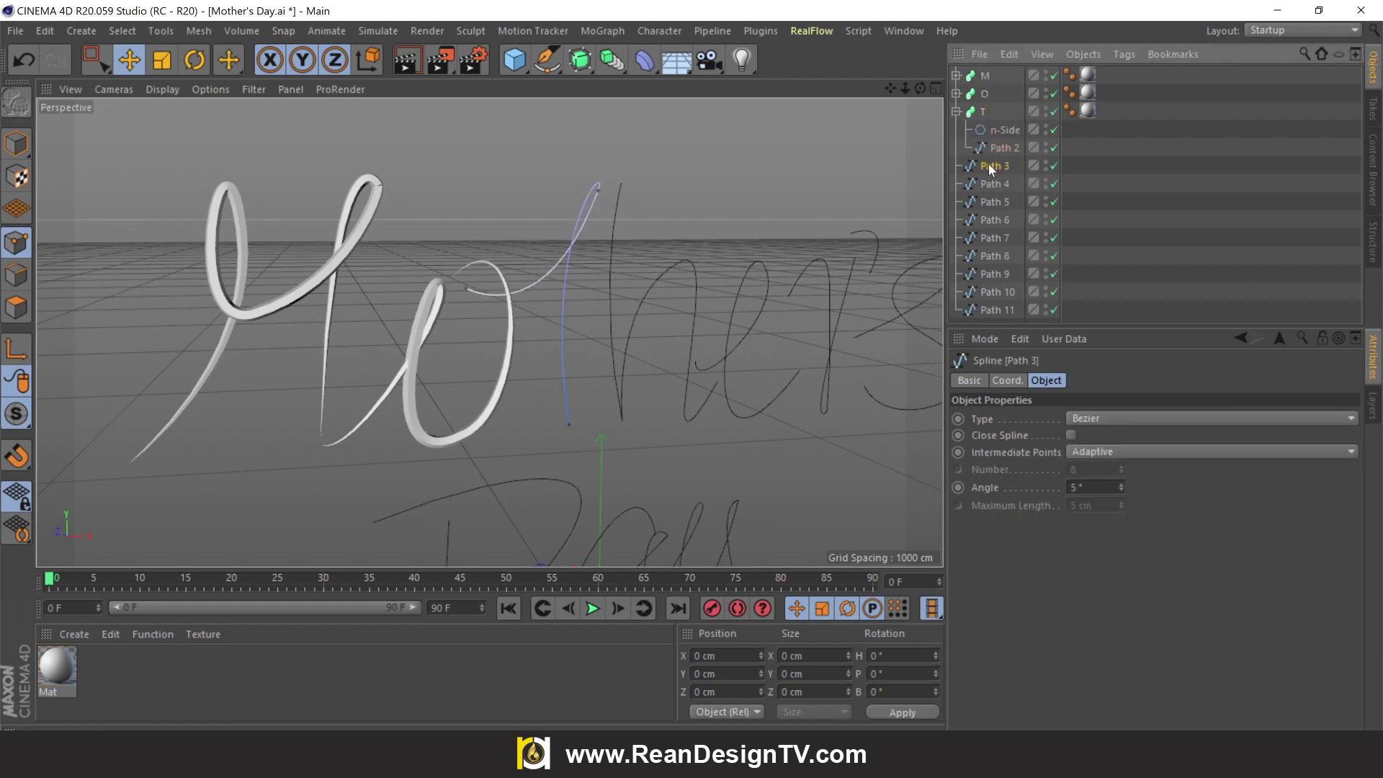
left_click_drag(988, 163, 996, 141)
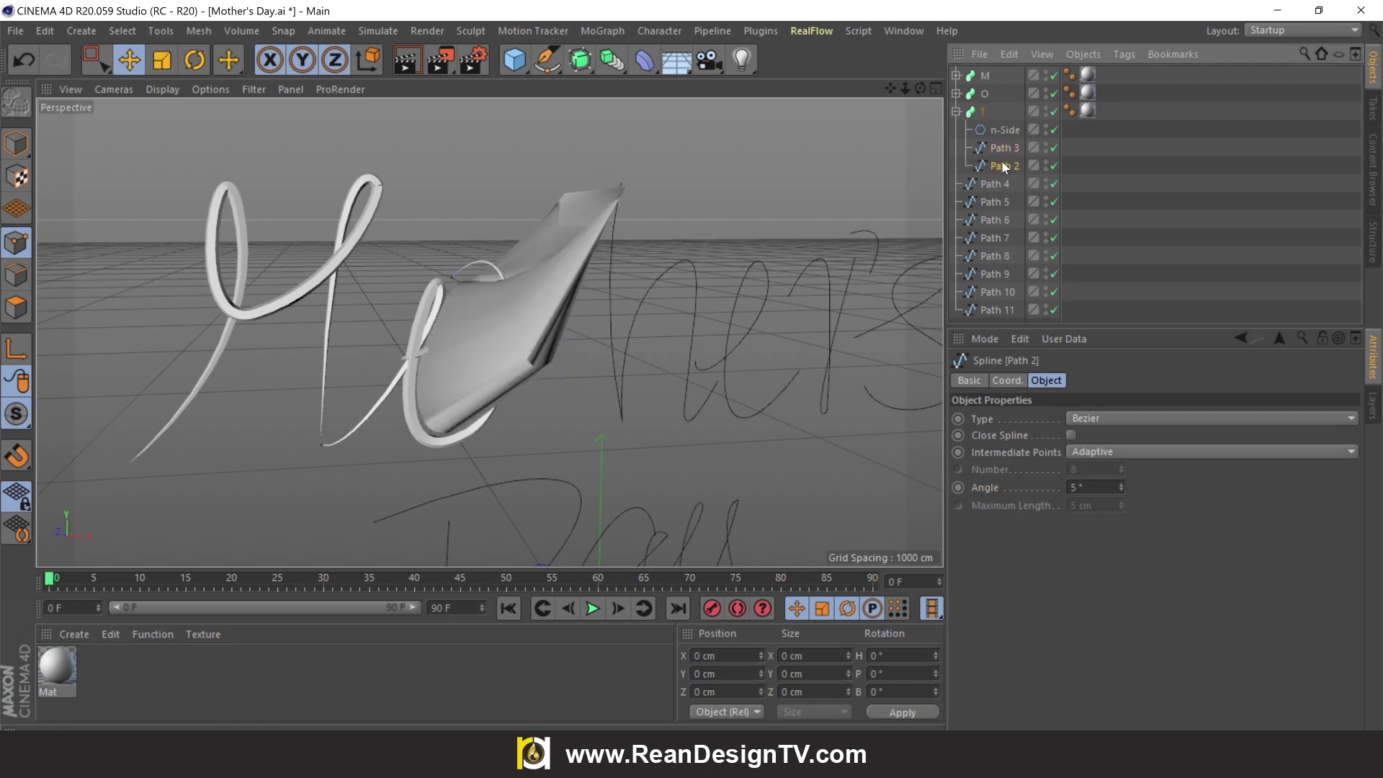
key("Delete")
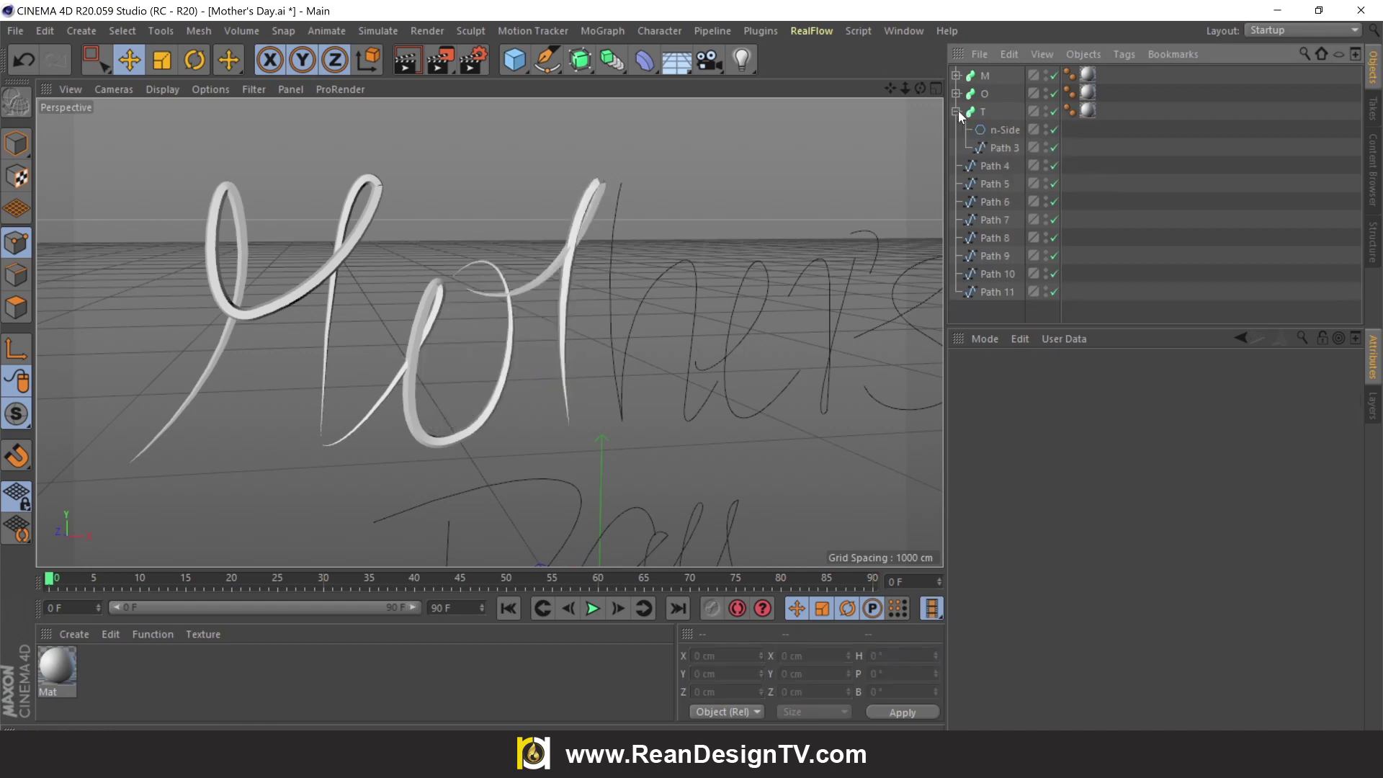
left_click(956, 112)
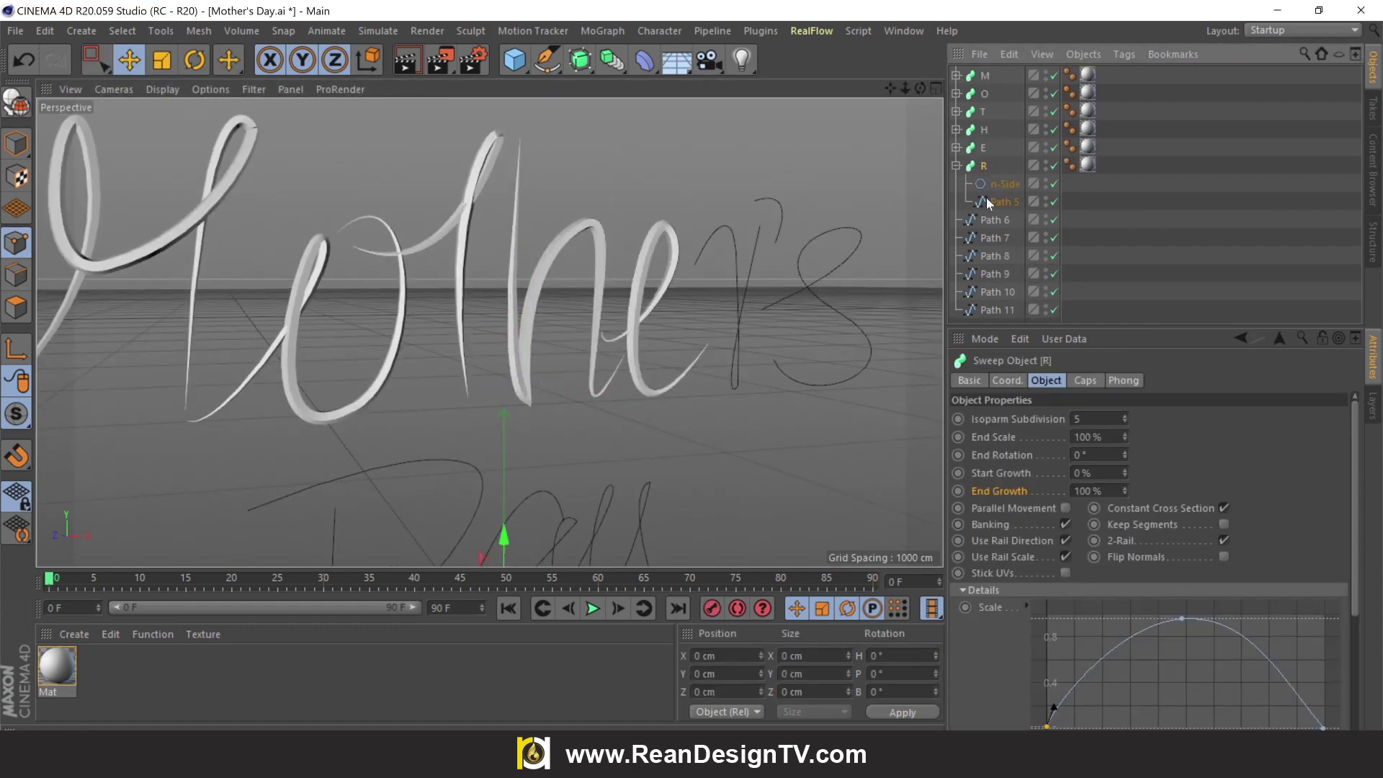
left_click(990, 237)
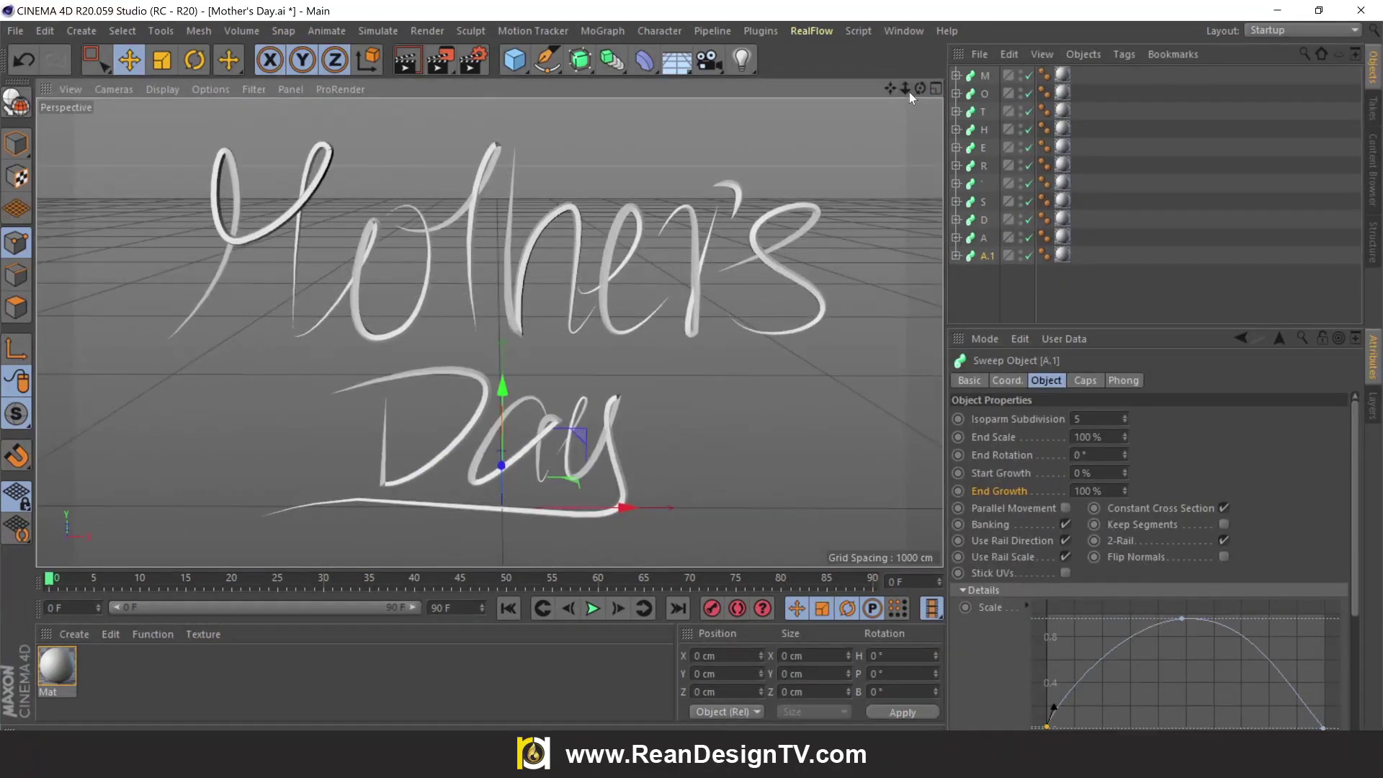
mouse_move(920, 87)
left_mouse_down()
mouse_move(892, 90)
mouse_move(897, 101)
left_mouse_up()
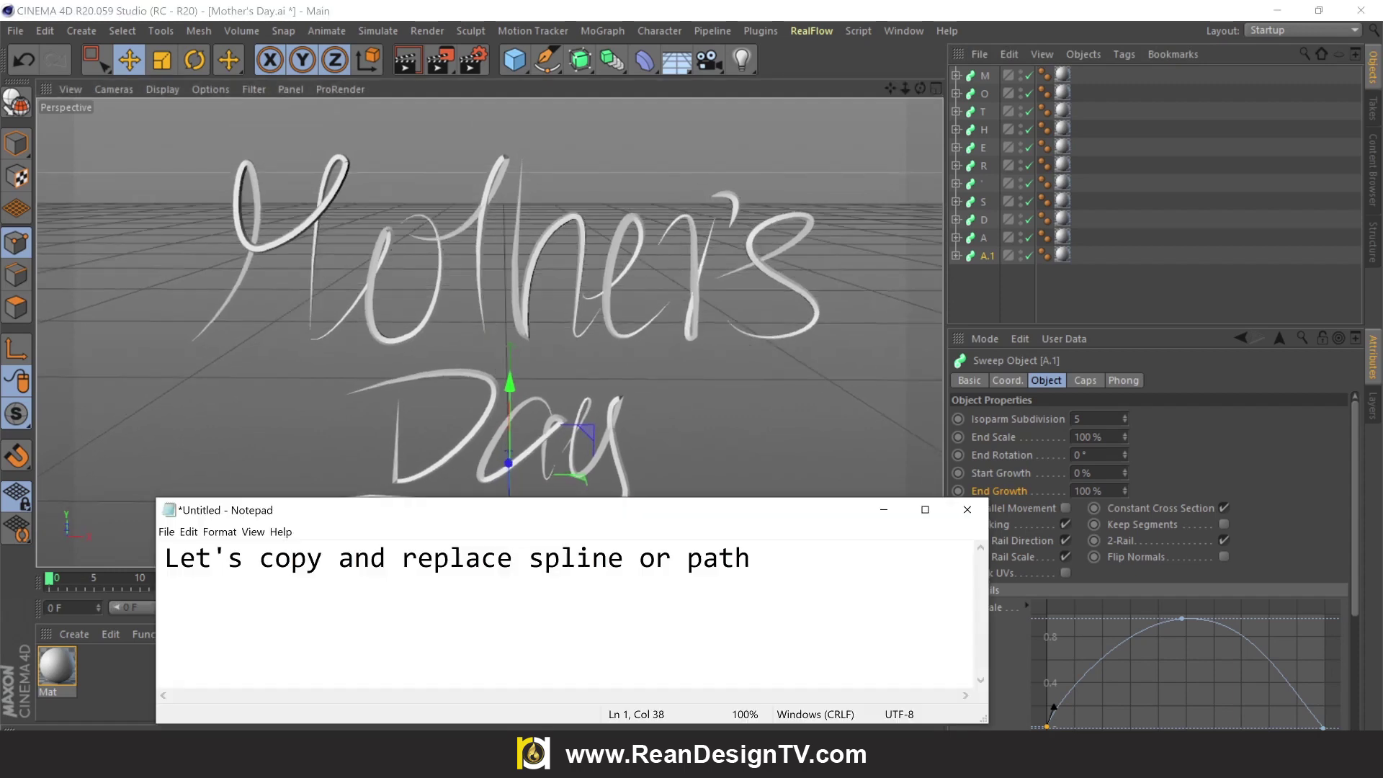
Replace the Notepad caption with 'Now i show u how to create animation' and return to Cinema 4D
key("ctrl+a")
type("N")
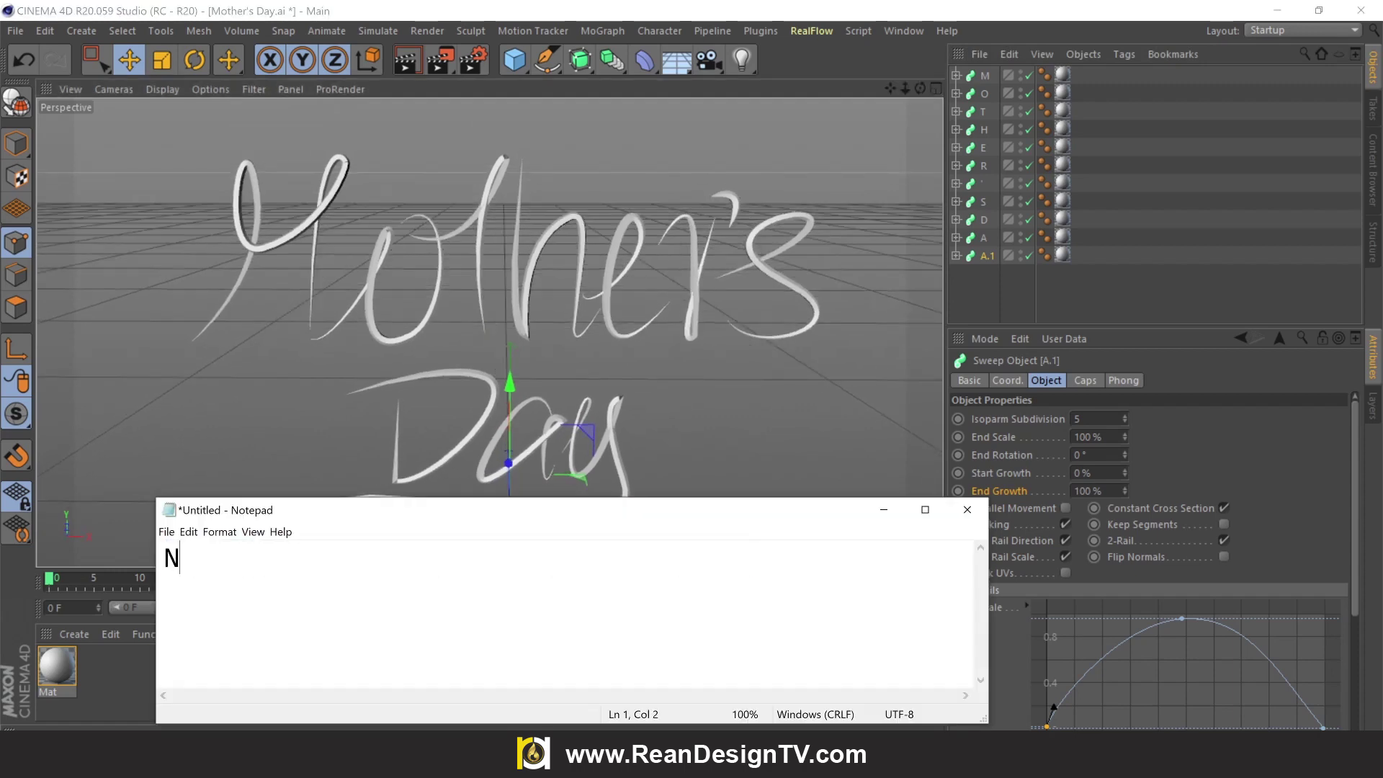
type("ow i ")
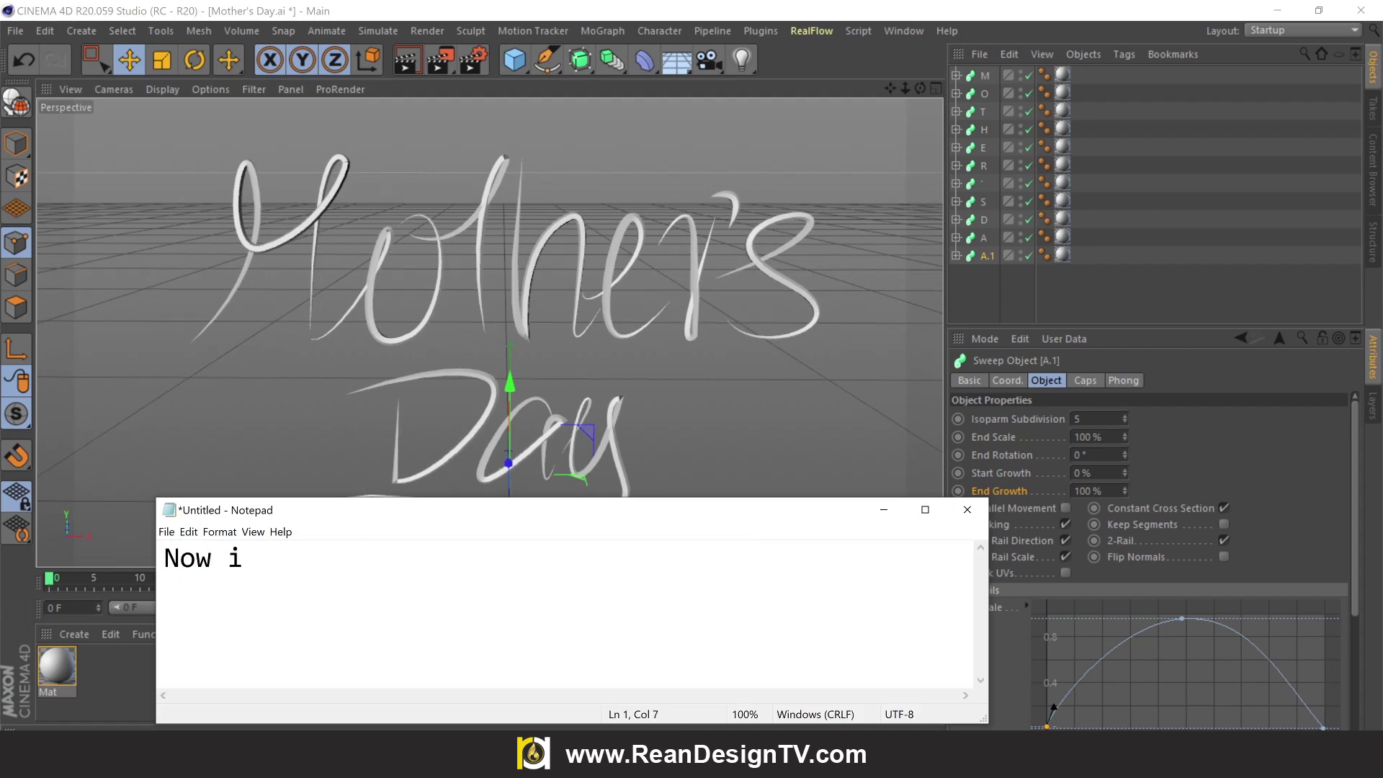
type("who")
key("BackSpace")
key("BackSpace")
key("BackSpace")
type("s")
type("o")
key("BackSpace")
type("how ")
type("u how")
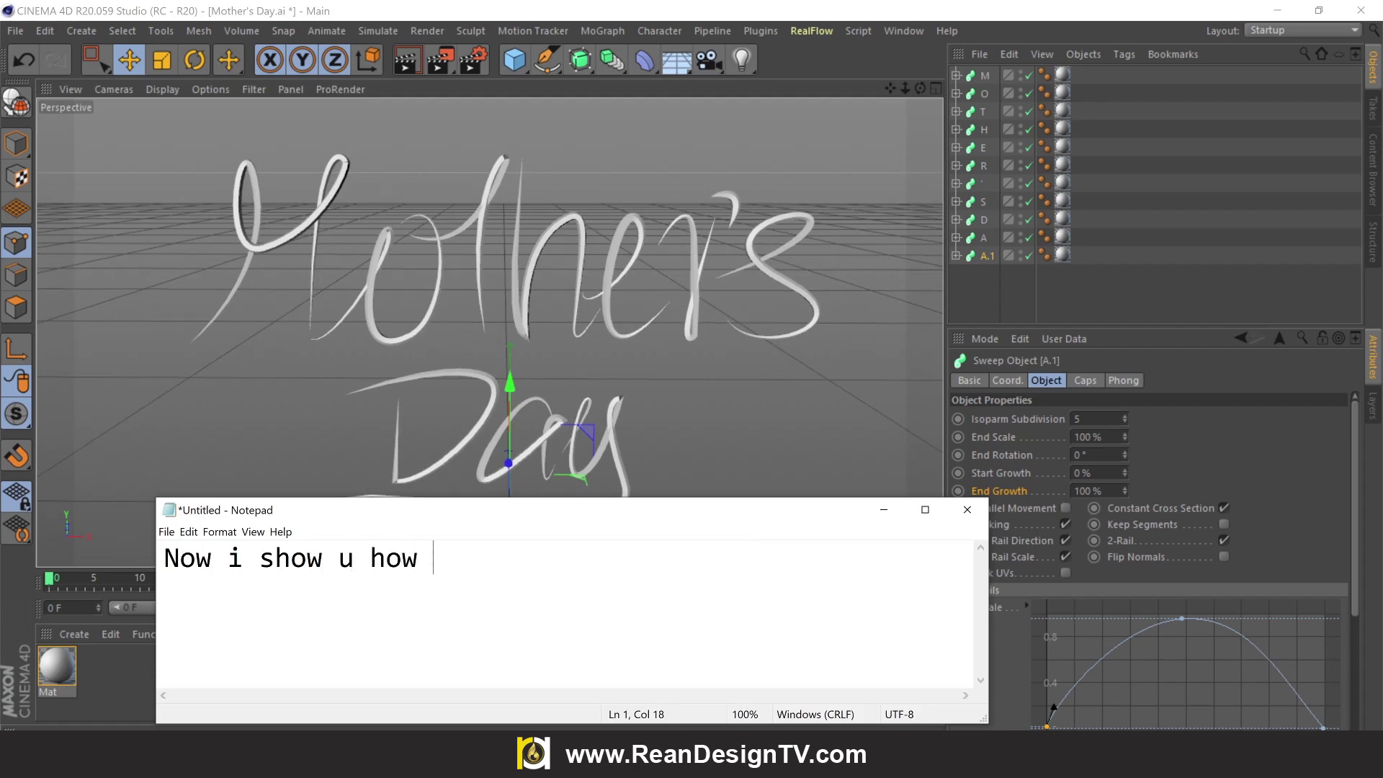
type(" to ")
type("create ")
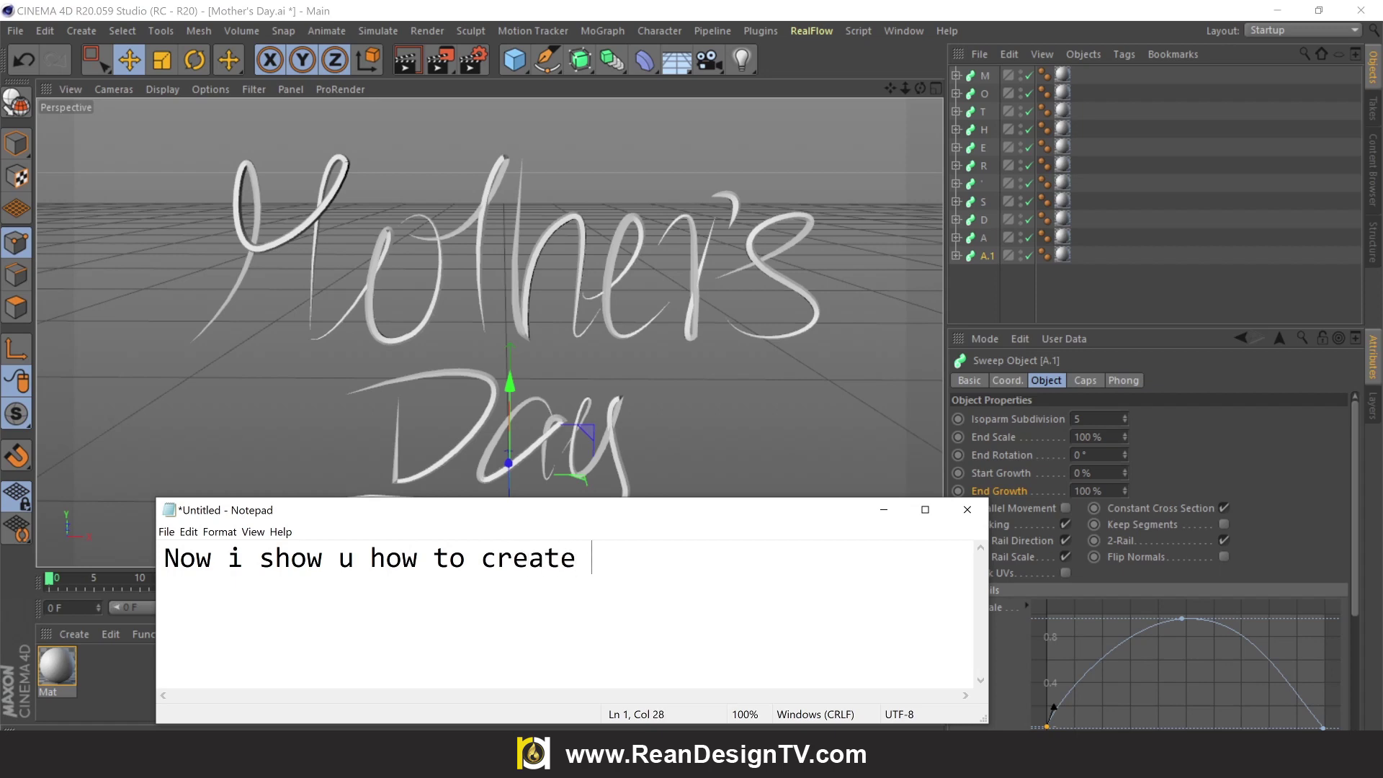
type("animation")
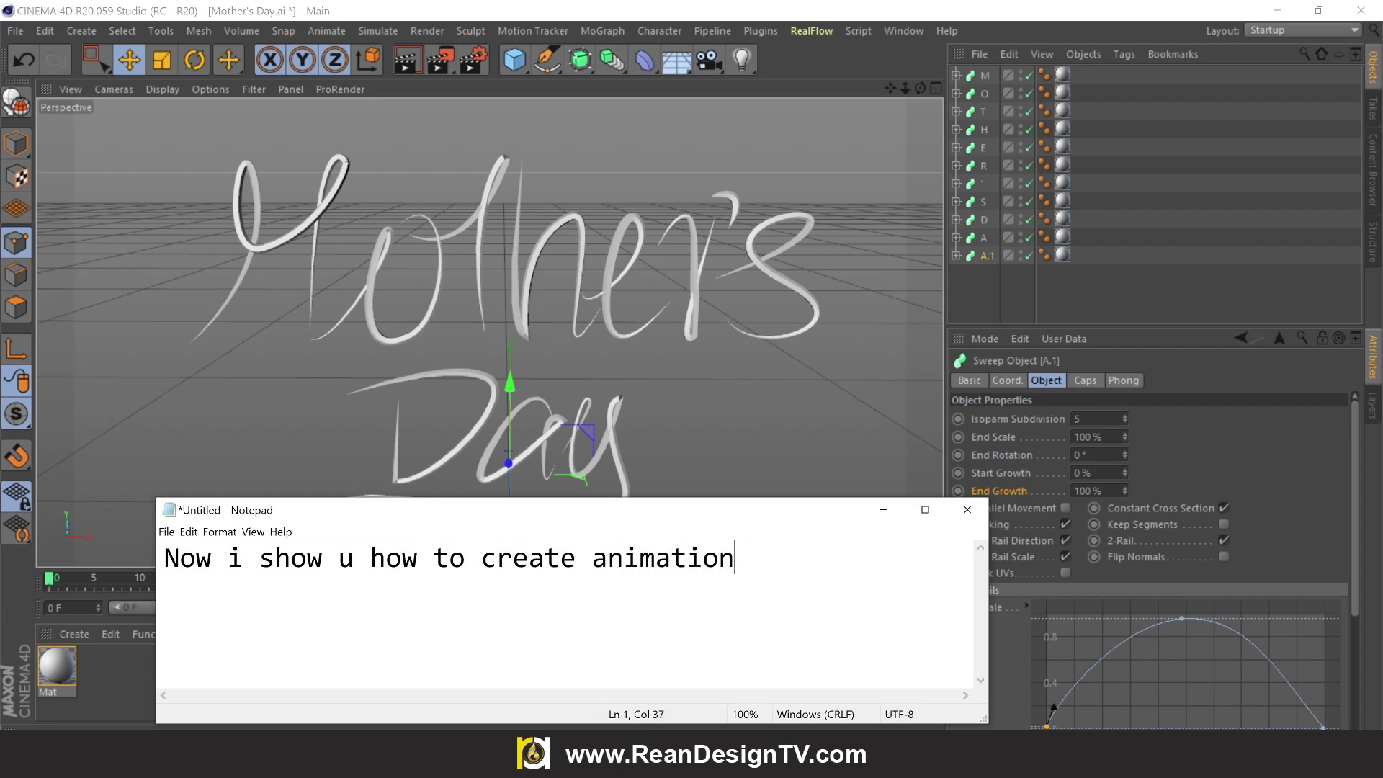
left_click(702, 422)
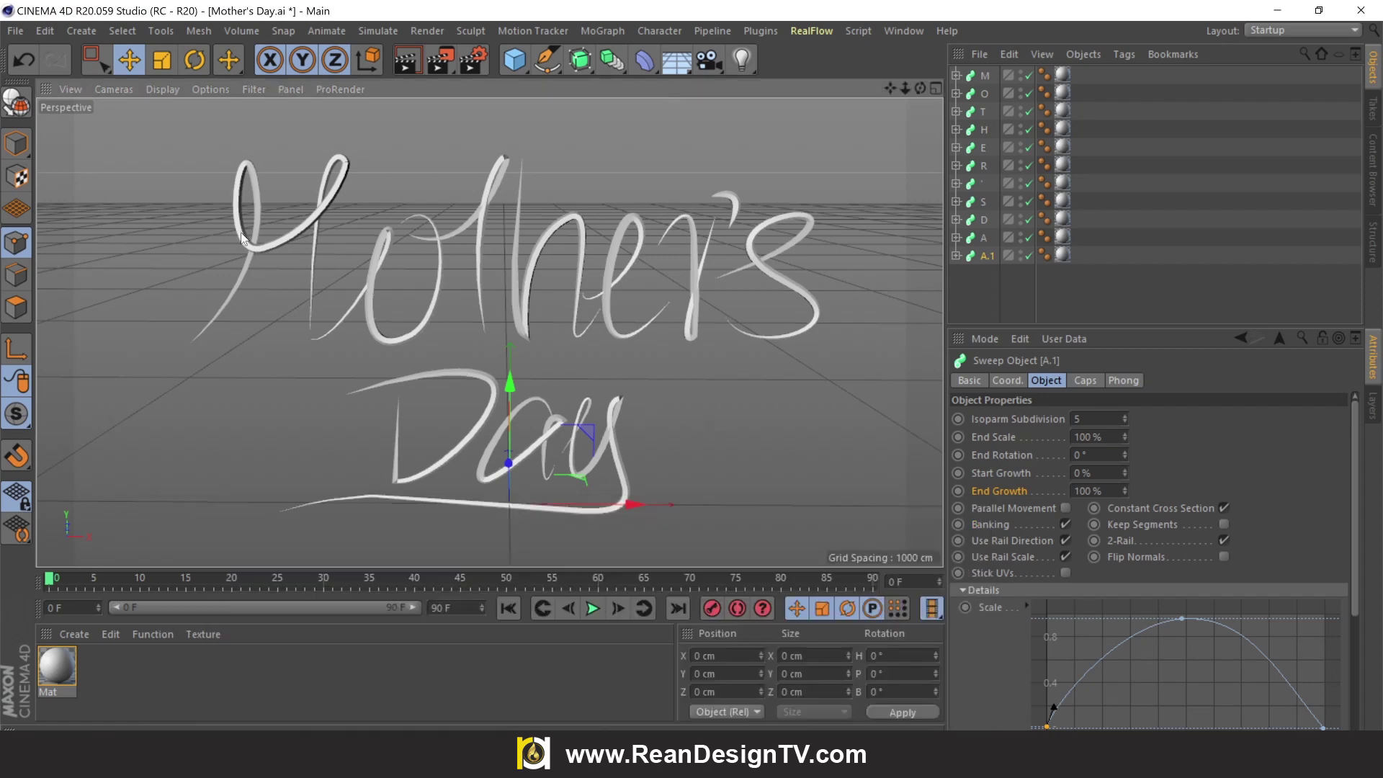
Select sweep M, set its End Growth to 100% and check the frame 0–10 range
left_click(984, 77)
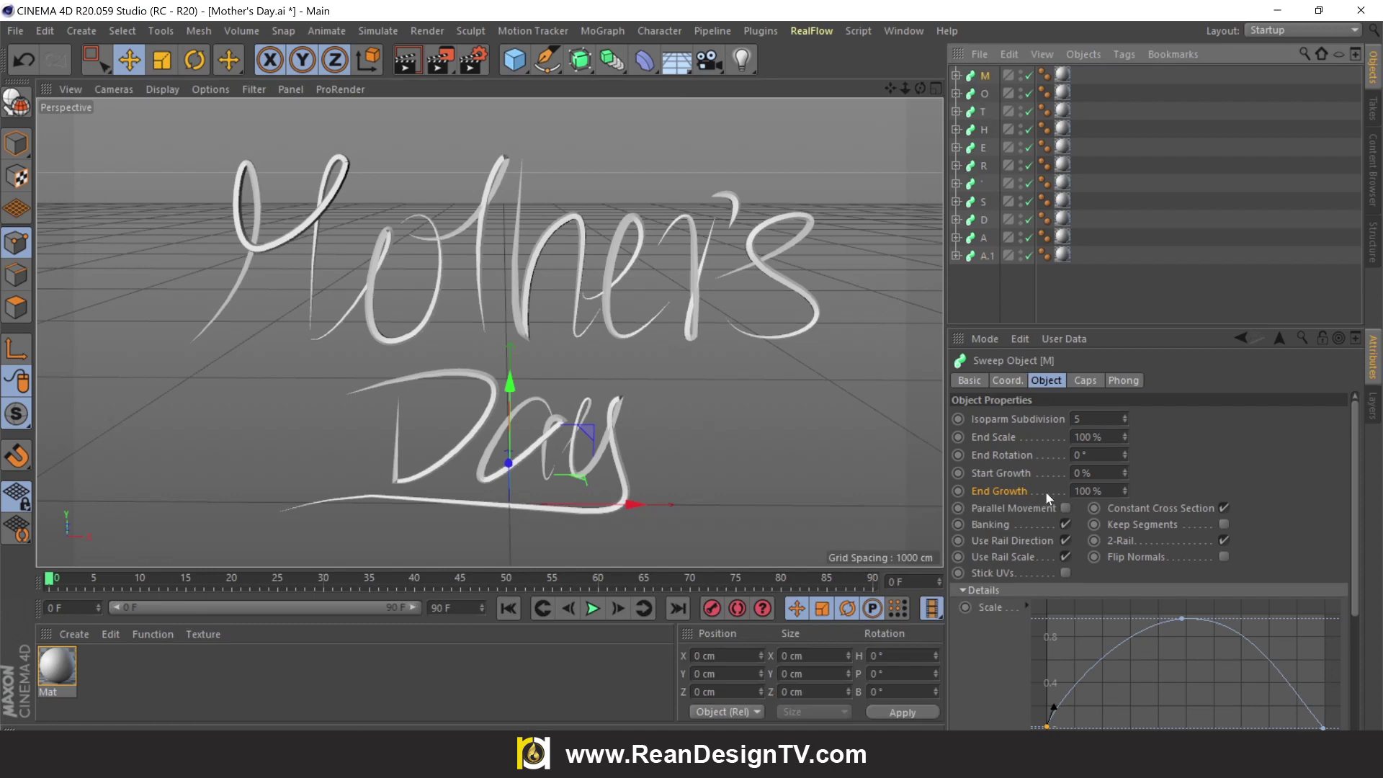
left_click_drag(1124, 493, 1125, 482)
double_click(1082, 491)
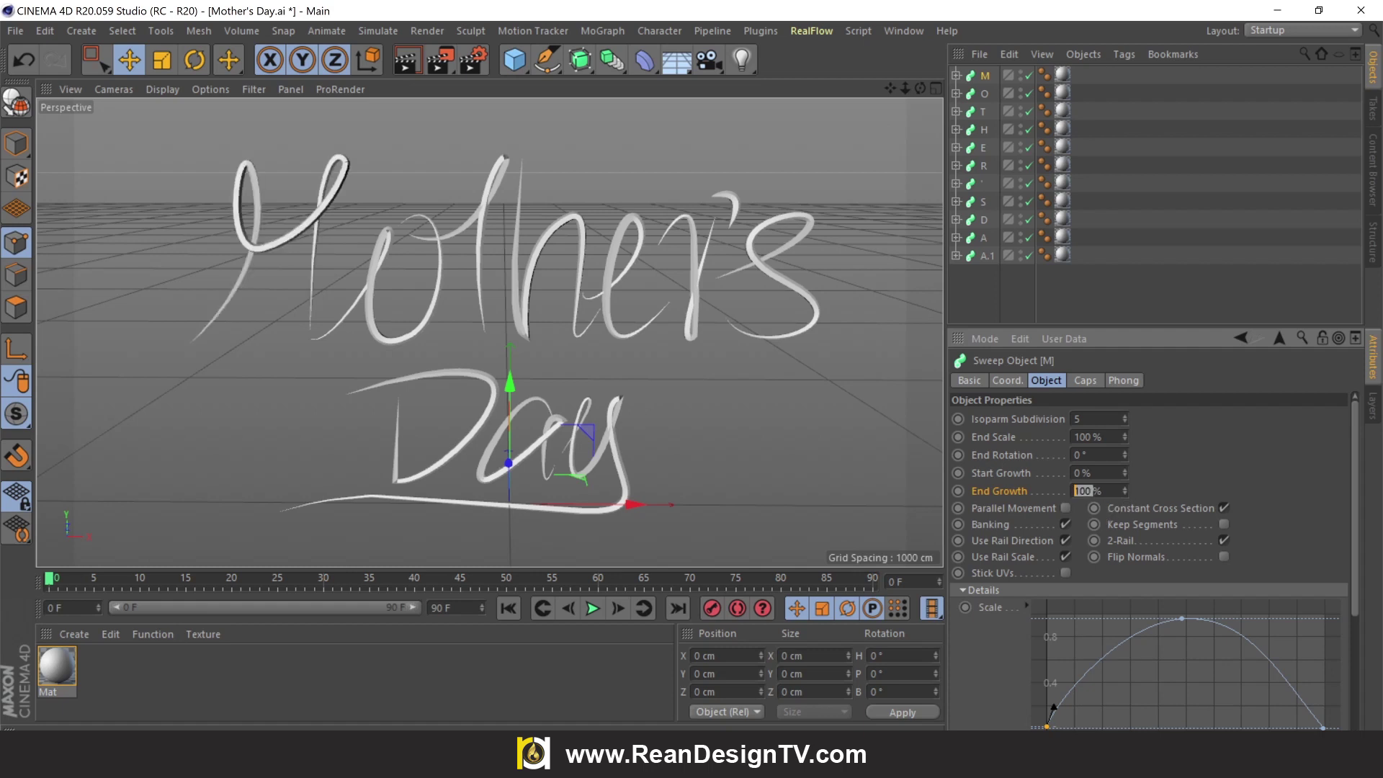
key("Return")
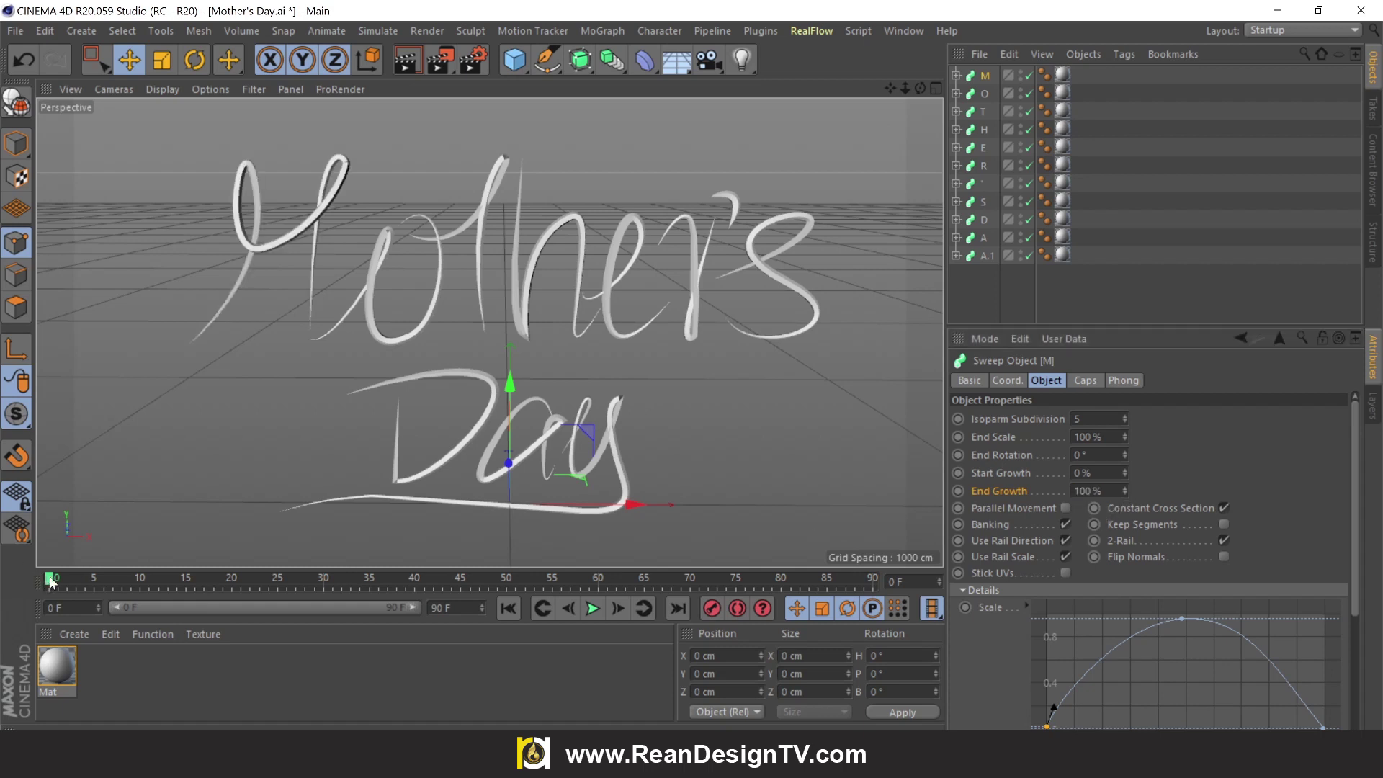
left_click_drag(49, 581, 141, 582)
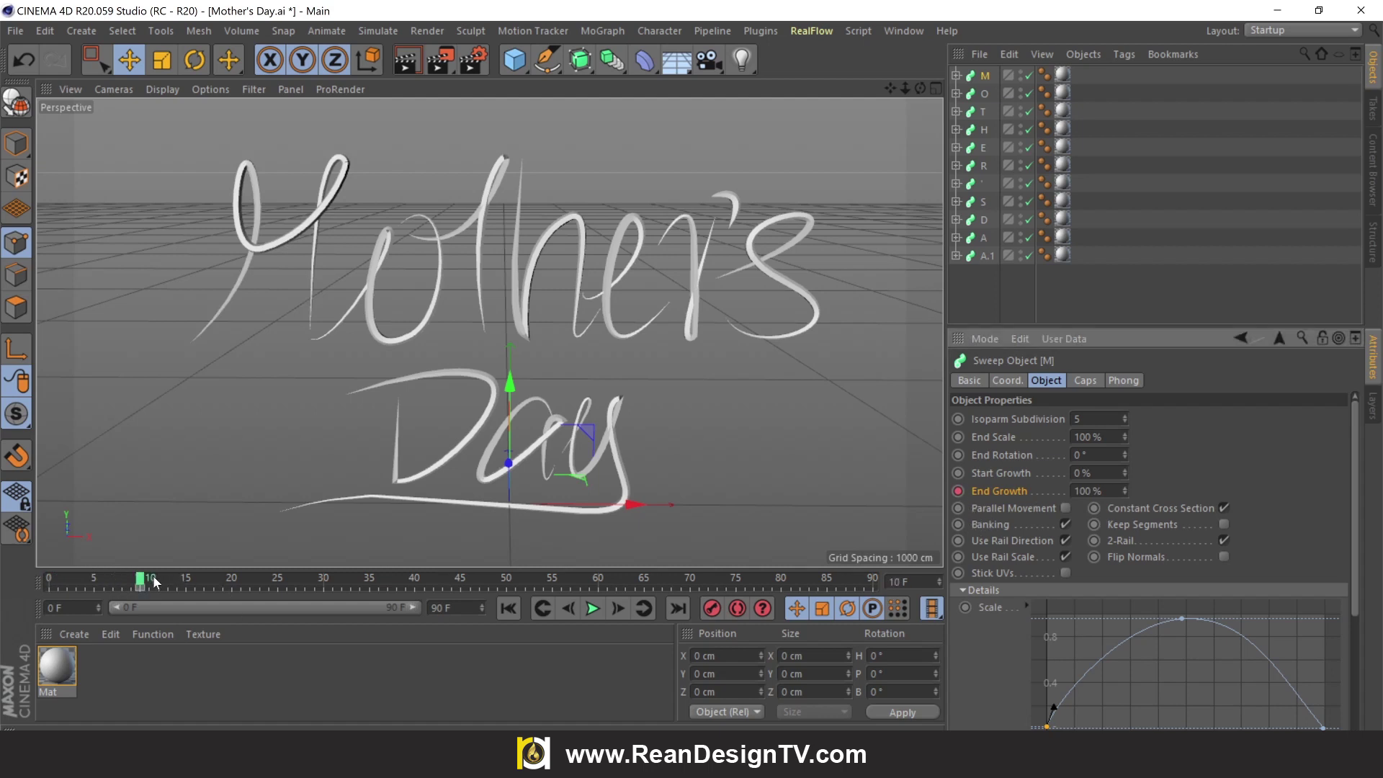
left_click_drag(142, 578, 16, 587)
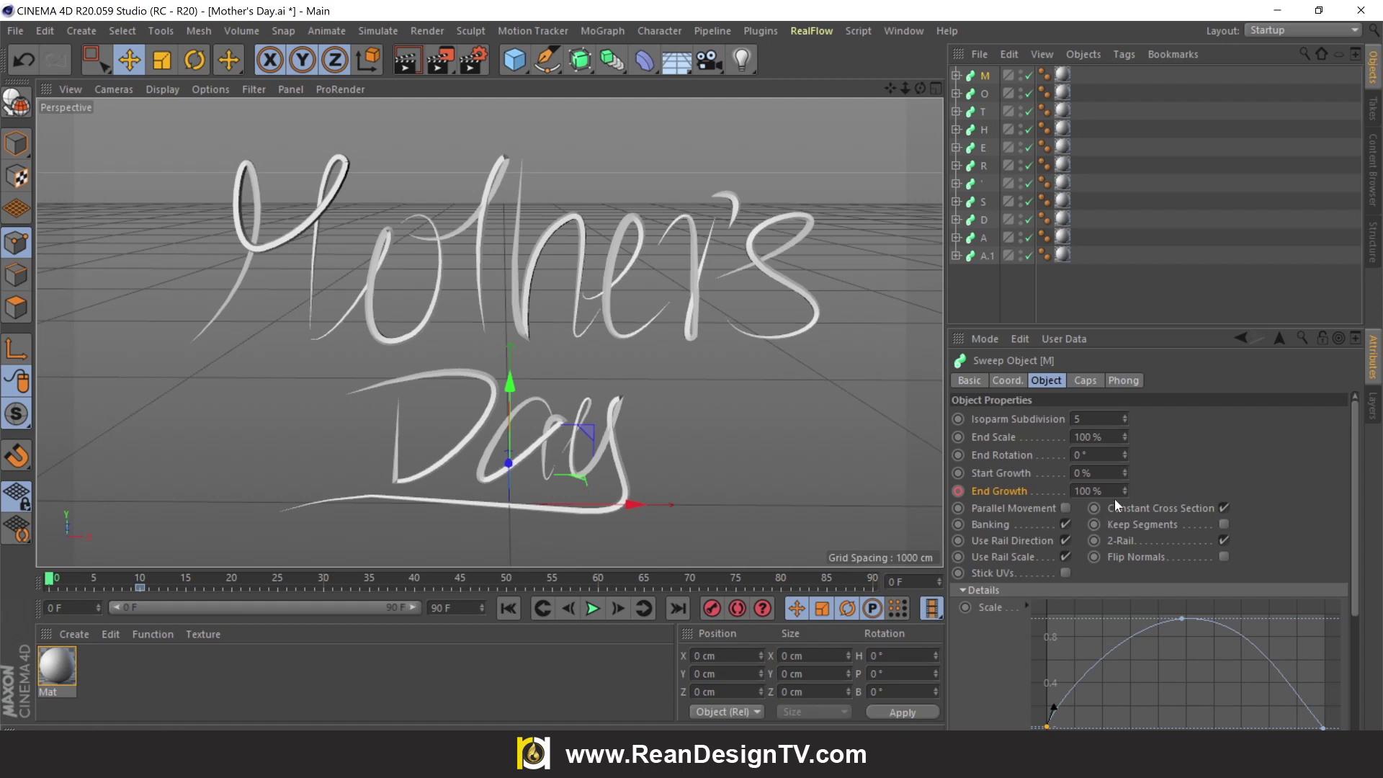
Key M's End Growth at 0% on frame 0 and 100% on frame 10
mouse_move(1124, 488)
left_mouse_down()
mouse_move(1124, 526)
mouse_move(1124, 446)
mouse_move(1124, 519)
left_mouse_up()
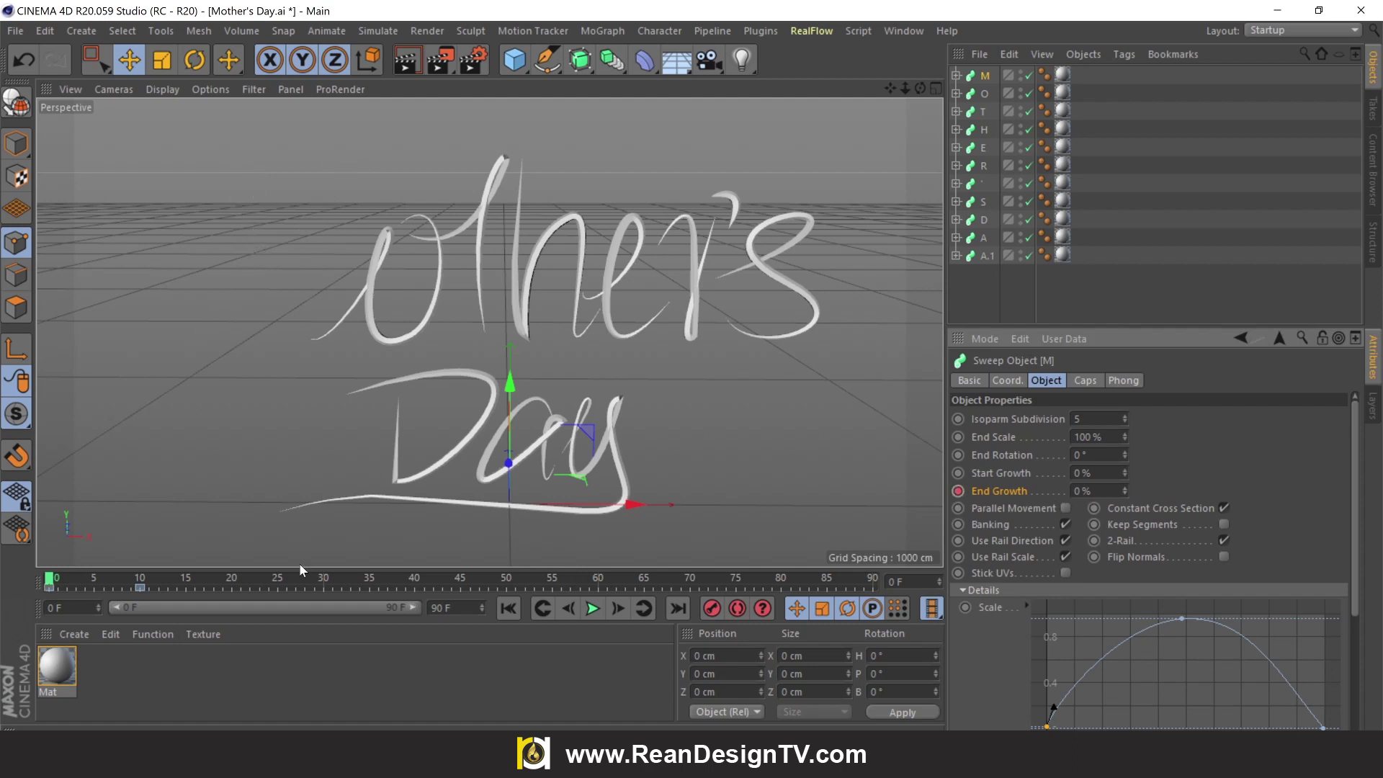
mouse_move(41, 580)
left_mouse_down()
mouse_move(144, 582)
mouse_move(44, 587)
left_mouse_up()
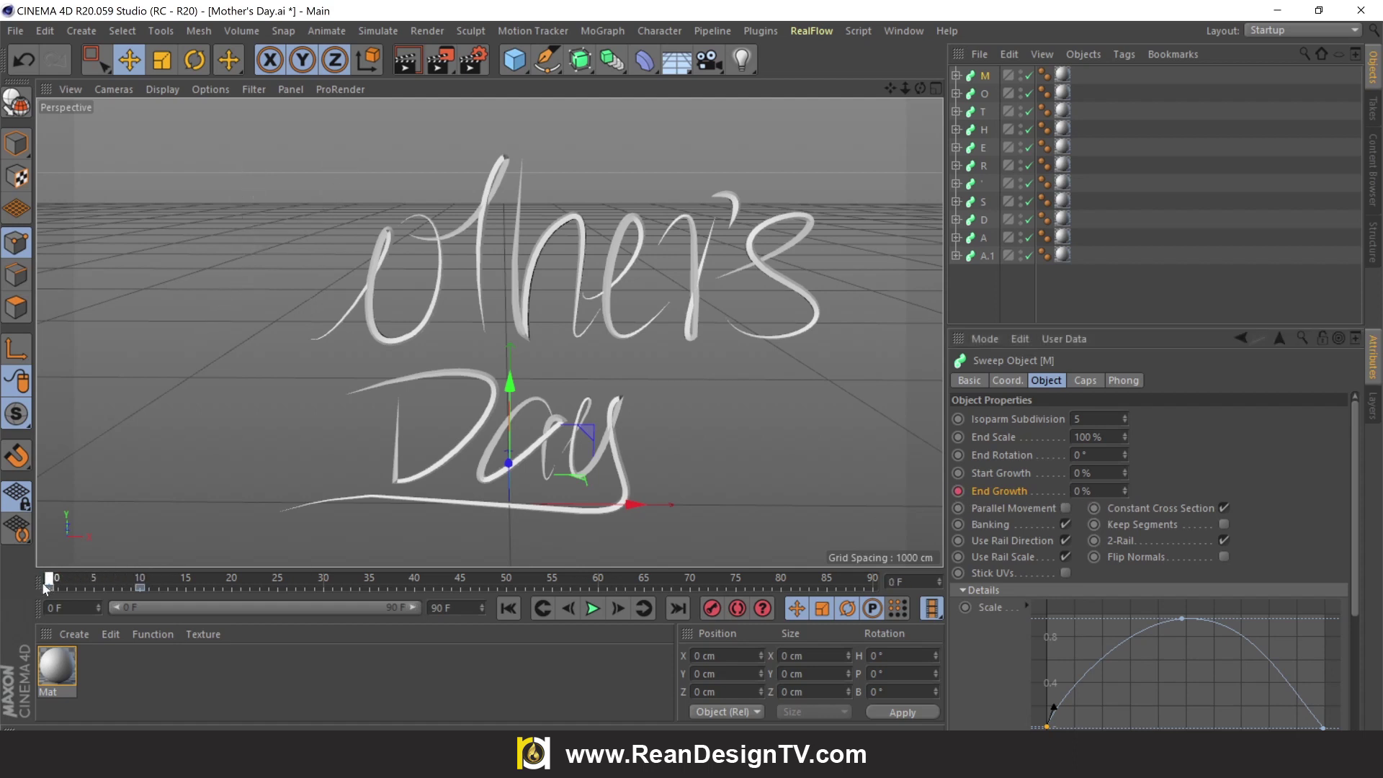
double_click(1082, 490)
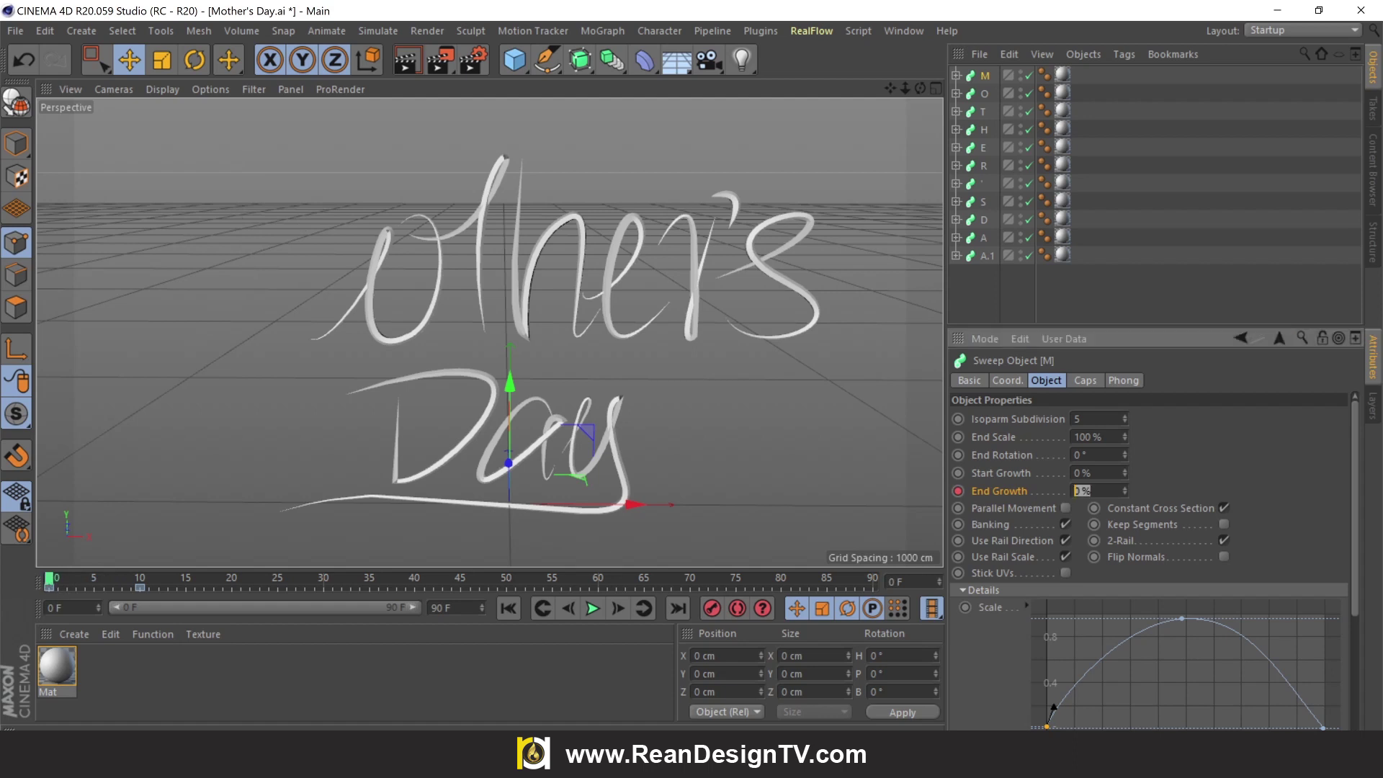
left_click_drag(45, 585, 139, 582)
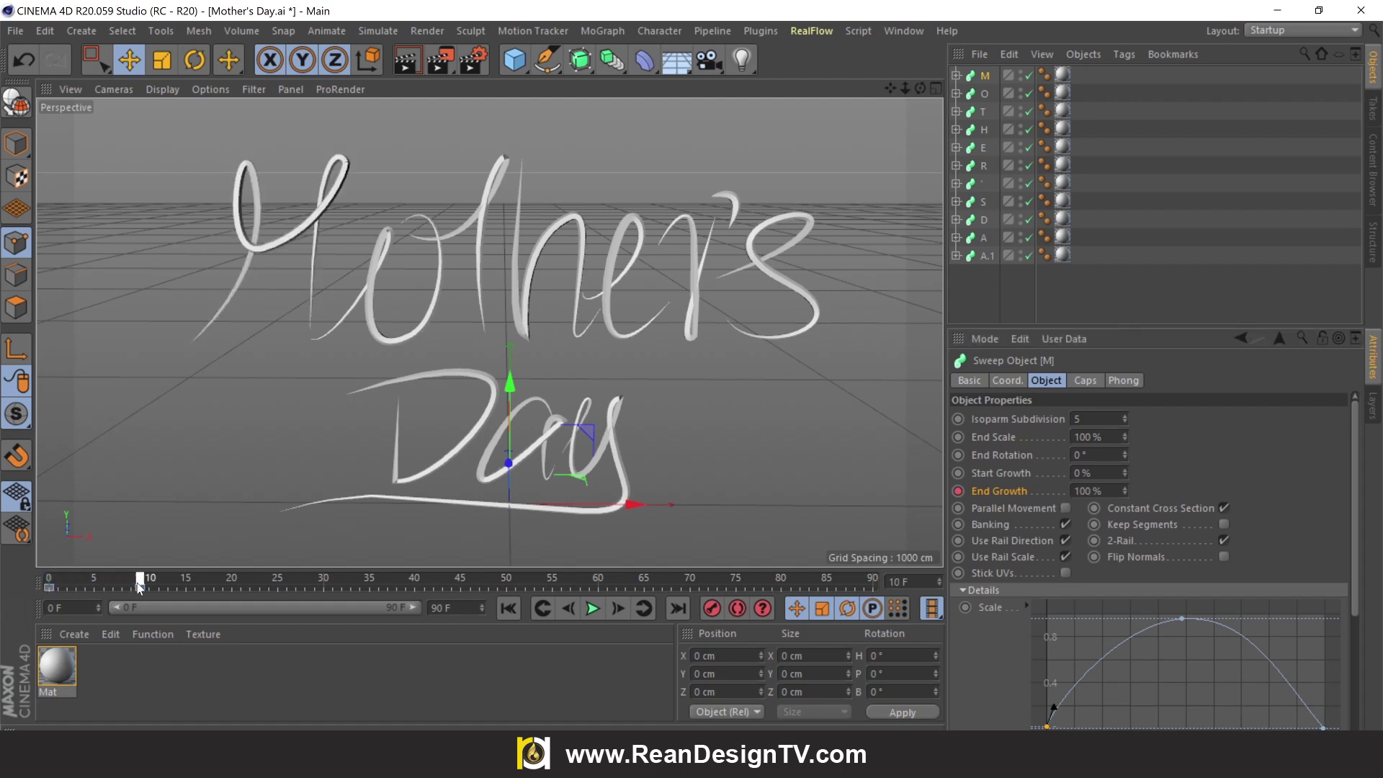
double_click(1086, 490)
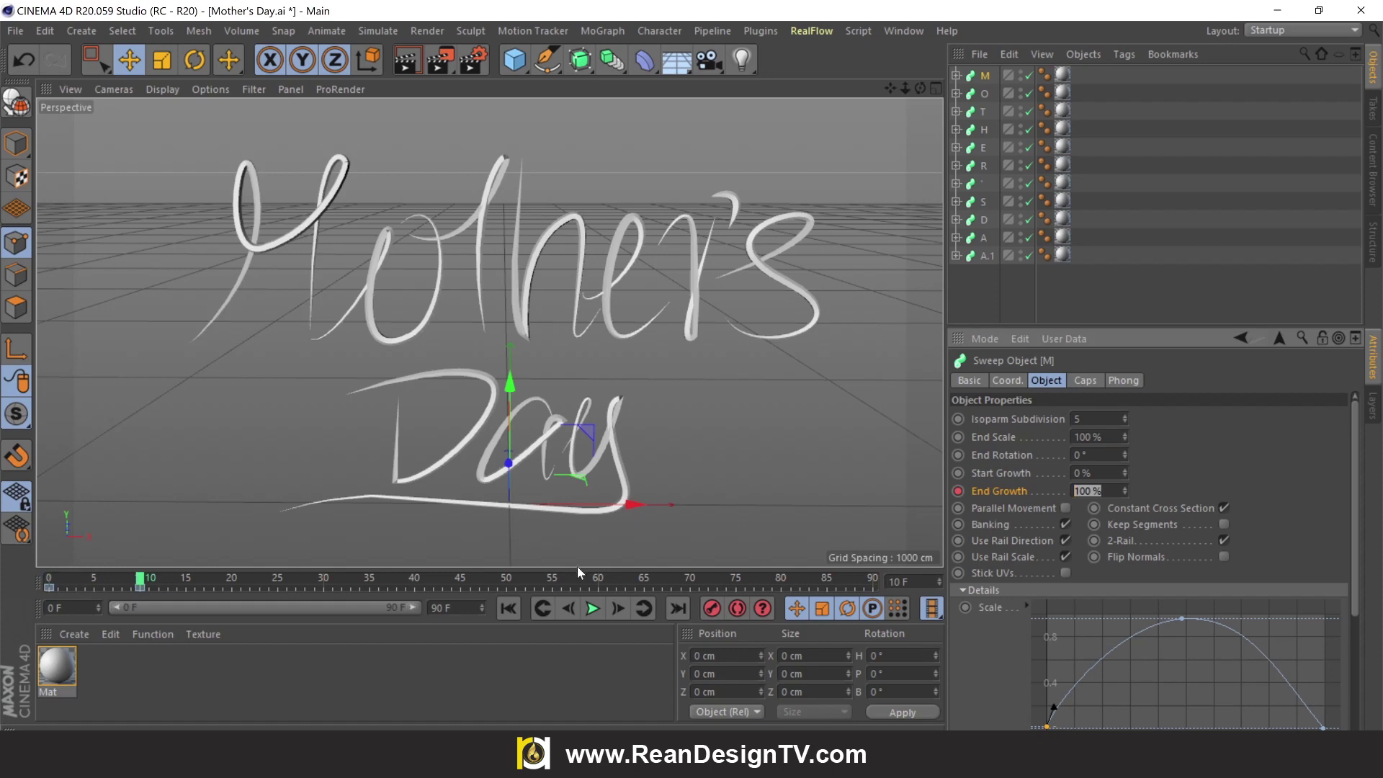
mouse_move(140, 579)
left_mouse_down()
mouse_move(126, 580)
mouse_move(158, 580)
mouse_move(49, 581)
mouse_move(144, 584)
left_mouse_up()
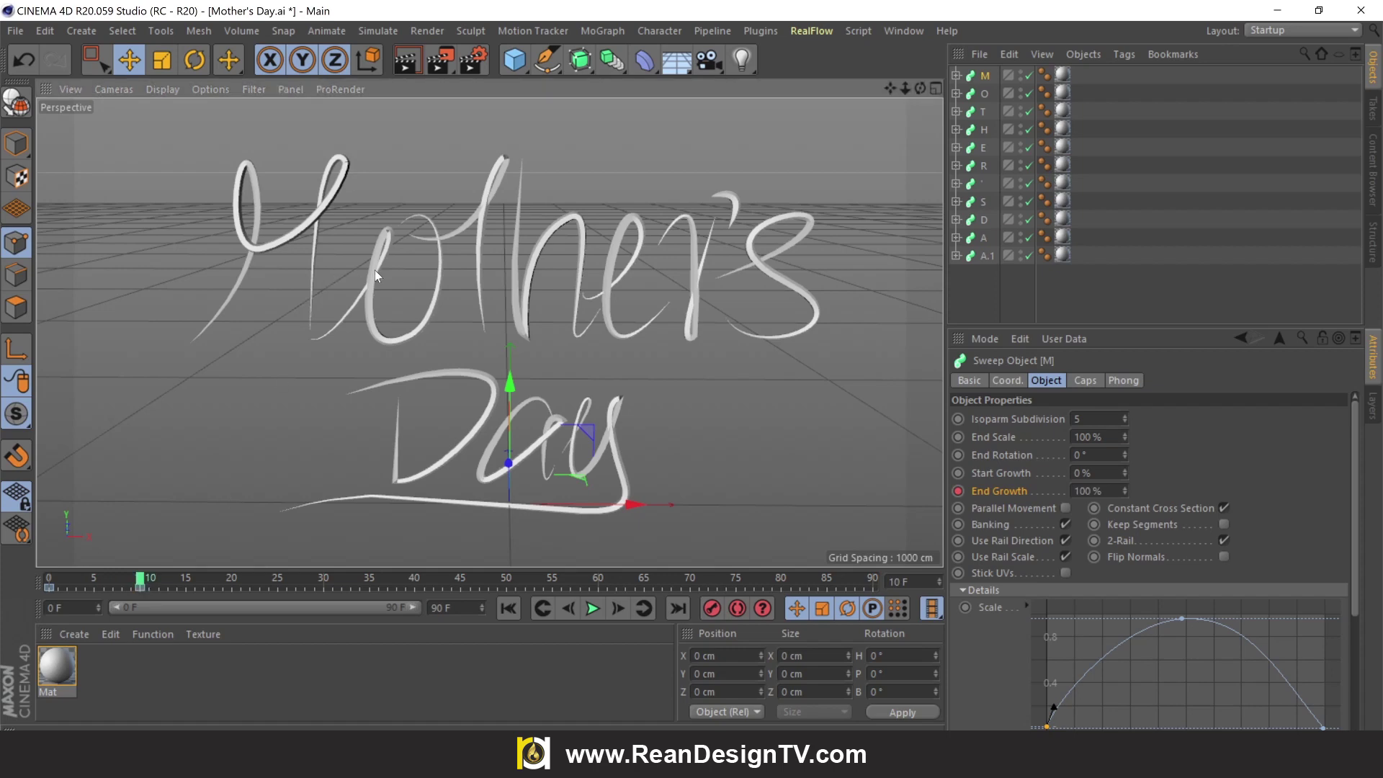
Key the O stroke's End Growth from 0% at frame 10 to 100% at frame 20
left_click(983, 93)
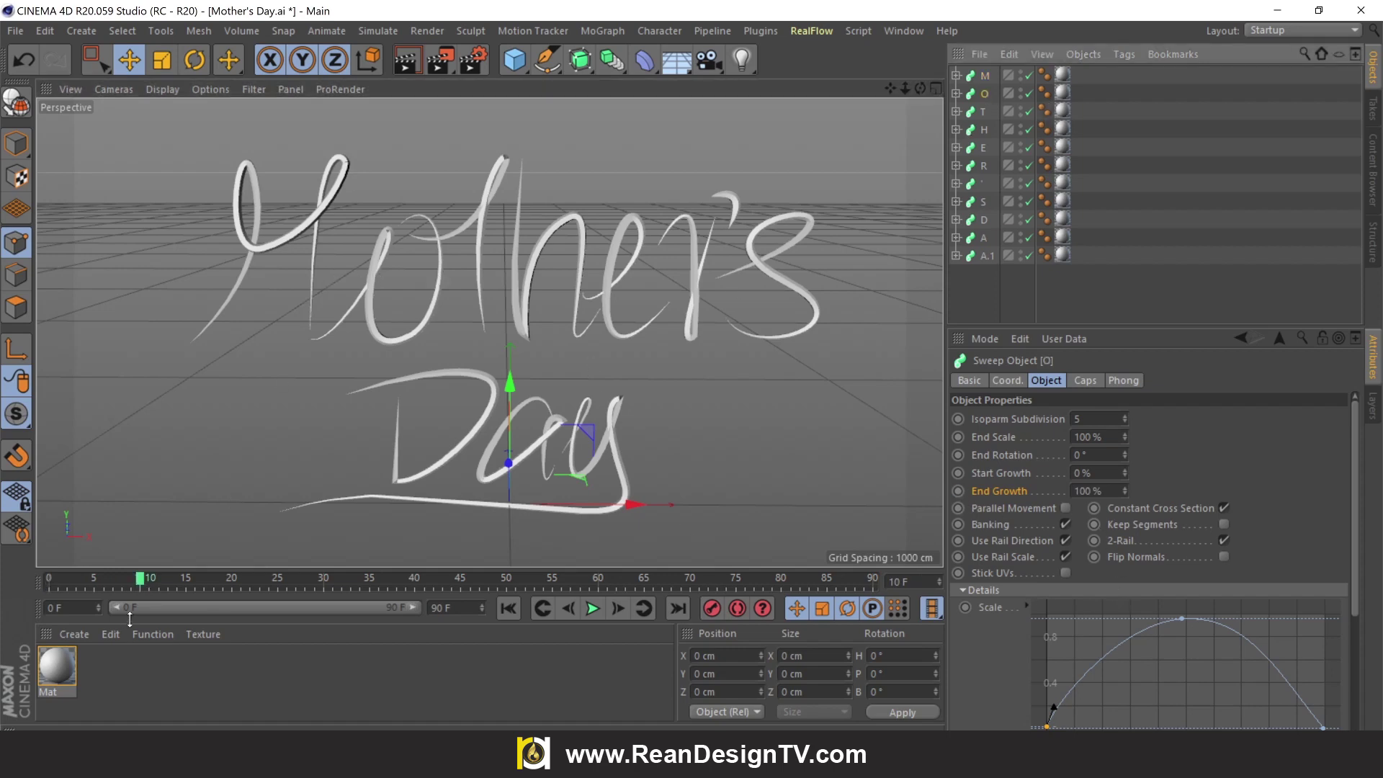
left_click_drag(145, 583, 193, 585)
left_click(958, 491)
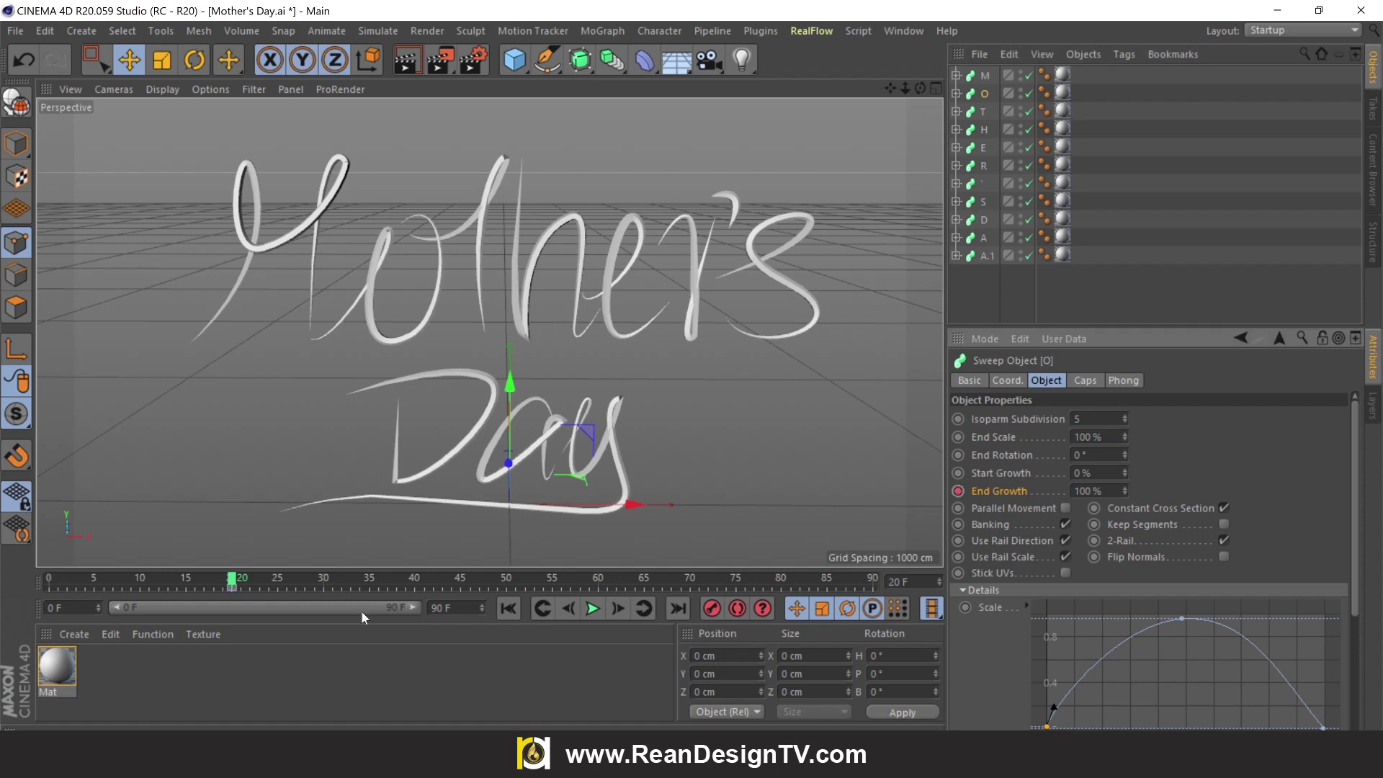
left_click_drag(158, 581, 141, 581)
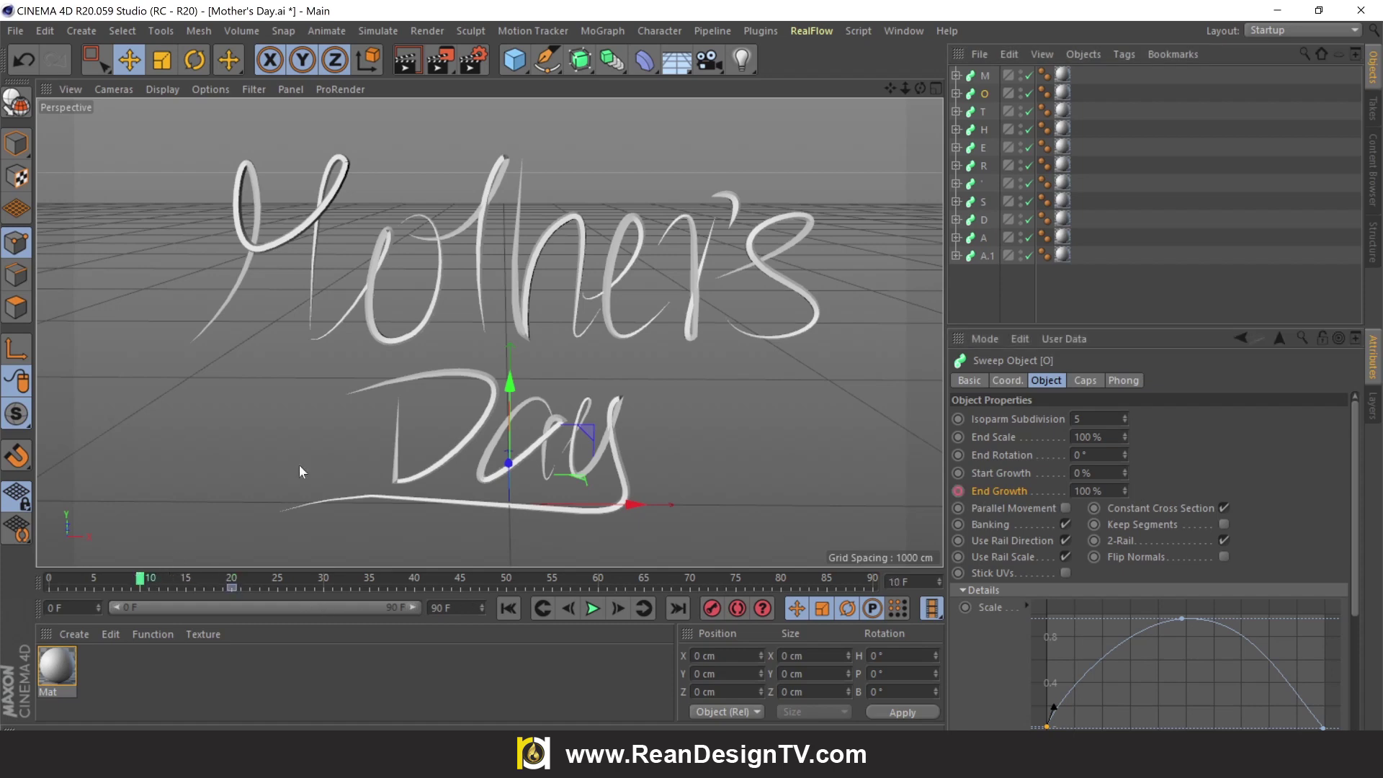
left_click_drag(1125, 486, 1125, 547)
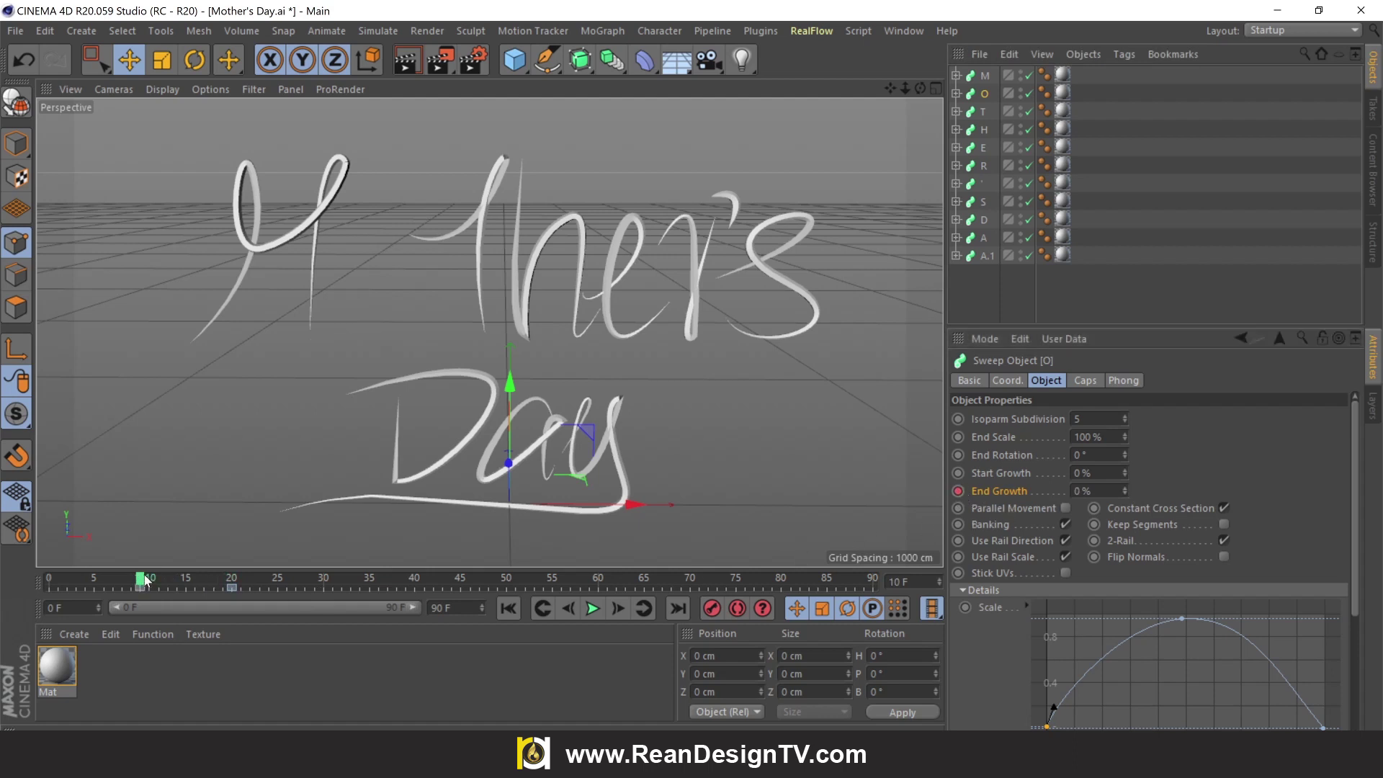
left_click_drag(140, 583, 239, 585)
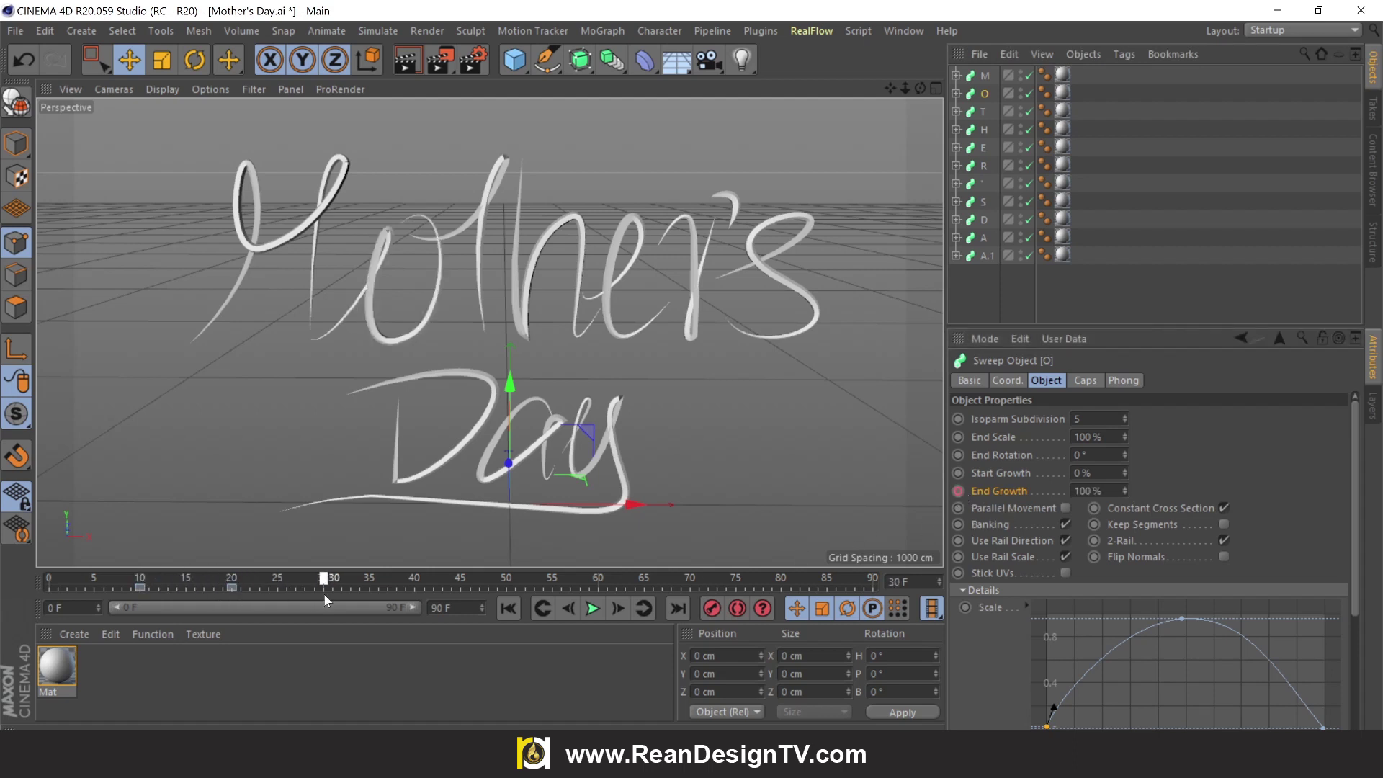
left_click_drag(324, 594, 324, 594)
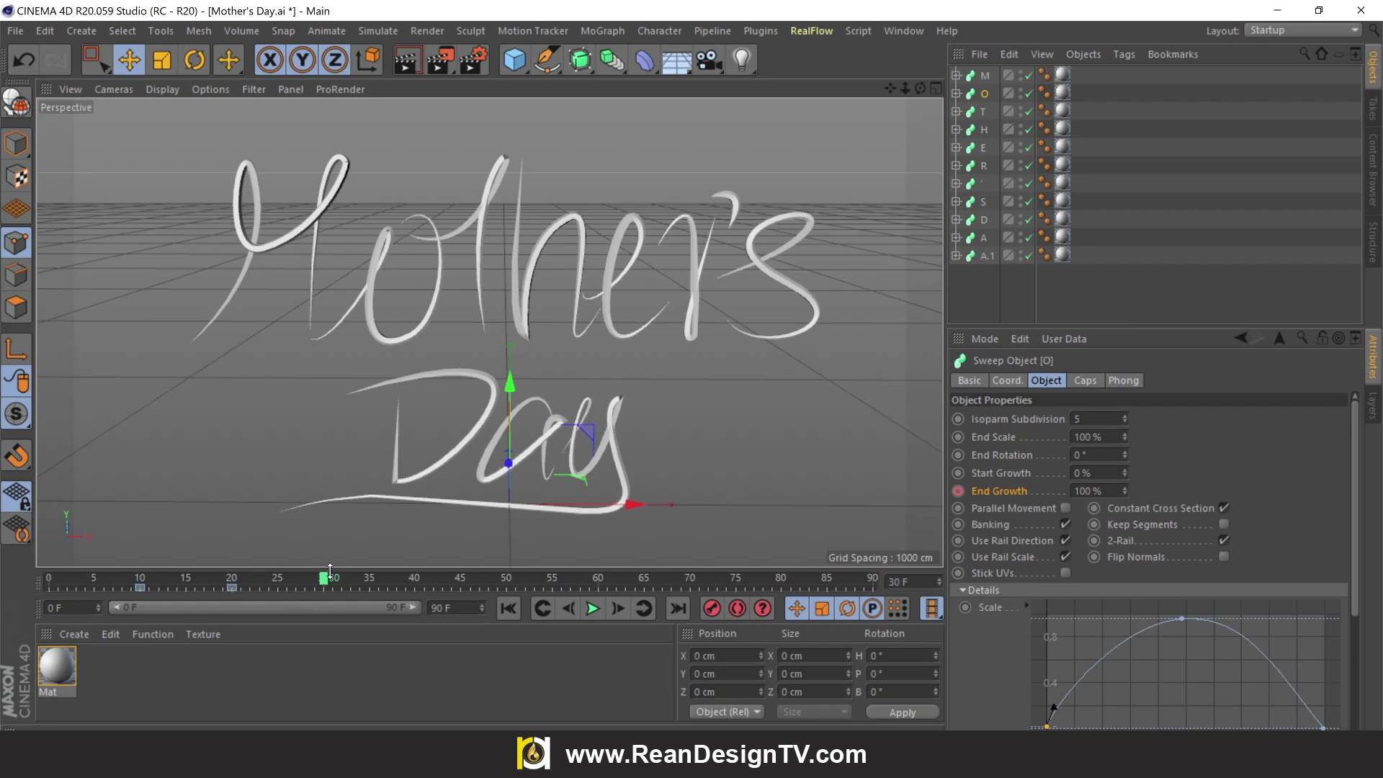
Select the T, H and S strokes in turn to key their staggered End Growth
left_click(984, 109)
mouse_move(324, 584)
left_mouse_down()
mouse_move(597, 602)
mouse_move(598, 585)
mouse_move(626, 585)
left_mouse_up()
left_click(983, 129)
left_click(984, 201)
Extend the scene length and visible time range to 120 frames
left_click(744, 585)
type("120")
key("Return")
double_click(347, 607)
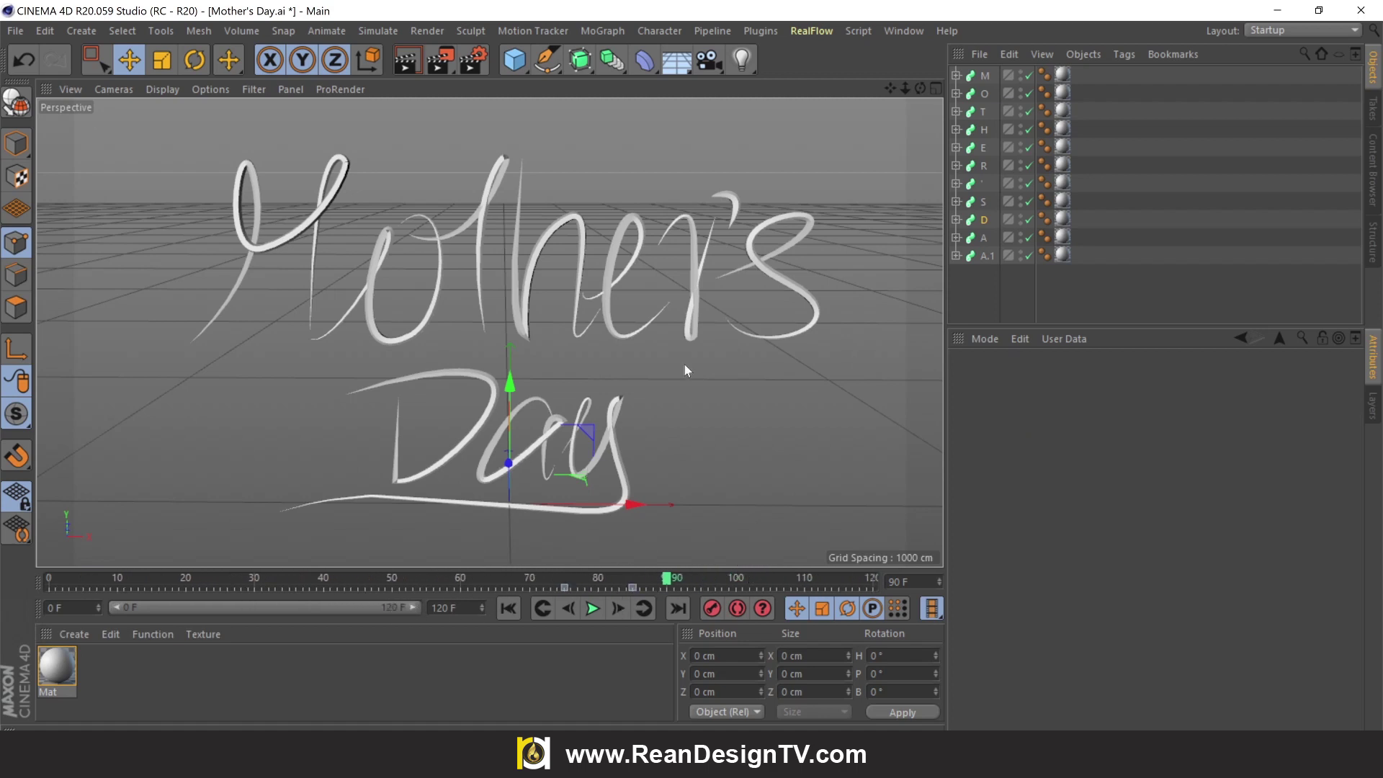
Key the a of Day's End Growth to 0% at frame 85 so it grows on after the D
left_click(985, 238)
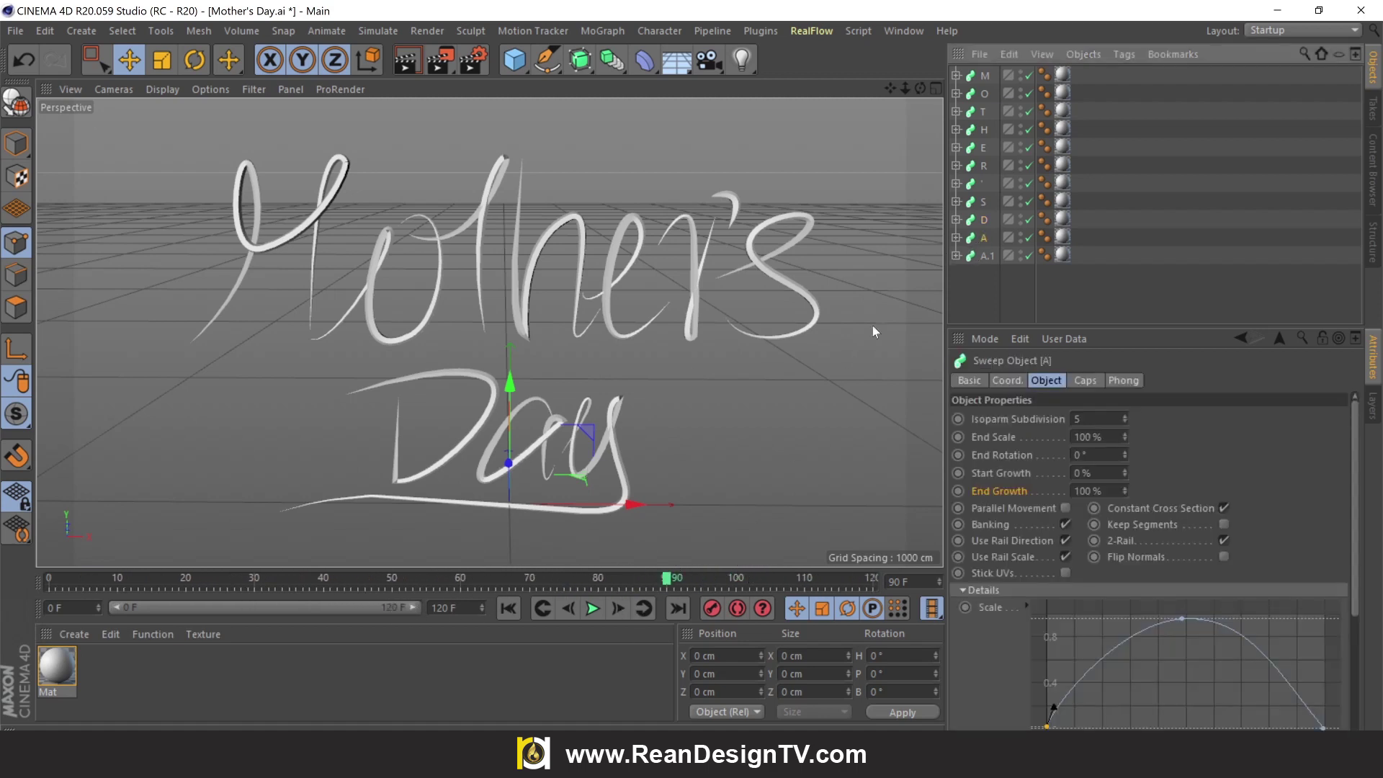
left_click(984, 220)
mouse_move(667, 582)
left_mouse_down()
mouse_move(563, 584)
mouse_move(701, 589)
left_mouse_up()
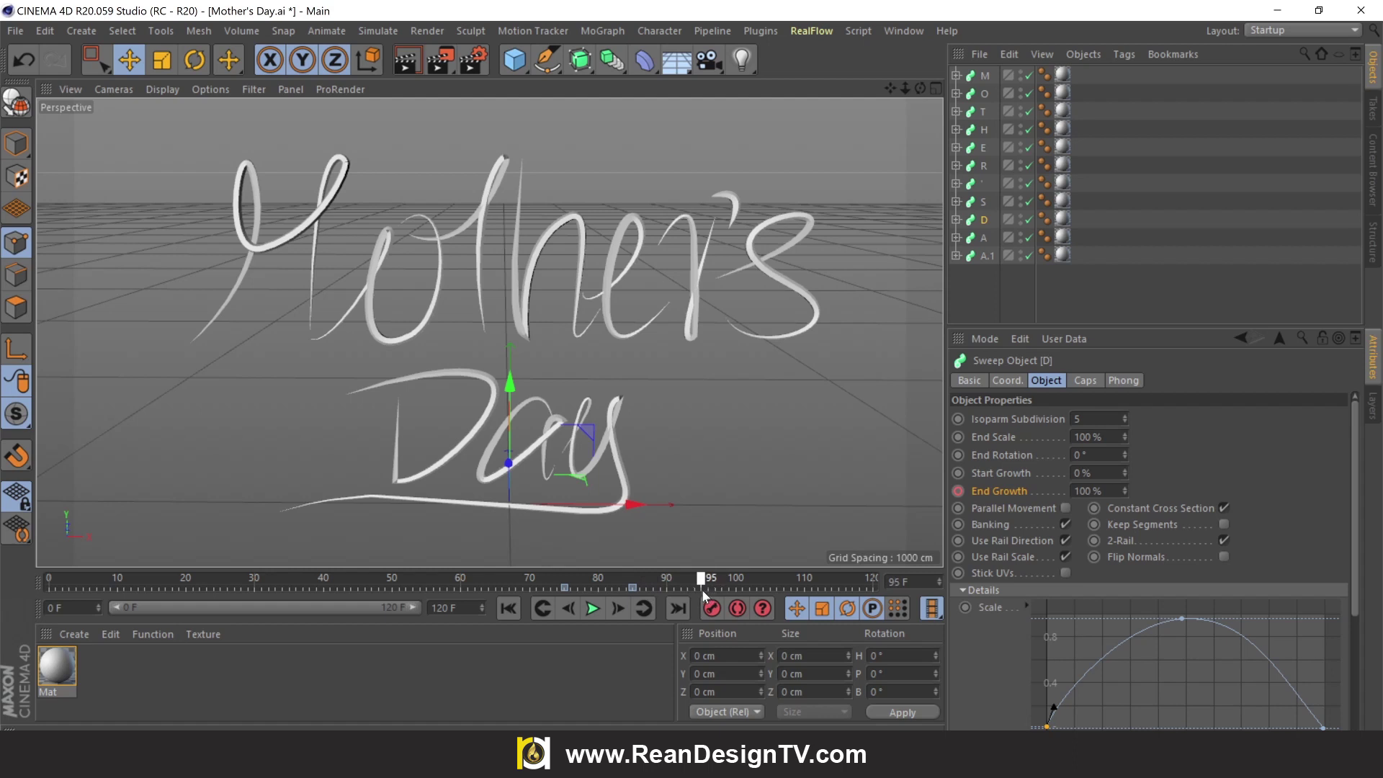
left_click(984, 237)
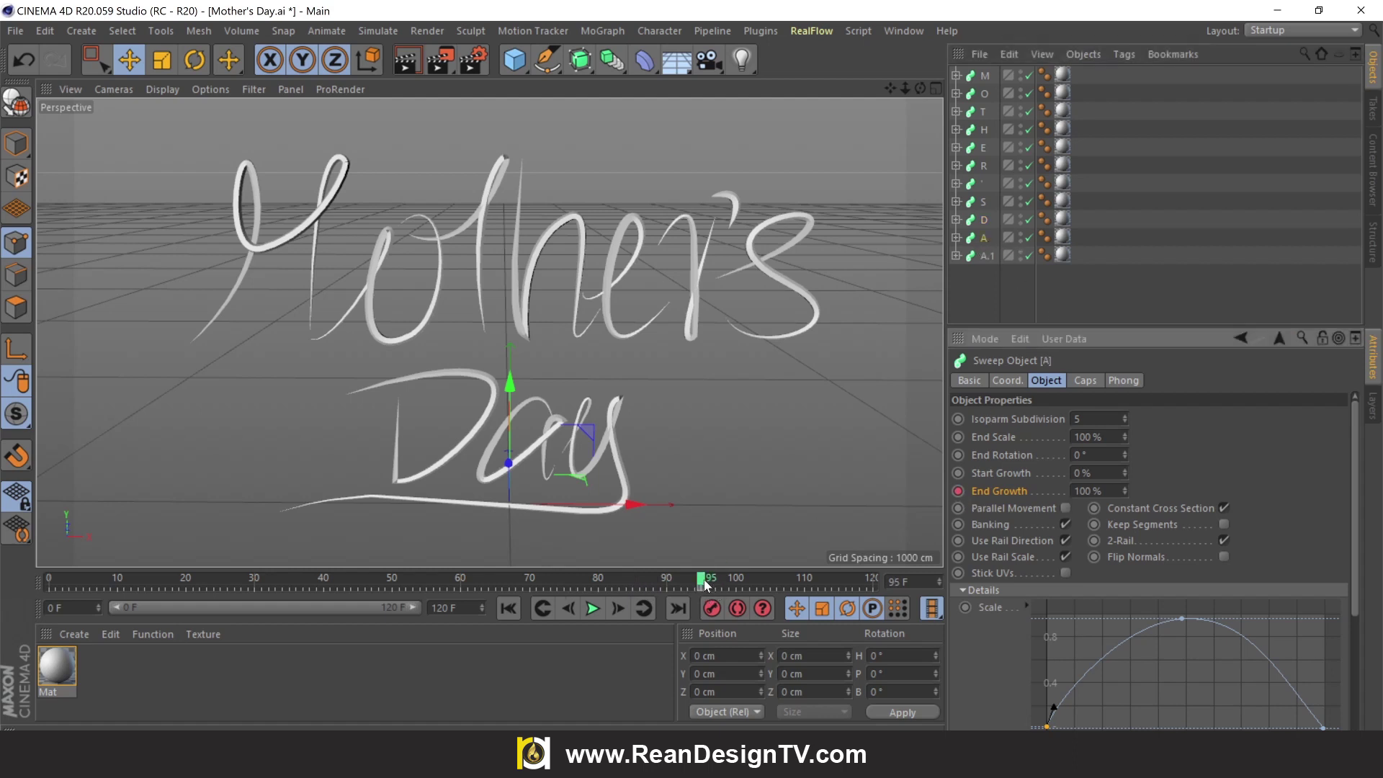
left_click_drag(701, 582, 632, 582)
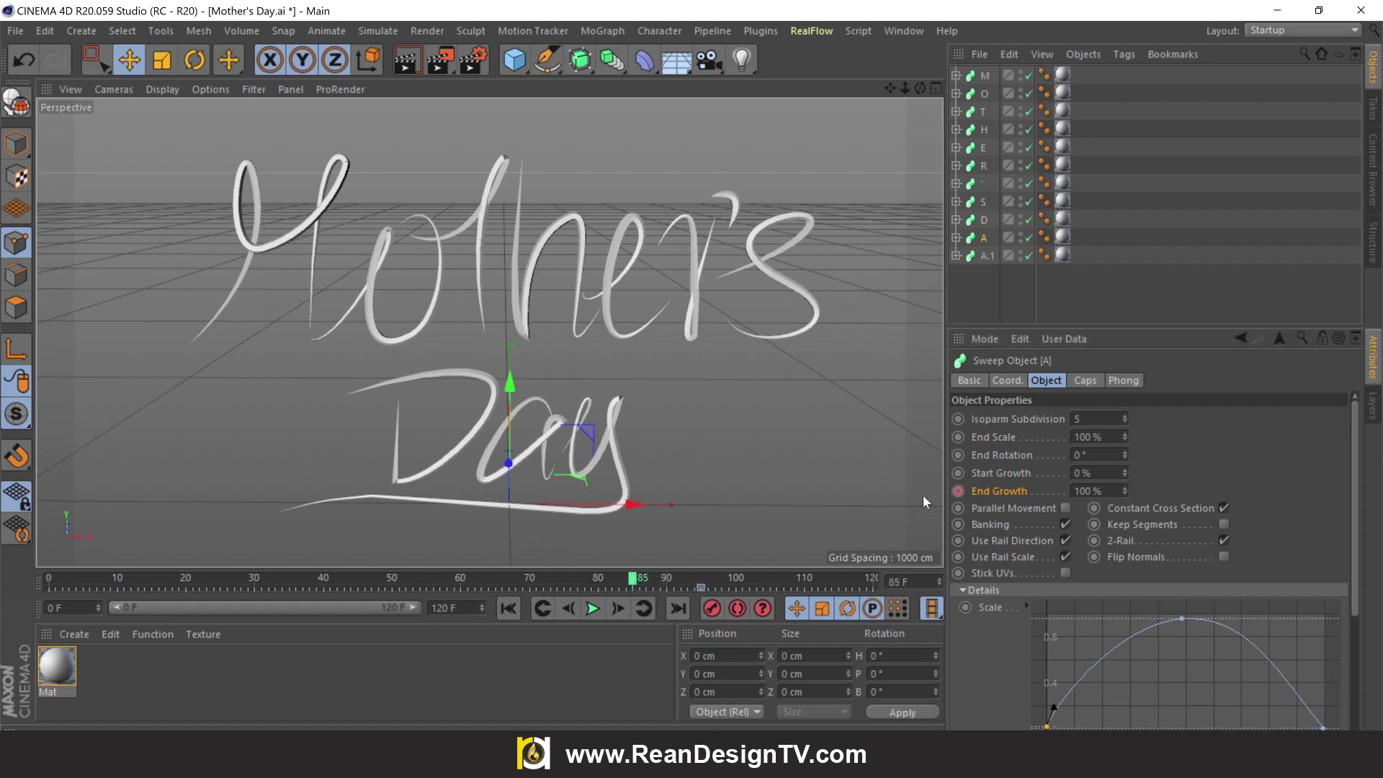
left_click_drag(1124, 491, 1122, 502)
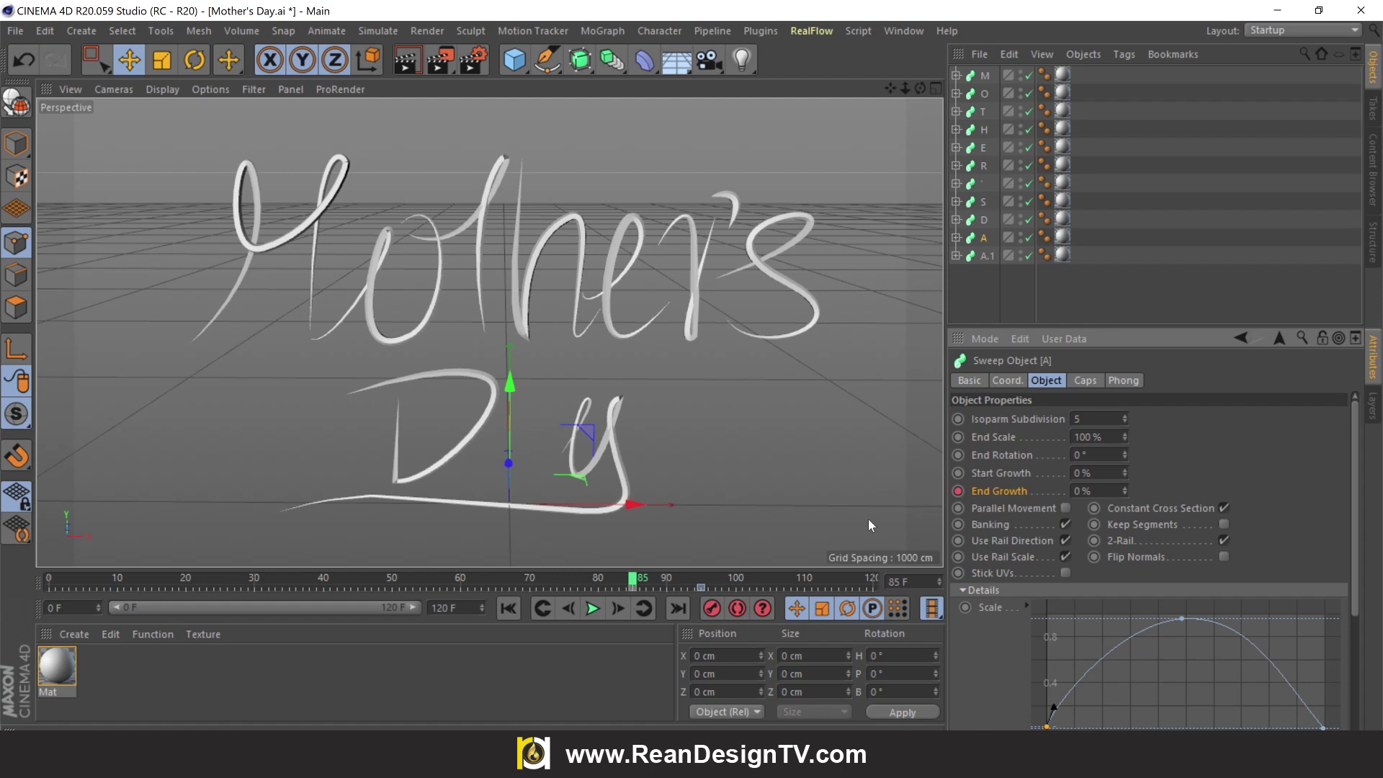
left_click_drag(637, 585, 768, 585)
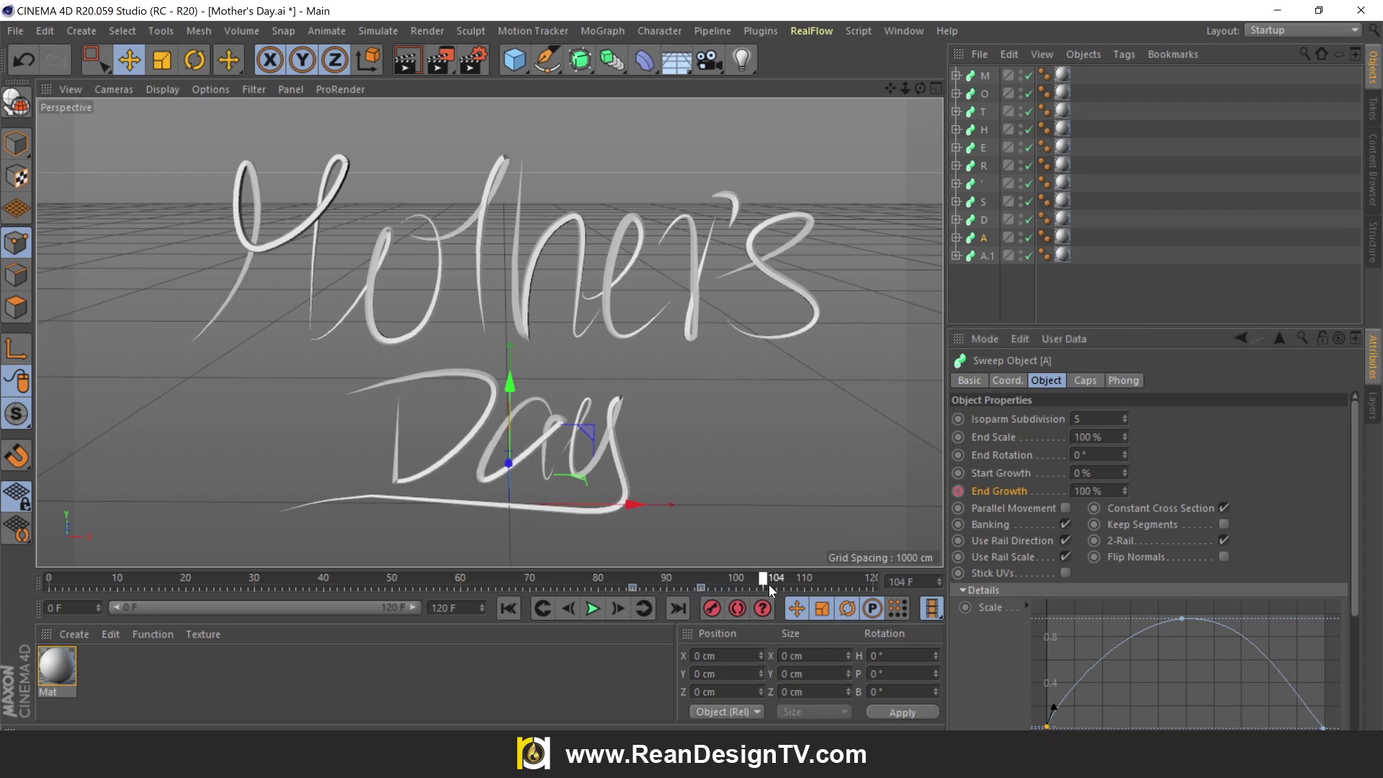
left_click(986, 255)
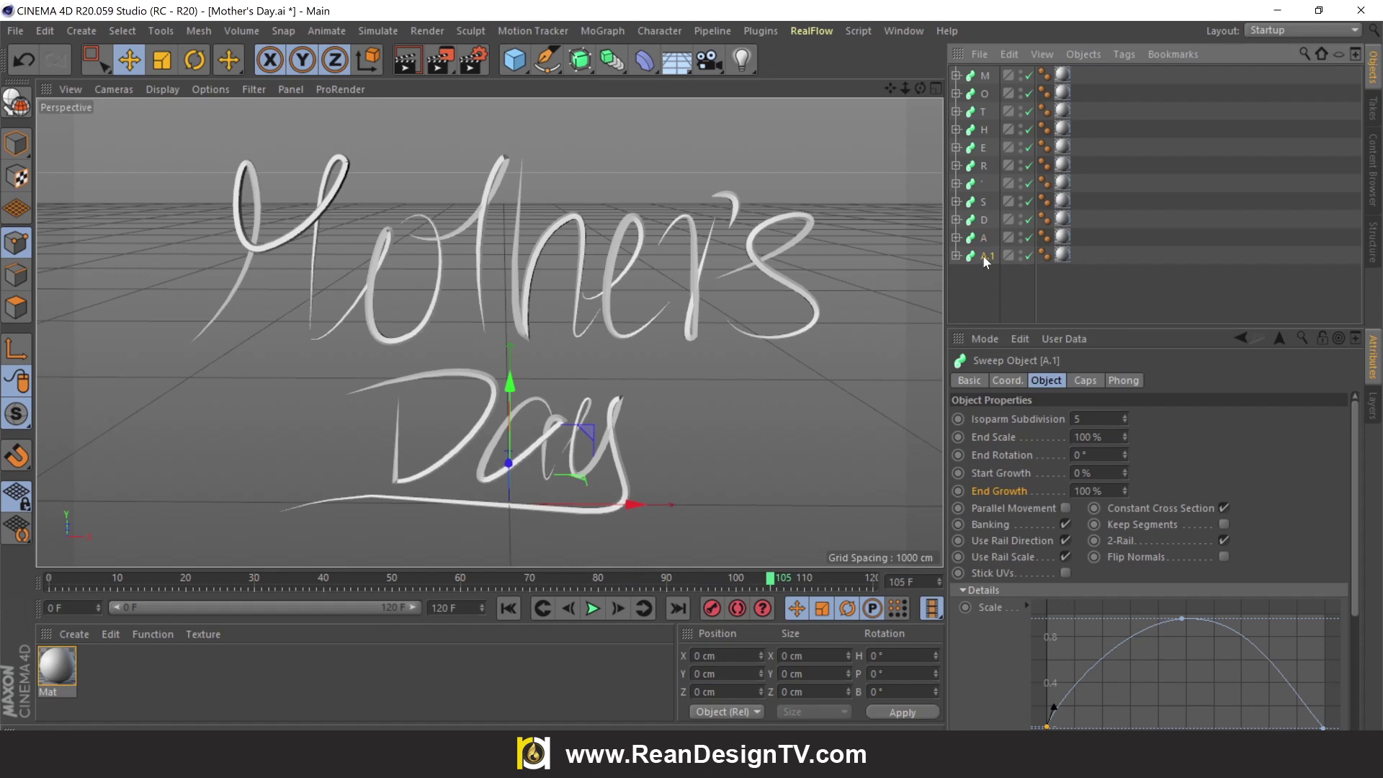
Rename stroke A.1 to Y and key its End Growth from 0% at frame 95 to 100% at frame 105
double_click(987, 256)
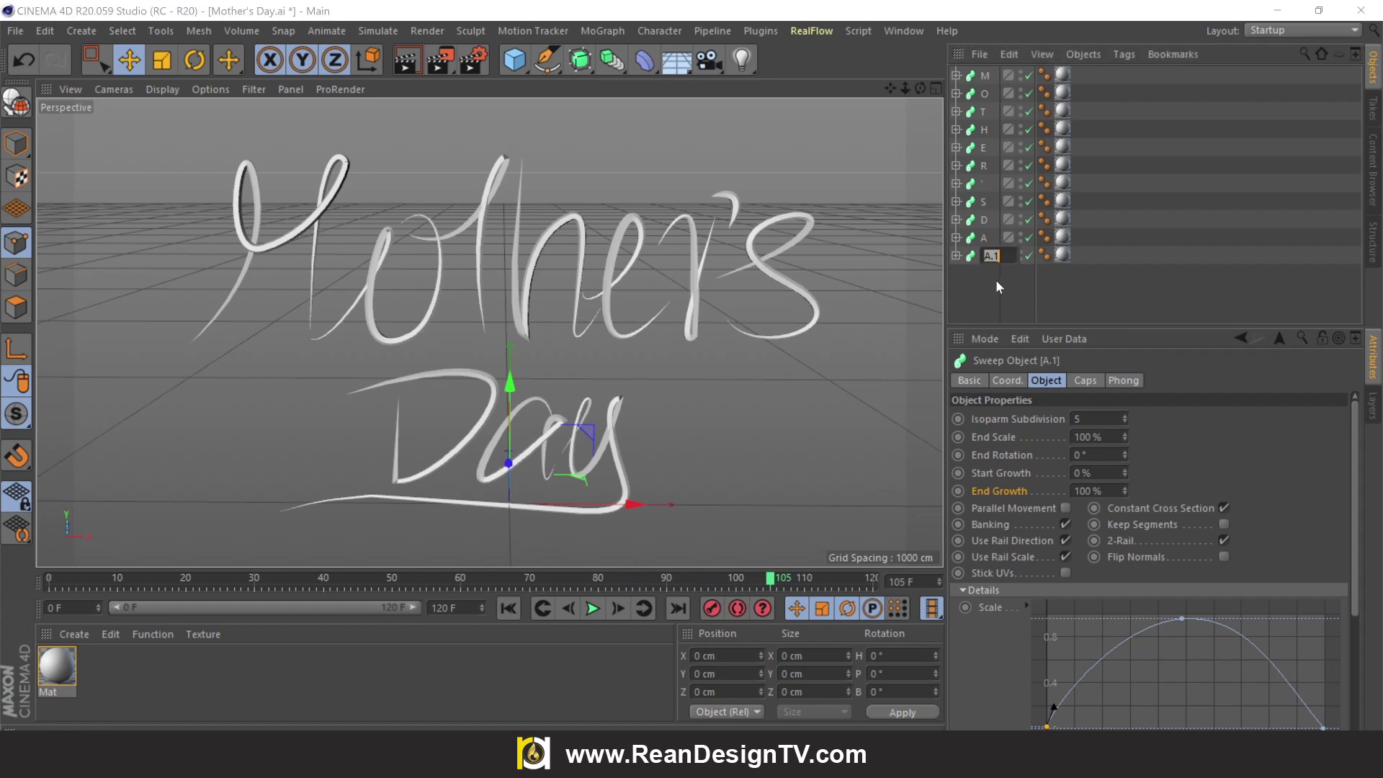
type("Y")
key("Return")
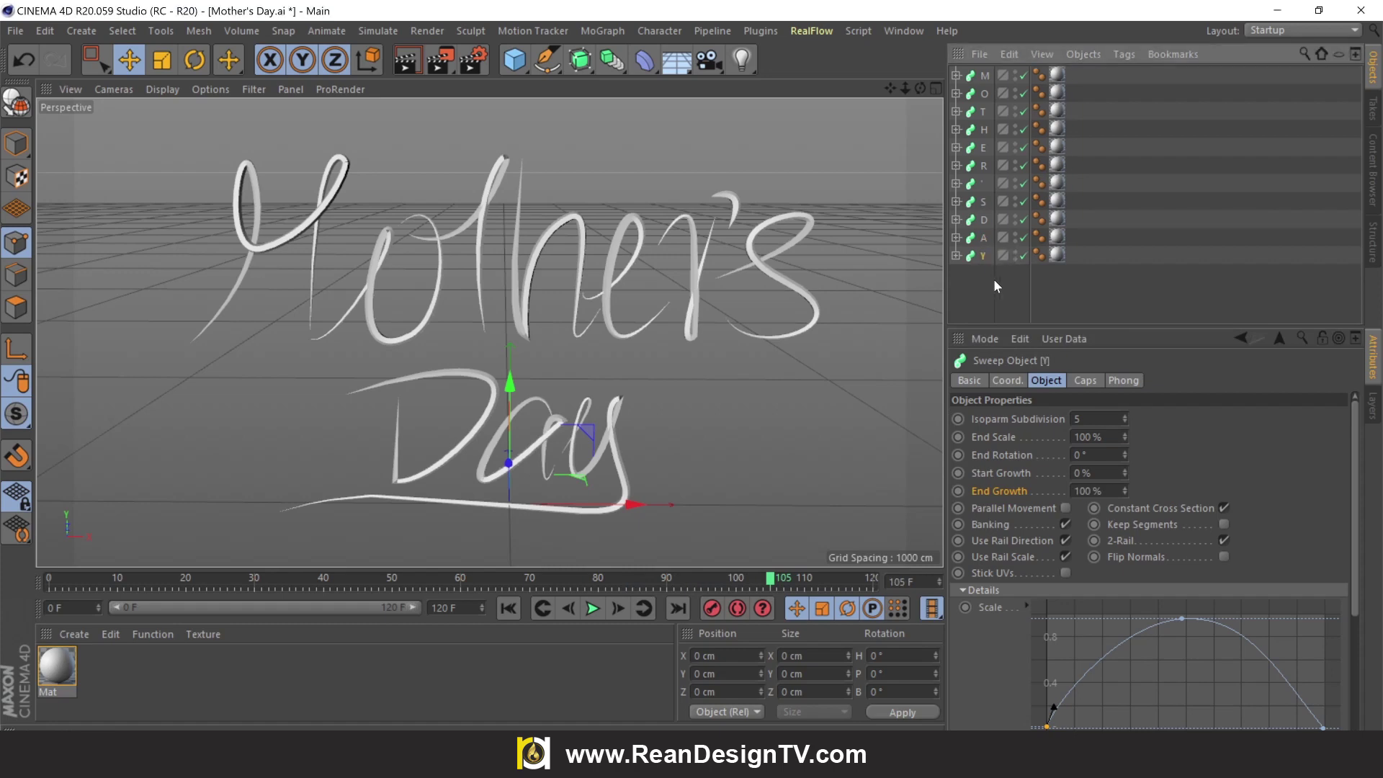
left_click(958, 490, "ctrl")
left_click_drag(770, 580, 703, 584)
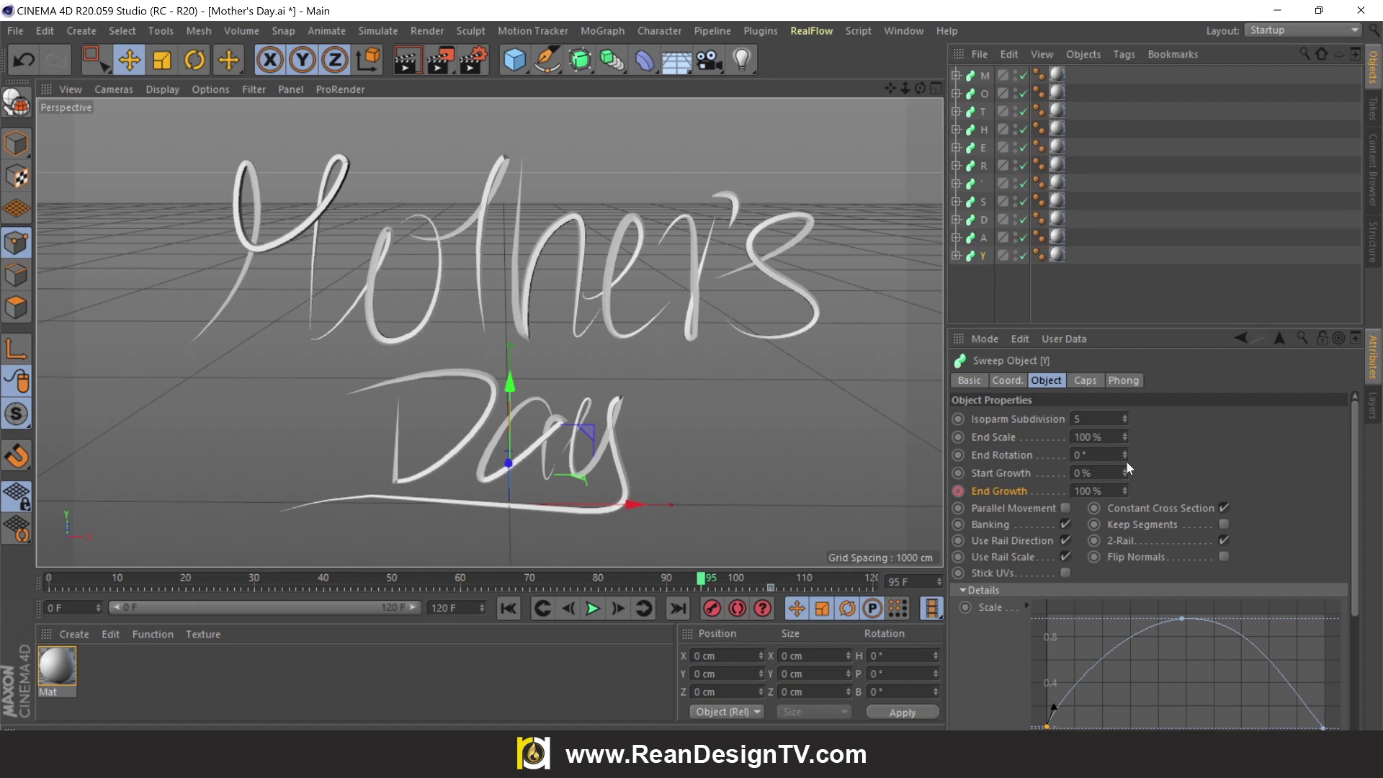
left_click_drag(1121, 492, 1120, 533)
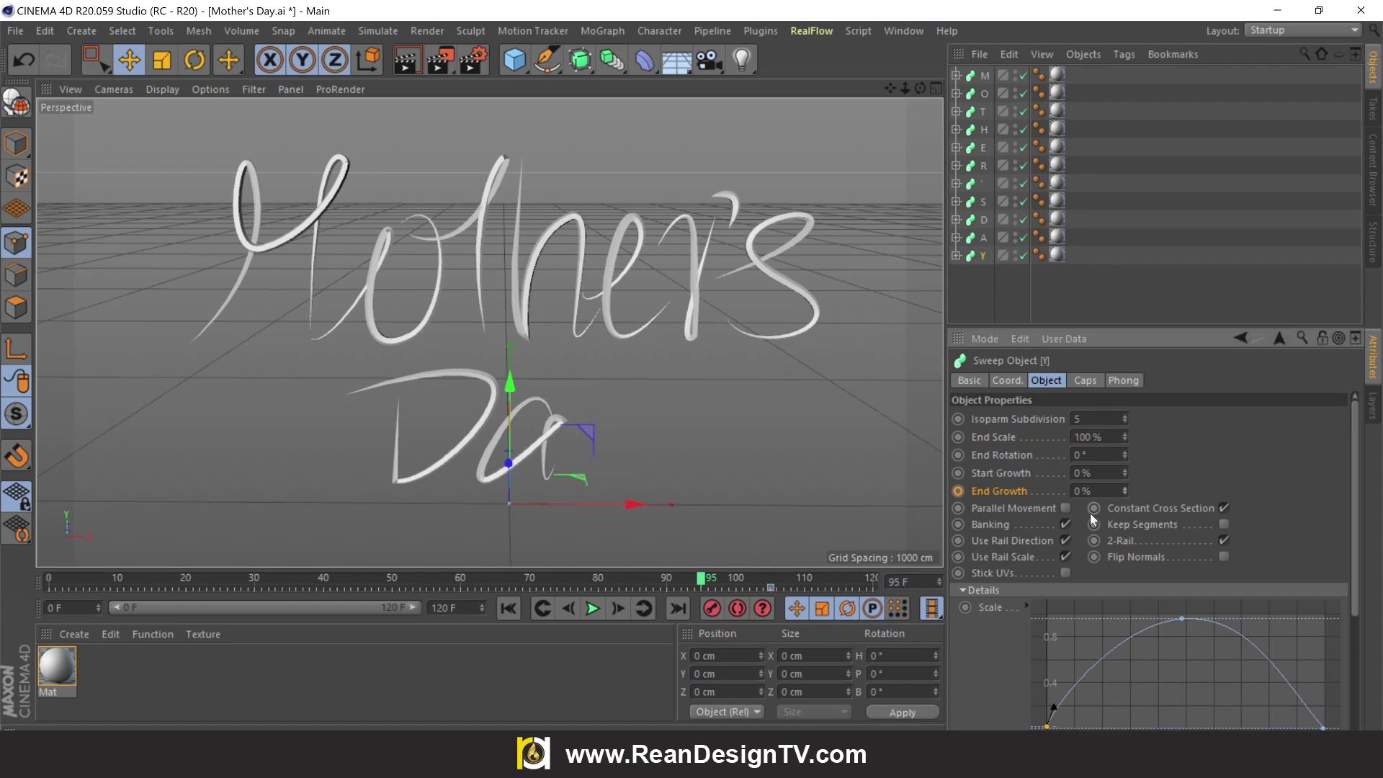
left_click(958, 492)
left_click_drag(744, 583, 159, 583)
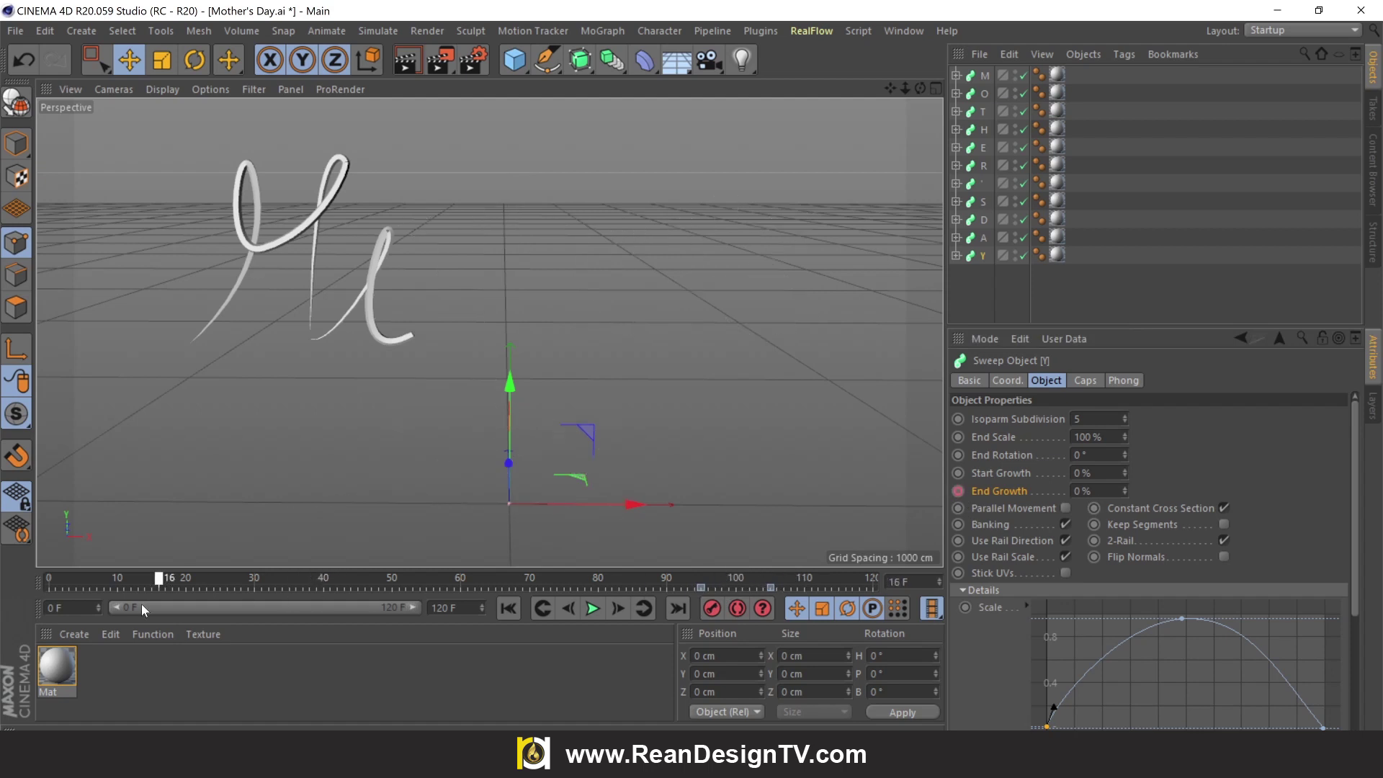
Play the write-on animation from frame 0 and stop at frame 120 with Mother's Day fully drawn
left_click(36, 577)
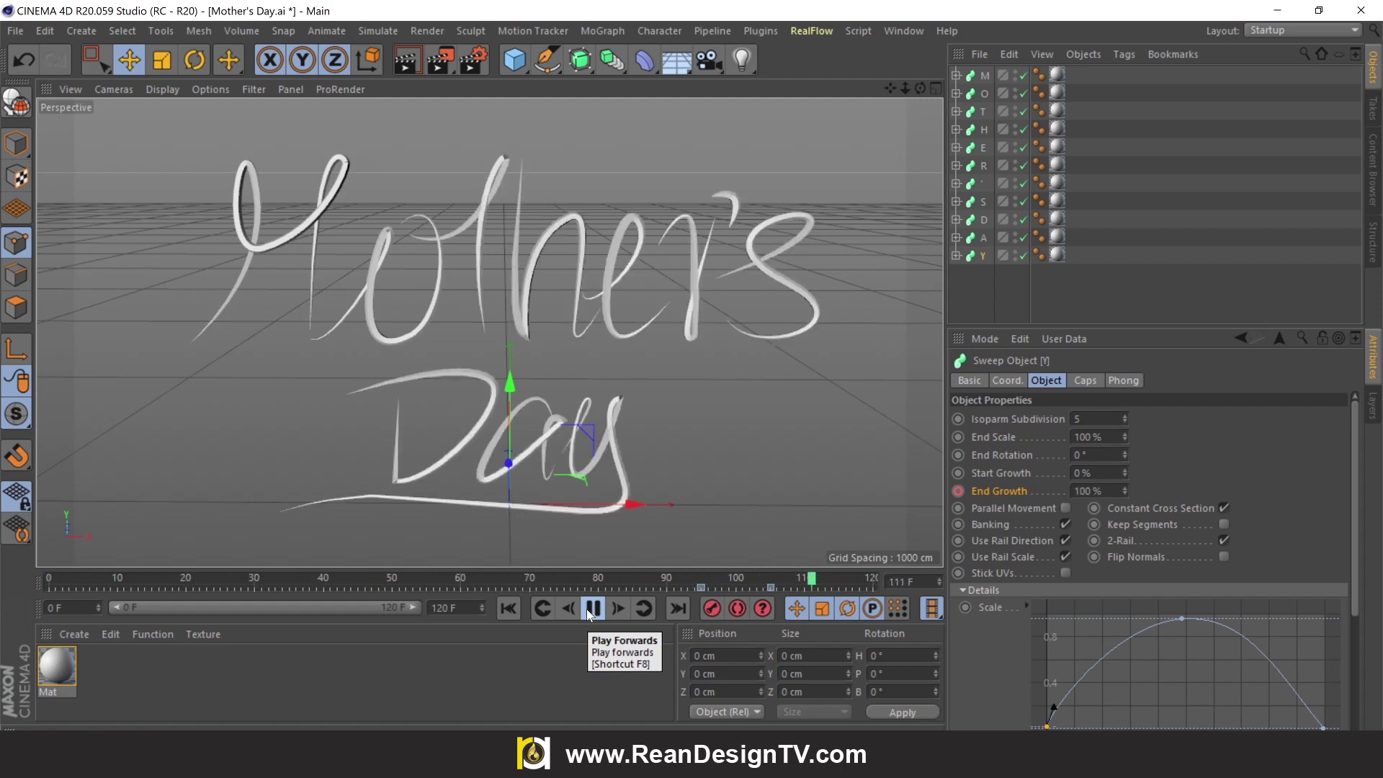
left_click(591, 609)
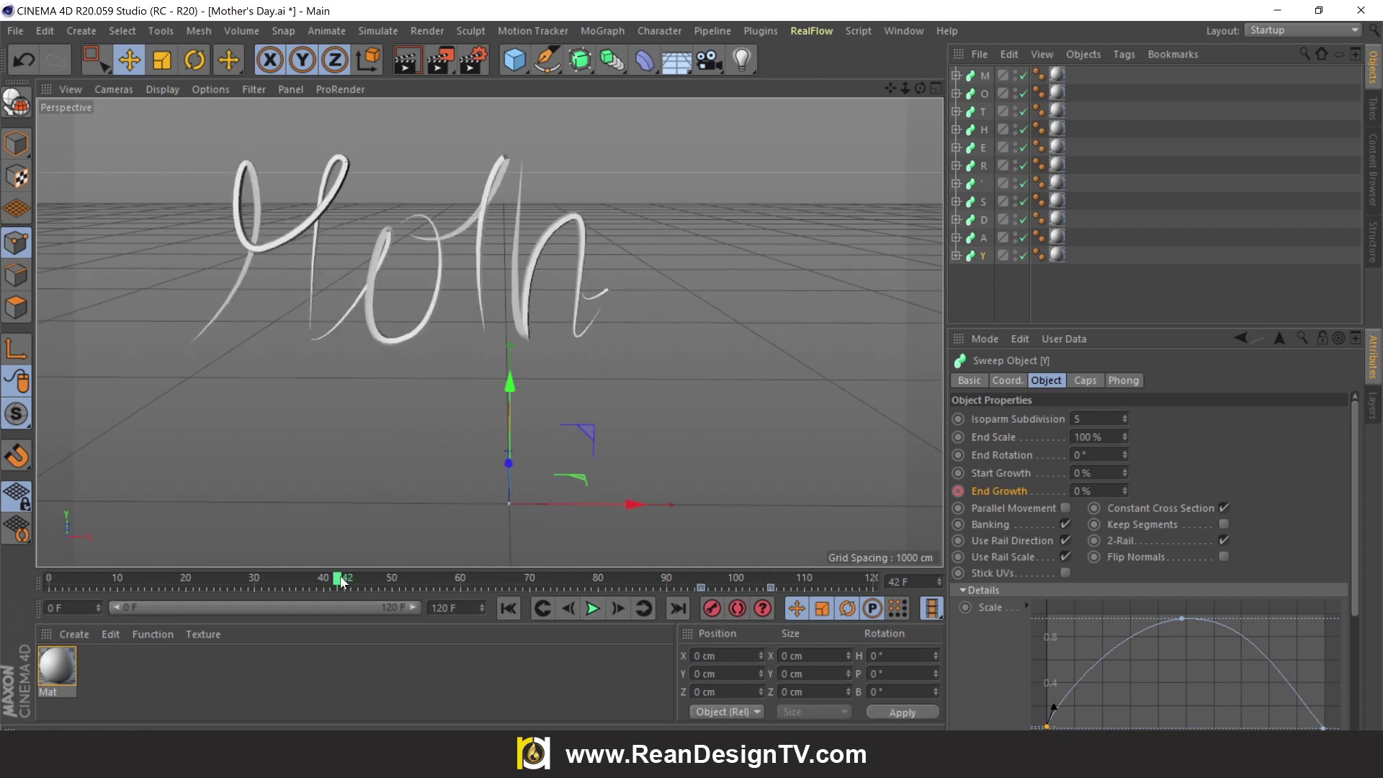
left_click_drag(342, 582, 872, 580)
left_click(385, 695)
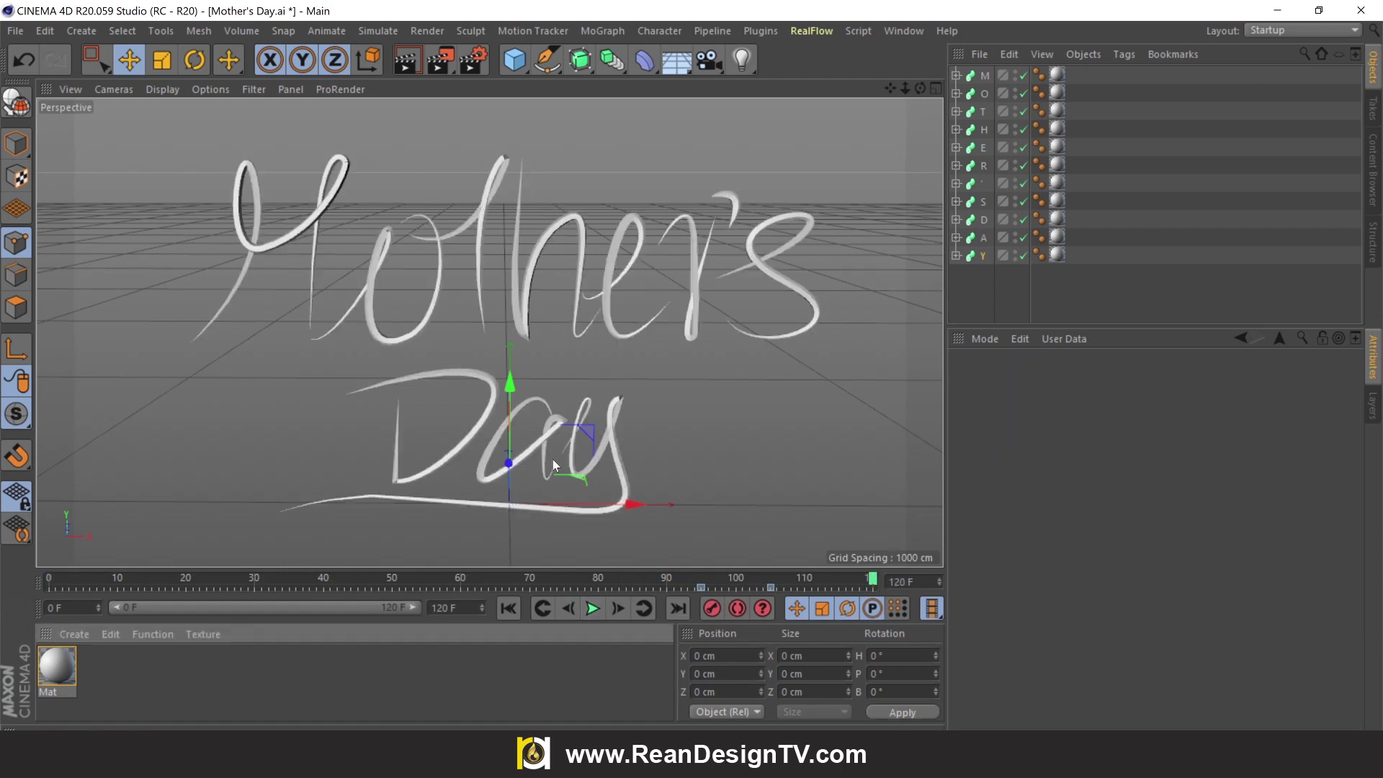
Set the Mat material's colour to vivid purple (H 291°, S 83%, V 98%)
left_click(59, 673)
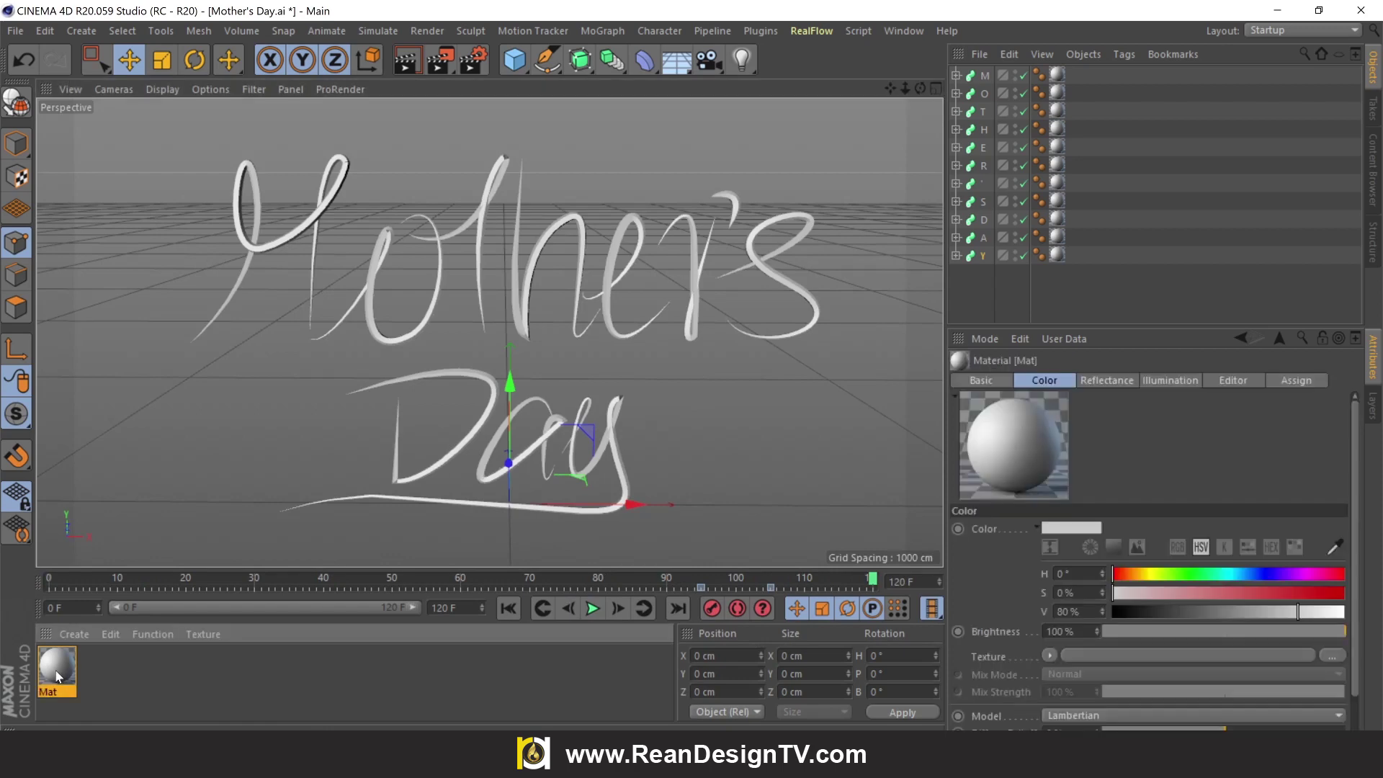
double_click(58, 664)
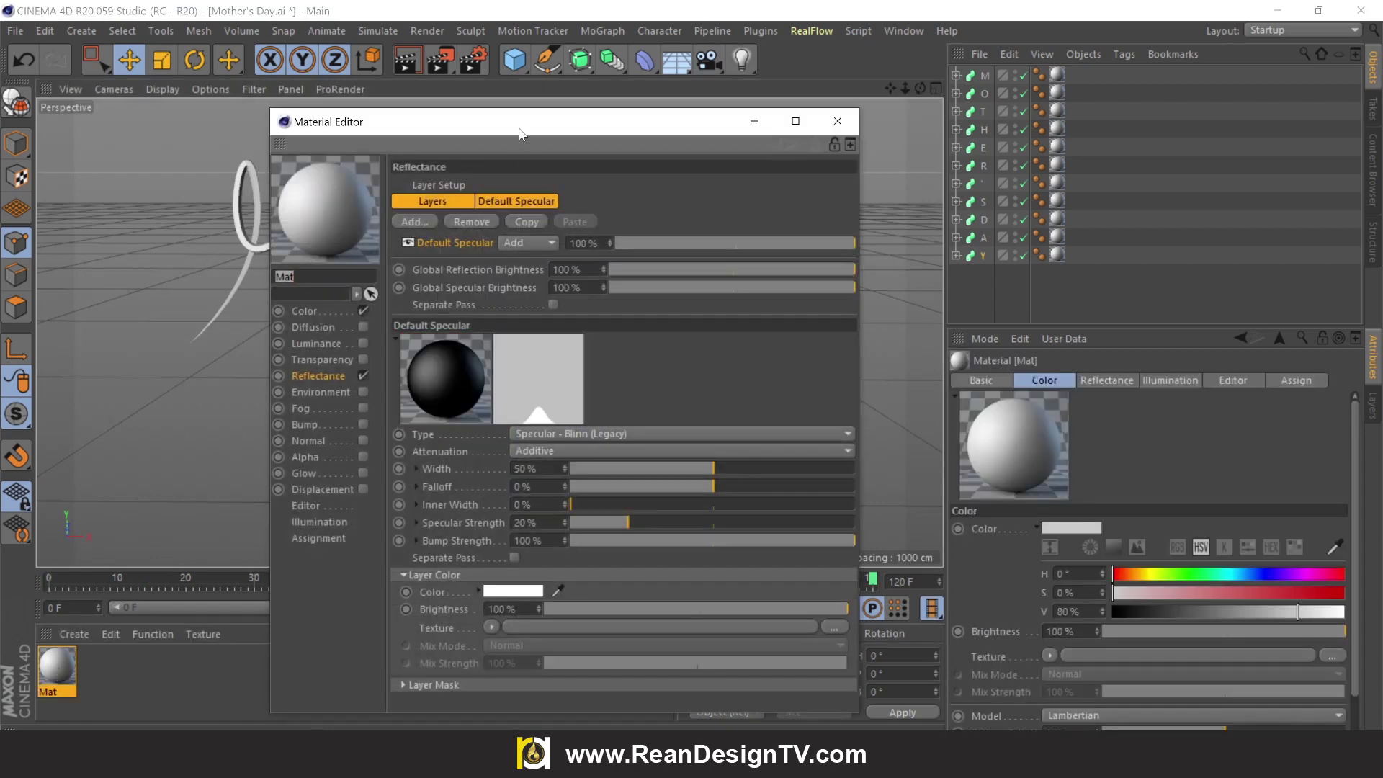
left_click_drag(521, 134, 1145, 118)
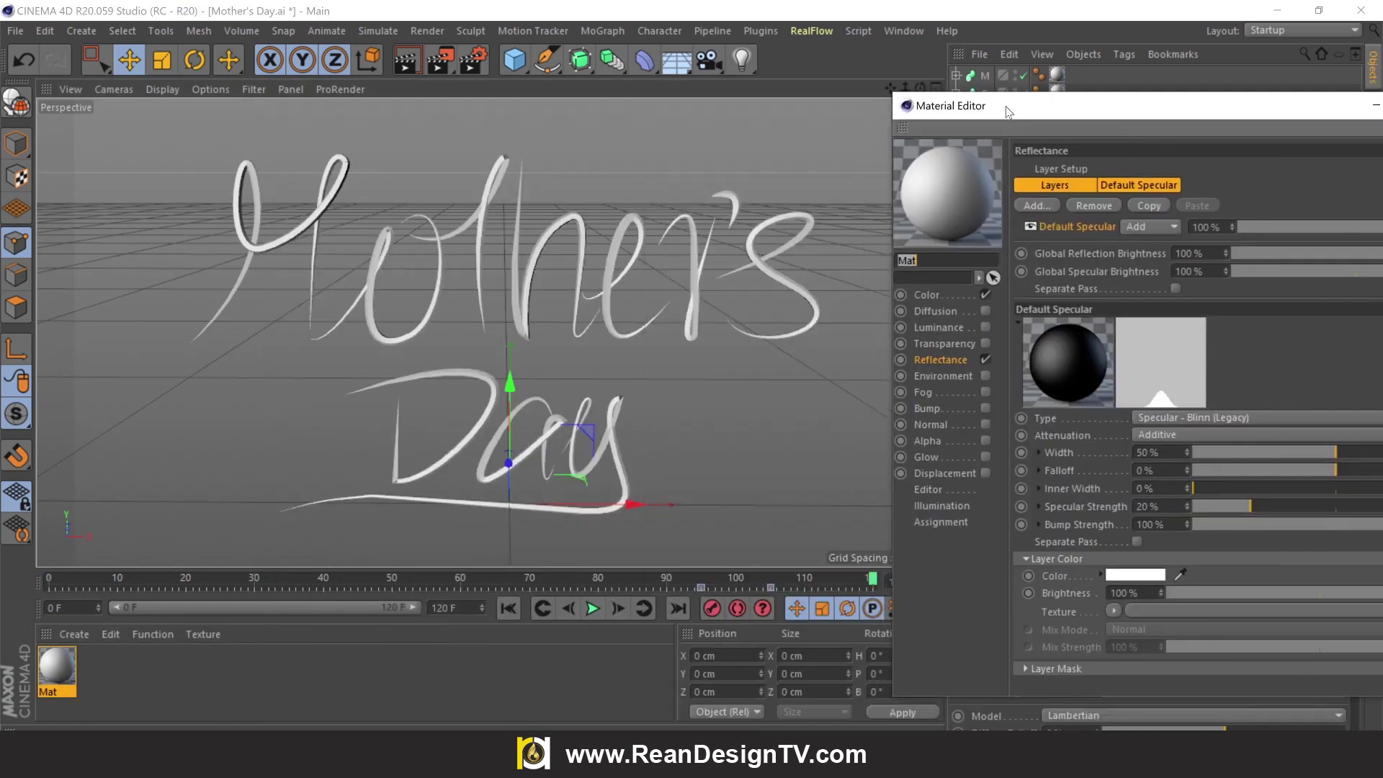
mouse_move(1005, 111)
left_mouse_down()
mouse_move(847, 90)
mouse_move(861, 85)
left_mouse_up()
left_click(792, 270)
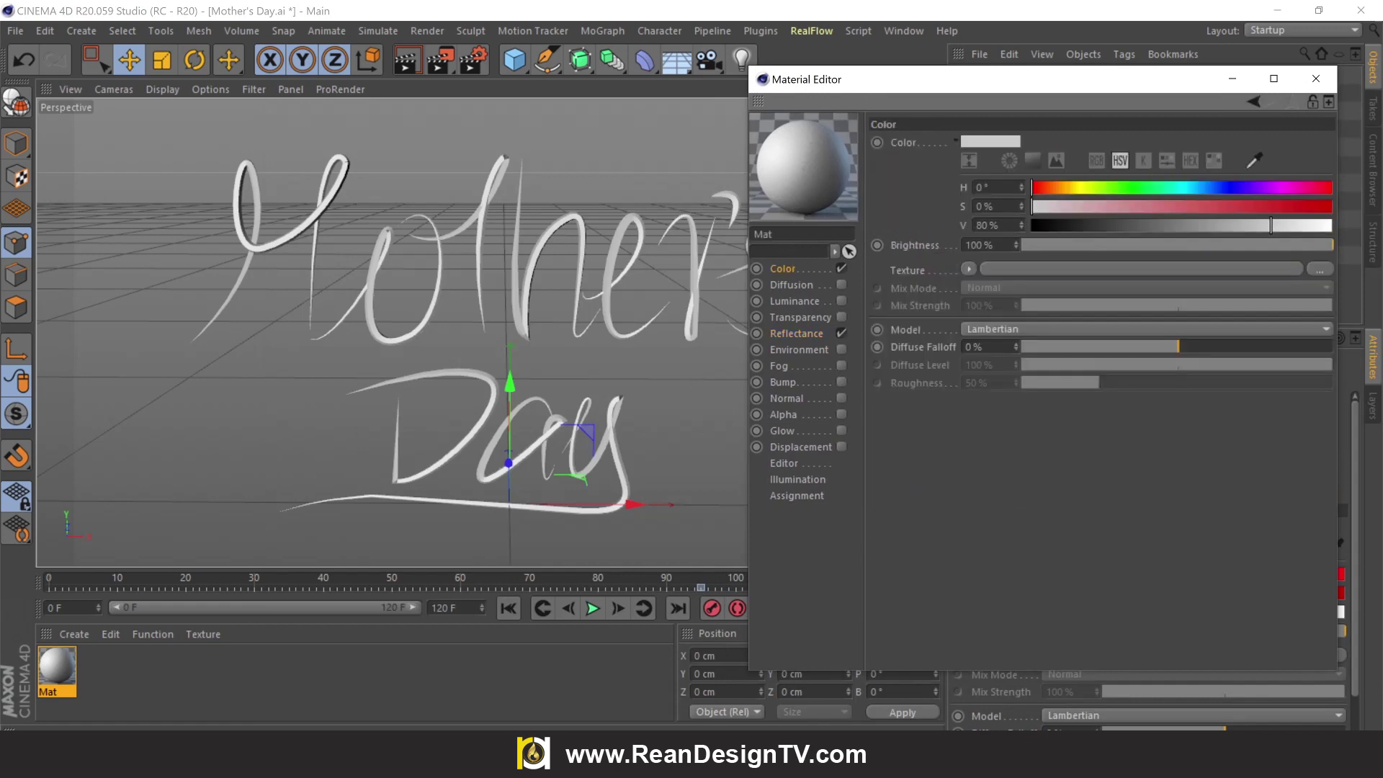
mouse_move(1100, 188)
left_mouse_down()
mouse_move(1273, 188)
mouse_move(1322, 225)
mouse_move(1278, 205)
left_mouse_up()
left_click(1246, 205)
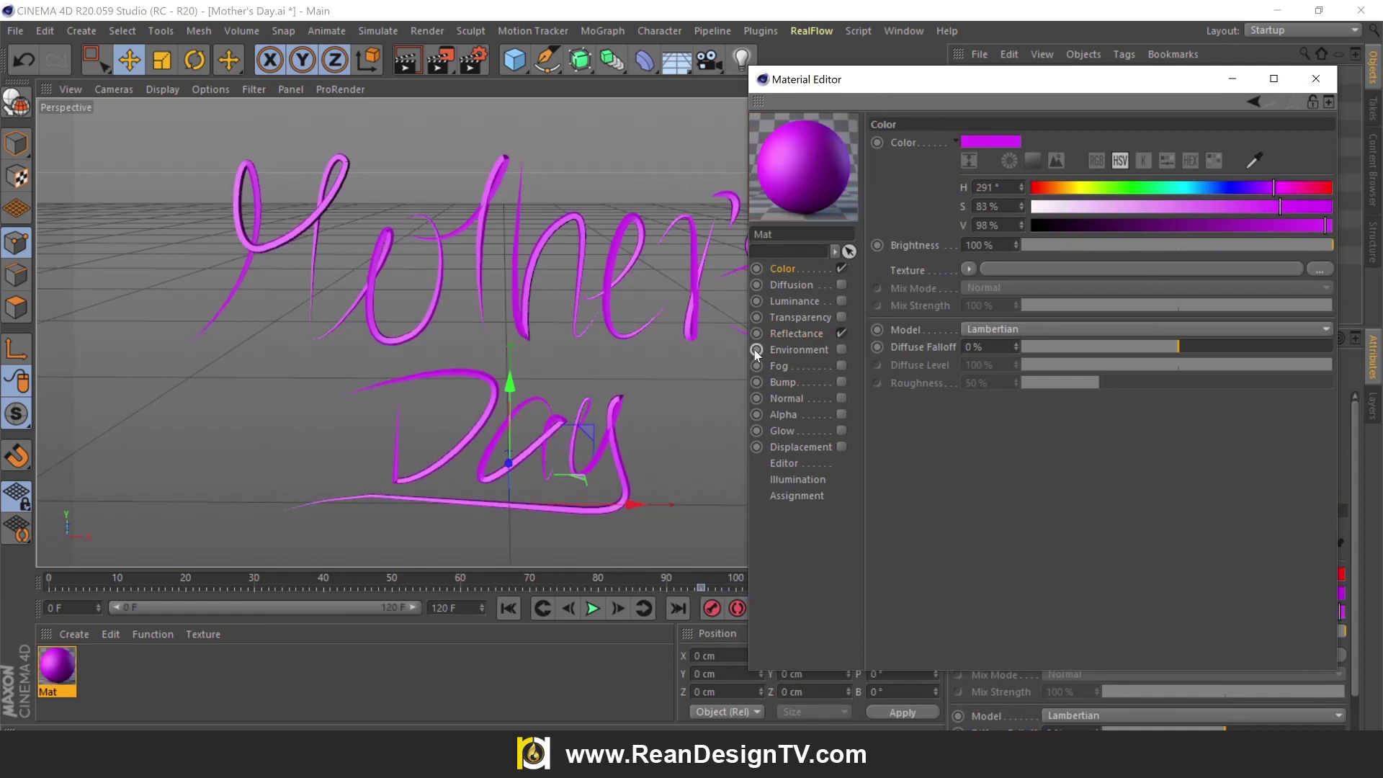
left_click(806, 333)
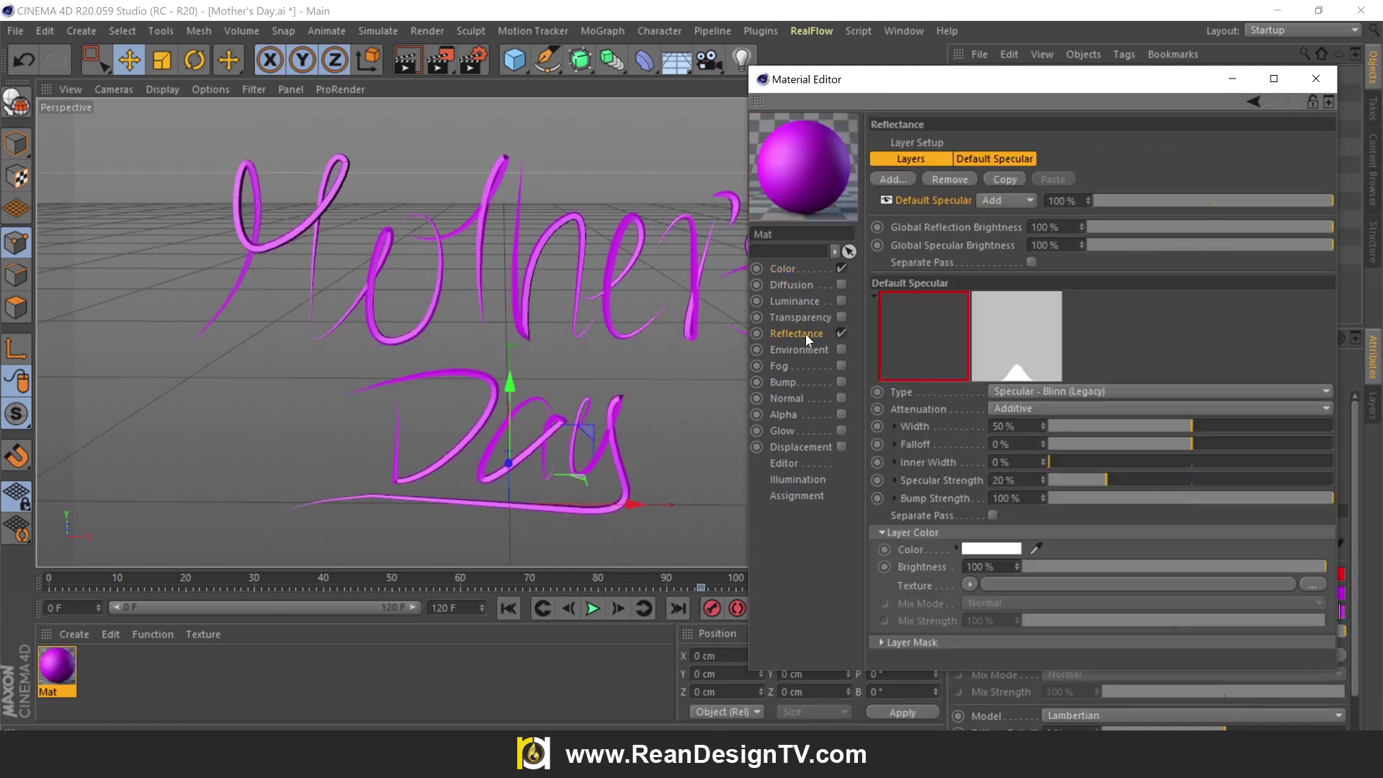
Add a Reflection (Legacy) layer to Mat tinted light purple (H 285°, S 48%)
left_click(897, 182)
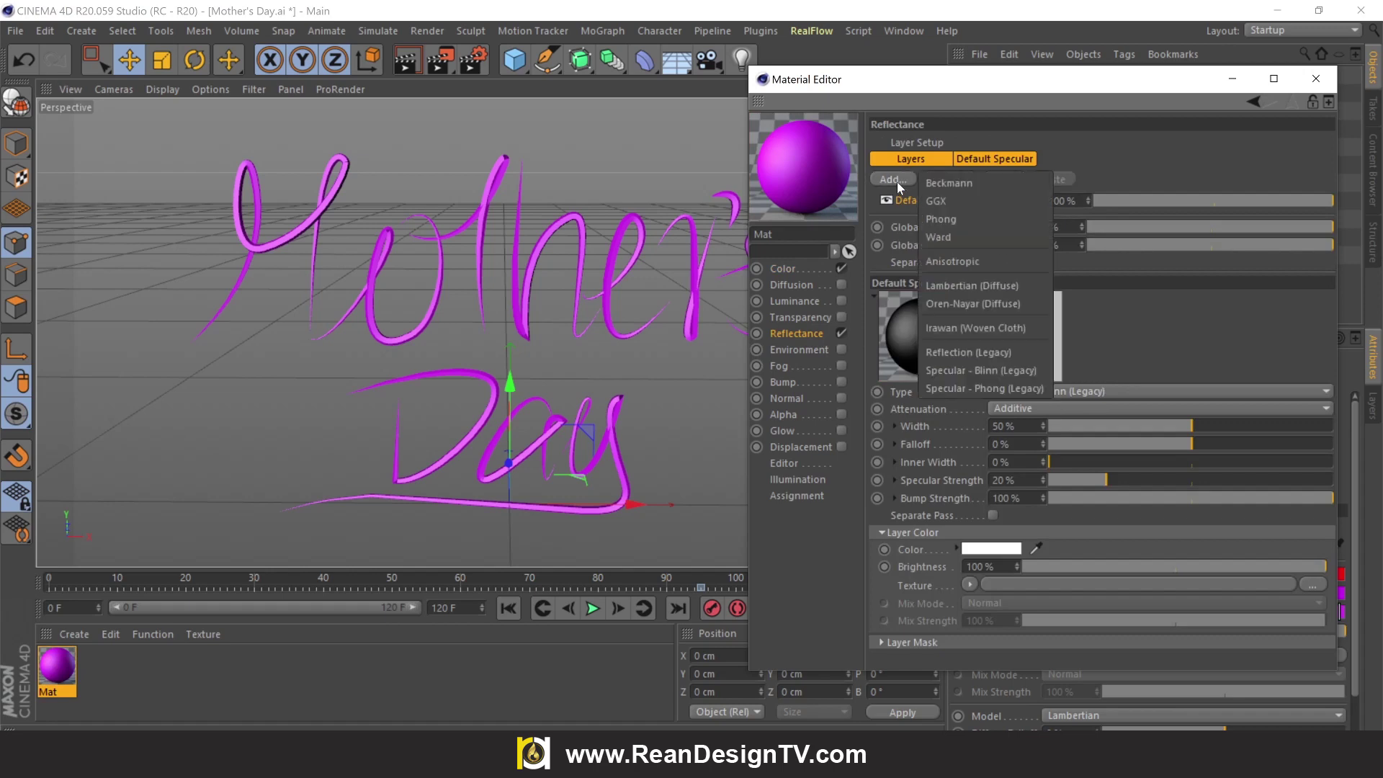
left_click(984, 353)
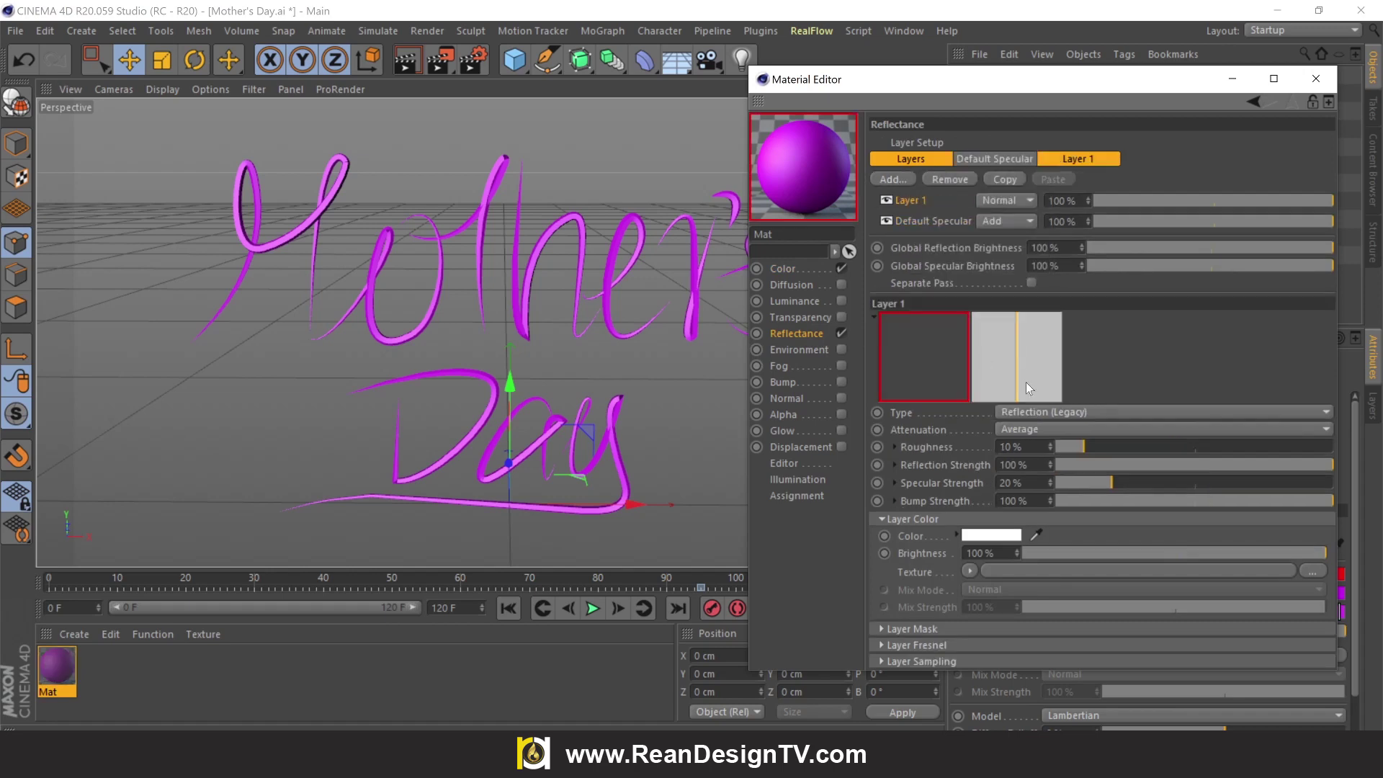
left_click(996, 540)
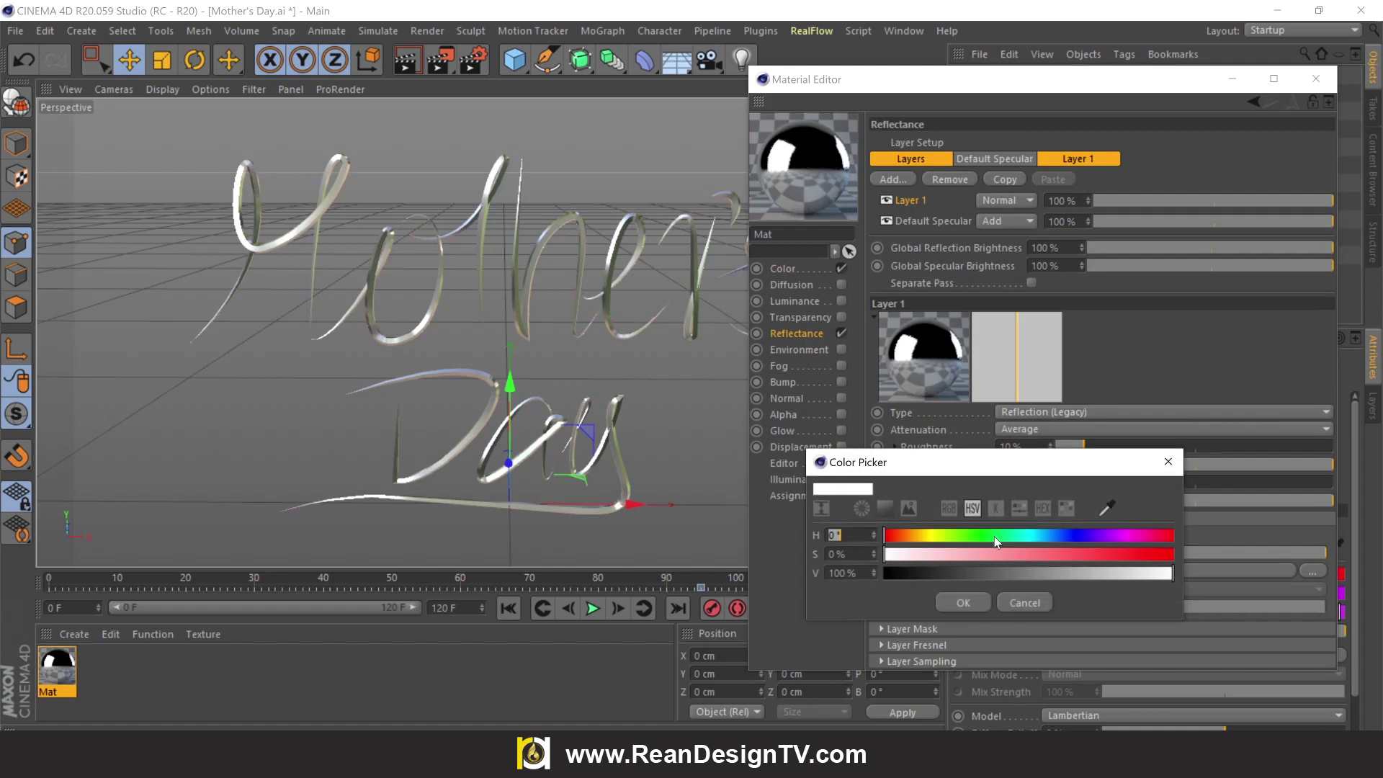
left_click(1113, 536)
left_click_drag(952, 554, 1022, 554)
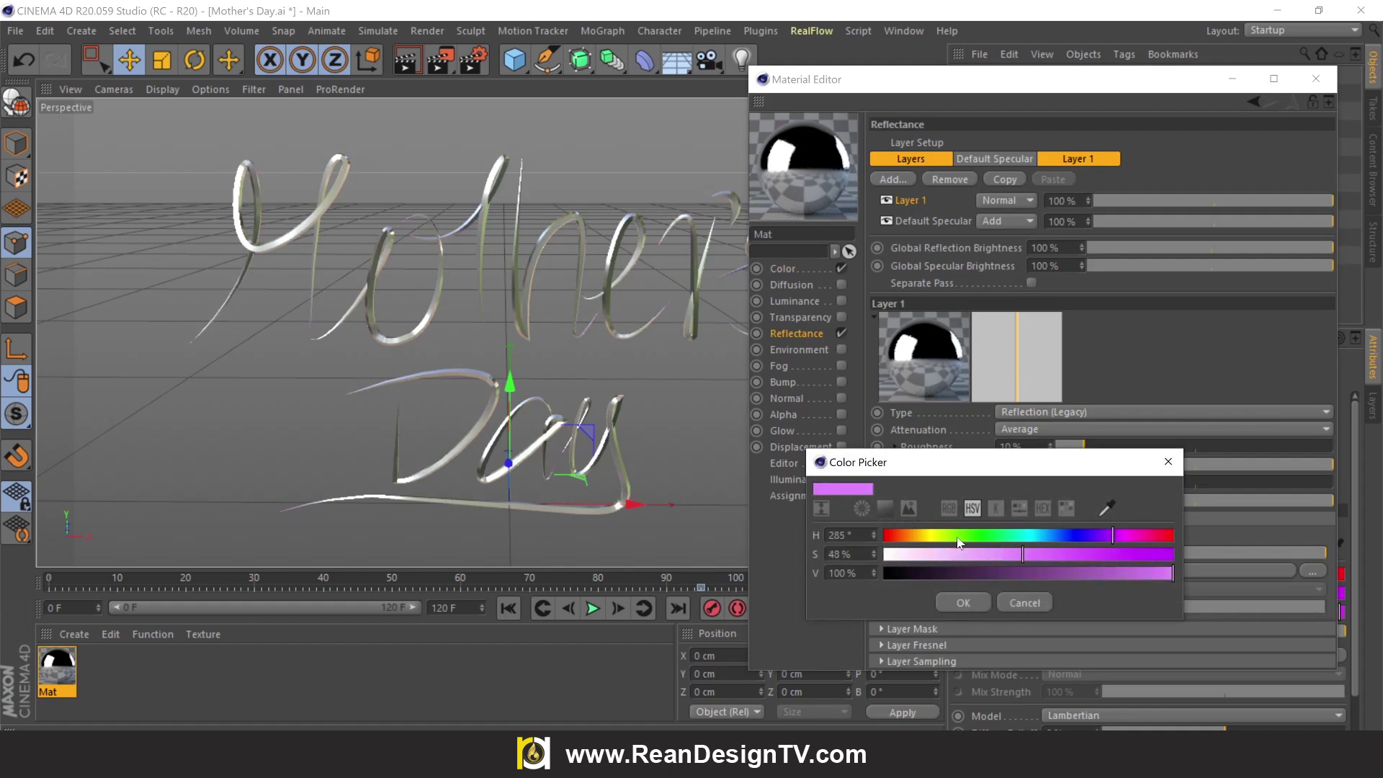
left_click(961, 602)
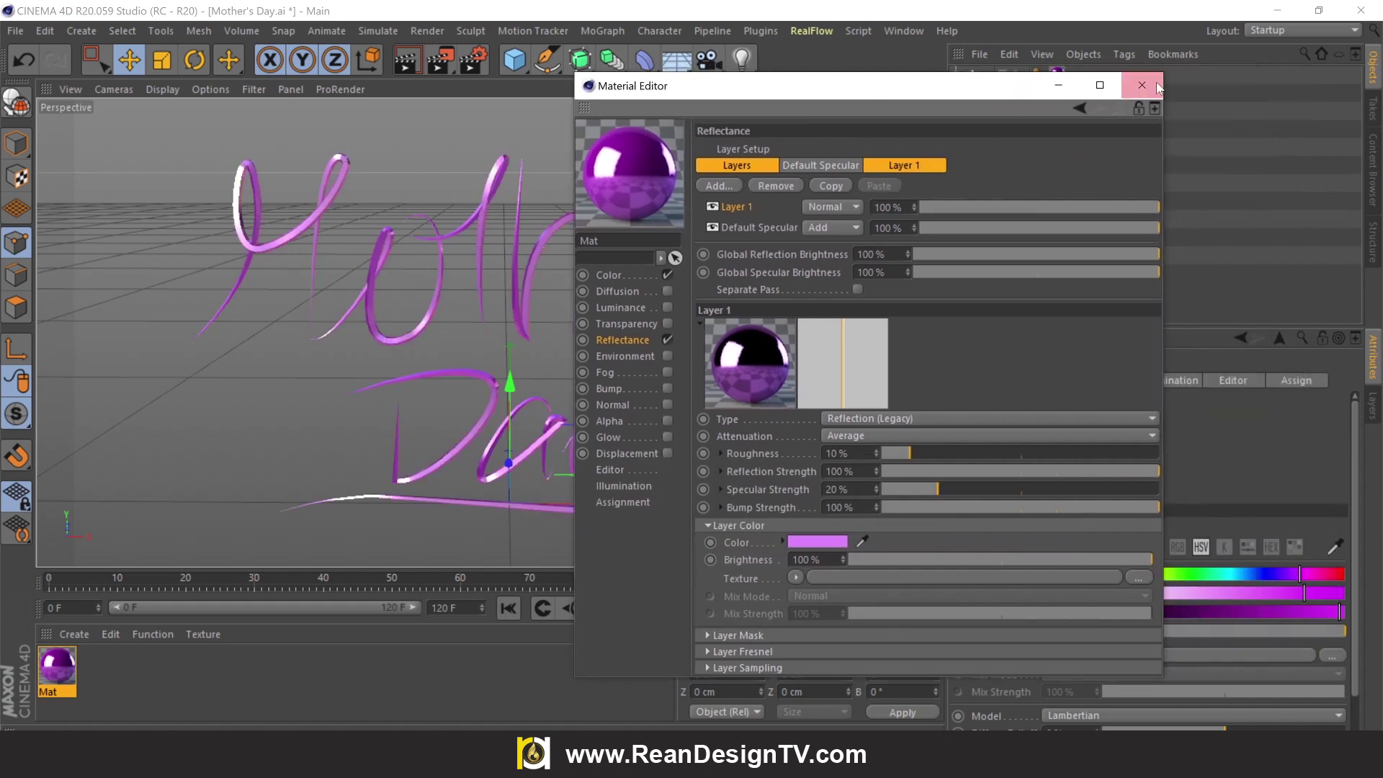
left_click(1315, 79)
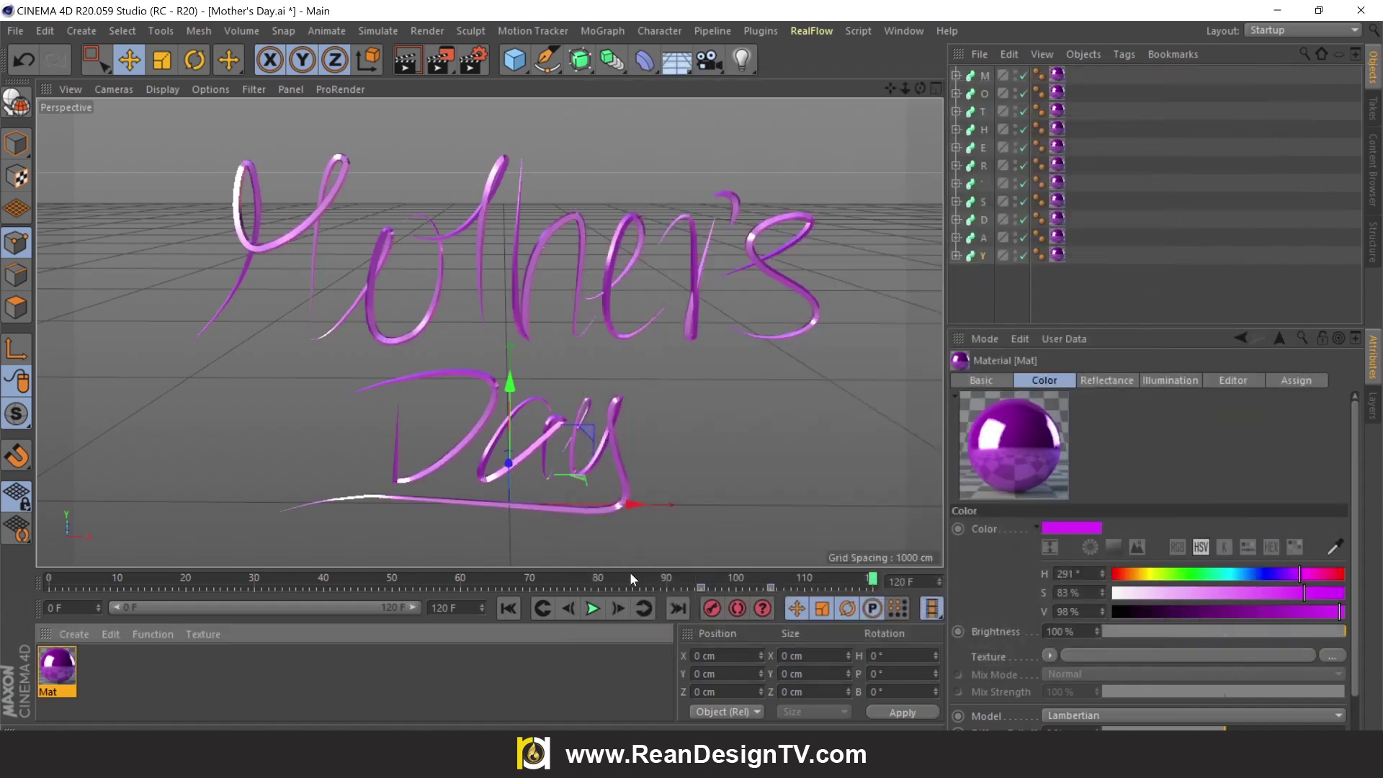
left_click(509, 608)
left_click(593, 609)
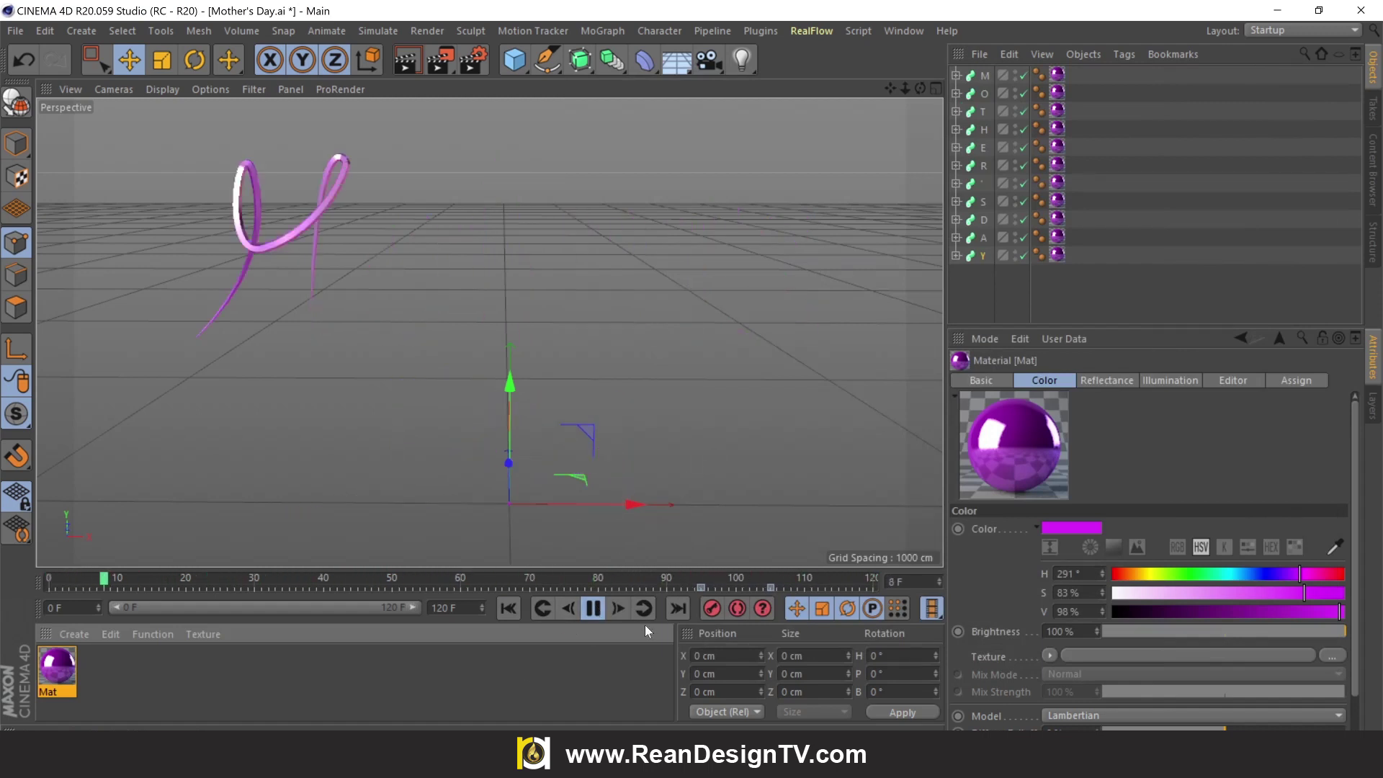
left_click(591, 608)
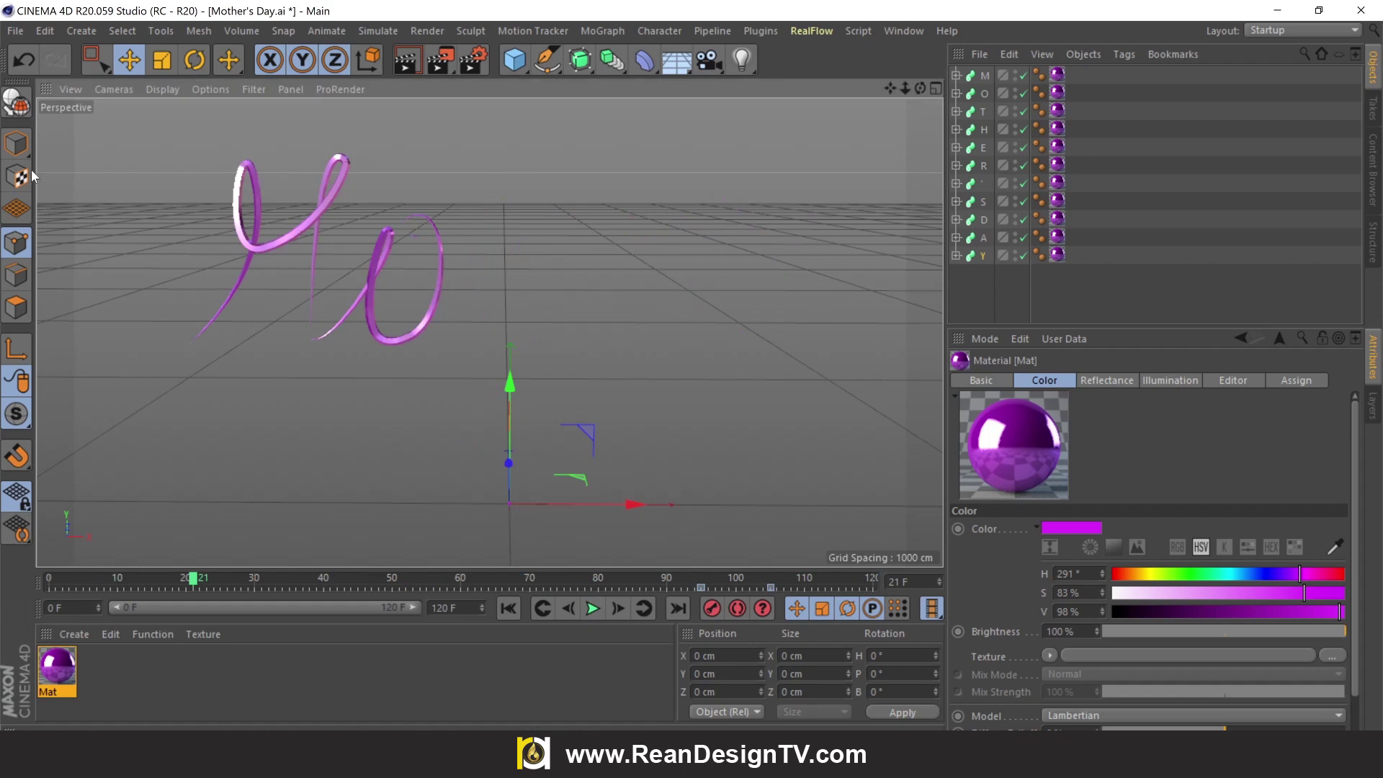
left_click(16, 143)
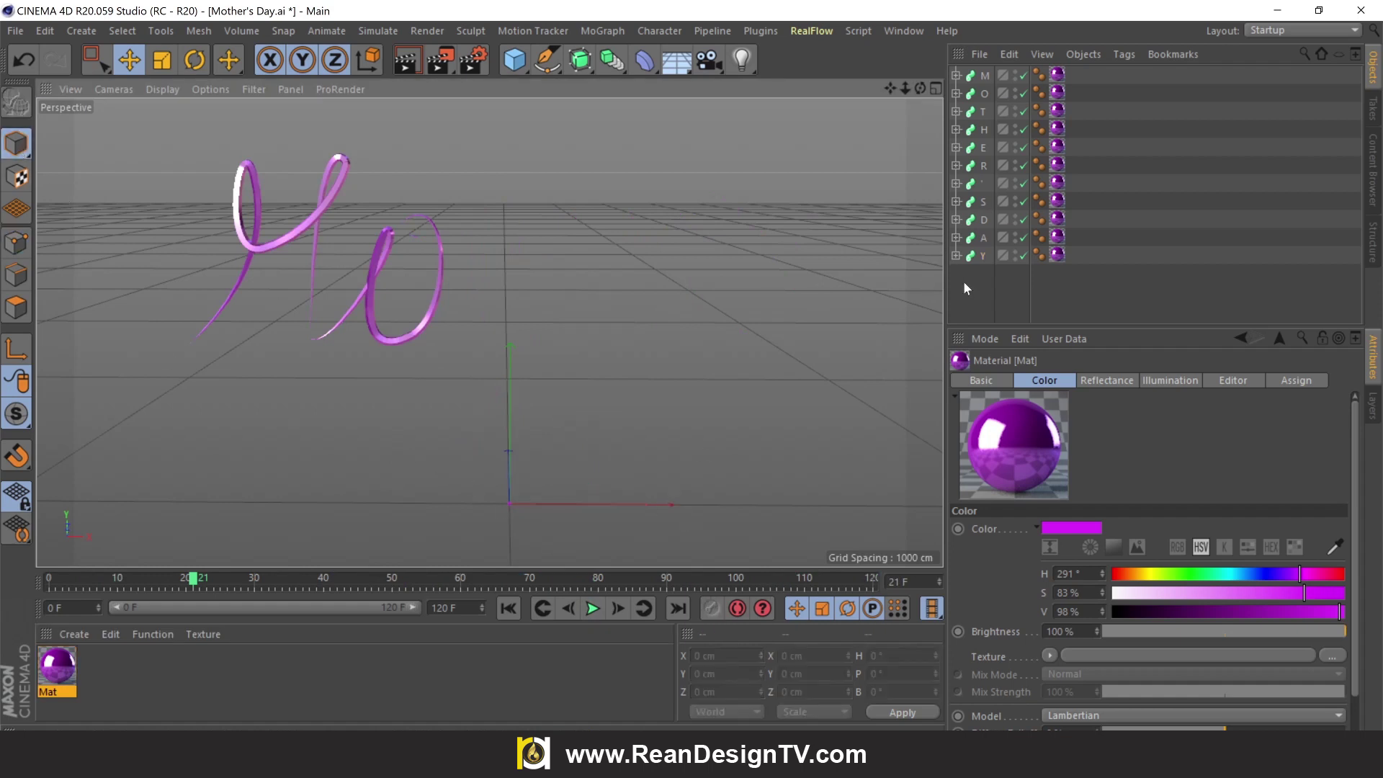
left_click(589, 612)
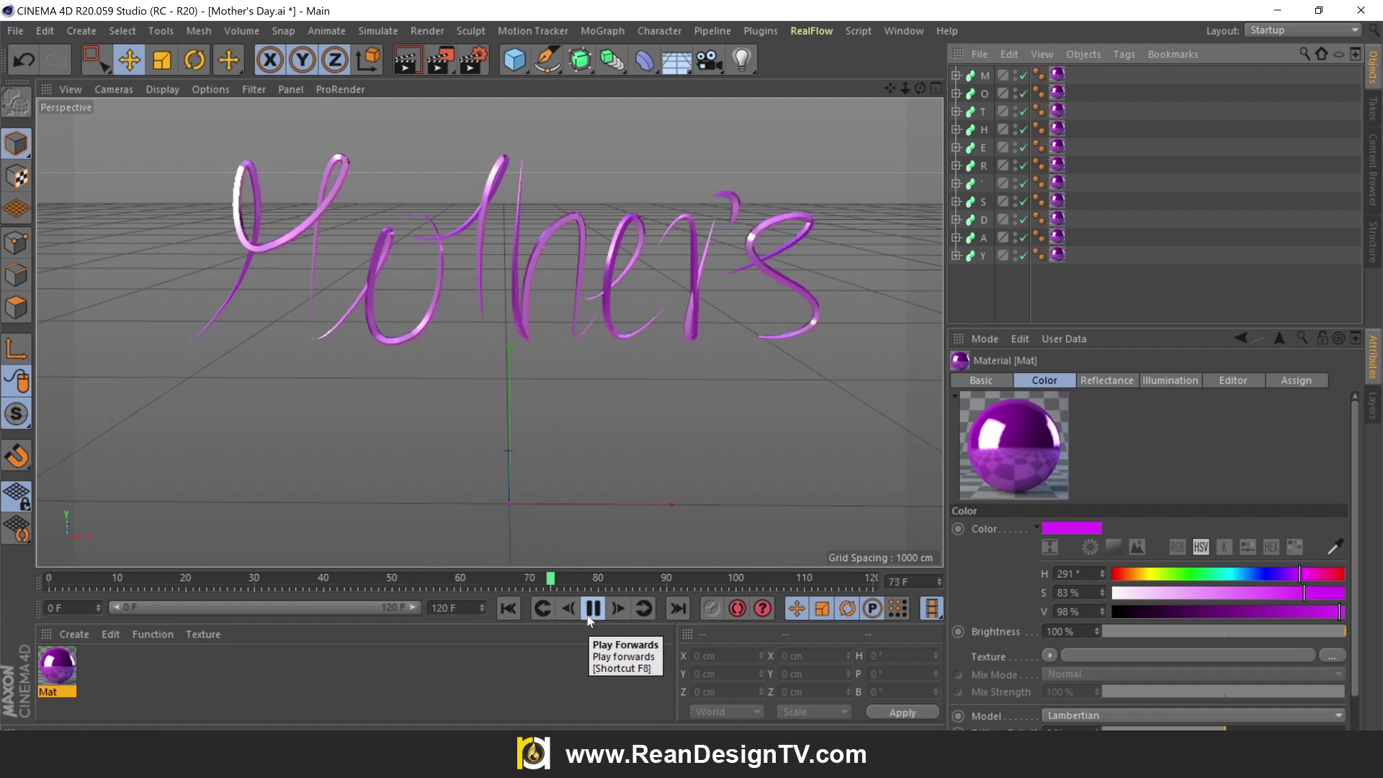
left_click(589, 612)
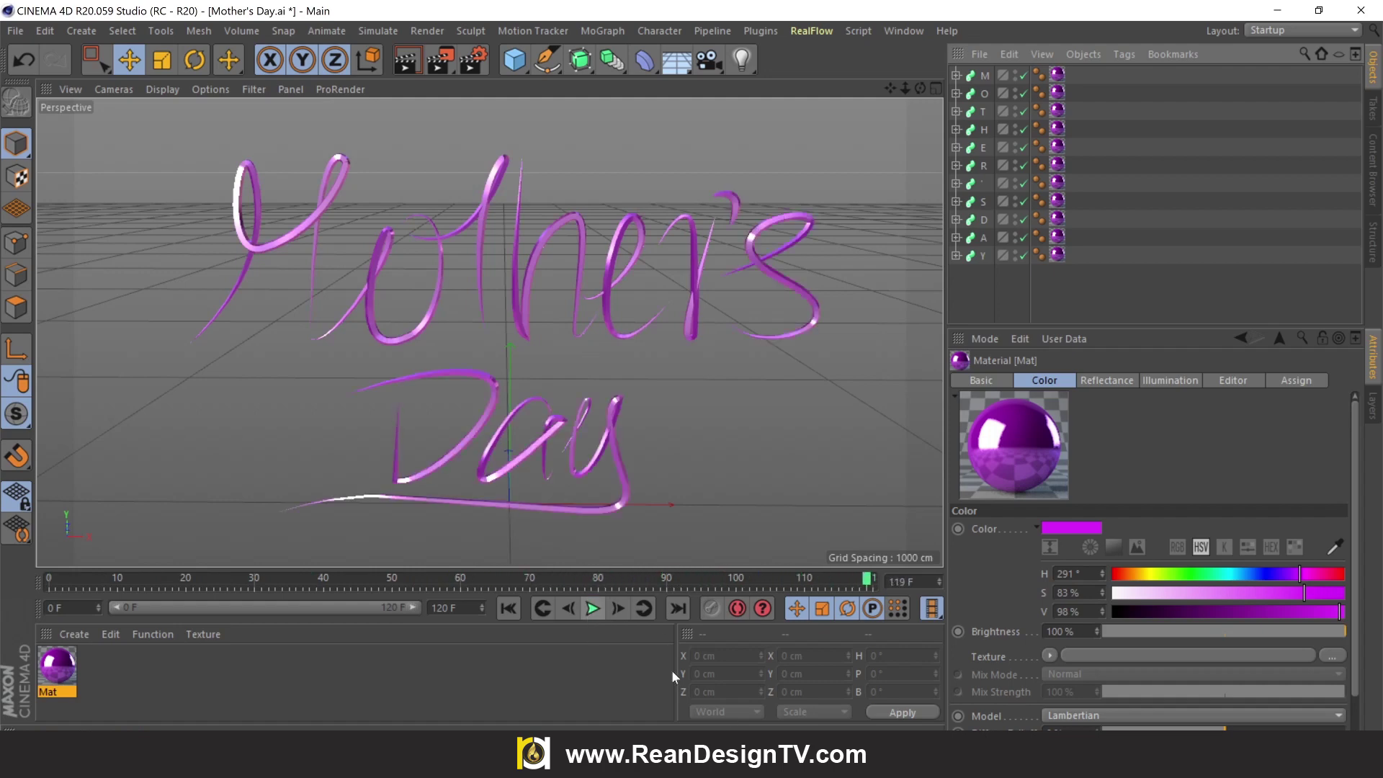
key("alt+Tab")
Replace the Notepad text with 'Thanks for watching our tutorial to download project'
left_click_drag(603, 511, 587, 289)
key("ctrl+a")
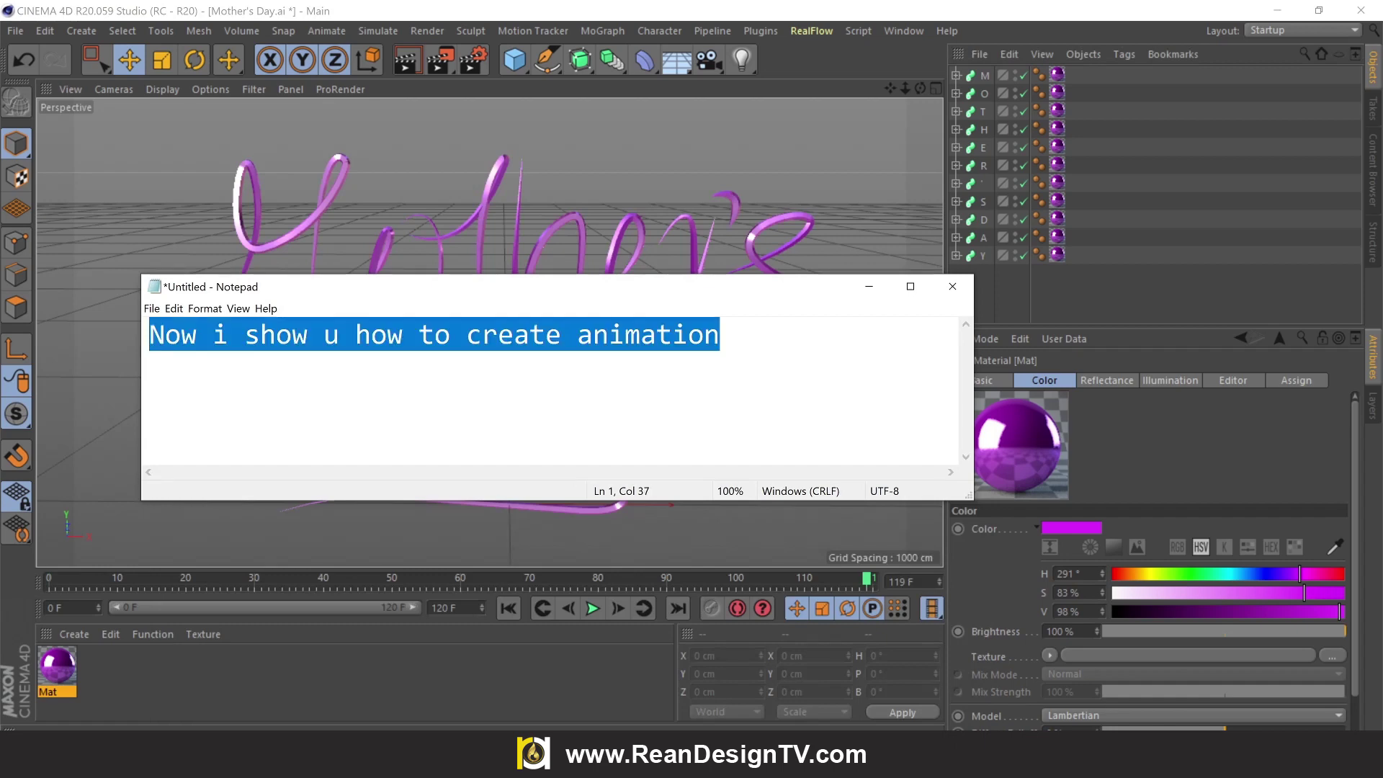
type("Than")
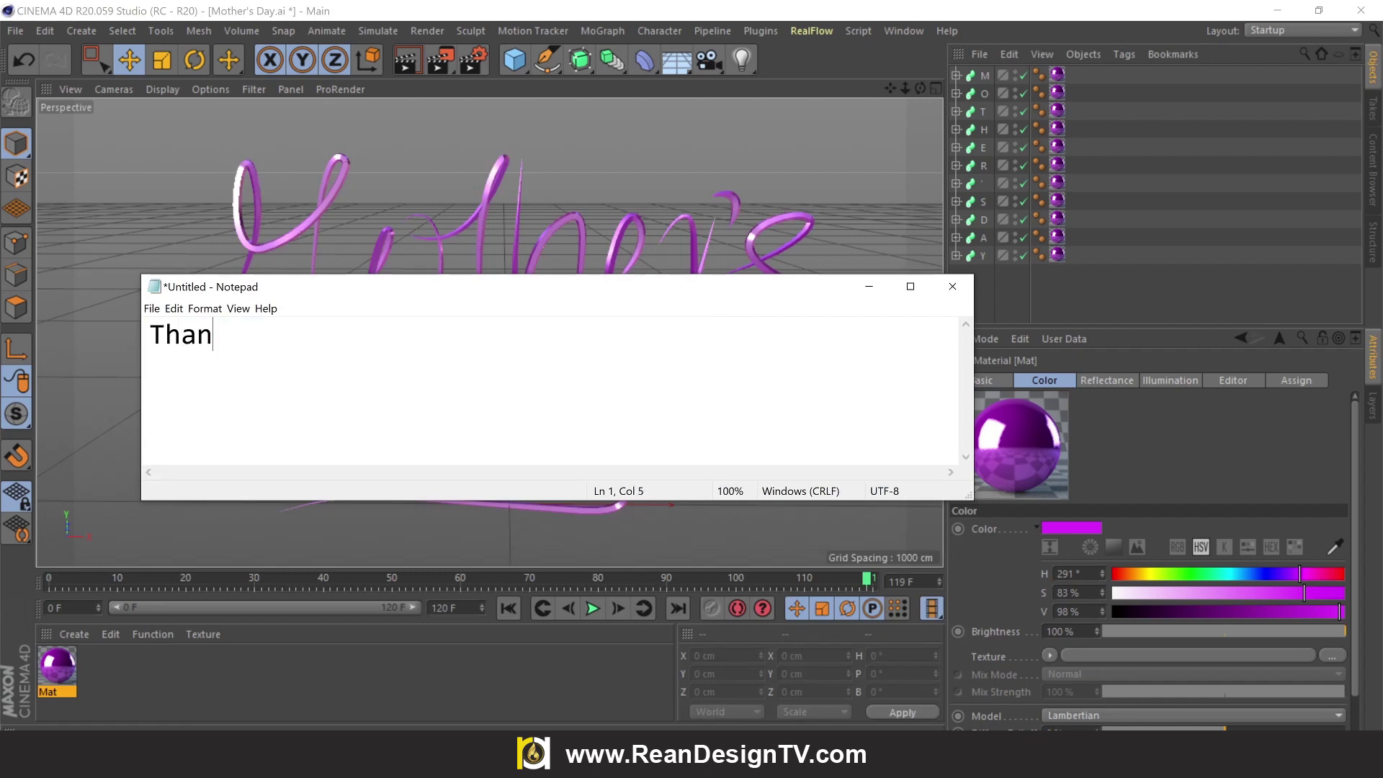
type("ks for w")
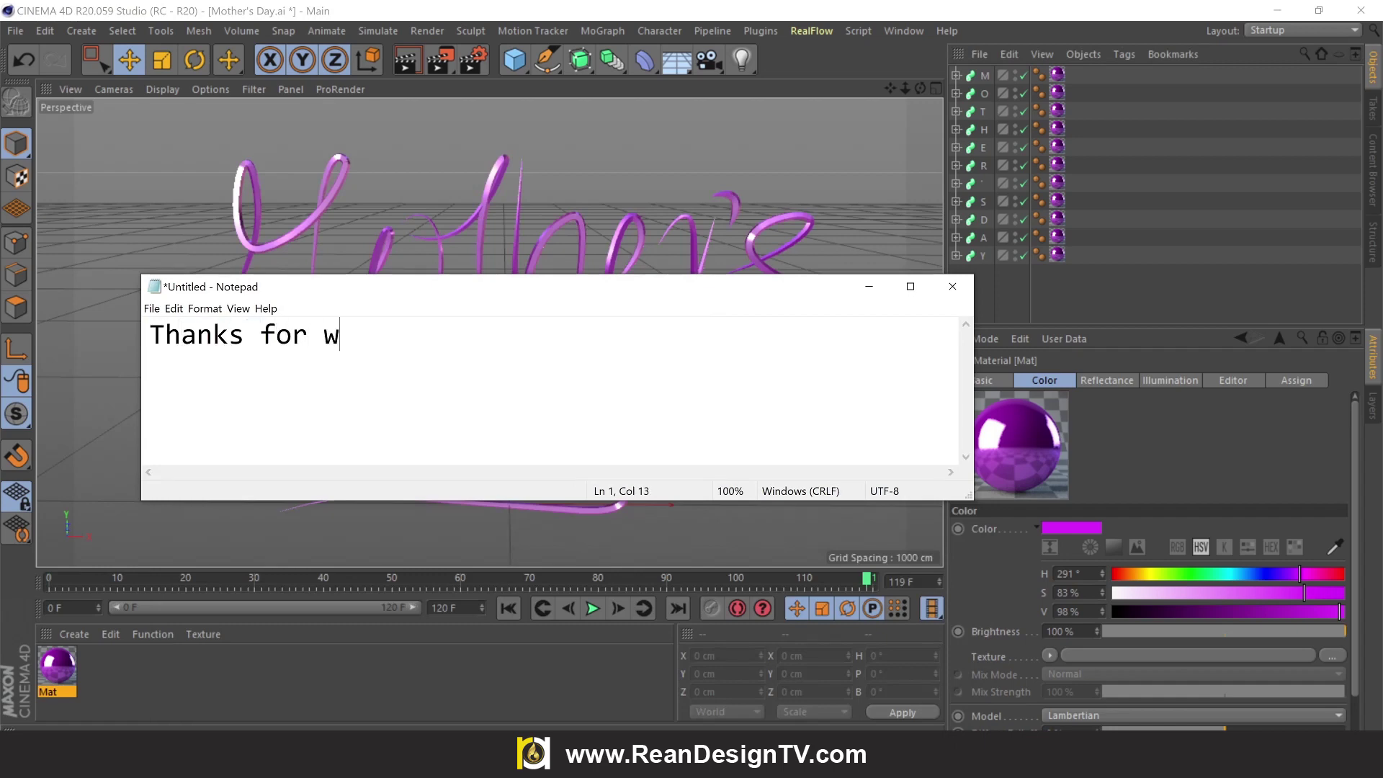
type("atf")
key("BackSpace")
type("ch")
type("ing ")
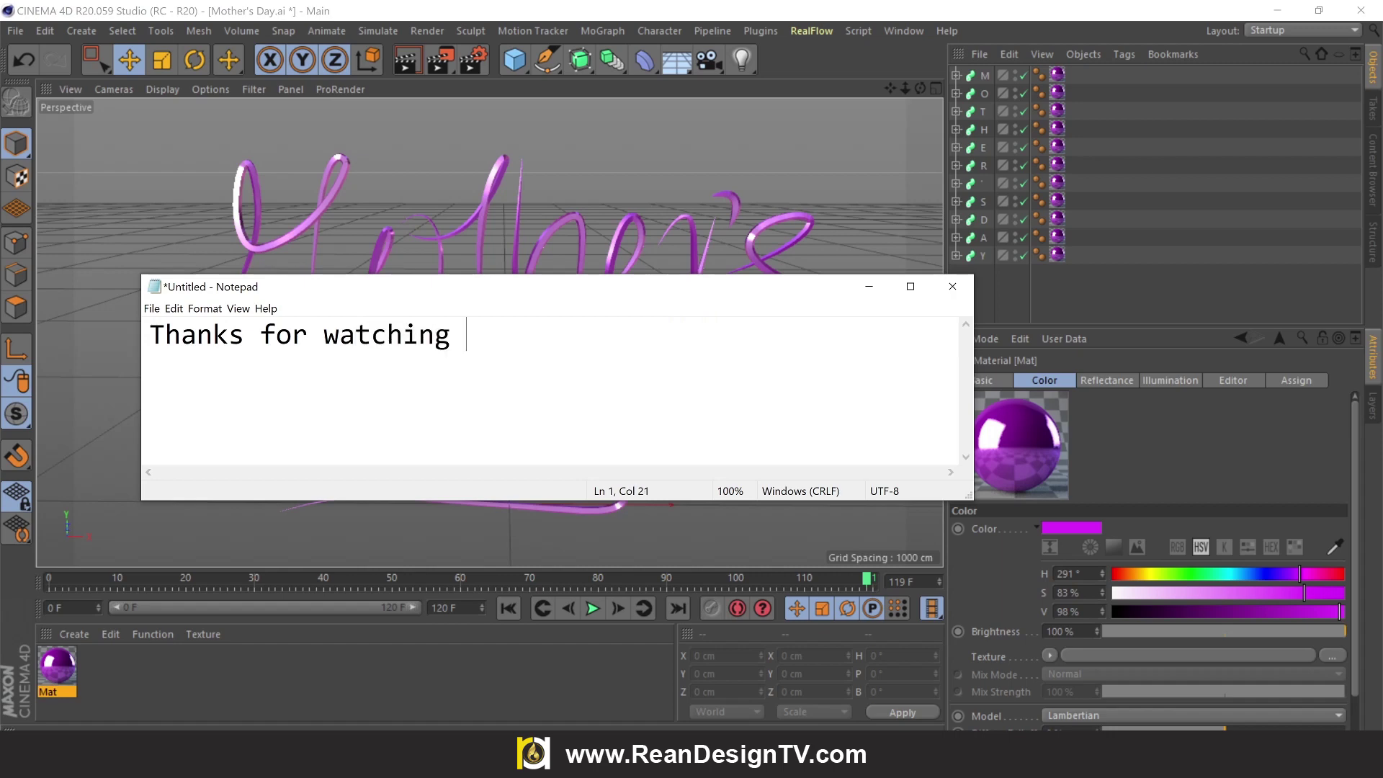
type("our tut")
type("o")
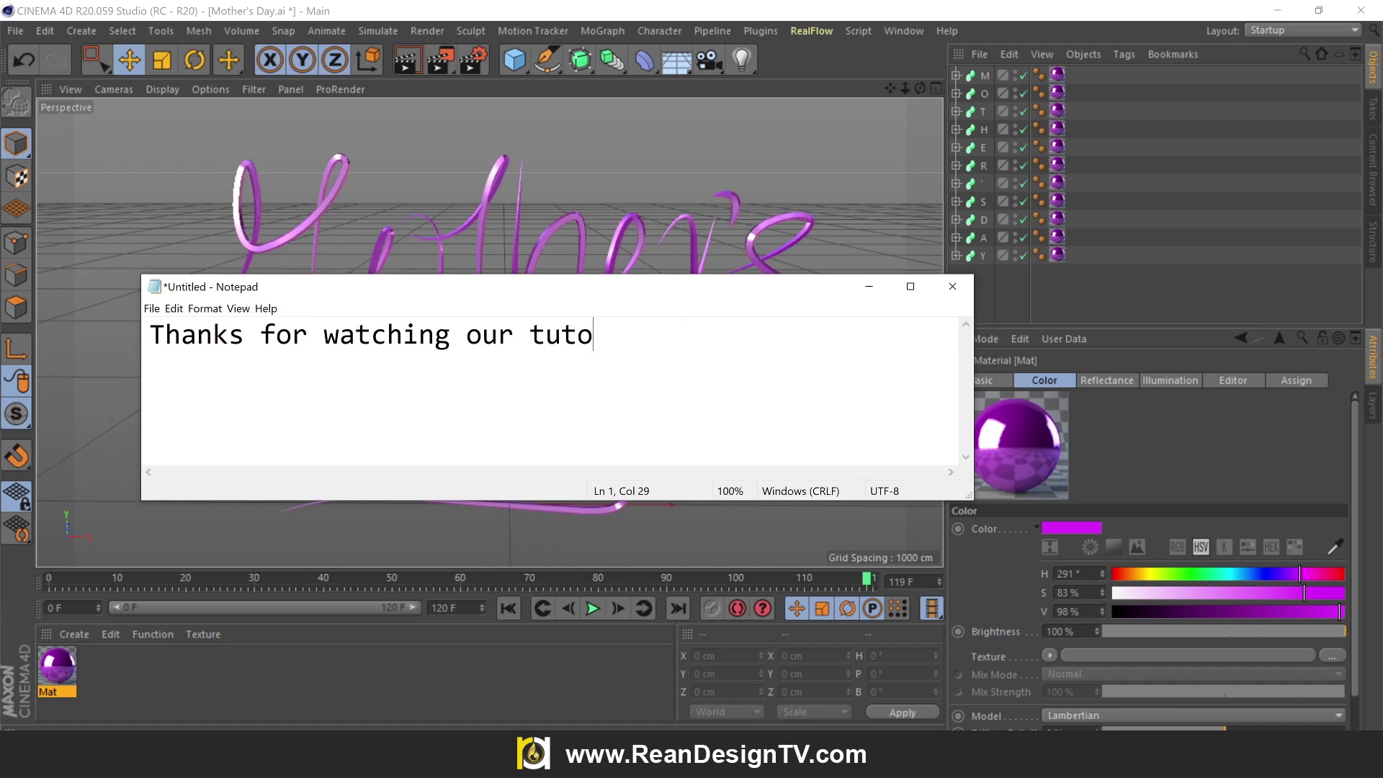
type("ril")
key("BackSpace")
type("al ")
type("to down")
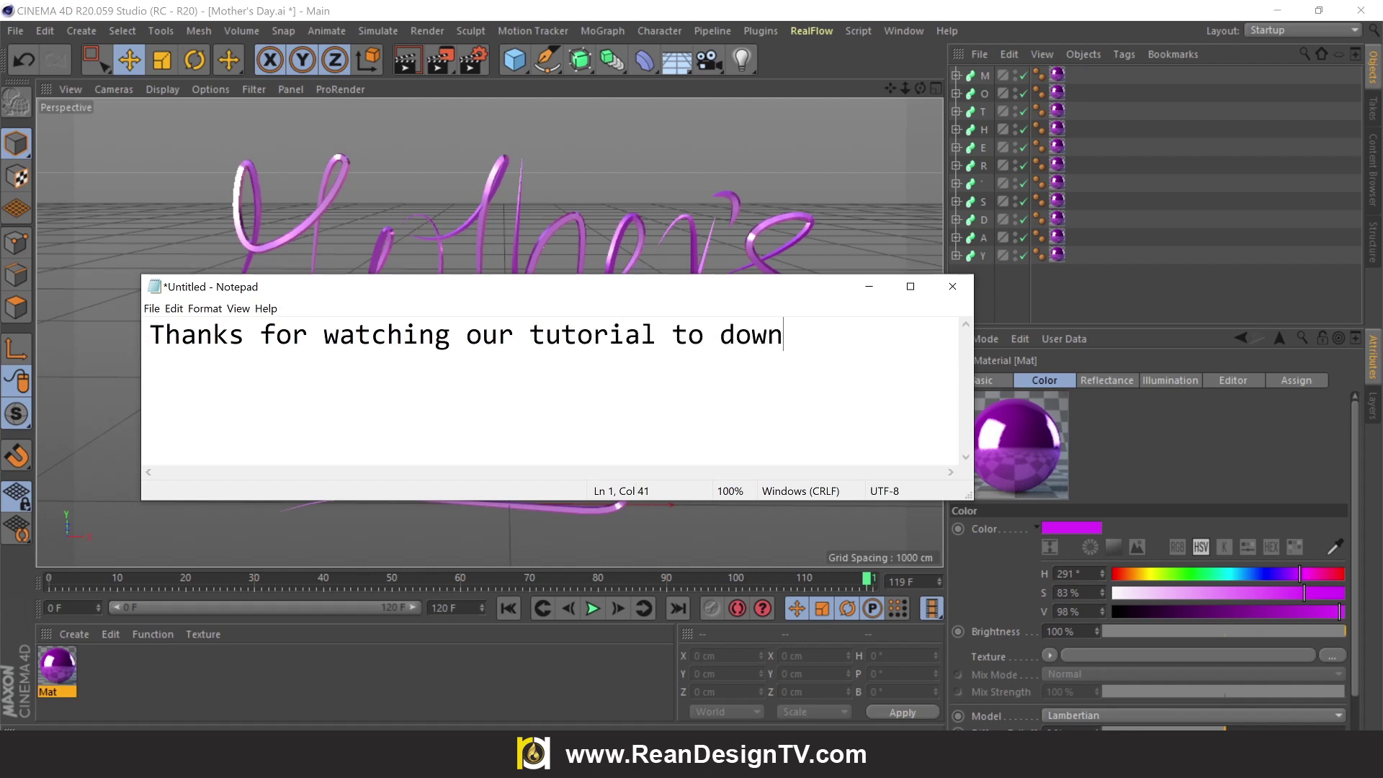
type("load p")
type("roject")
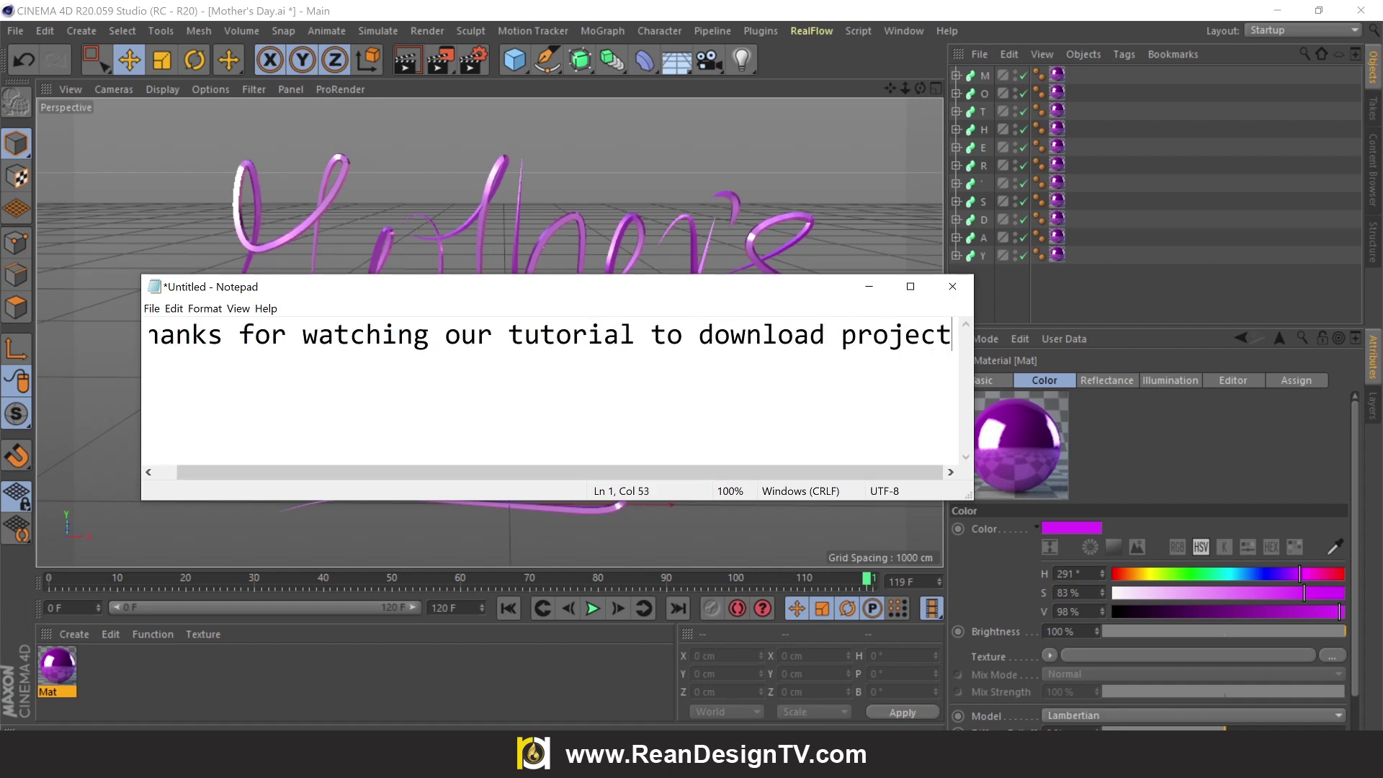
key("Return")
type("fil")
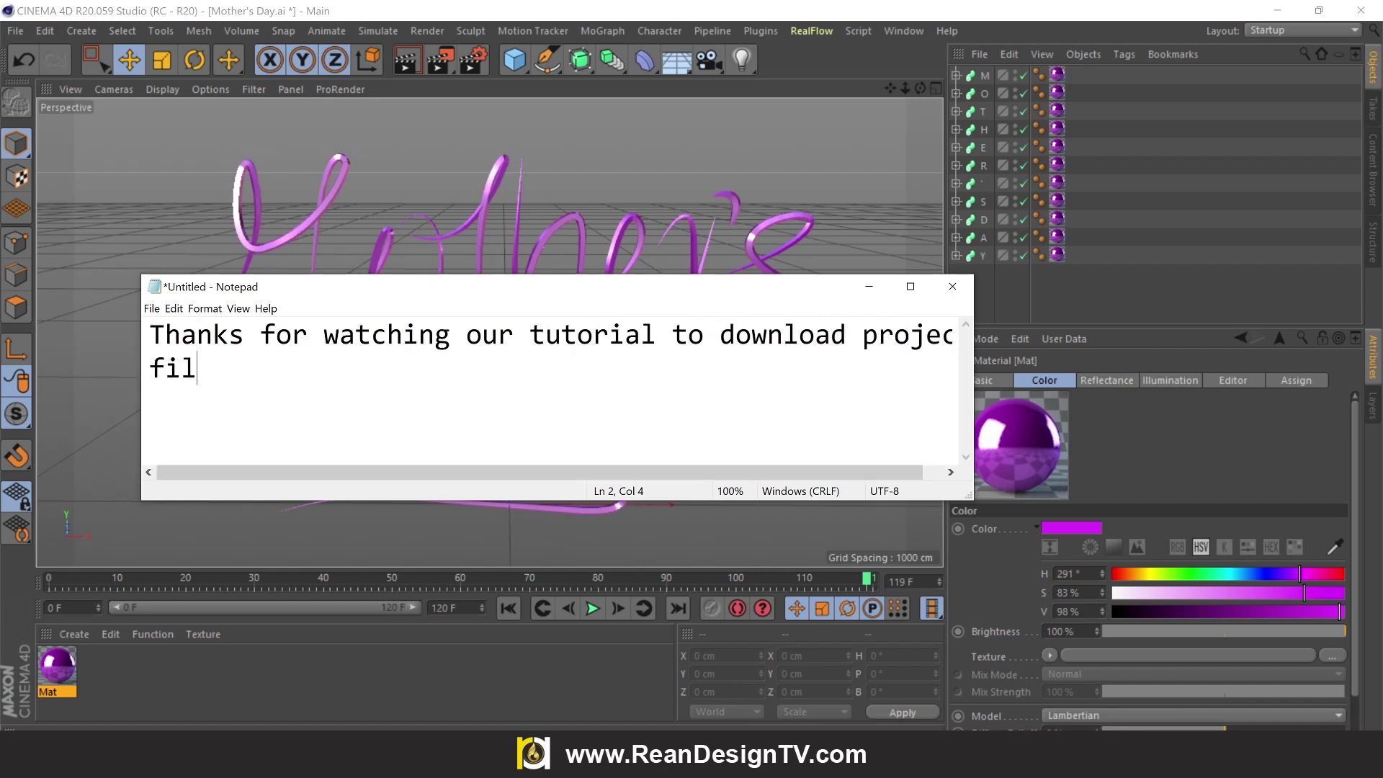
type("e pl")
type("ease")
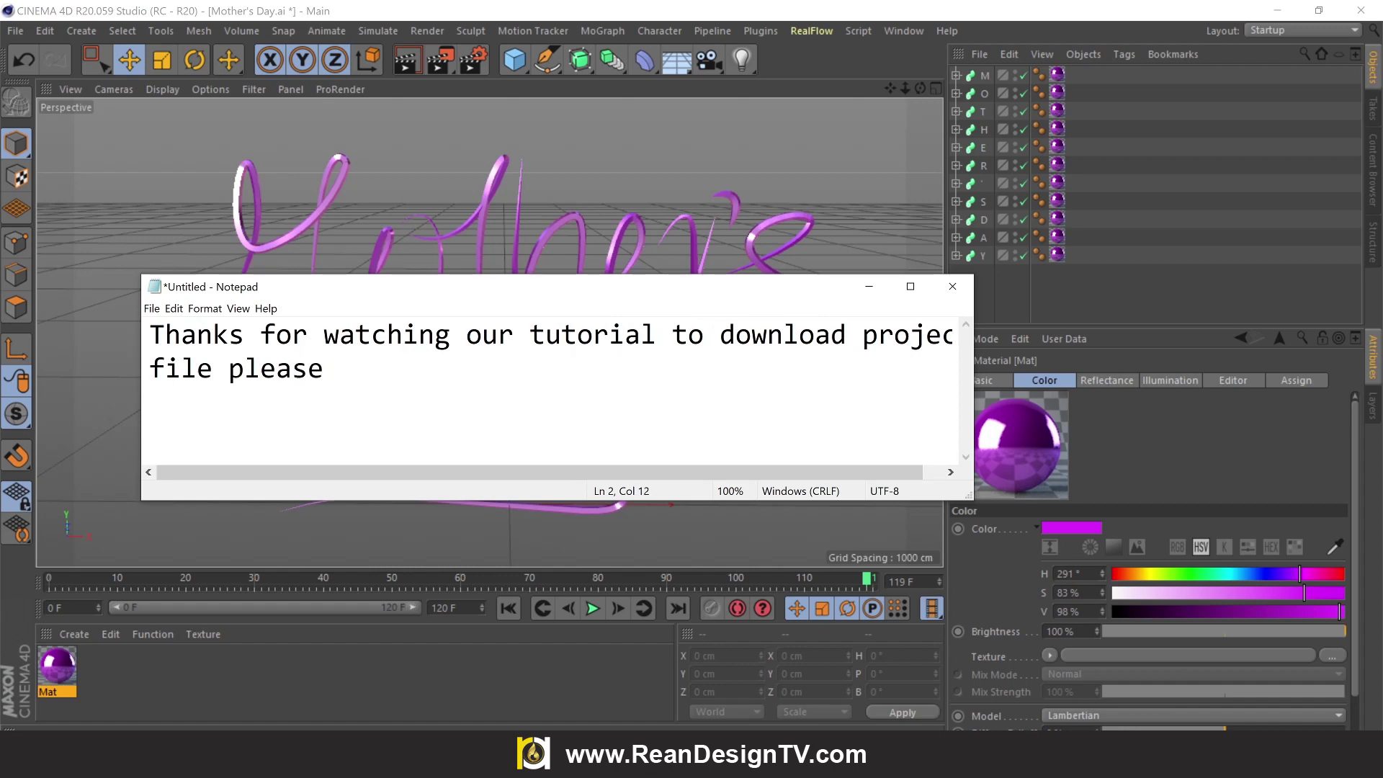
type(" ch")
key("BackSpace")
type("lick on ")
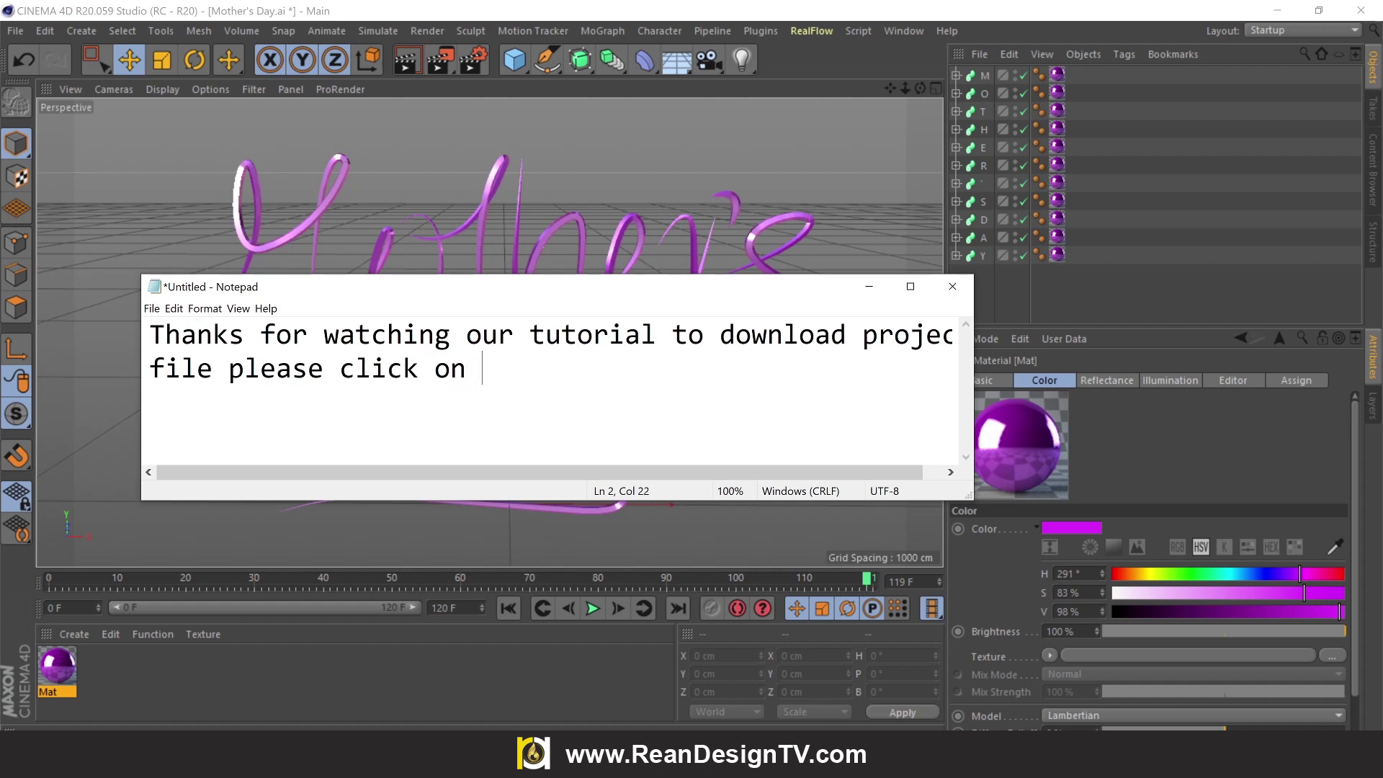
type("link be")
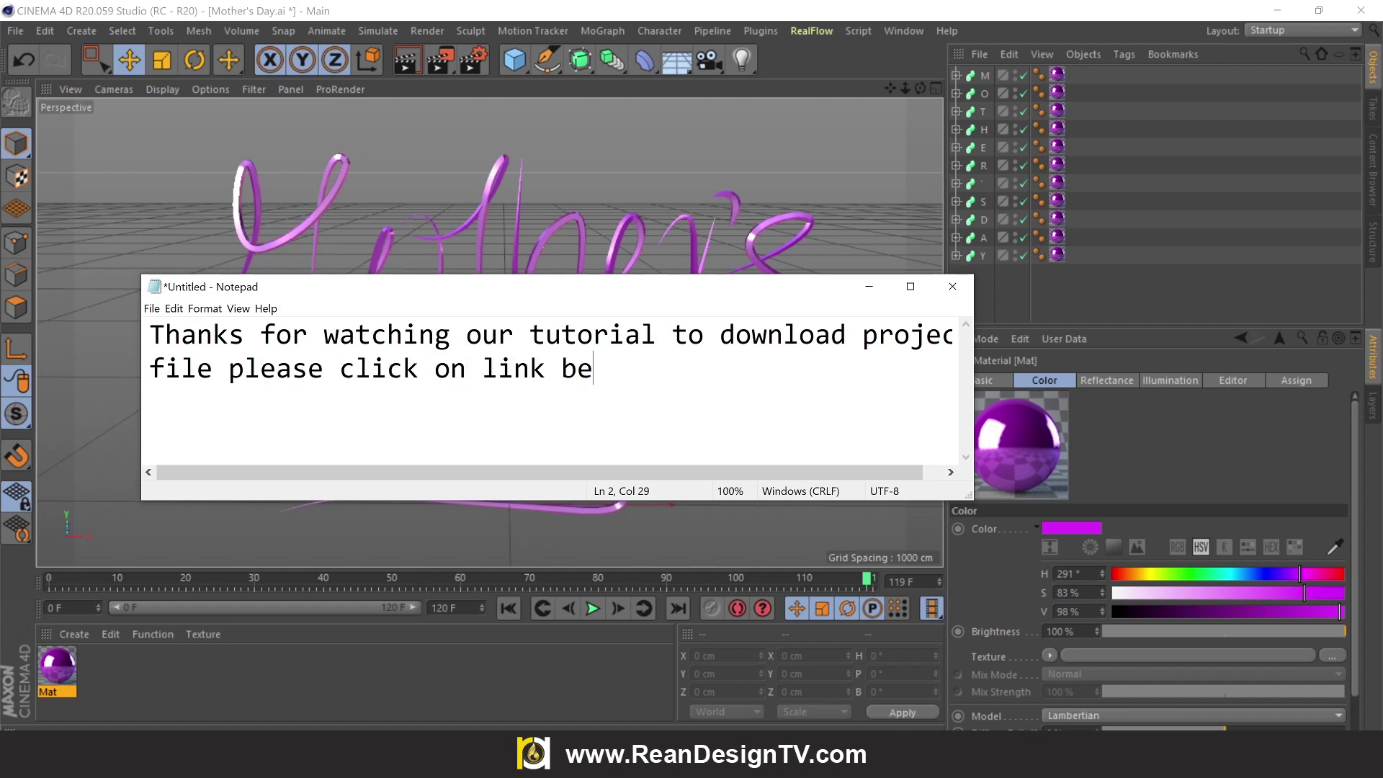
type("low or go ")
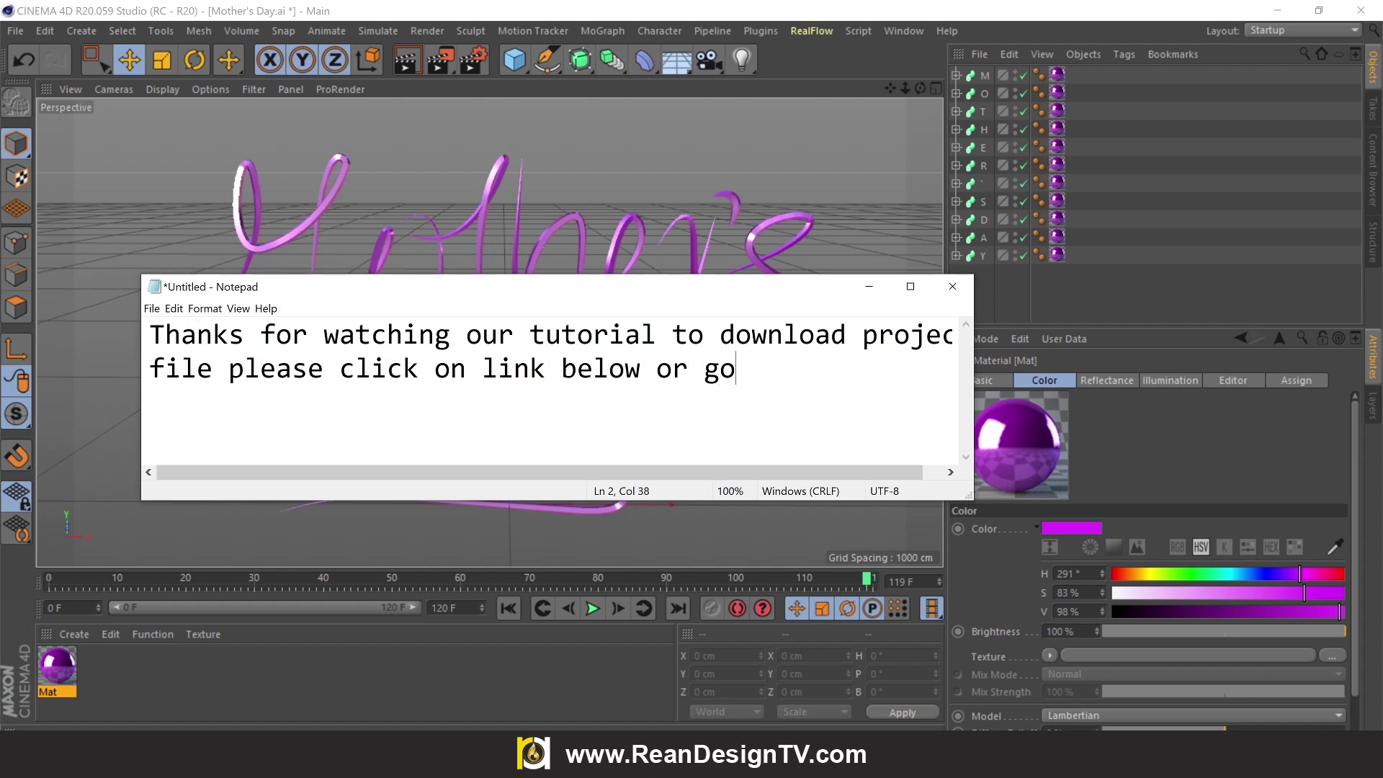
type("to")
key("Return")
type("www")
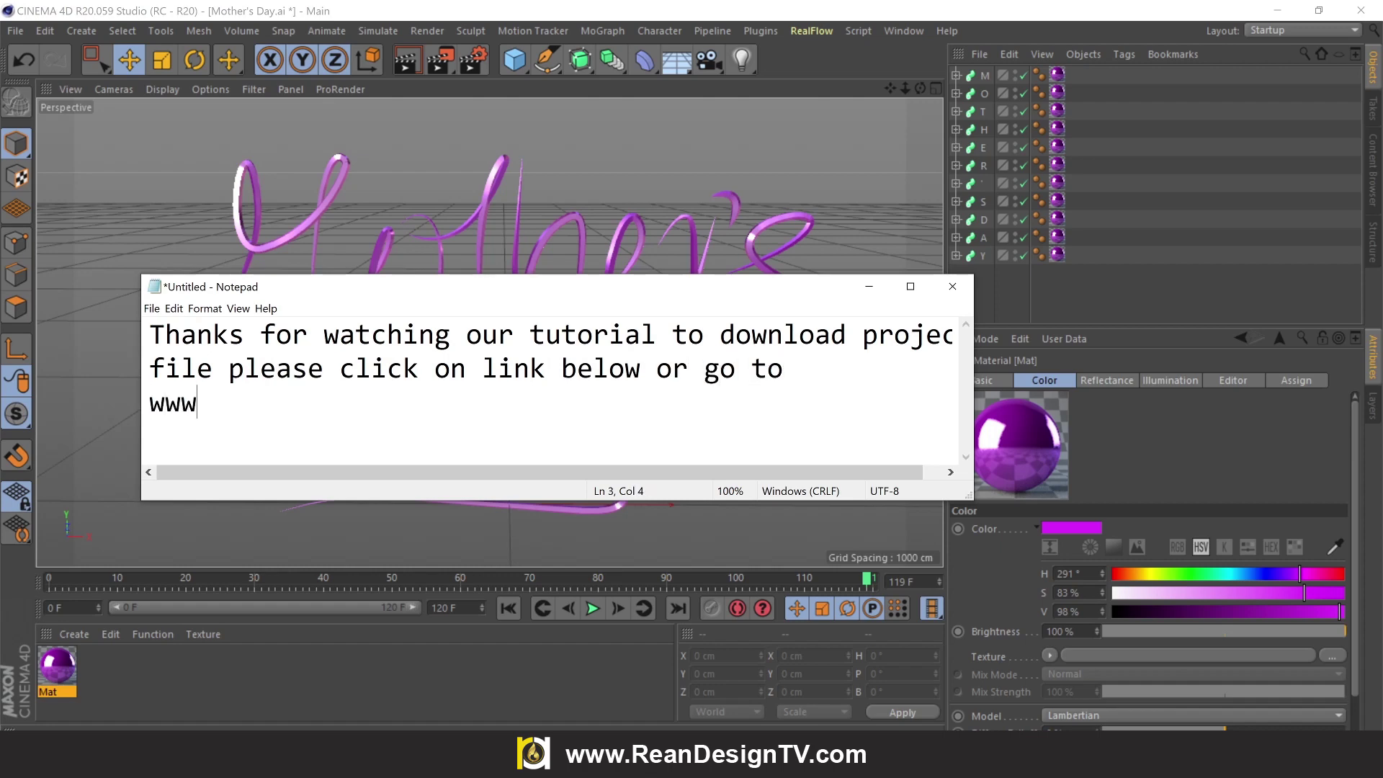
type(".rean")
type("design")
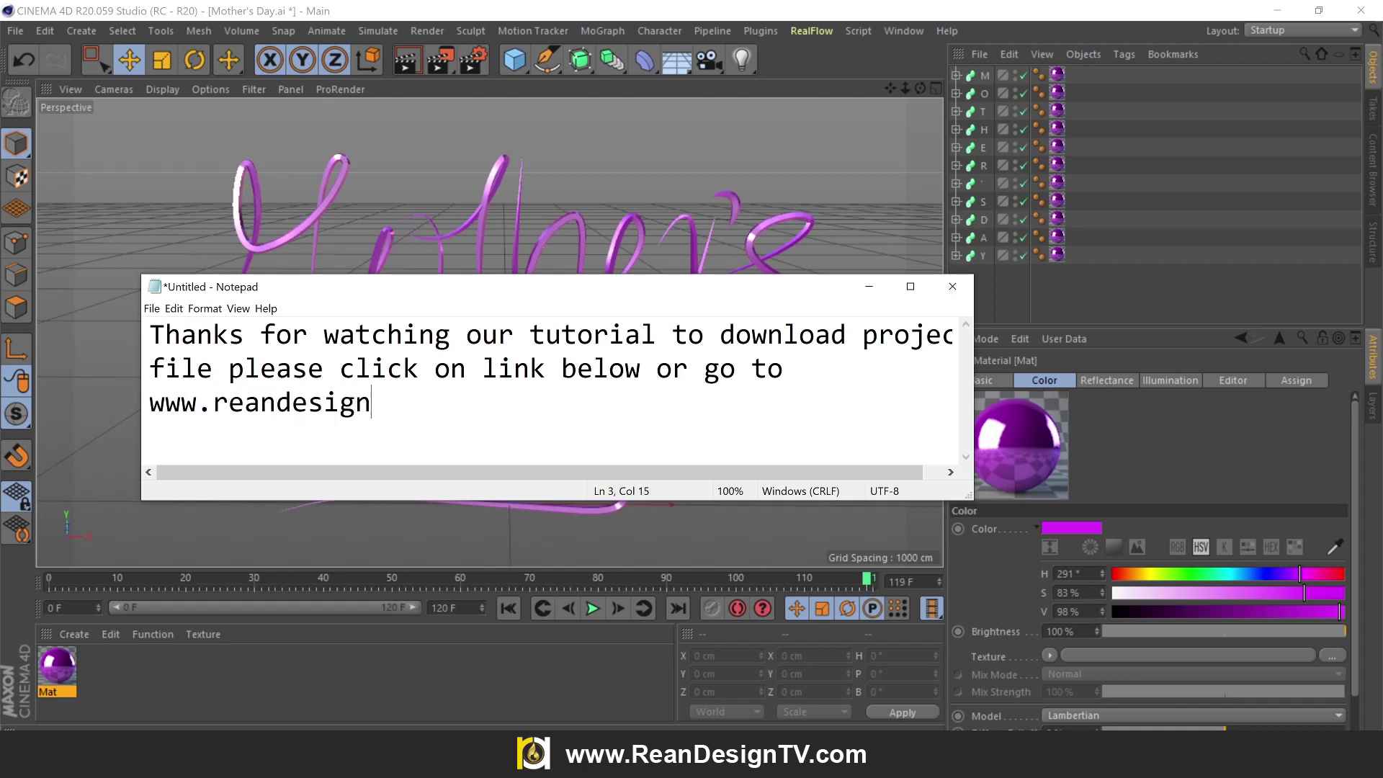
type("tv.com")
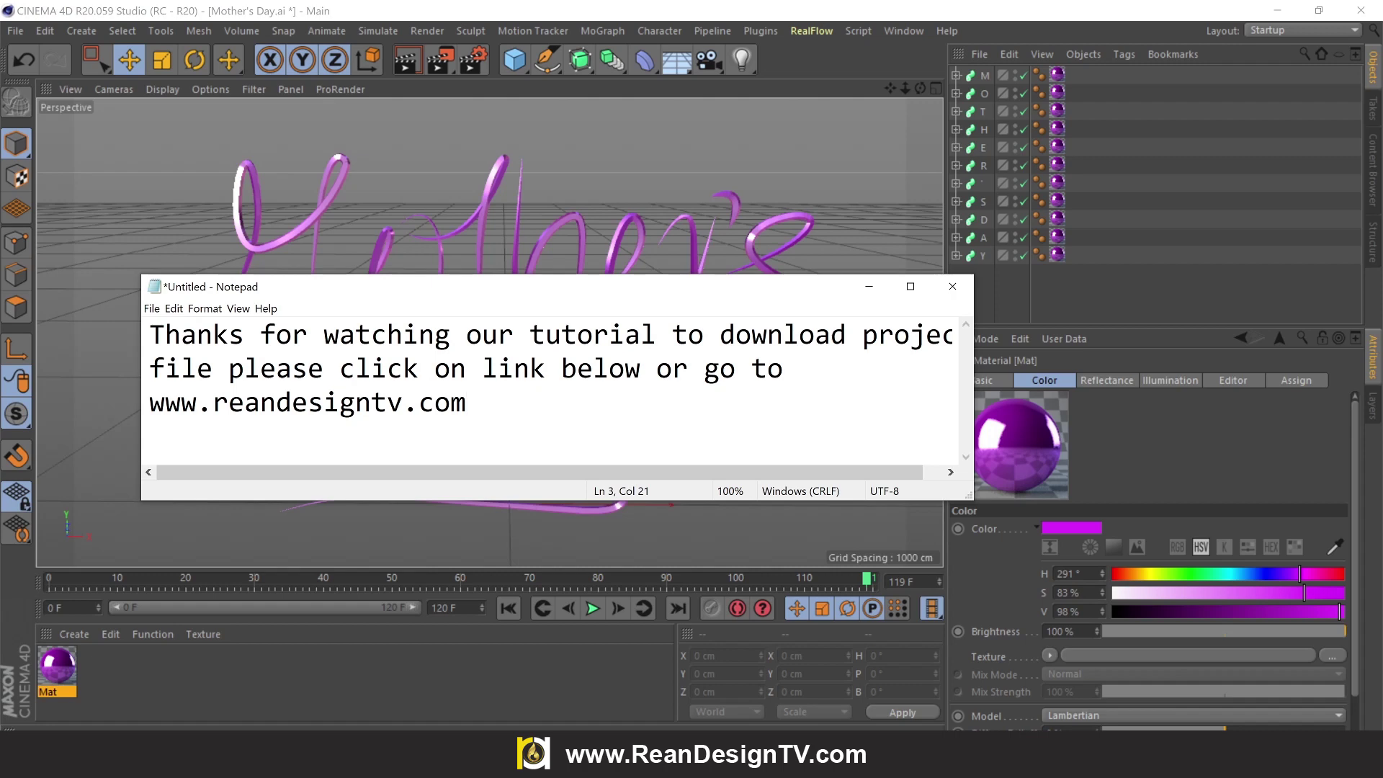